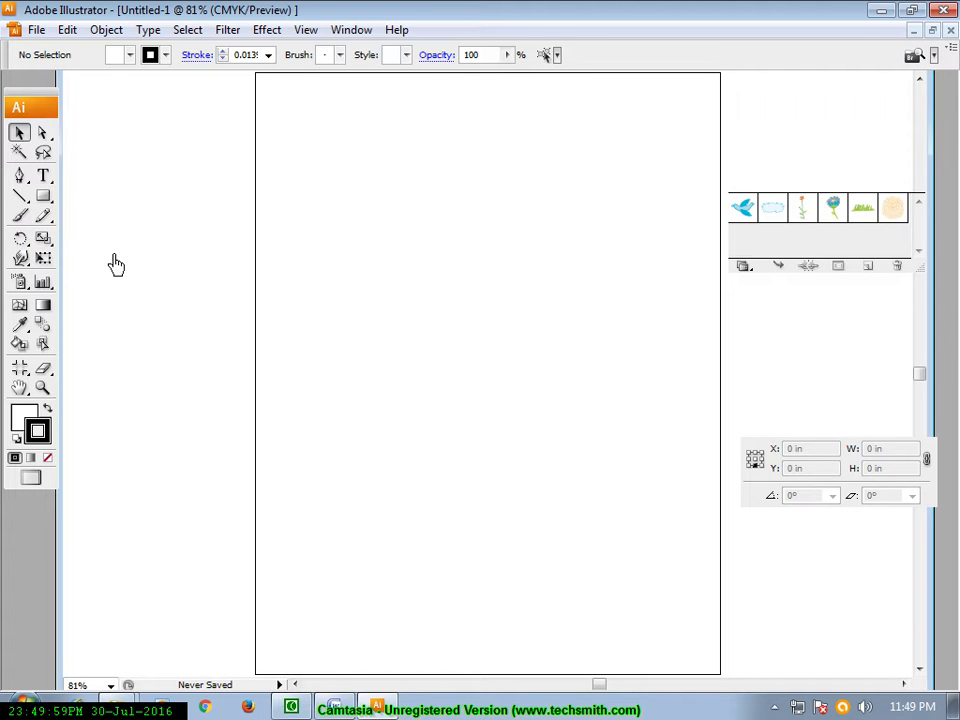
Step: Browse the shape and line tool options without changing tools
drag(45, 208, 88, 218)
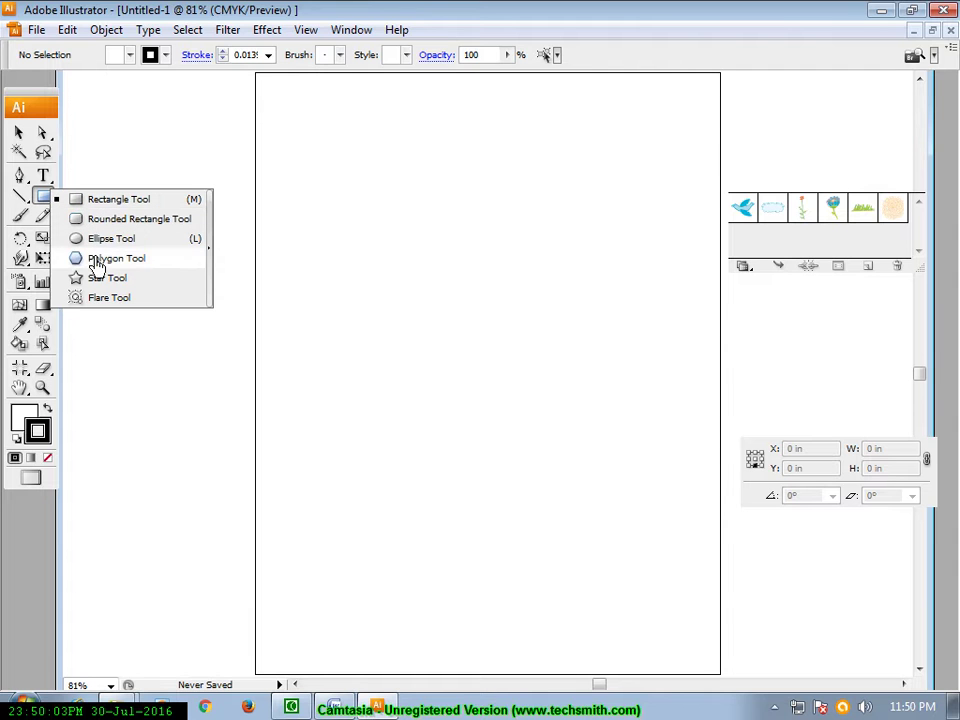
drag(88, 218, 97, 292)
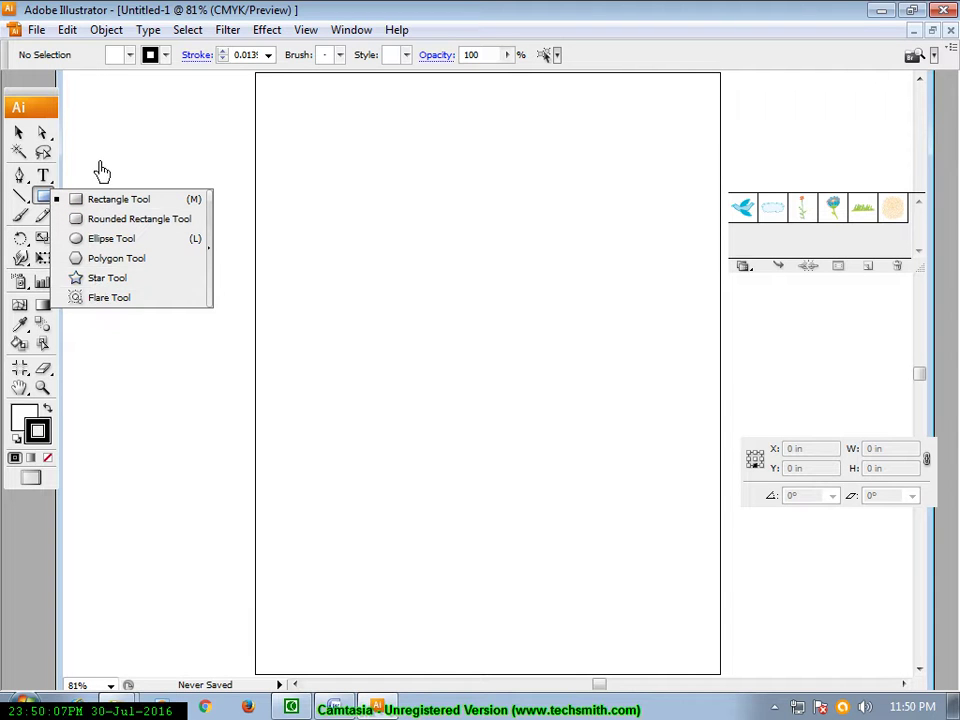
drag(97, 292, 98, 180)
drag(16, 203, 90, 228)
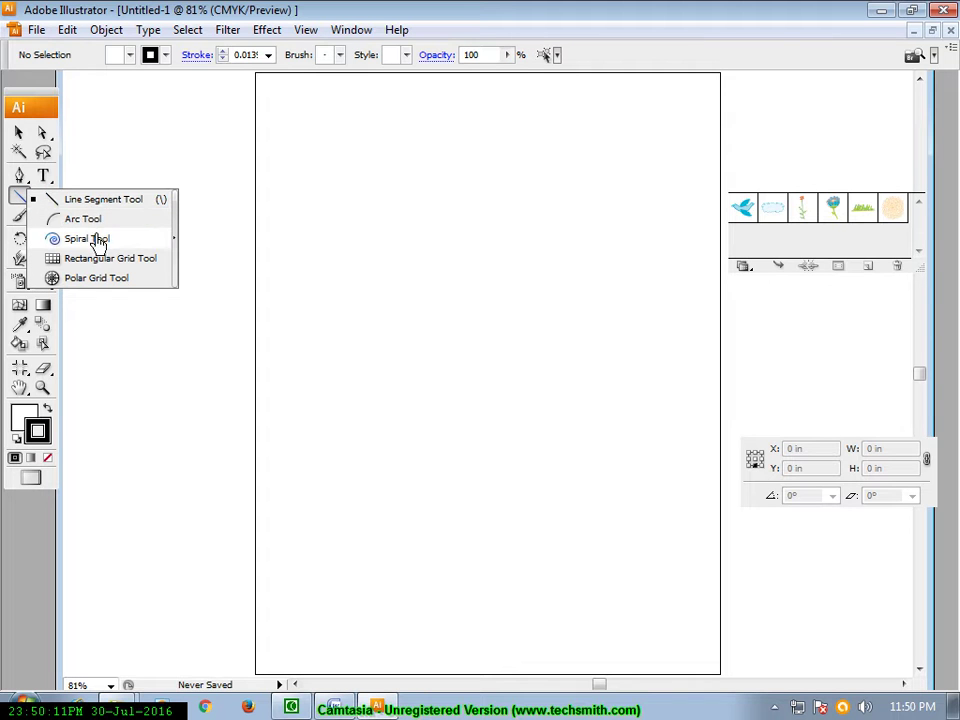
drag(90, 228, 120, 156)
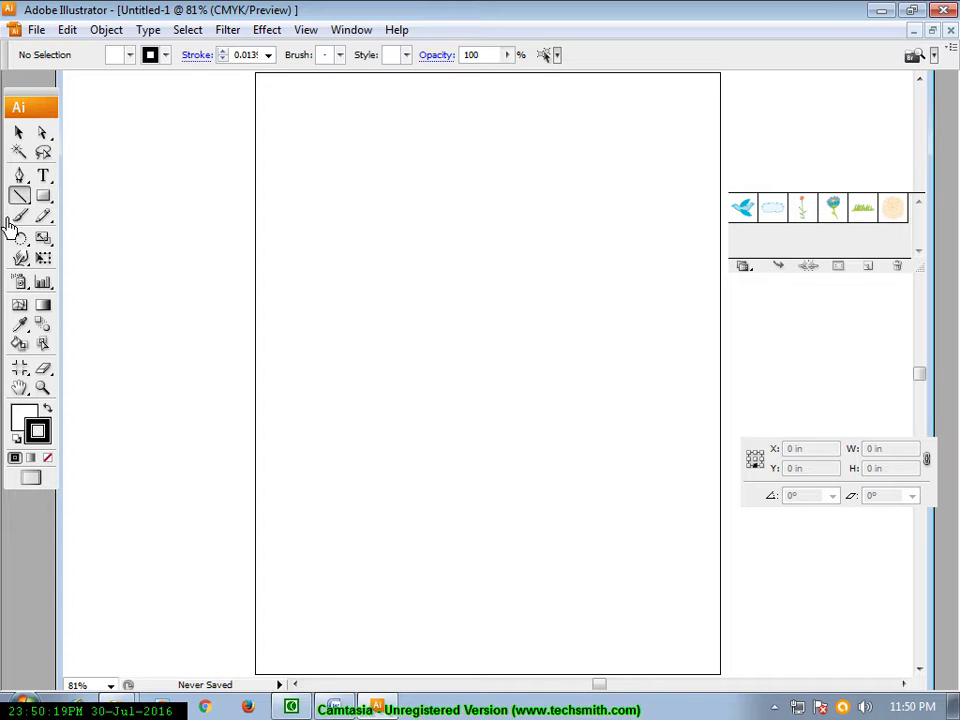
Step: Set the colour to none and paint a freehand curl near the page centre with the Paintbrush
click(38, 428)
click(46, 460)
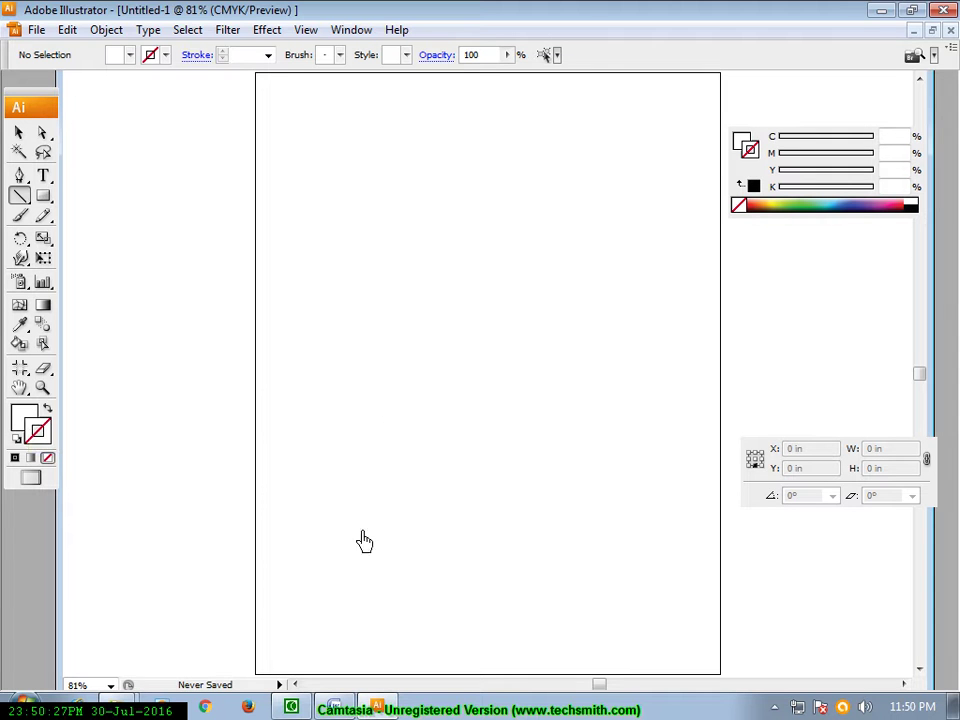
click(22, 217)
mouse_move(336, 272)
mouse_down()
mouse_move(411, 354)
mouse_move(391, 313)
mouse_move(431, 237)
mouse_up()
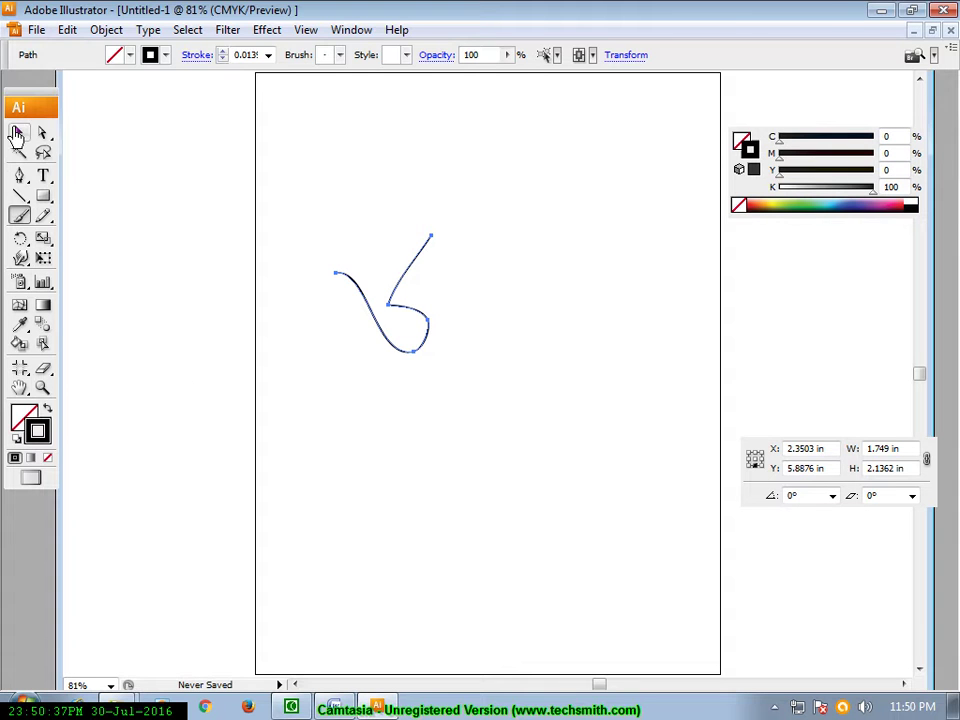
Step: Select the curl and give it a dark red 911337 stroke
click(18, 132)
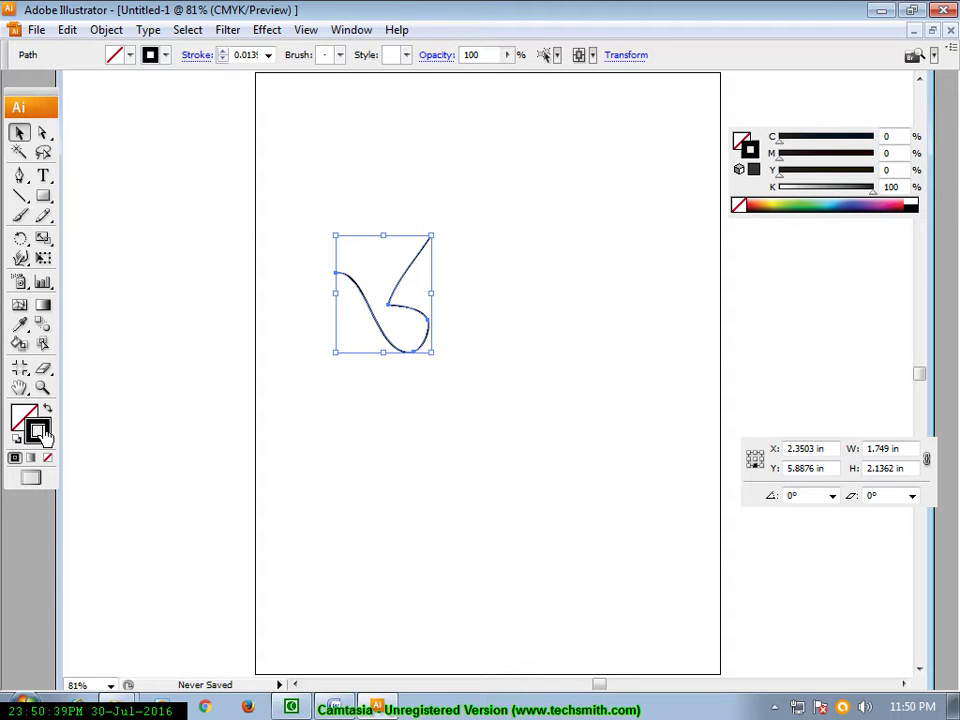
double_click(40, 432)
click(448, 339)
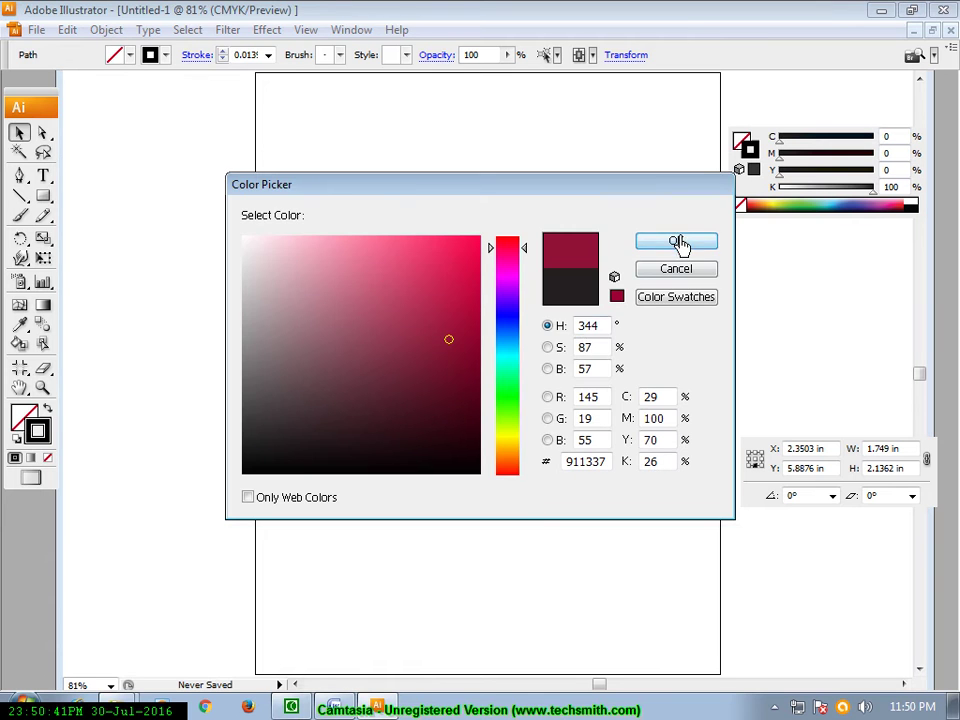
click(677, 242)
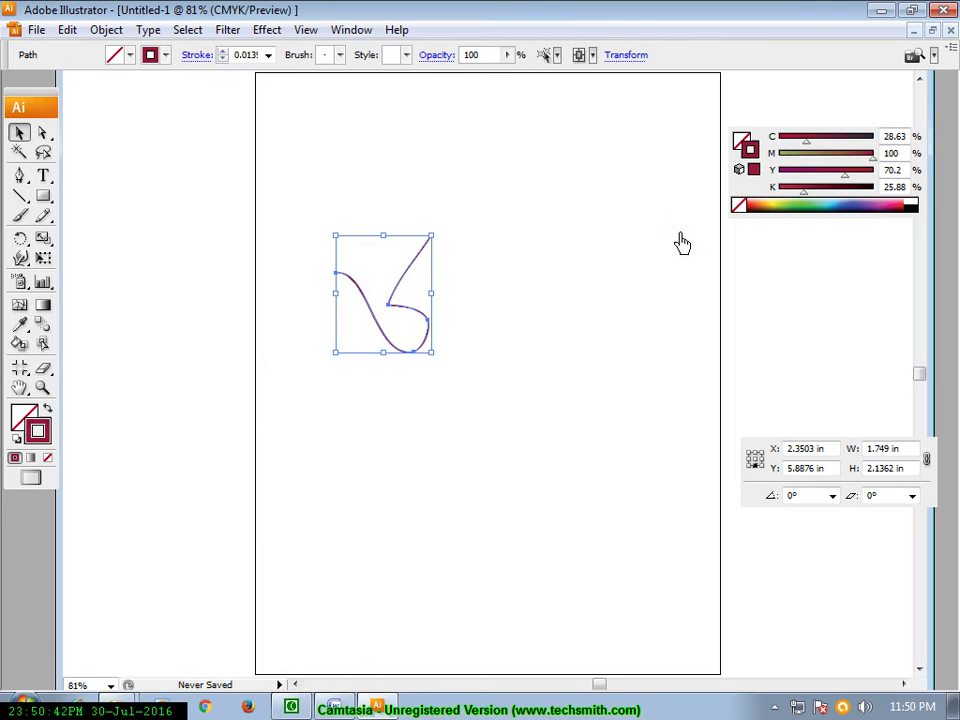
Step: Reselect the curl and set its stroke weight to 7 pt
click(499, 343)
drag(281, 251, 506, 343)
click(955, 272)
click(854, 296)
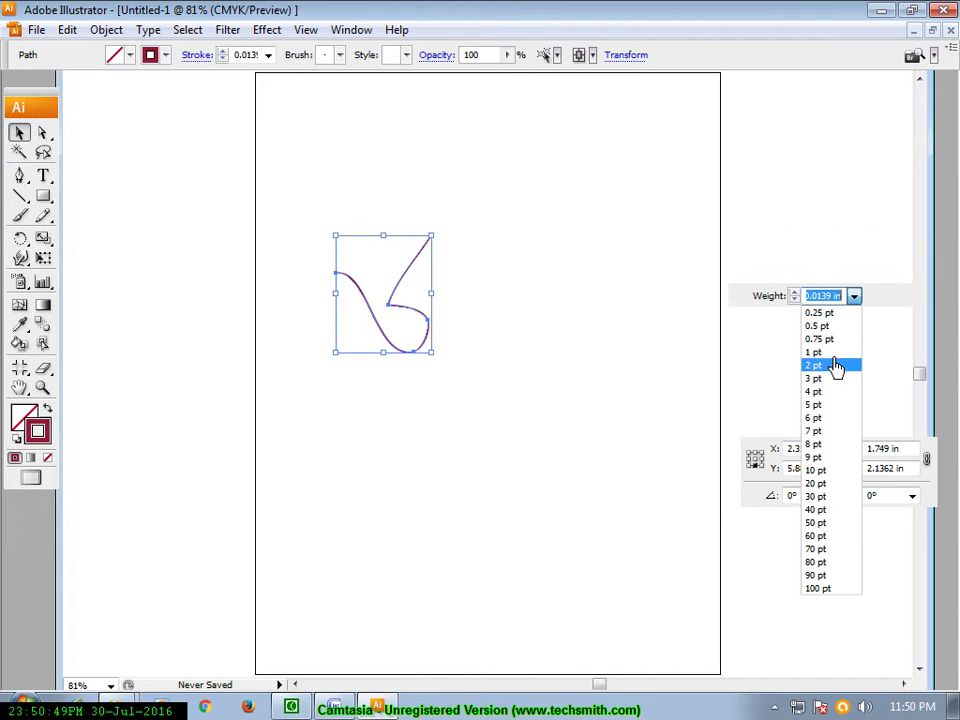
click(832, 431)
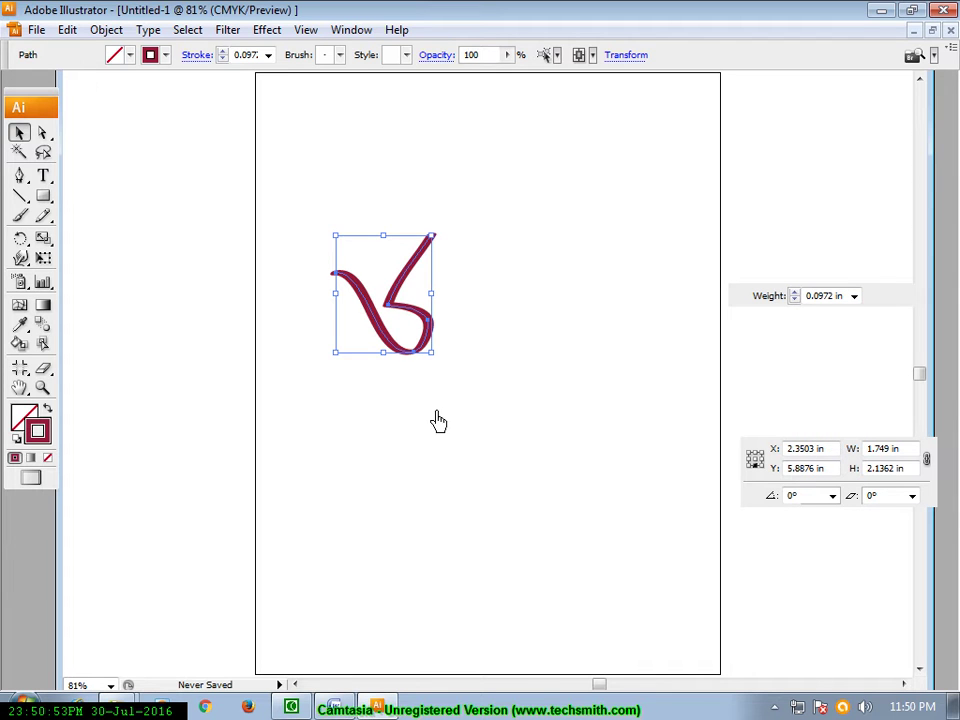
click(199, 251)
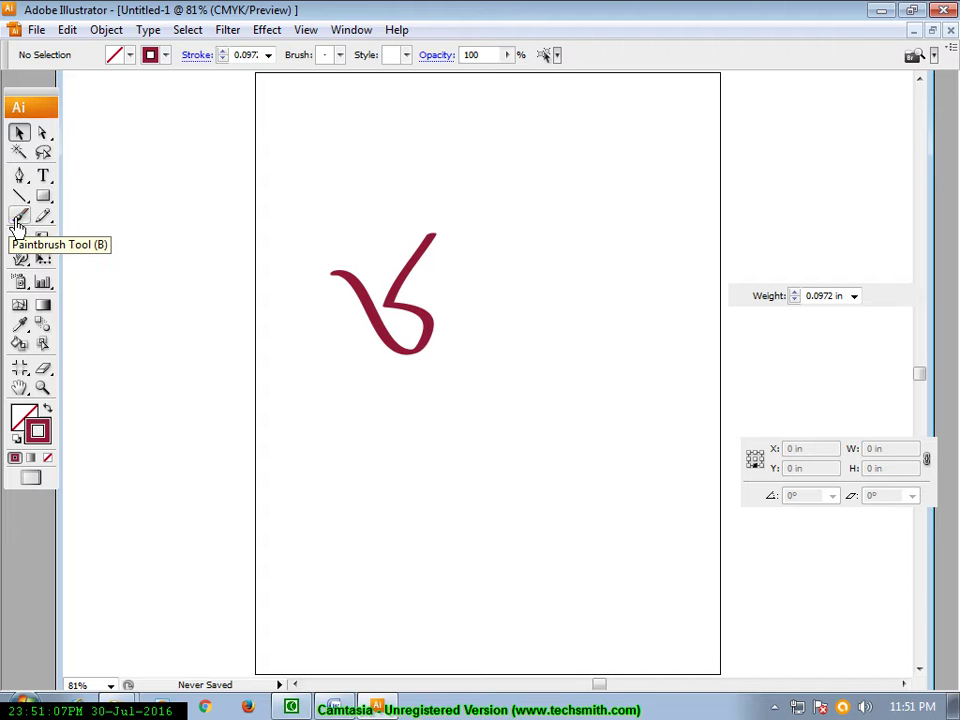
Step: Paintbrush a second curl near the bottom and set its stroke weight to 2 pt
click(17, 224)
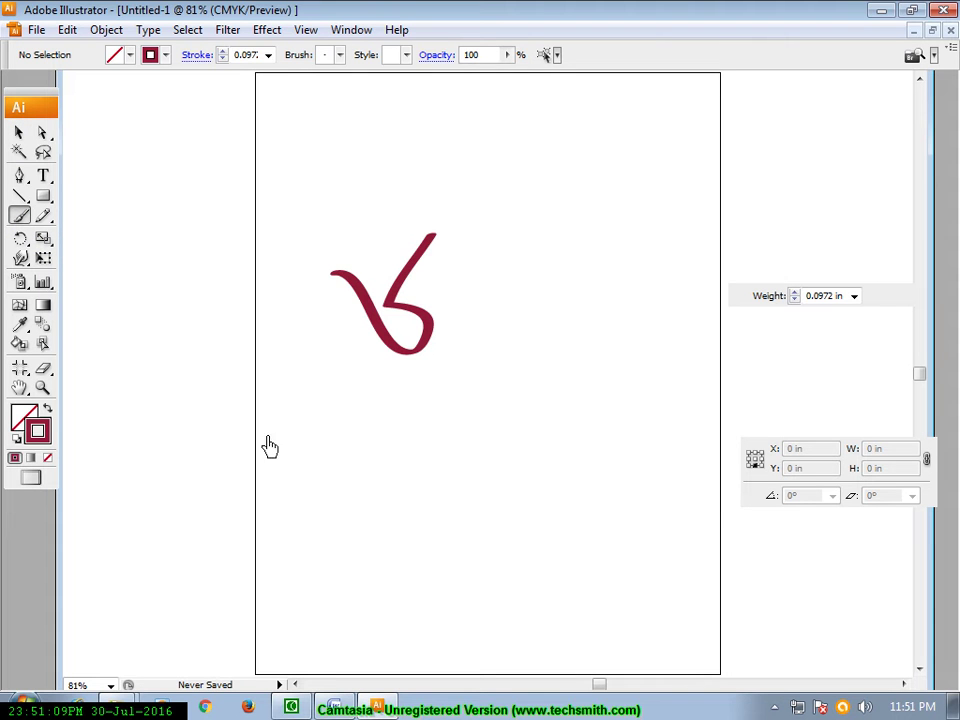
drag(310, 450, 332, 540)
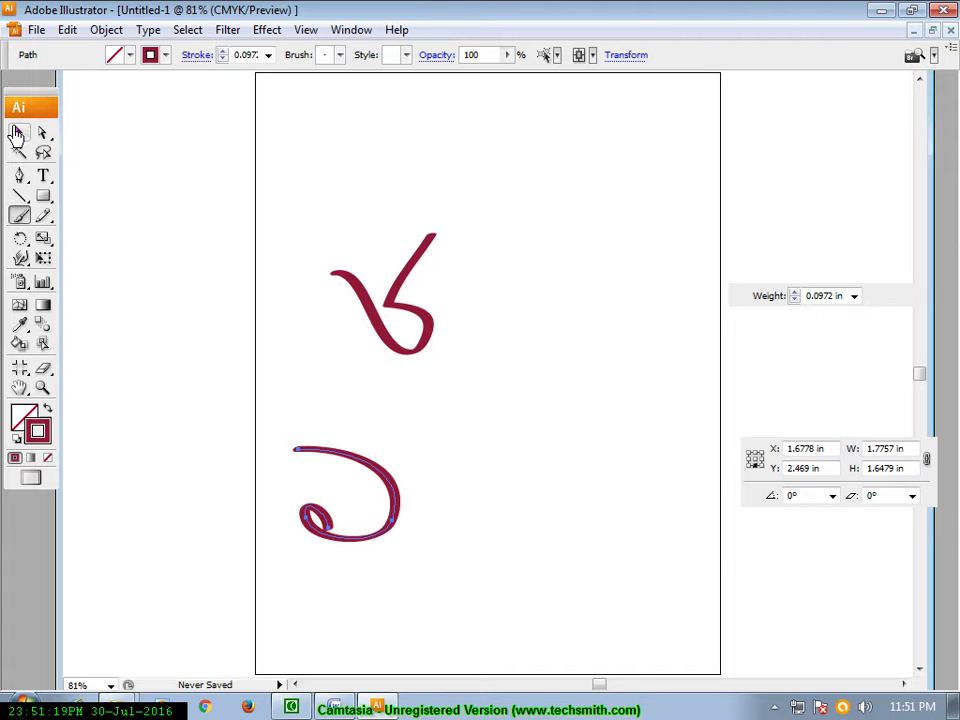
click(18, 132)
click(853, 296)
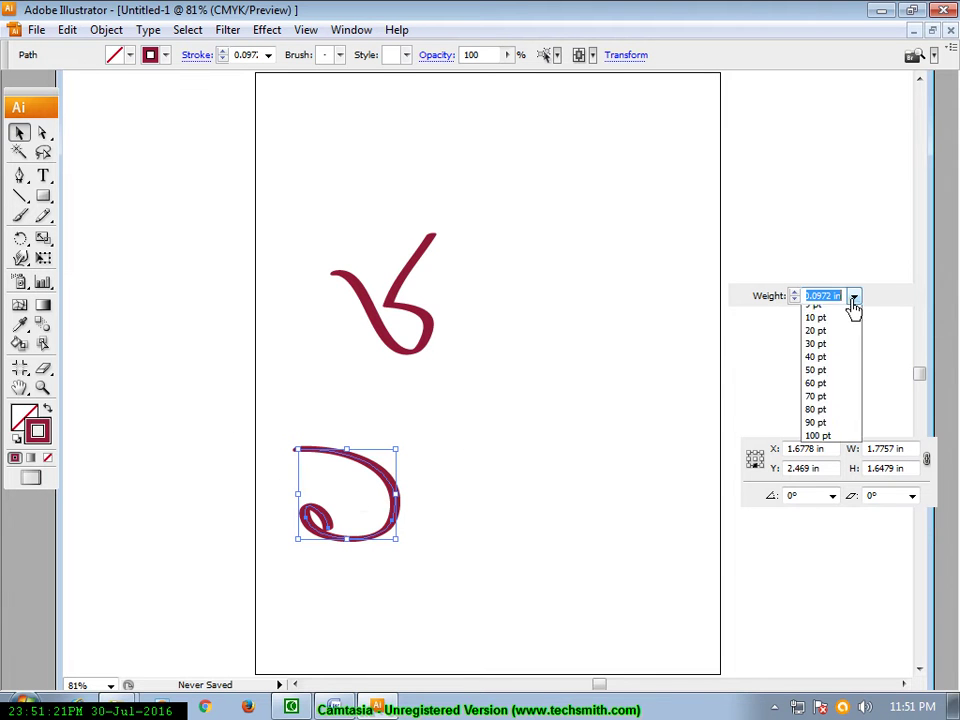
click(828, 370)
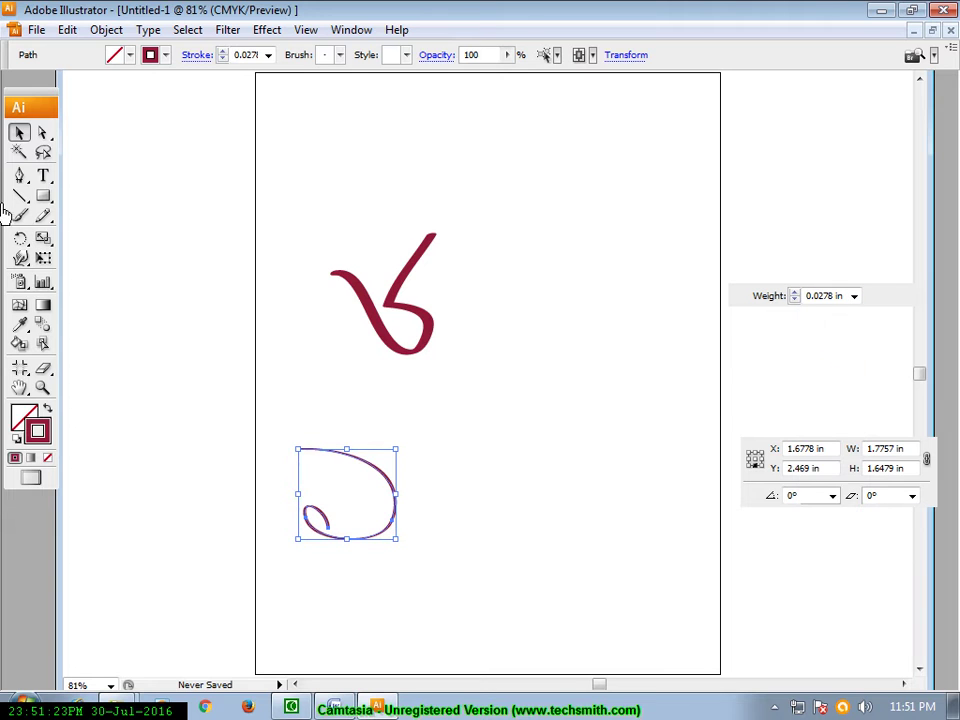
click(478, 422)
Step: Paintbrush a flower outline at the upper right and select it
click(20, 215)
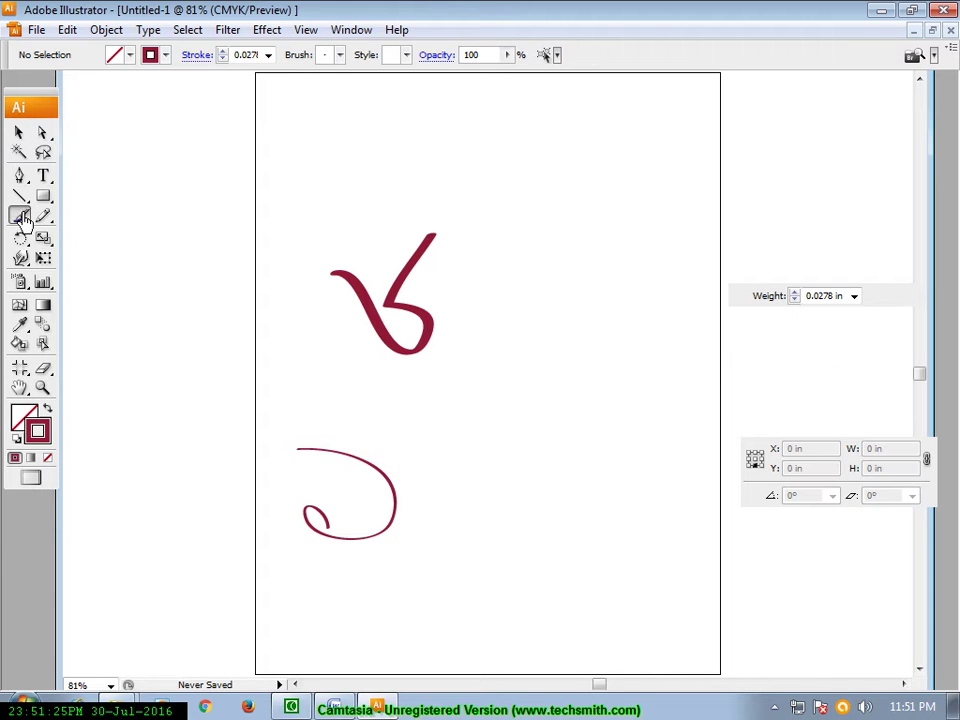
mouse_move(546, 232)
mouse_down()
mouse_move(576, 216)
mouse_move(452, 195)
mouse_up()
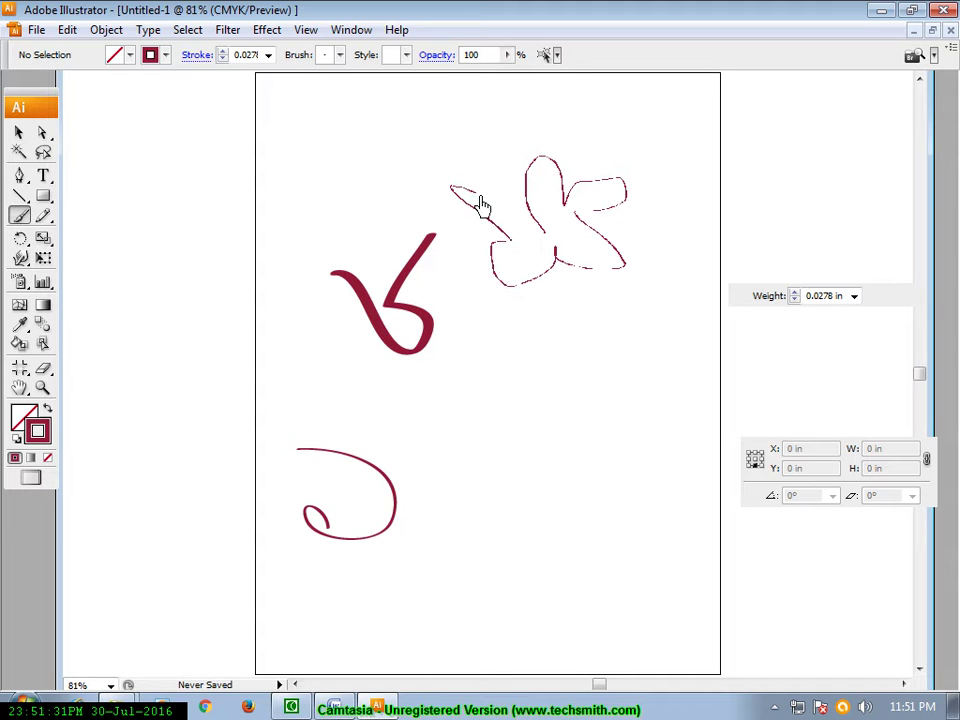
drag(452, 195, 541, 252)
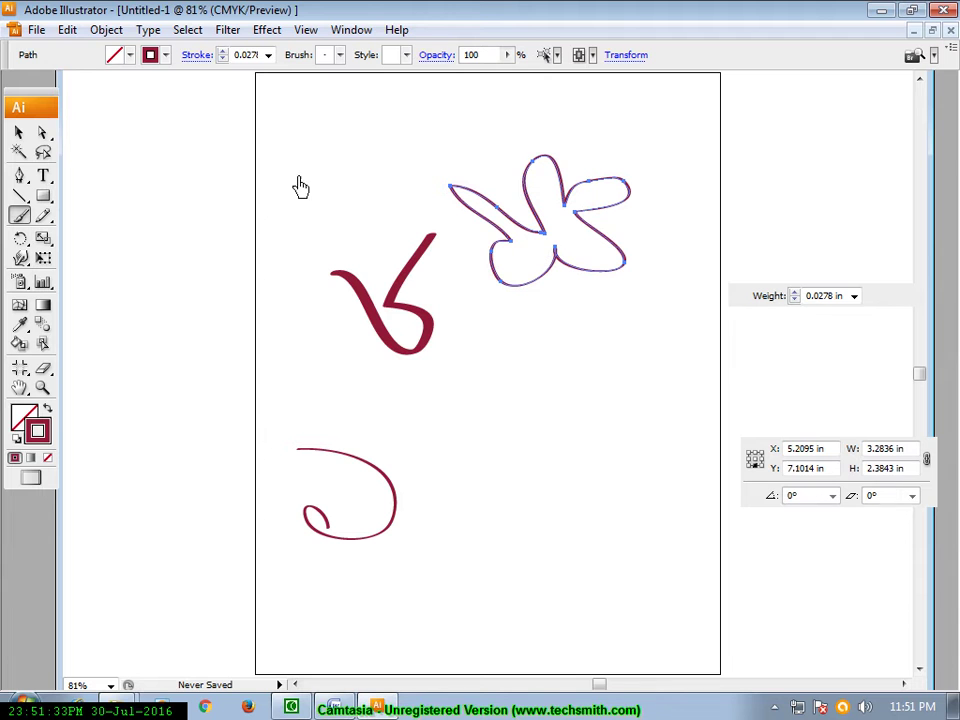
click(20, 138)
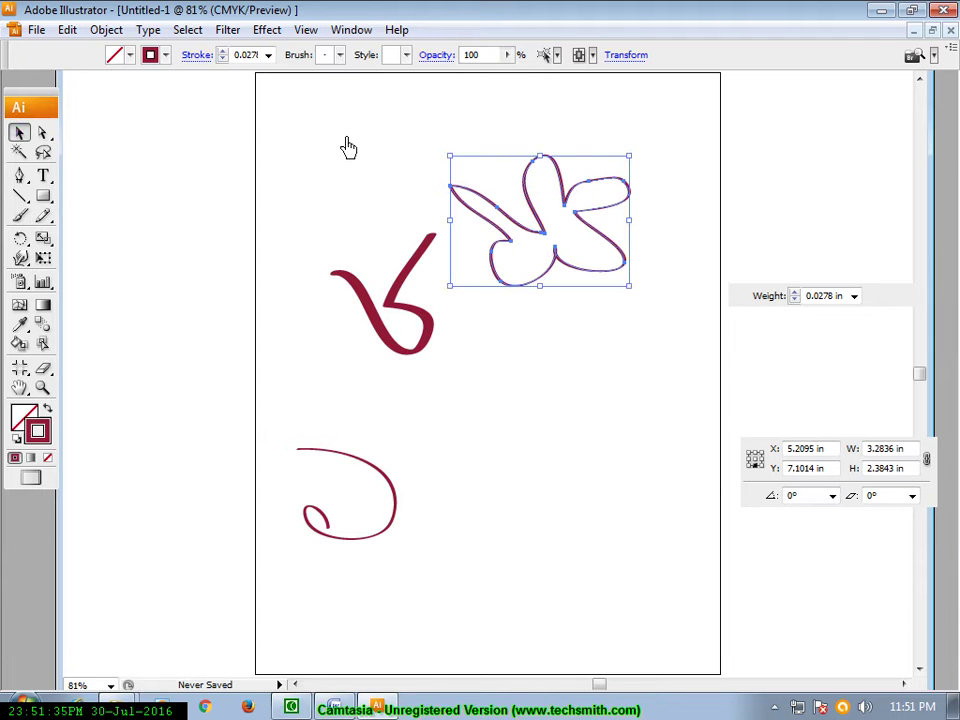
click(545, 284)
click(543, 161)
Step: Give the flower a light green 73EF73 outline
click(35, 430)
double_click(35, 430)
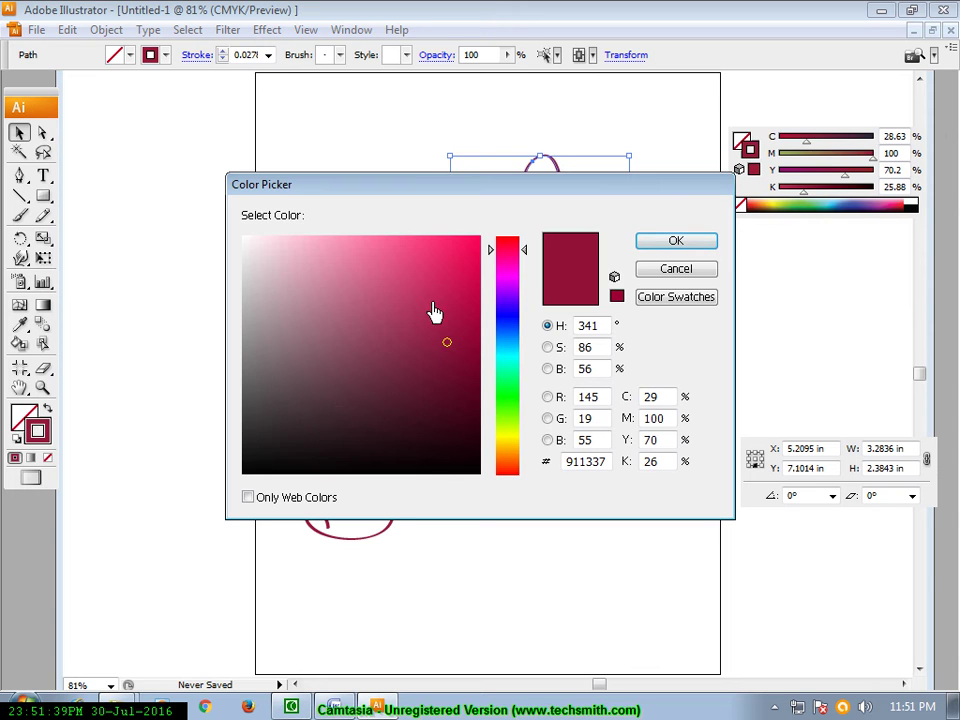
click(507, 396)
click(364, 251)
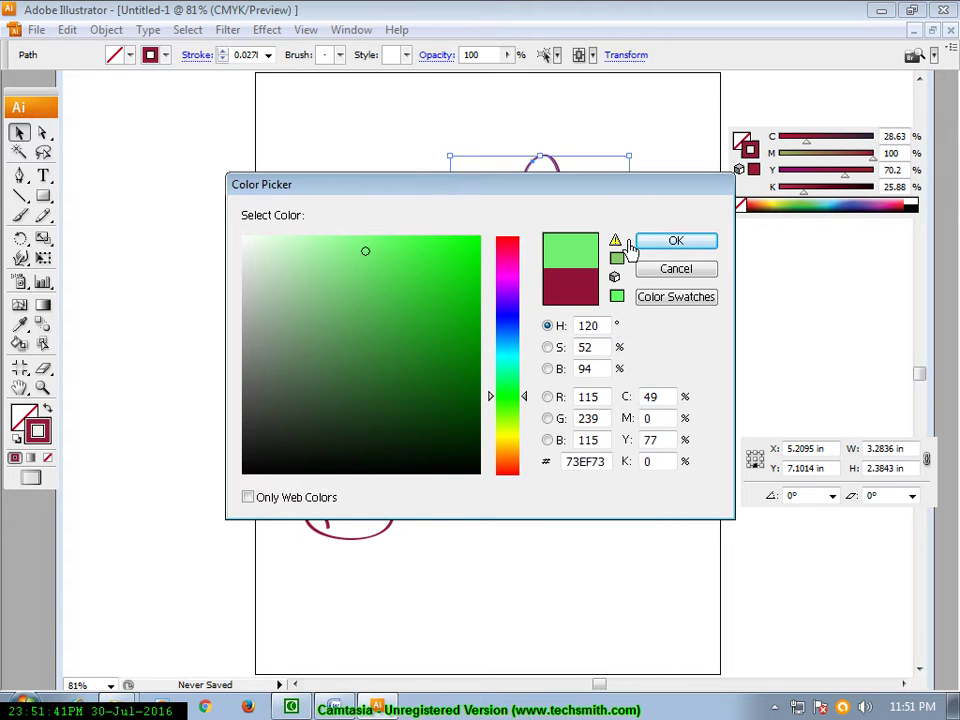
click(670, 245)
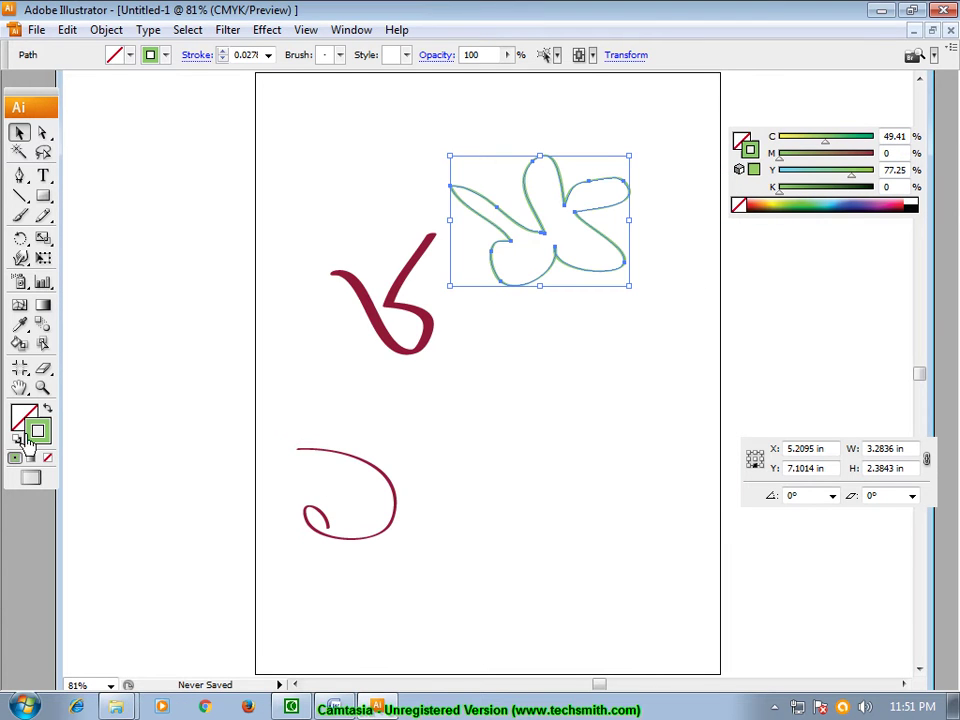
Step: Fill the flower with pink E81058
double_click(24, 416)
click(470, 259)
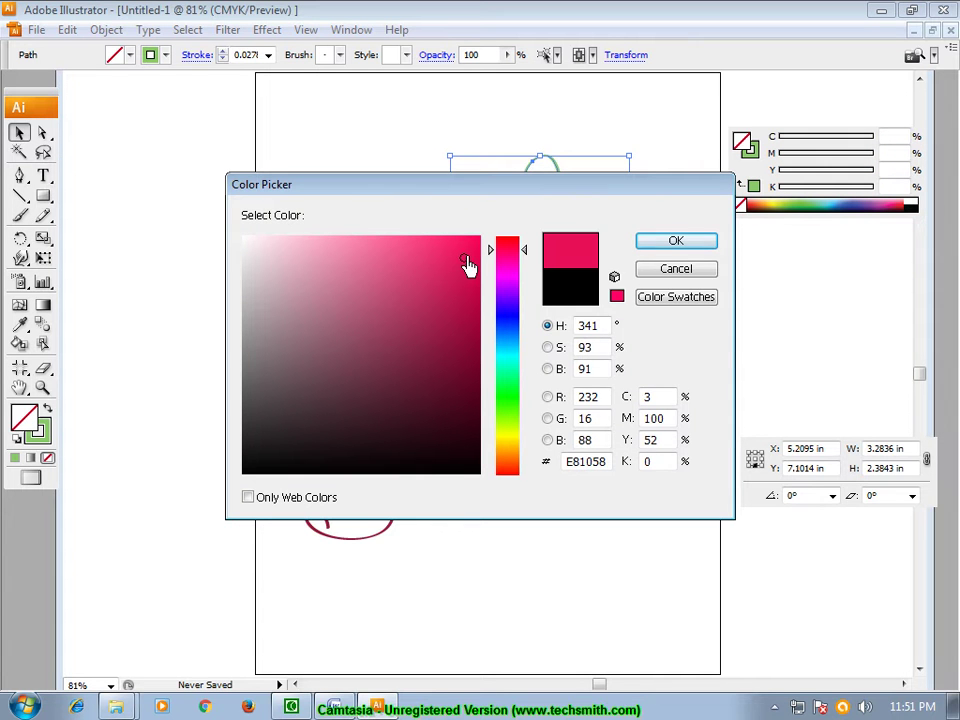
click(674, 242)
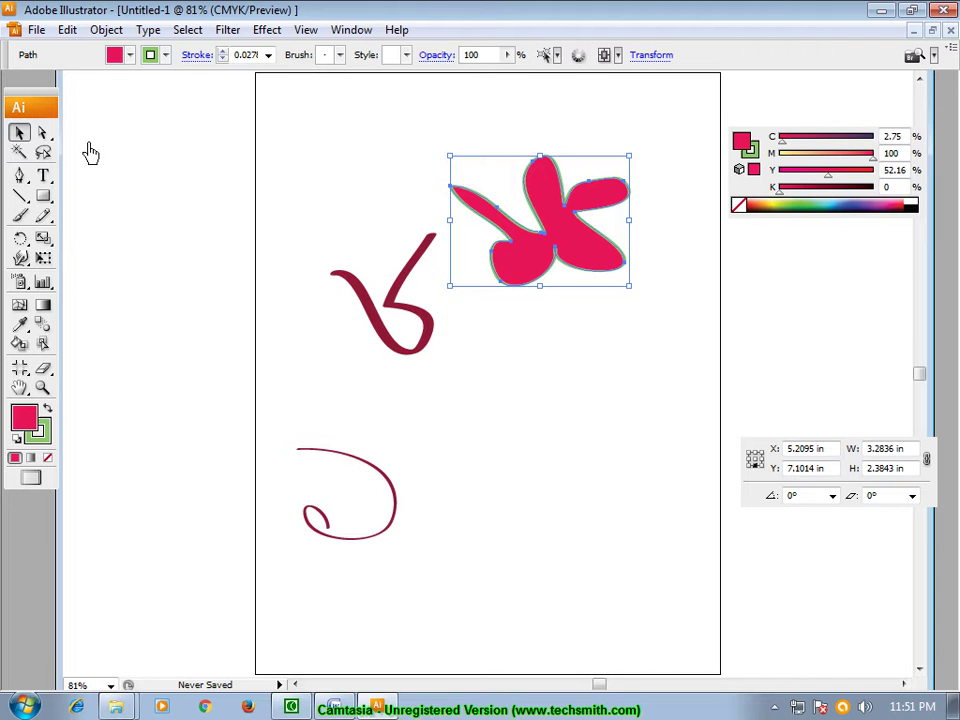
click(450, 426)
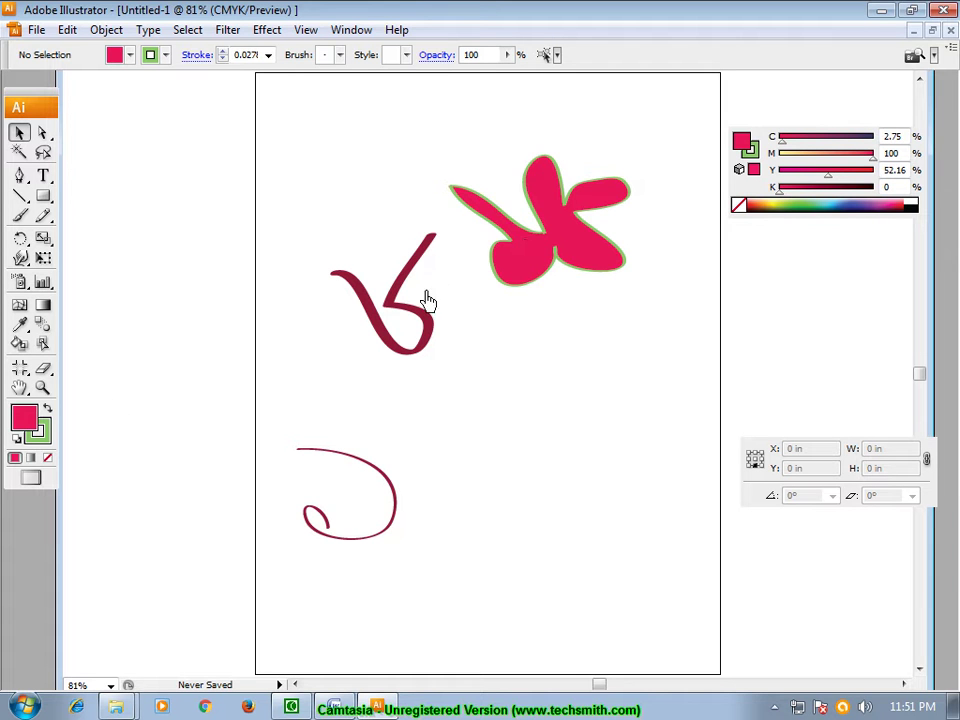
Step: Delete the pink flower and the thin lower curl
click(546, 279)
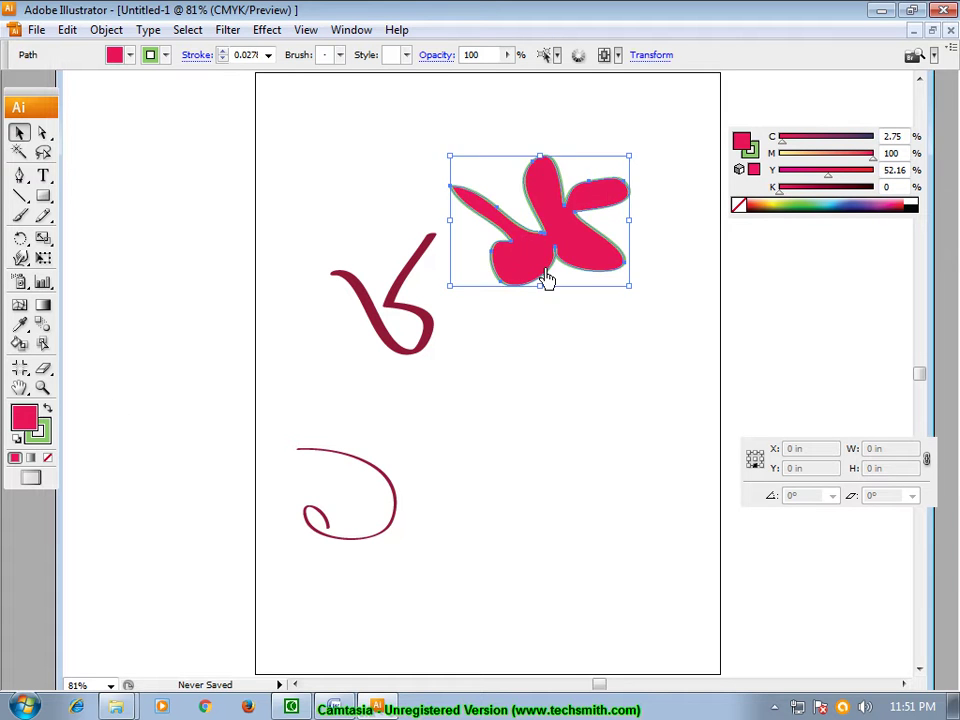
key(Delete)
drag(274, 416, 426, 564)
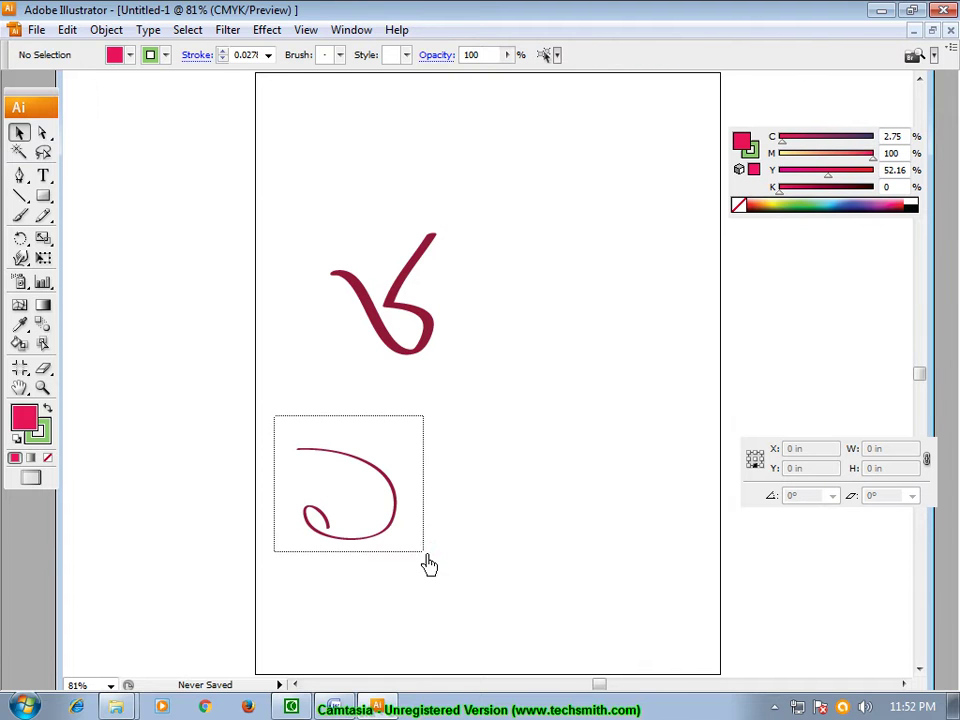
key(Delete)
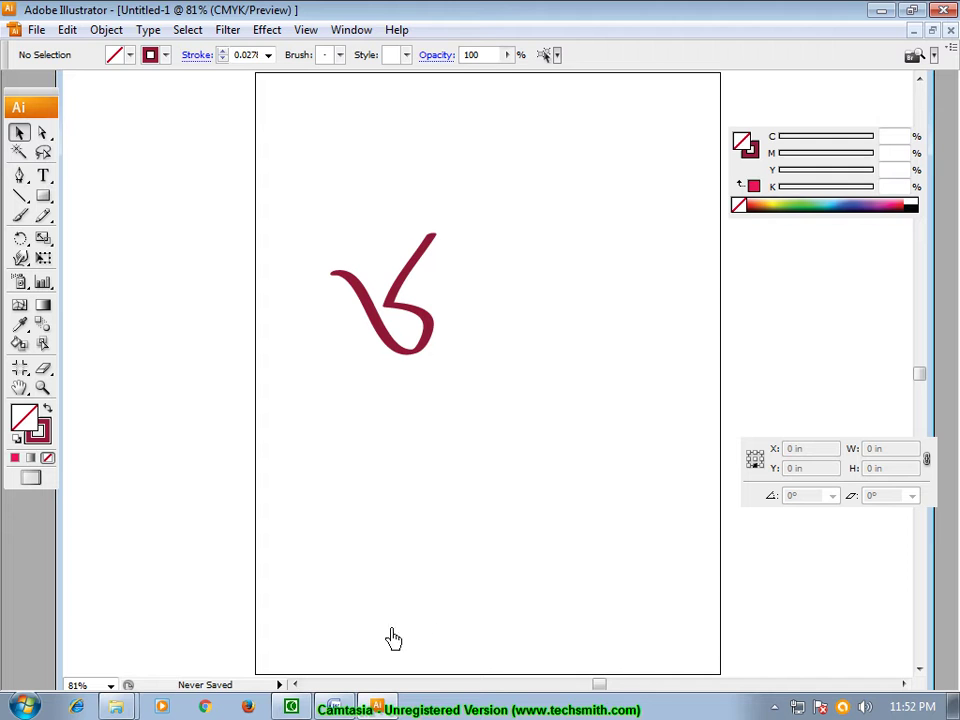
Step: Marquee-select the thick maroon curl with the Selection tool
drag(471, 321, 386, 274)
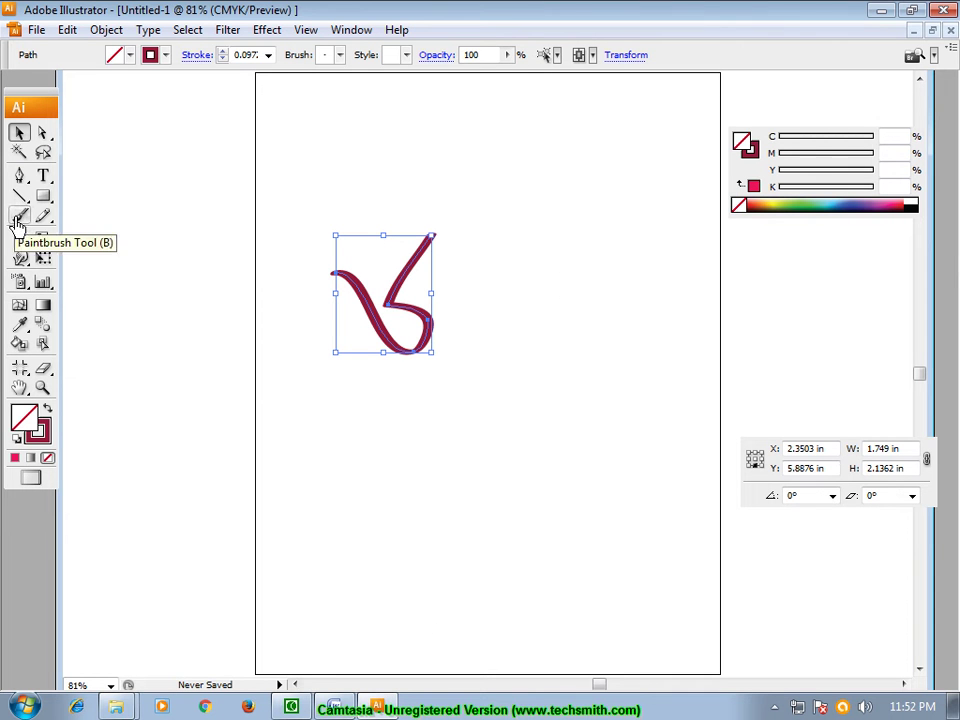
click(19, 219)
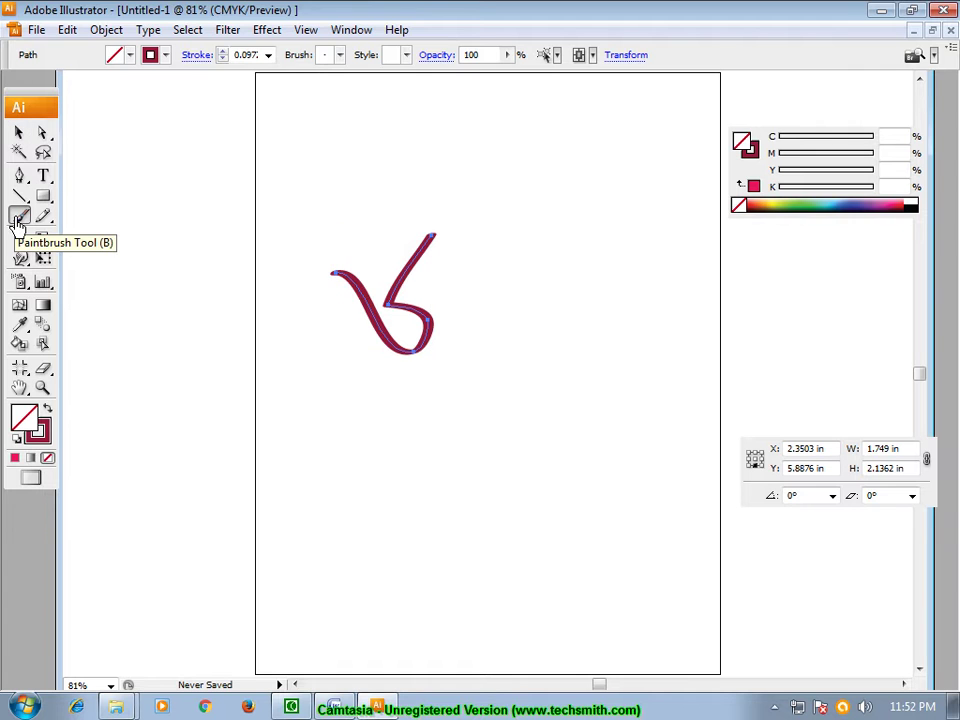
click(19, 132)
drag(272, 225, 492, 380)
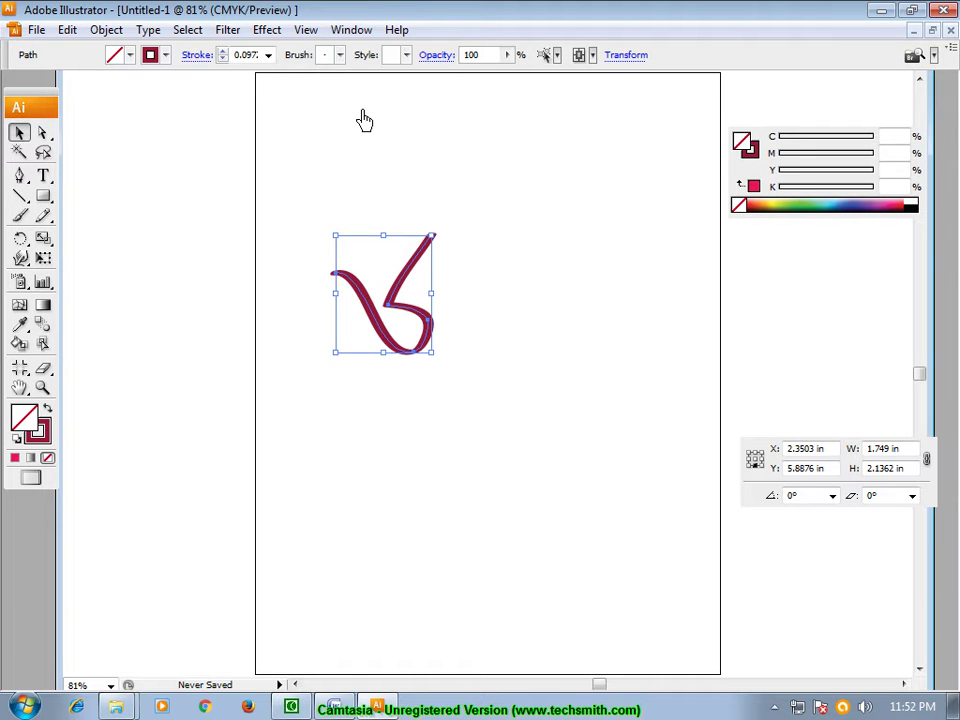
Step: Show the Brushes panel and try a thin pencil brush, then the green ornate brush, on the curl
click(355, 31)
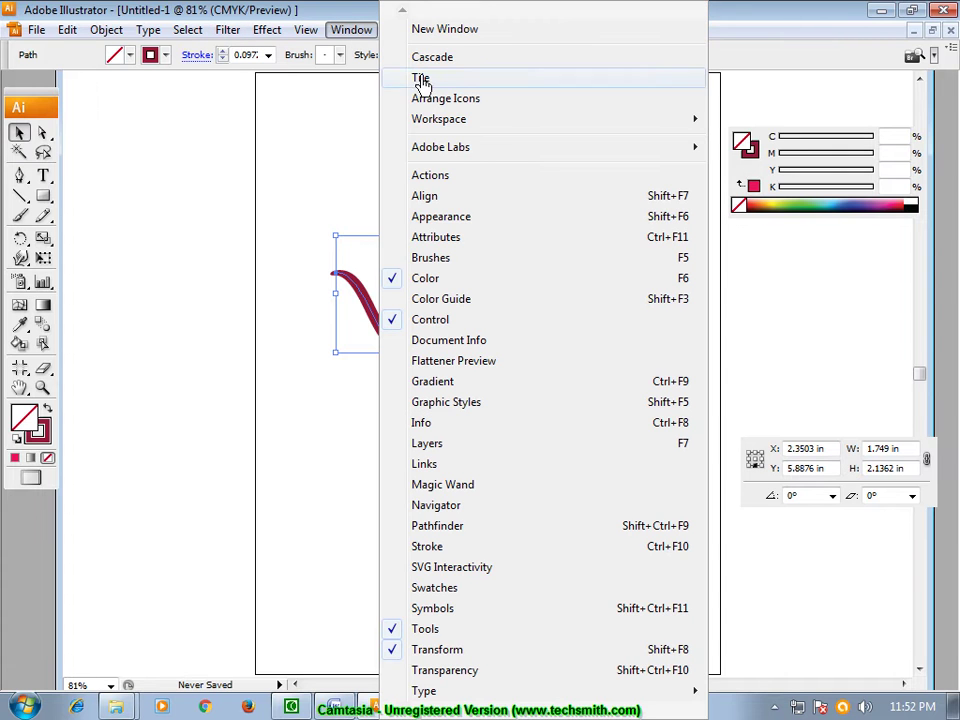
click(431, 259)
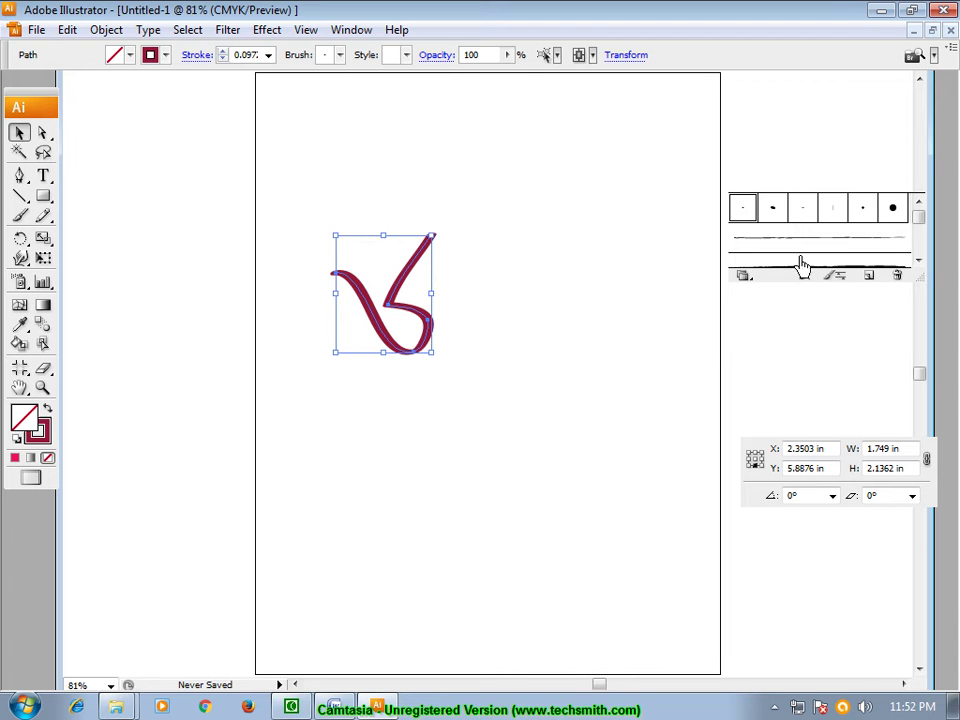
click(808, 246)
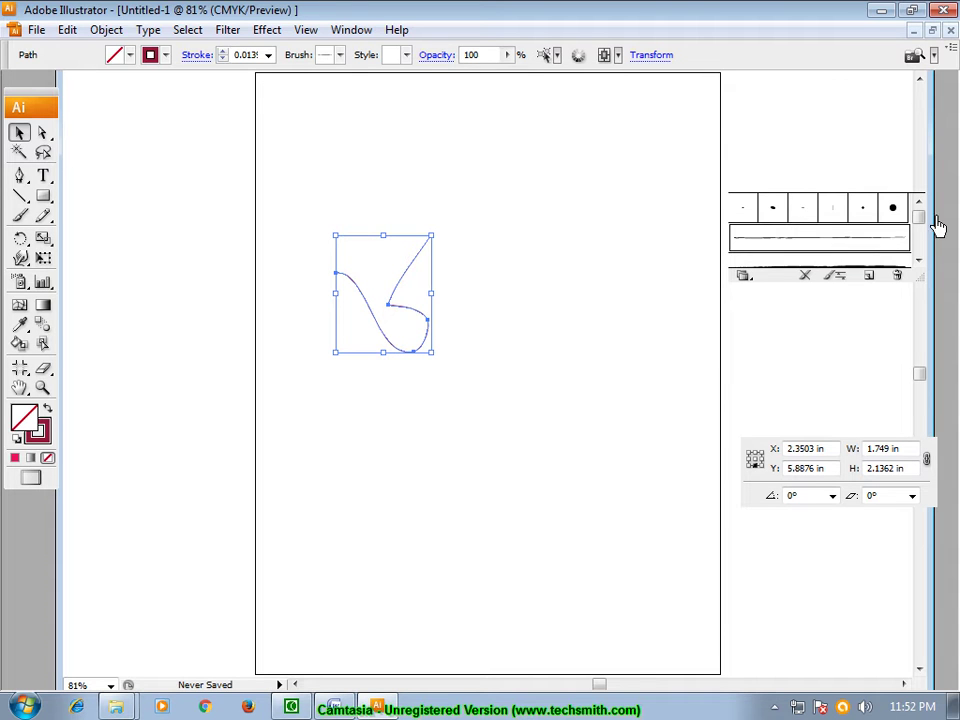
drag(918, 224, 917, 238)
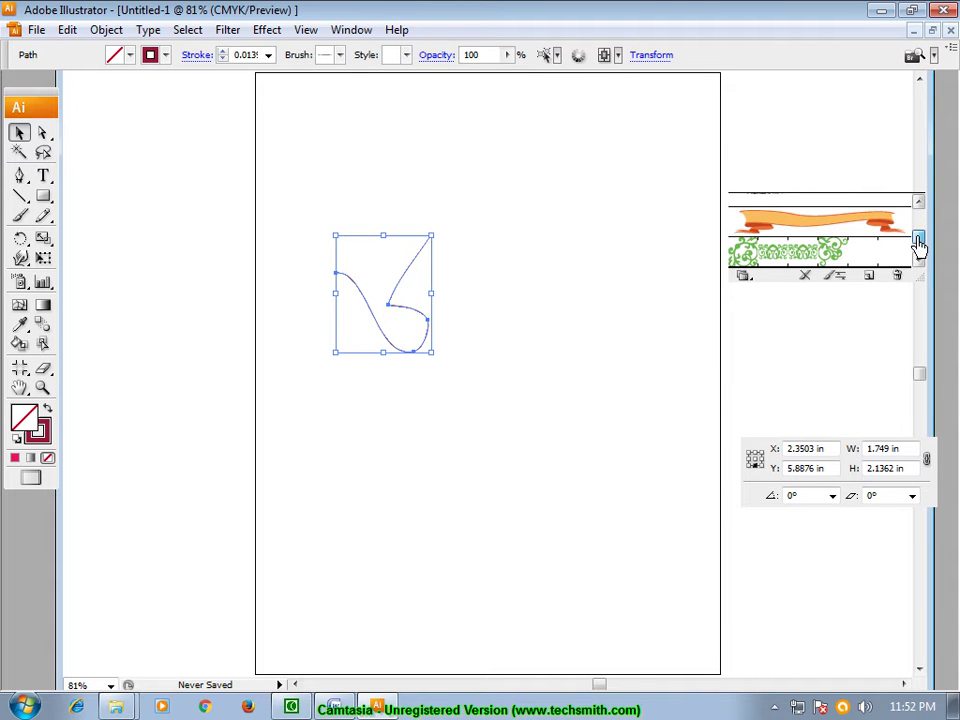
click(805, 258)
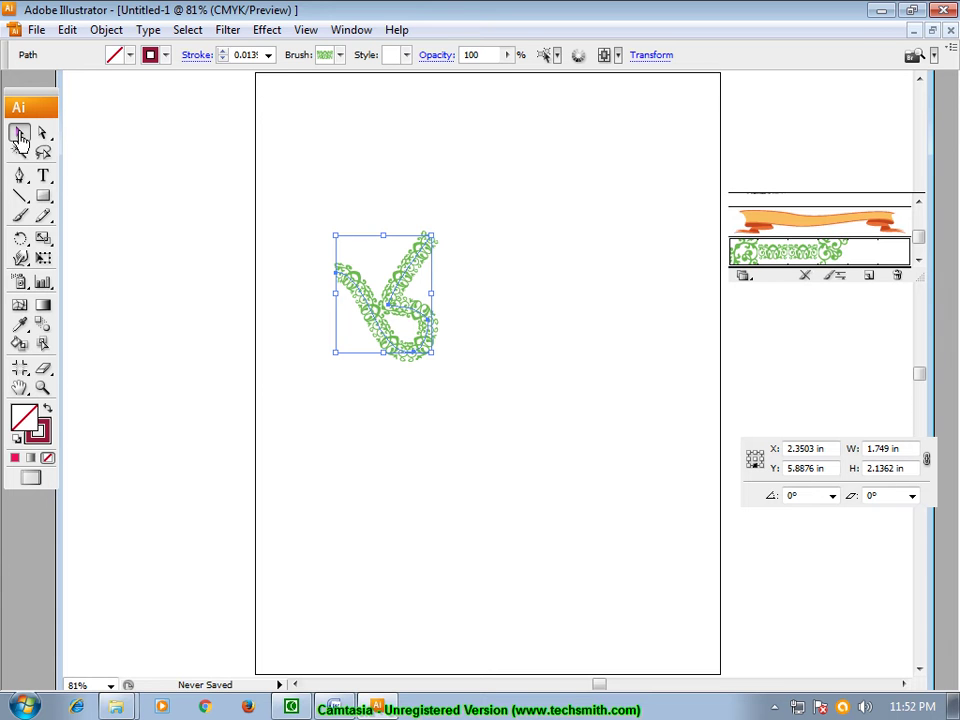
Step: Scale the curl up across the page and apply the orange Banner brush
drag(432, 368, 628, 548)
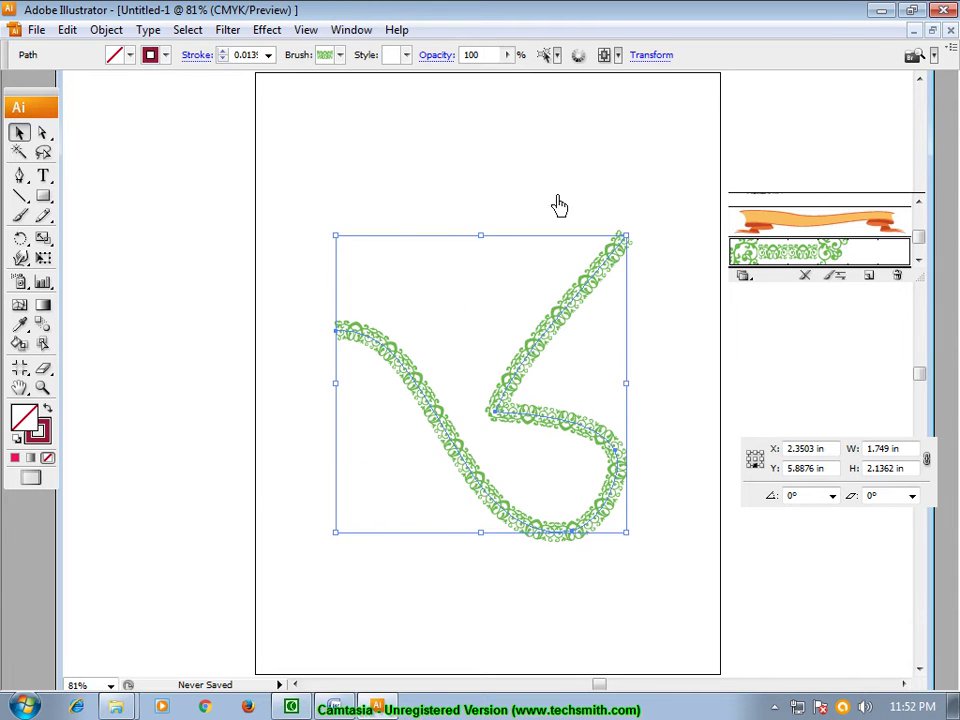
click(630, 387)
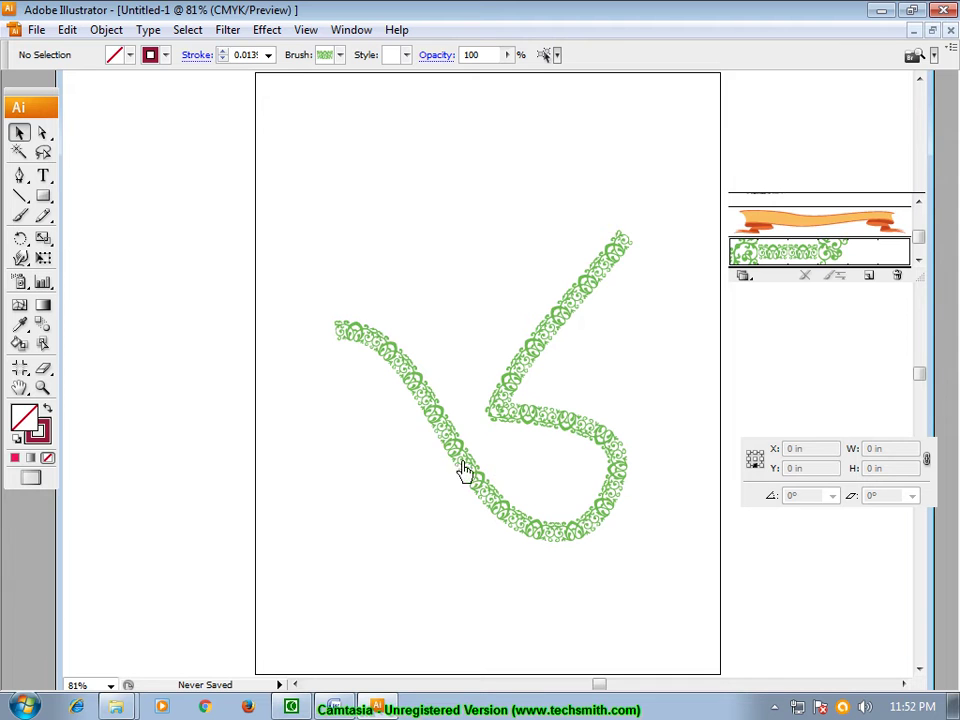
click(606, 499)
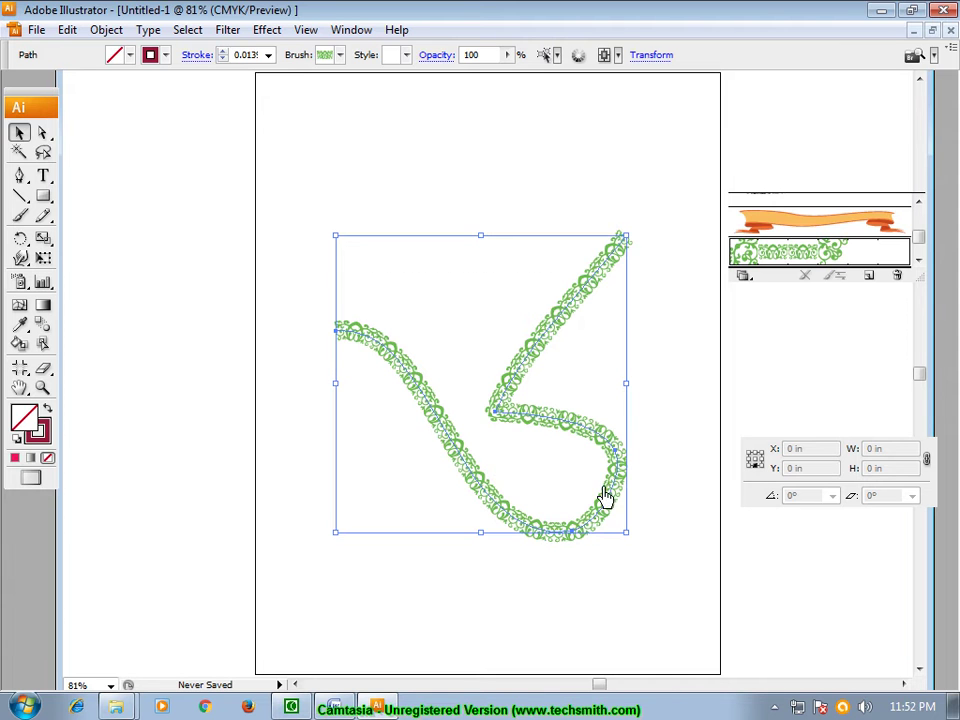
click(785, 222)
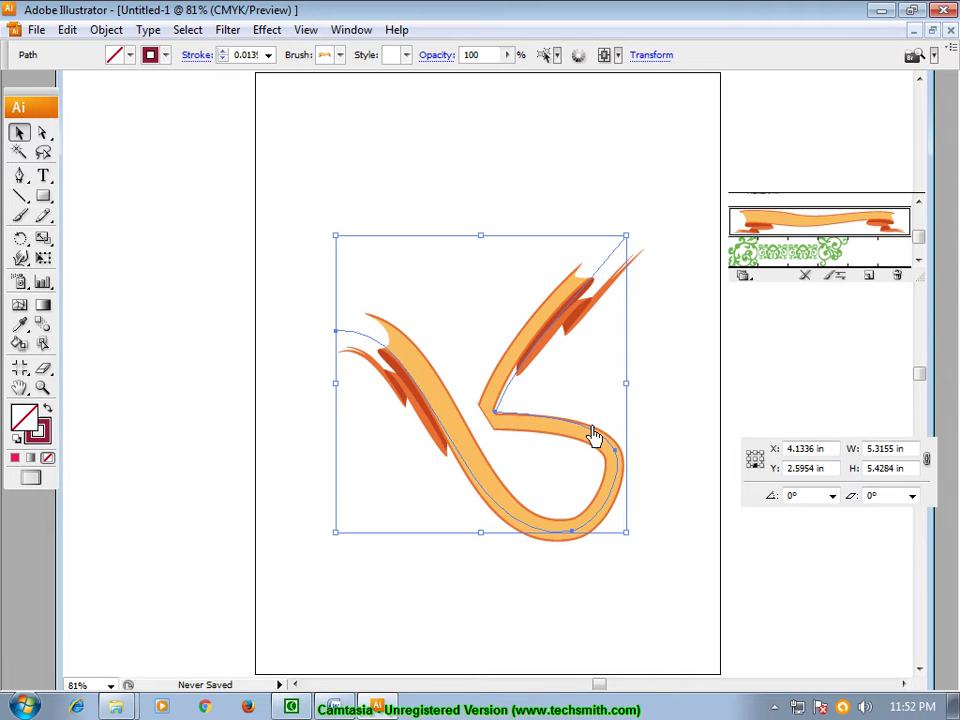
click(920, 260)
mouse_move(922, 252)
mouse_down()
mouse_move(920, 216)
mouse_move(921, 244)
mouse_up()
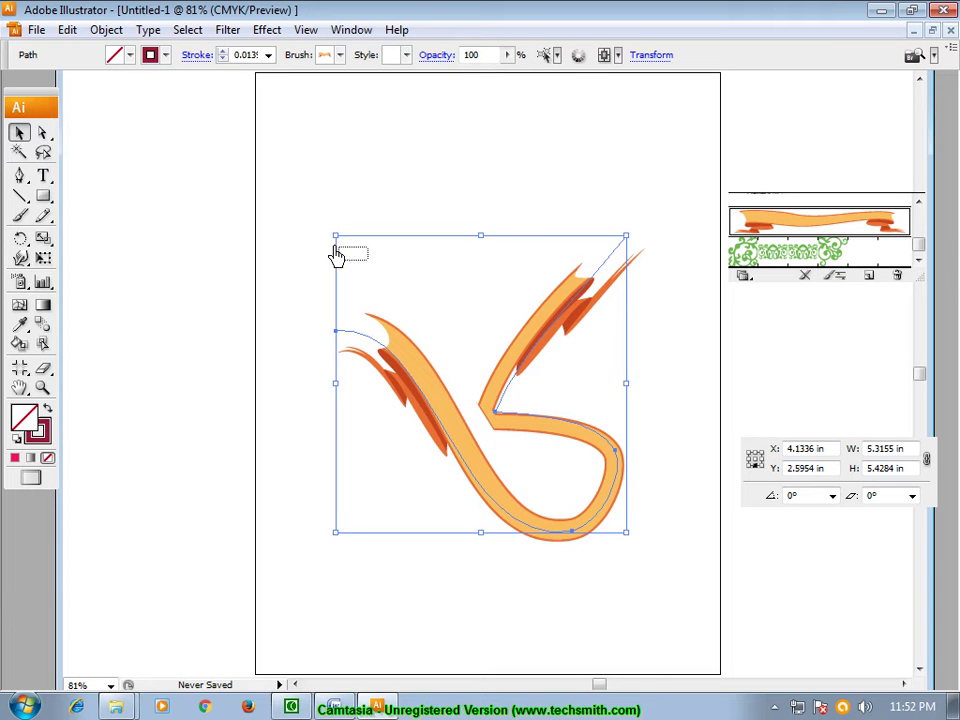
Step: Open the Artistic_Paintbrush library from Window > Brush Libraries > Artistic
click(358, 32)
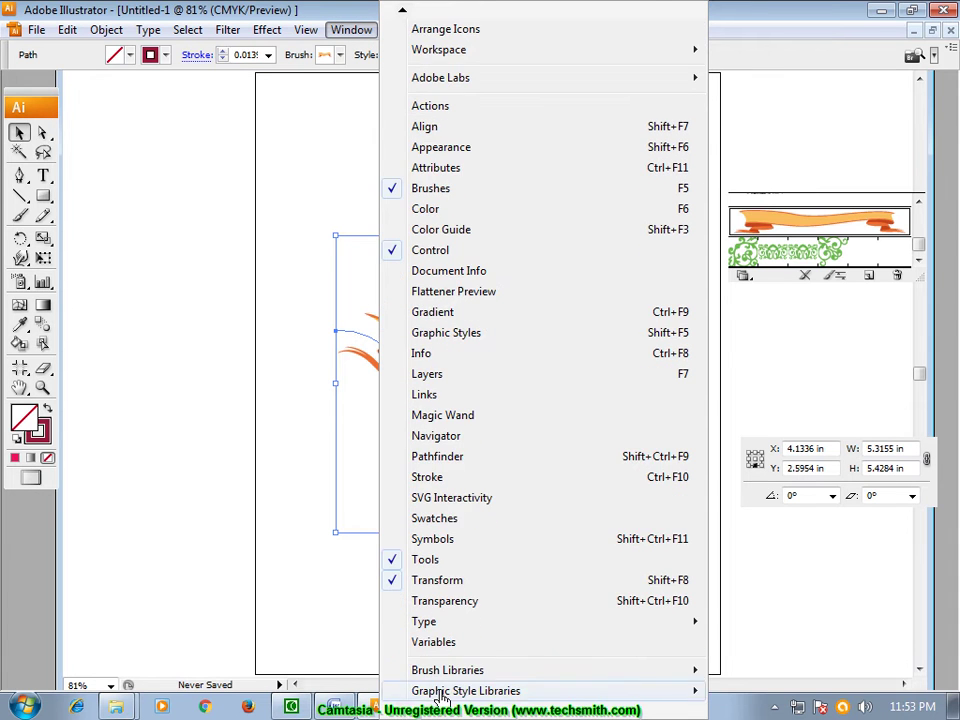
mouse_move(445, 670)
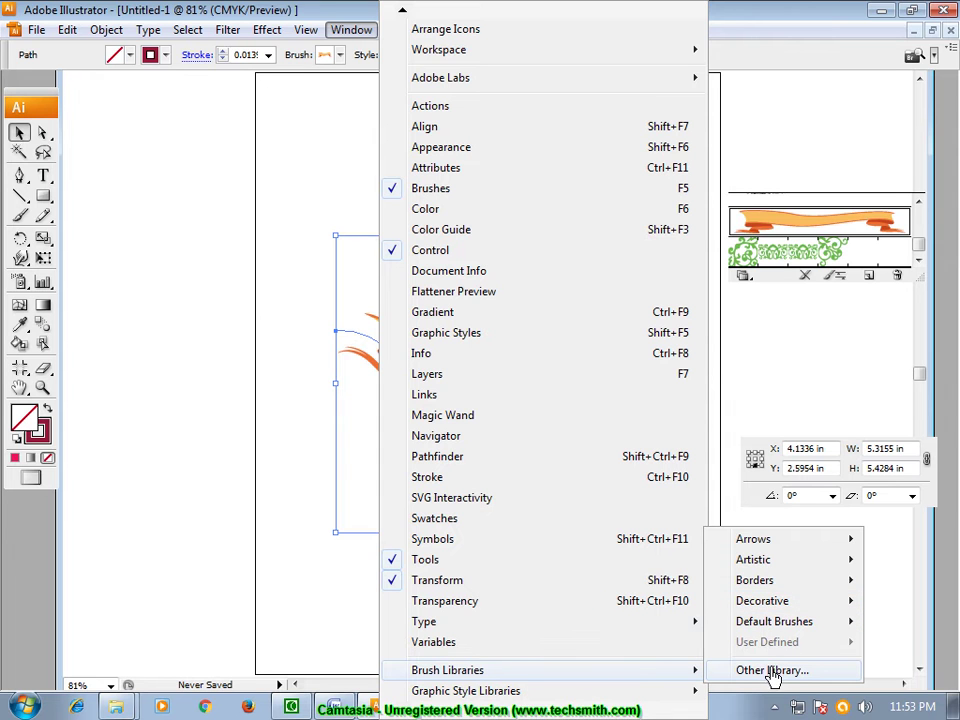
mouse_move(753, 559)
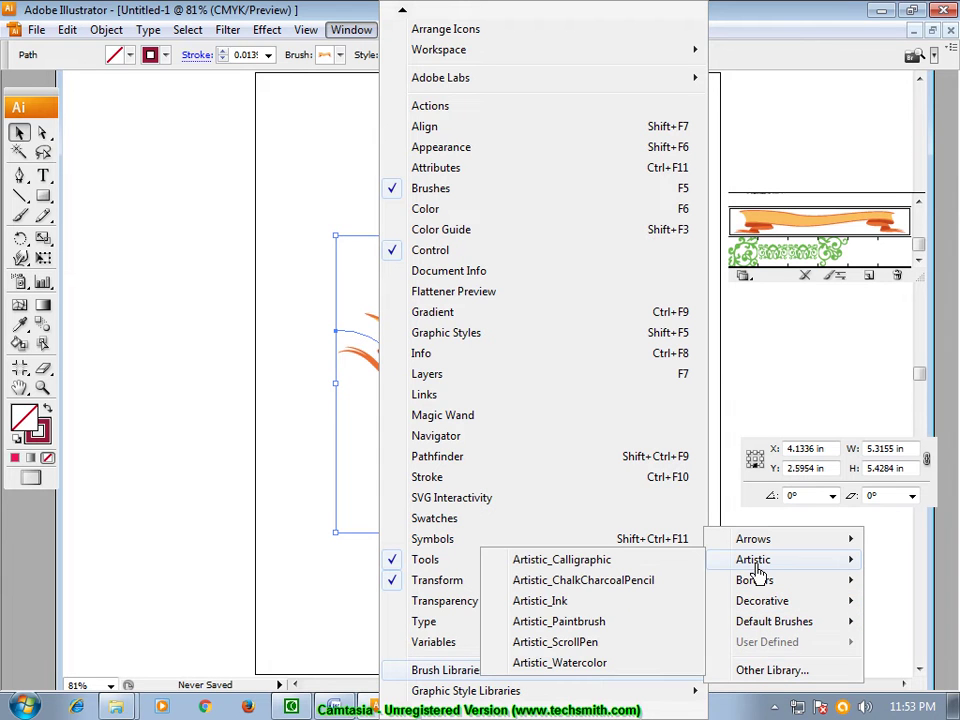
click(569, 625)
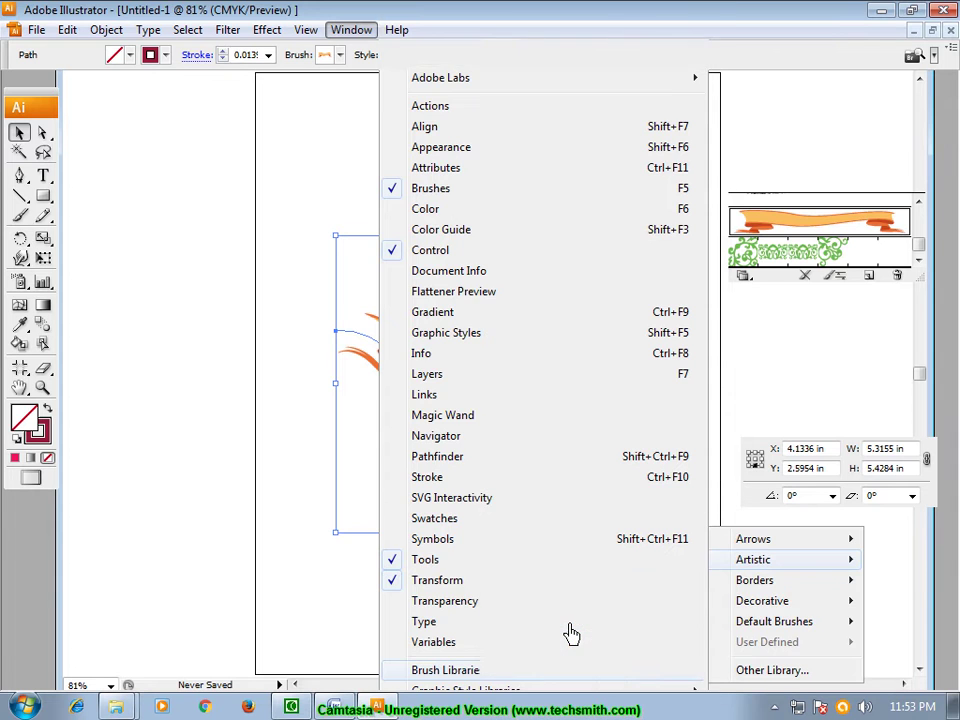
Step: Try two thick rough Artistic_Paintbrush brushes, then settle on the thinner rough brush
scroll(715, 425, down, 1)
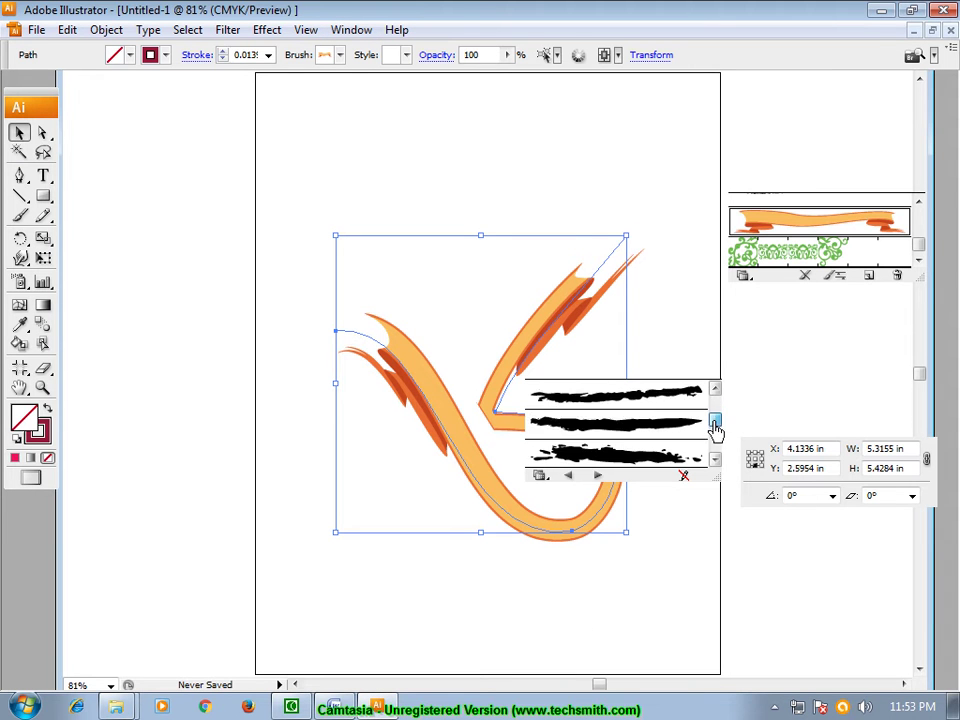
scroll(715, 428, down, 1)
click(658, 400)
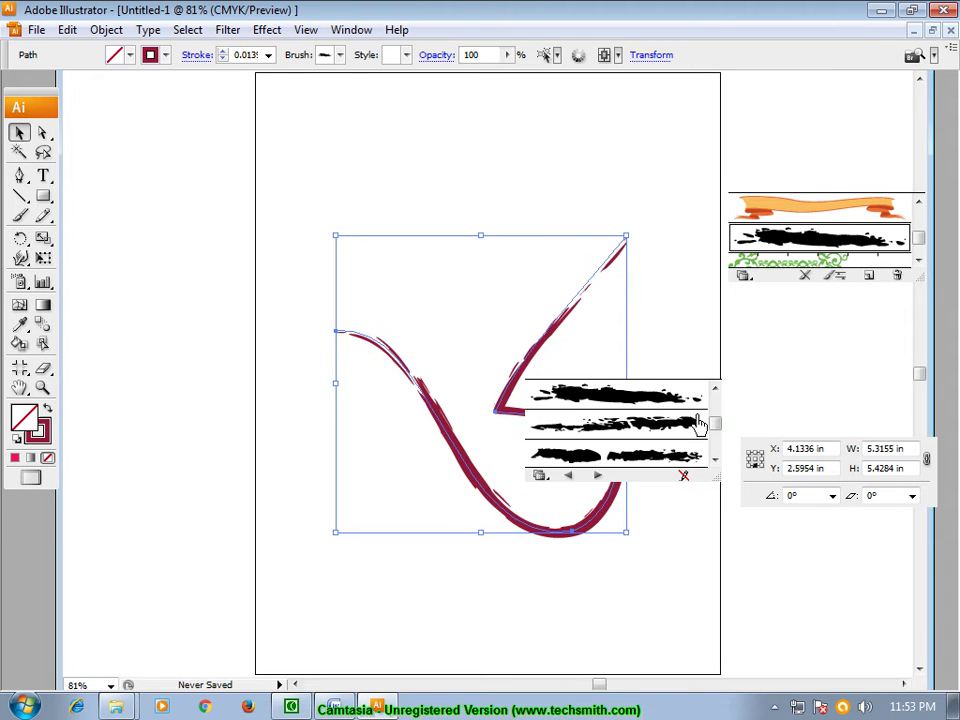
scroll(713, 422, down, 1)
scroll(713, 424, down, 1)
click(619, 457)
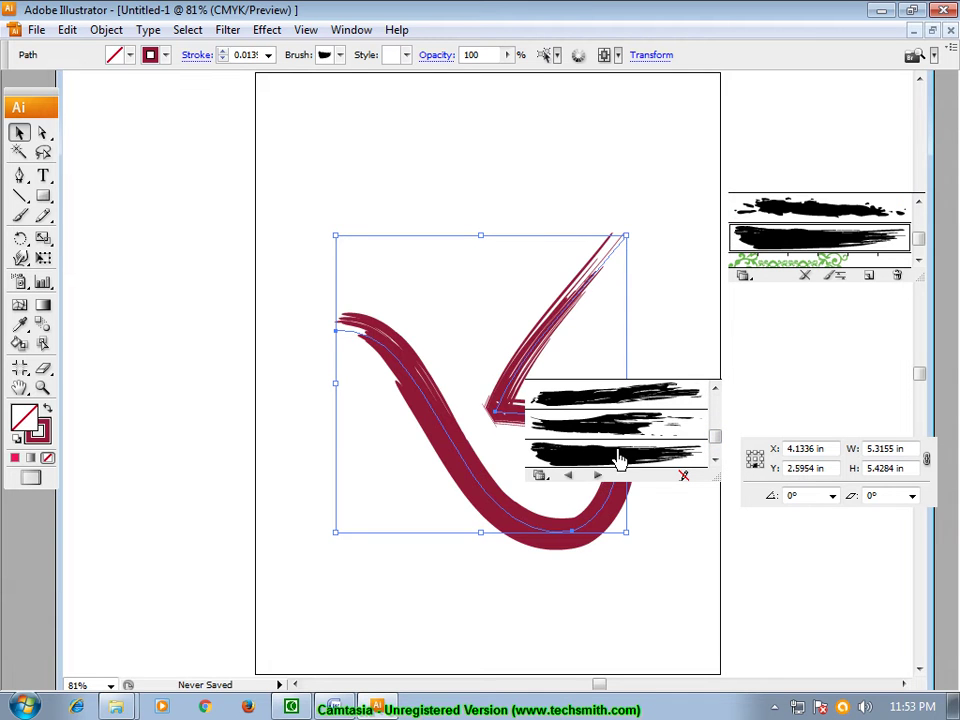
drag(647, 384, 750, 293)
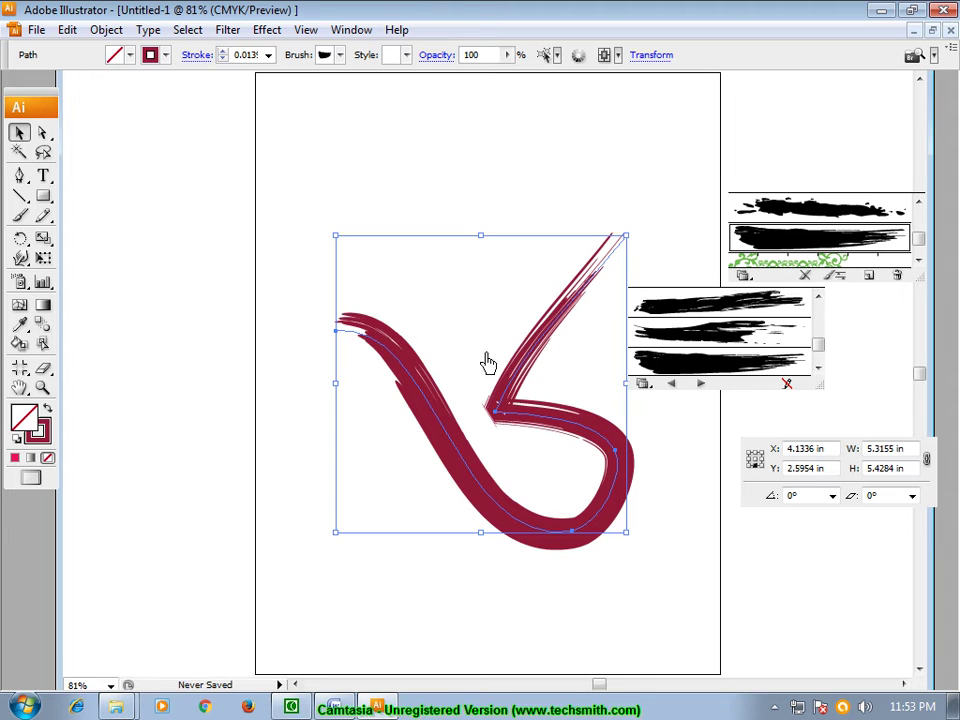
click(683, 304)
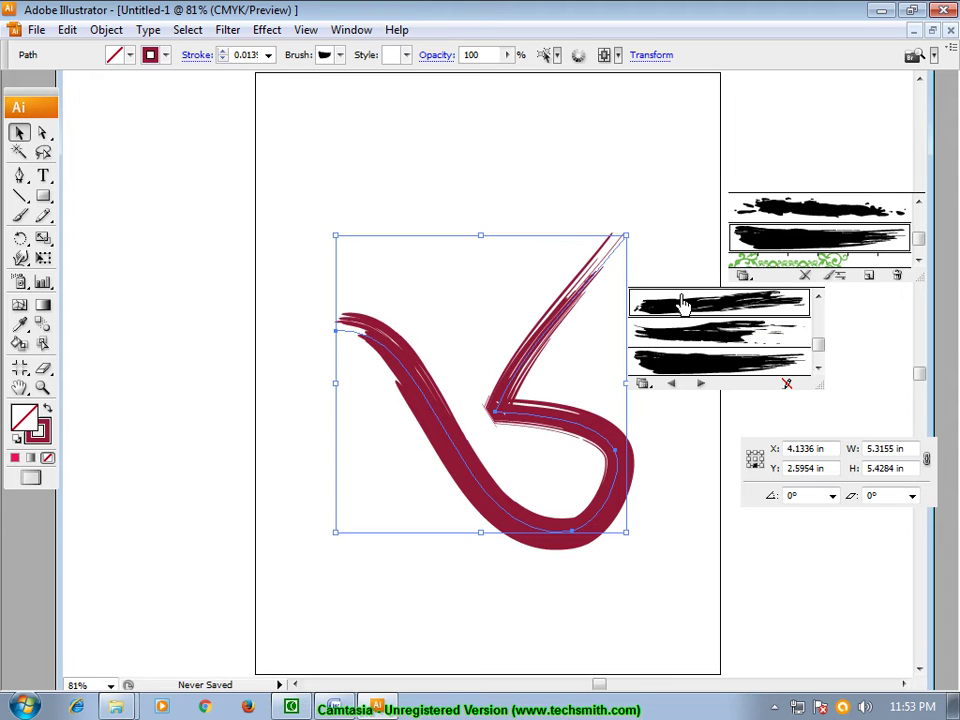
drag(815, 349, 815, 322)
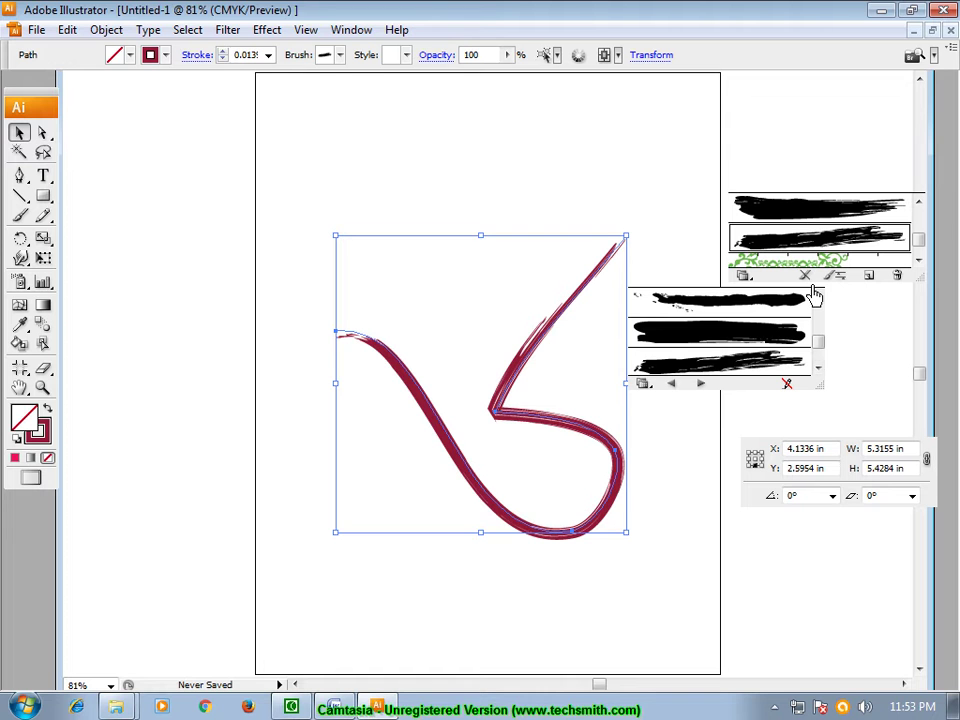
Step: Open Decorative_Text Dividers and try the diamond, purple-and-yellow and swirl divider brushes
click(356, 31)
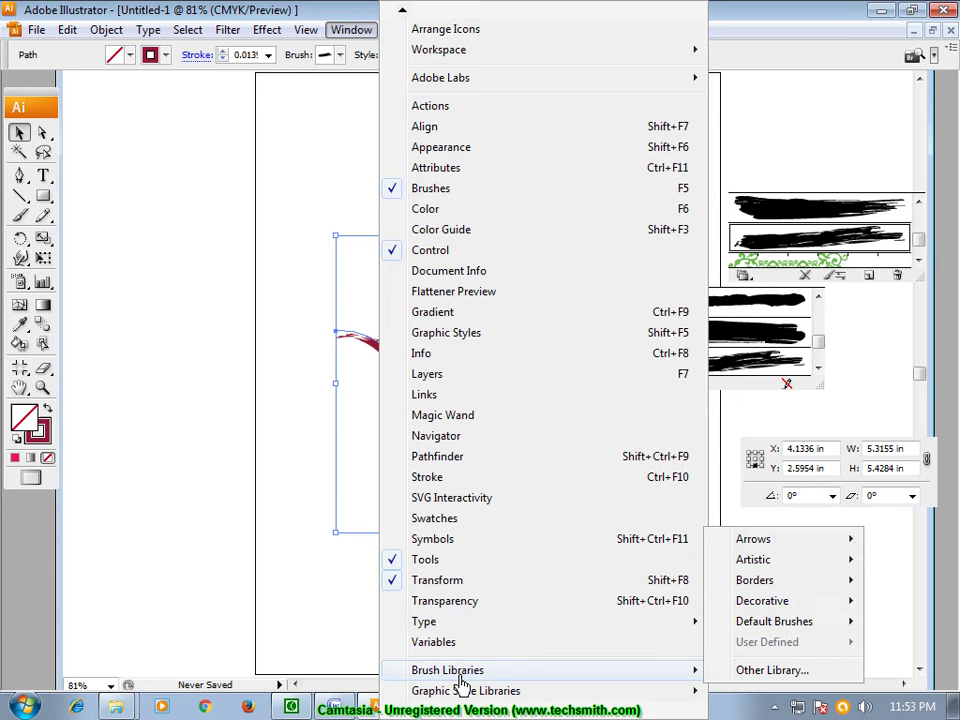
mouse_move(763, 601)
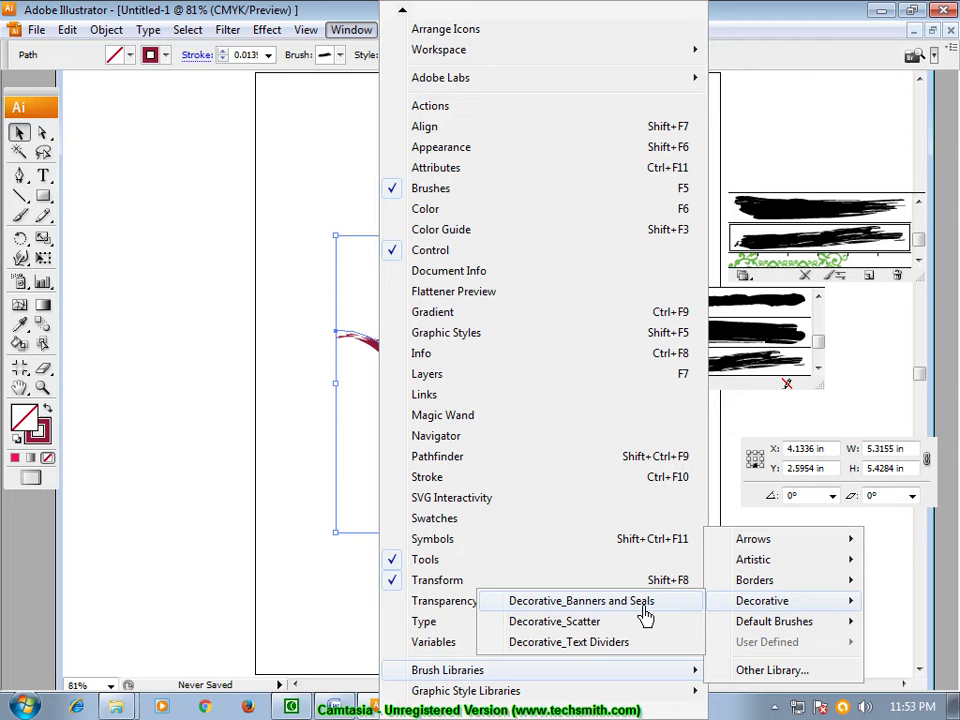
click(598, 642)
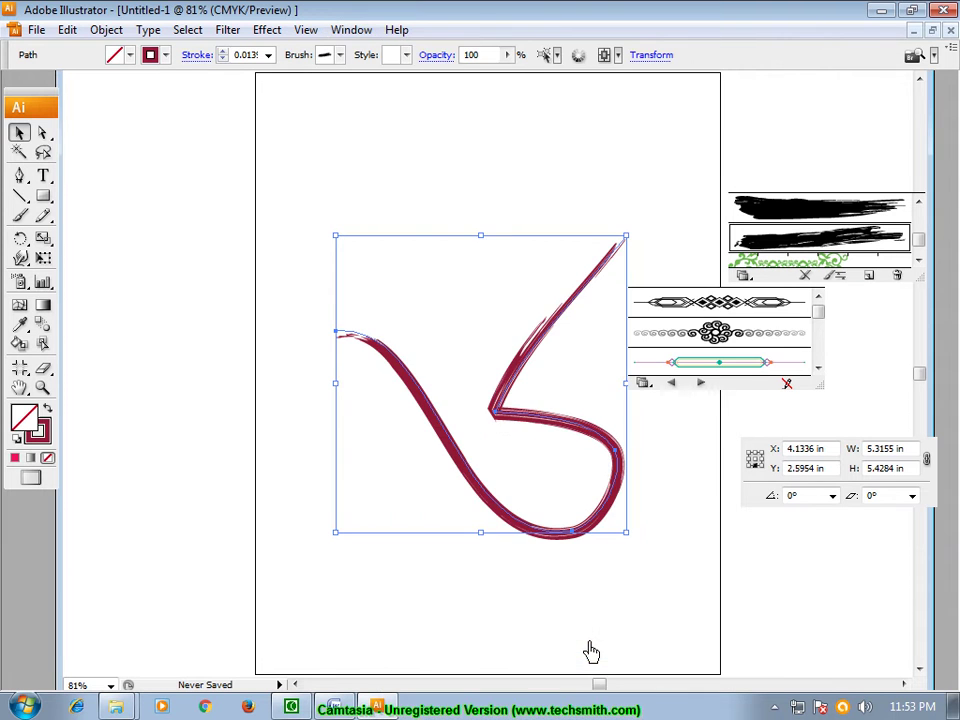
drag(825, 317, 822, 332)
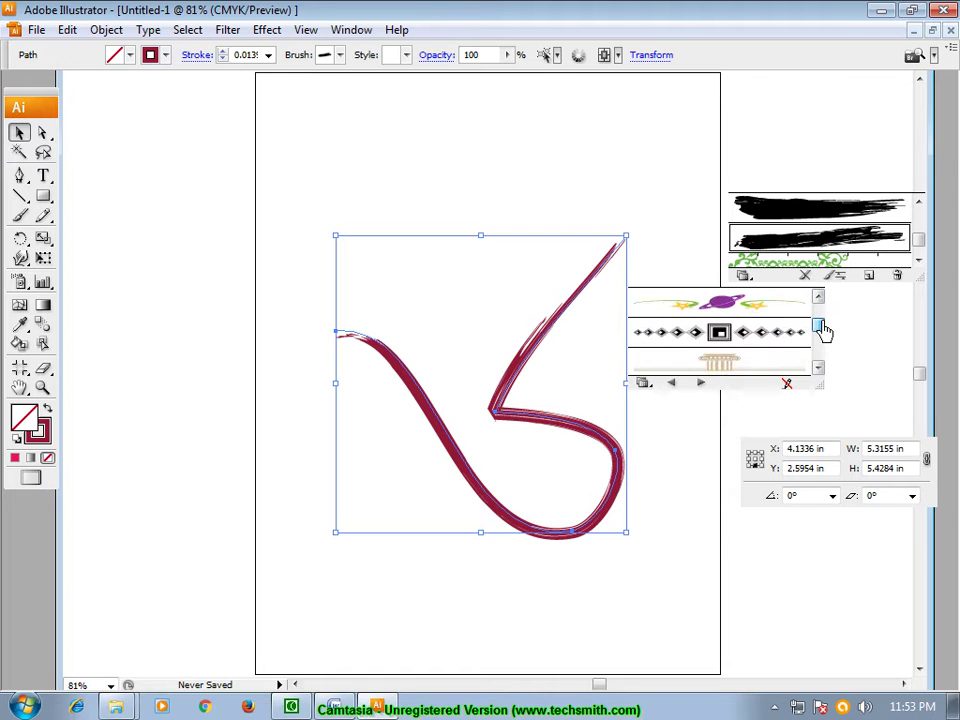
click(749, 333)
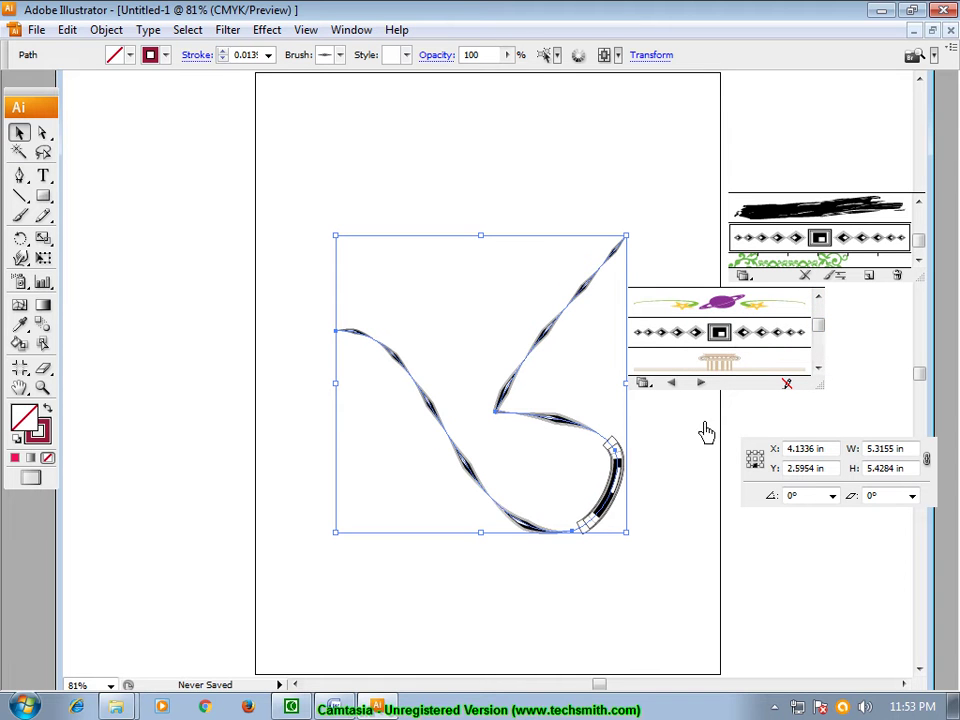
click(715, 305)
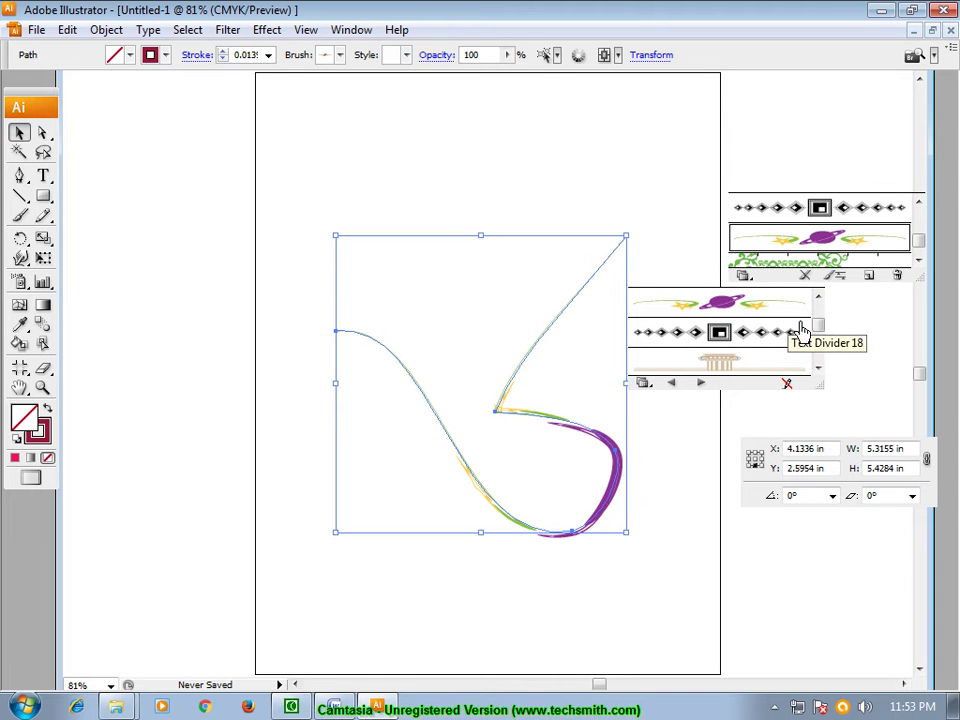
drag(820, 337, 820, 322)
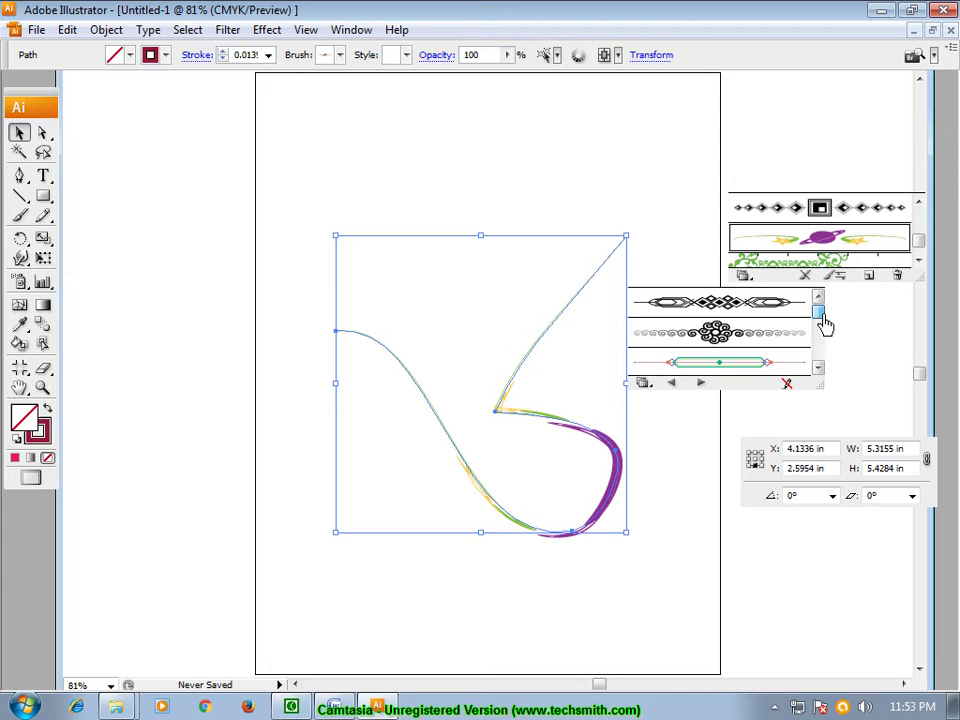
click(760, 318)
click(748, 333)
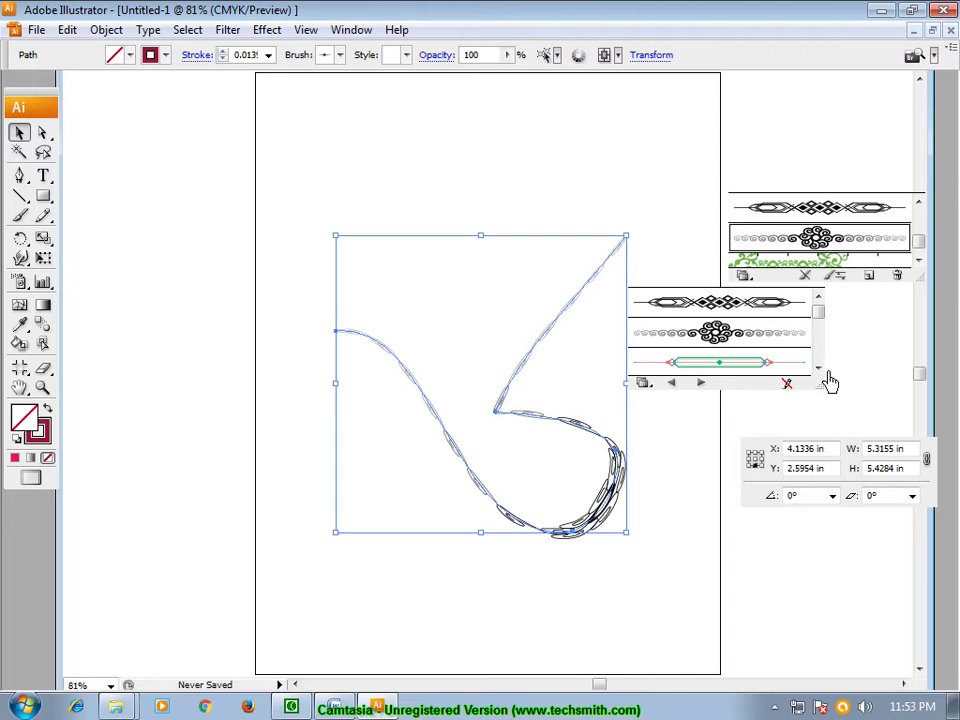
Step: Try the mouse-cable, green divider, blue X and wave-arrow brushes, ending on the swirl ornament
drag(821, 313, 821, 336)
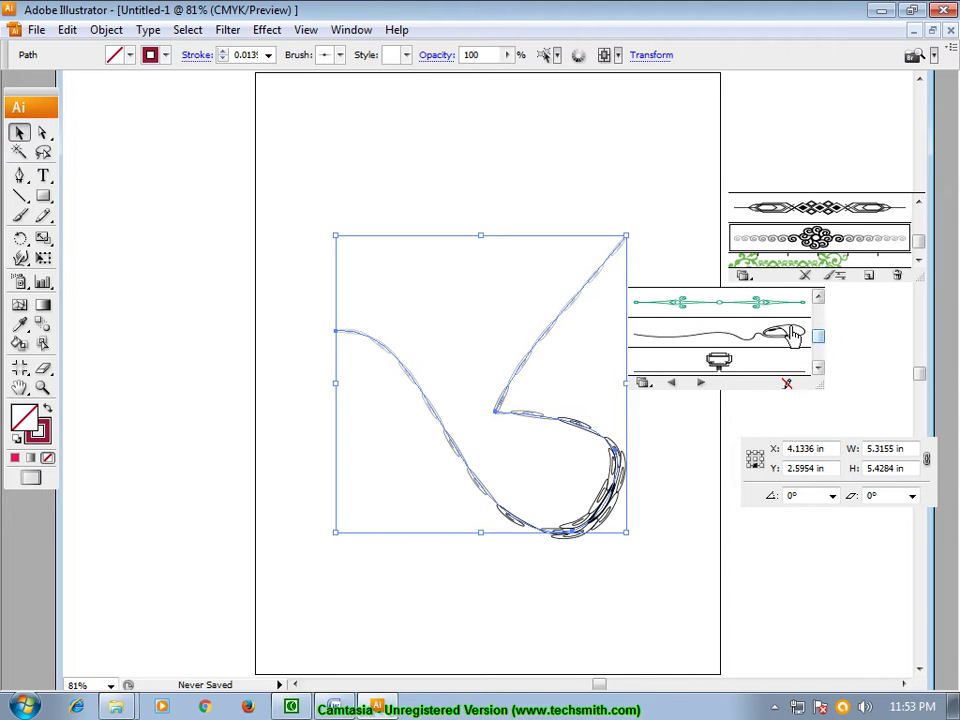
click(788, 334)
click(776, 305)
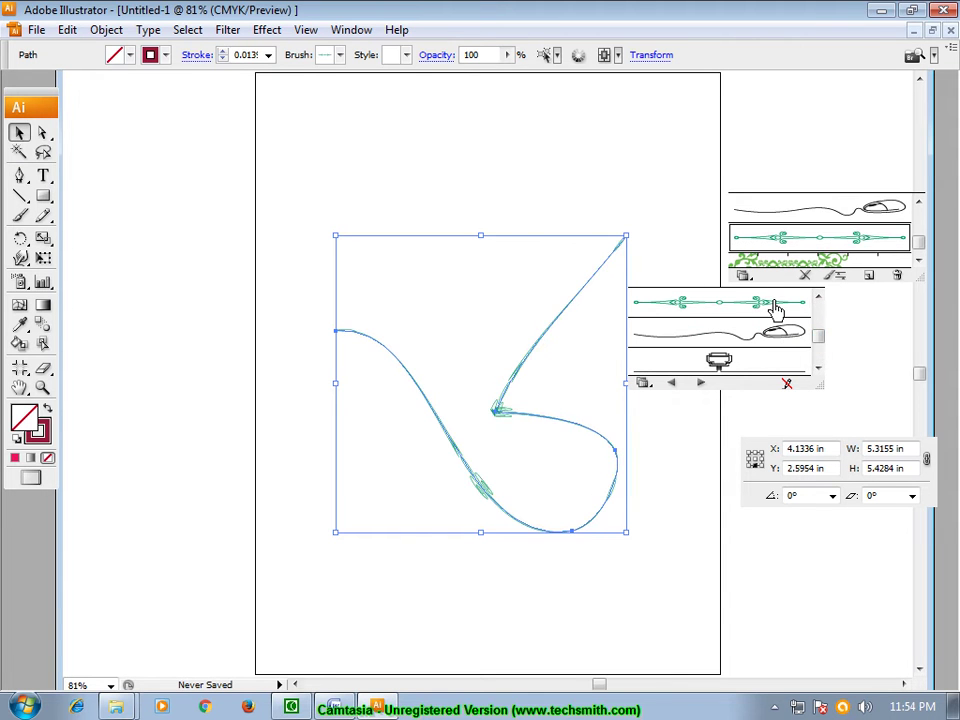
click(818, 367)
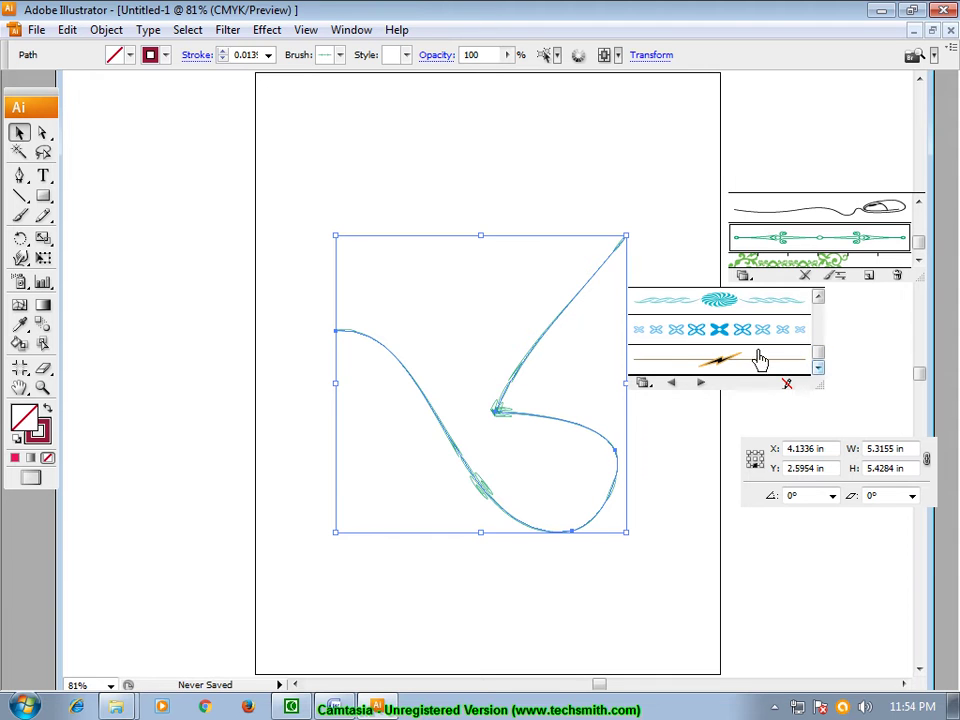
click(752, 332)
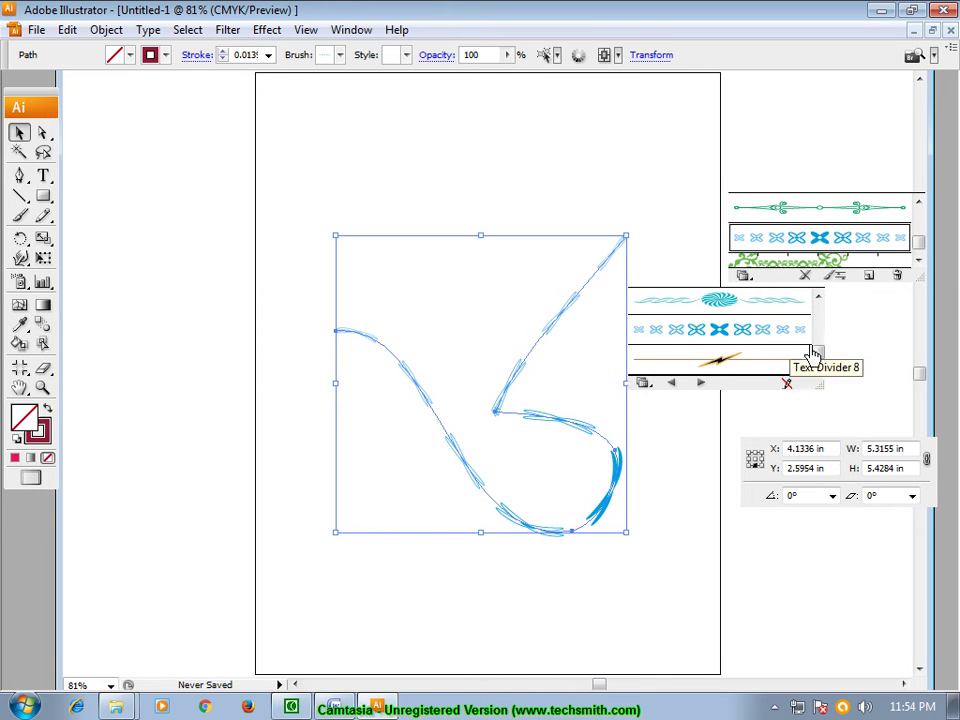
drag(812, 354, 816, 322)
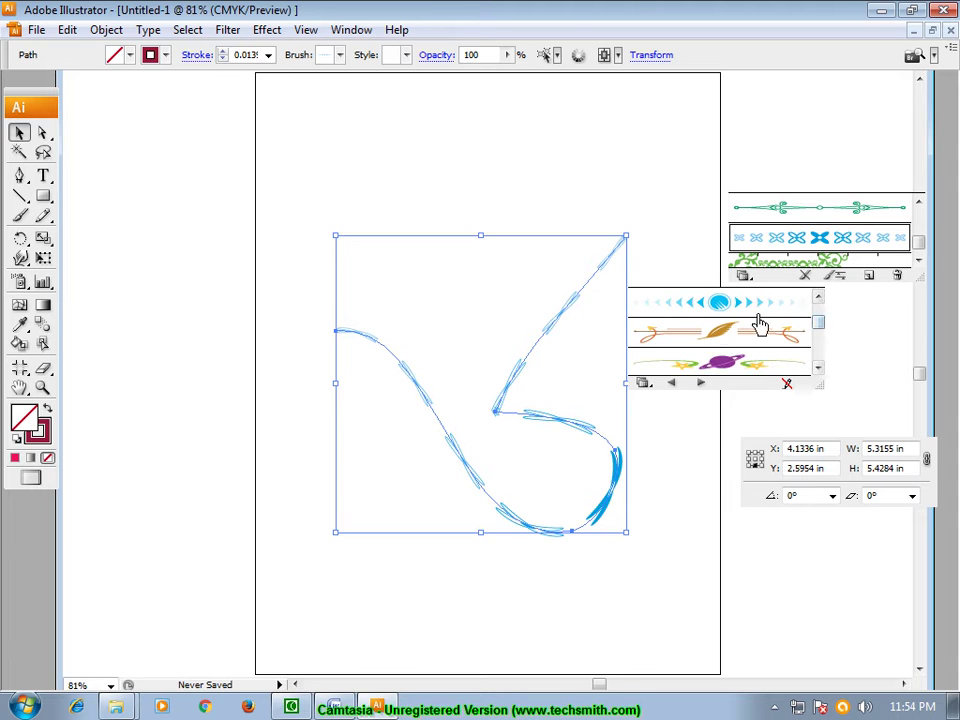
click(782, 304)
drag(820, 330, 816, 306)
click(720, 332)
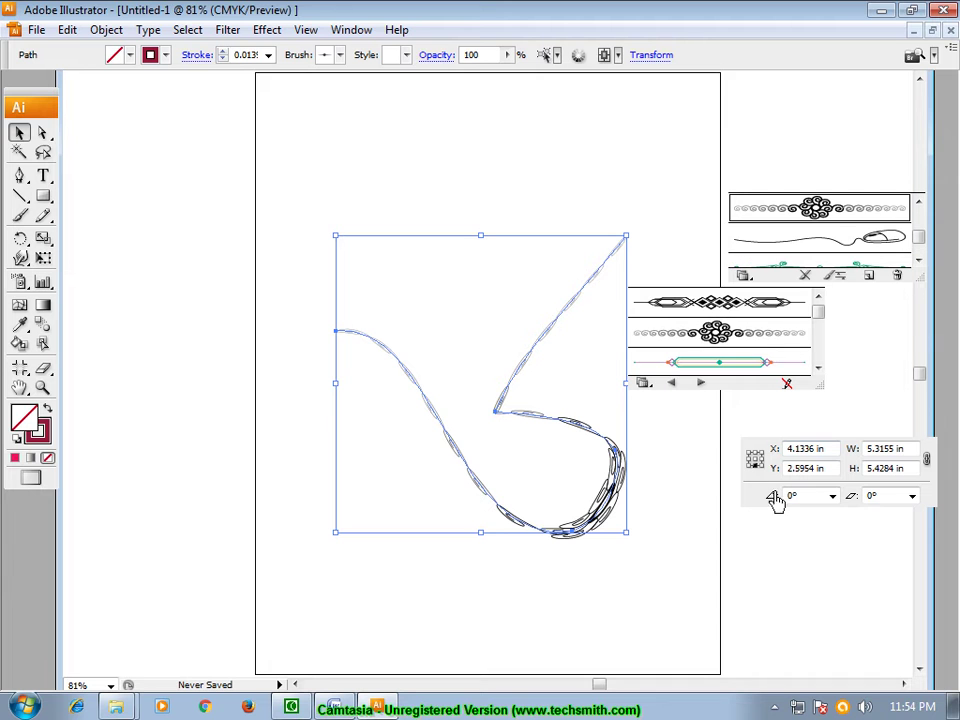
click(362, 33)
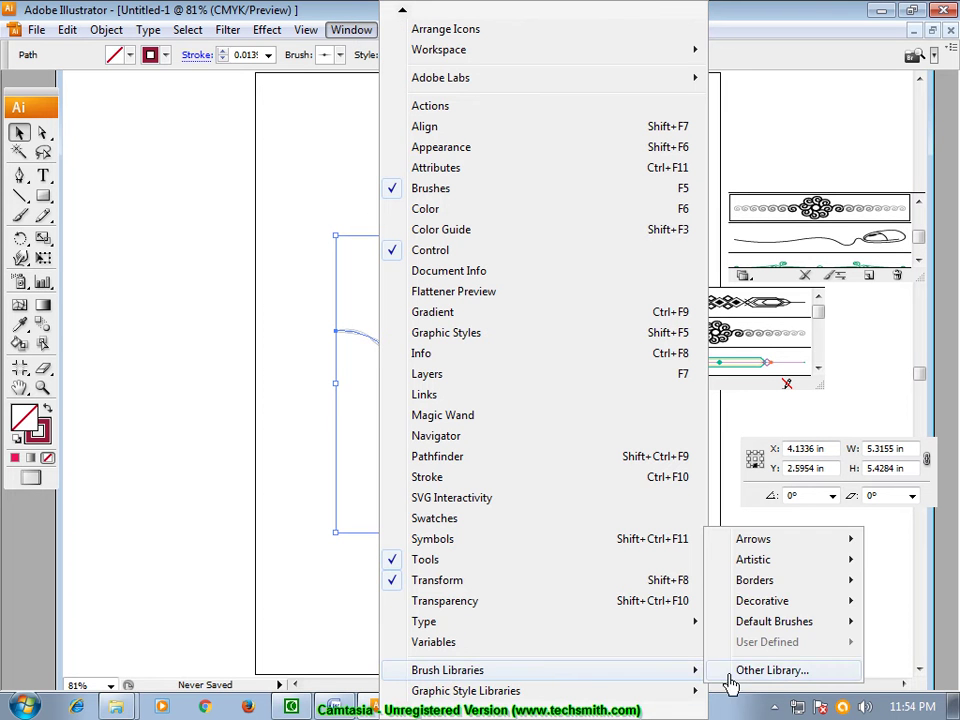
mouse_move(774, 621)
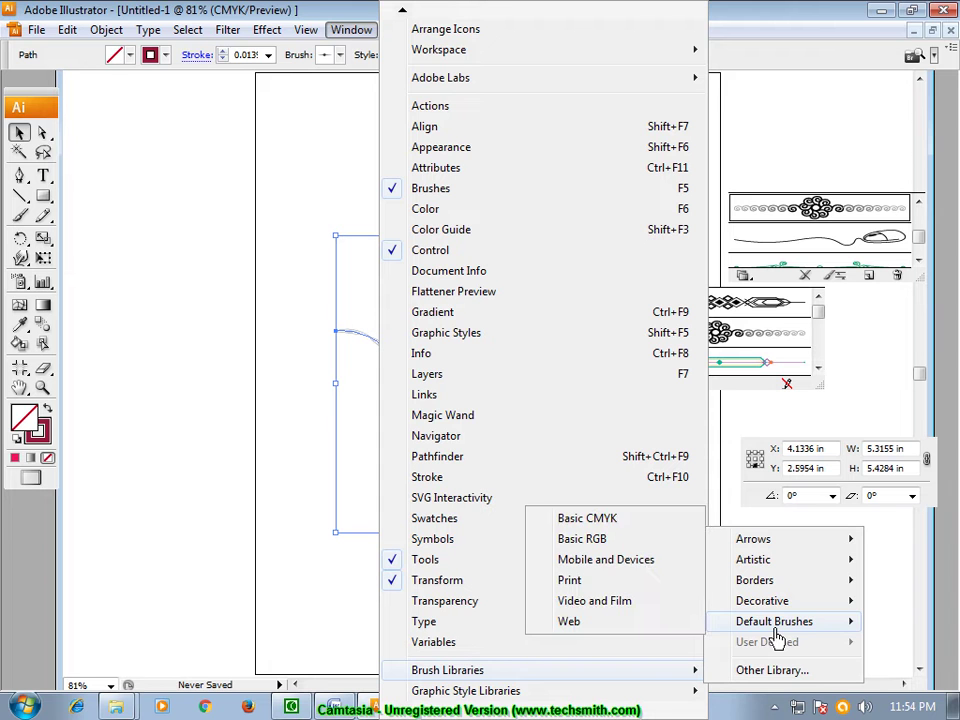
Step: From Default Brushes apply Banner, then switch the path to the film-strip brush and deselect
click(598, 604)
scroll(820, 318, down, 2)
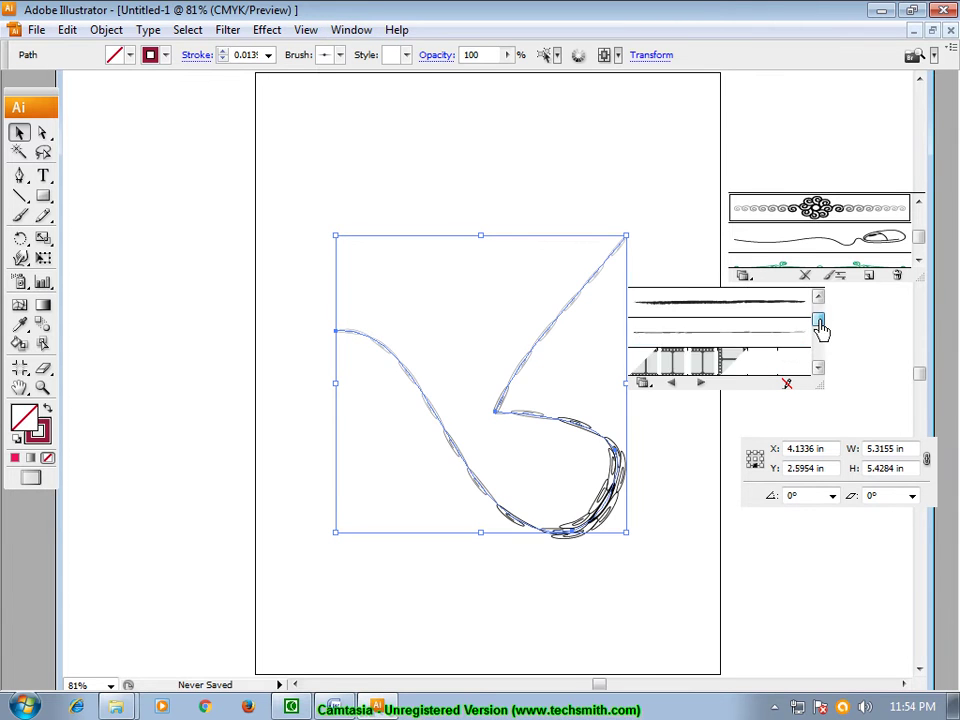
scroll(818, 318, up, 2)
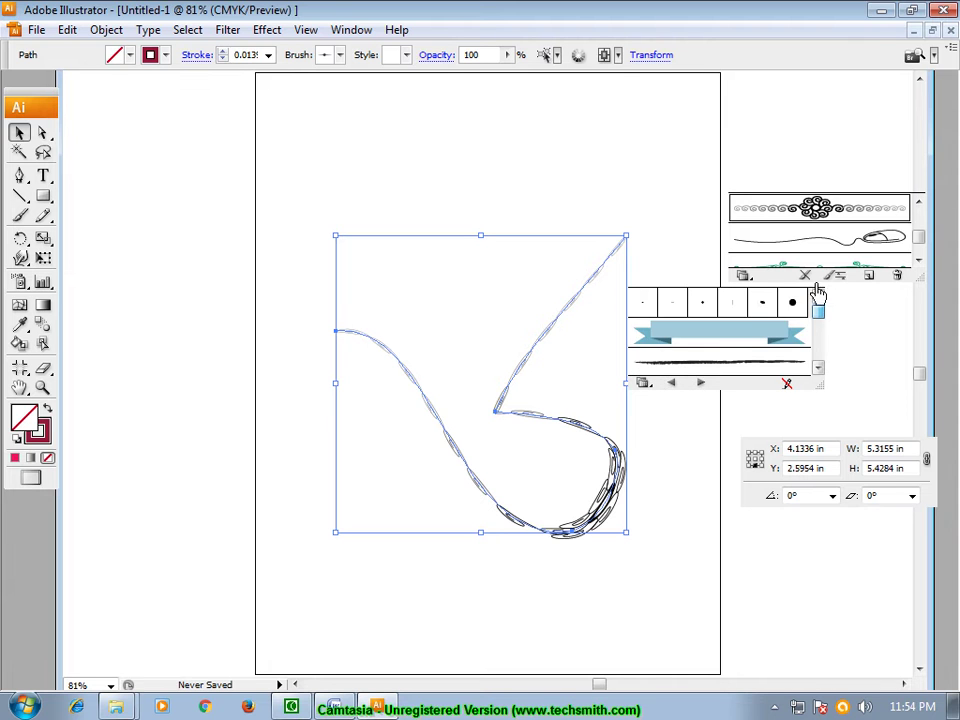
click(739, 330)
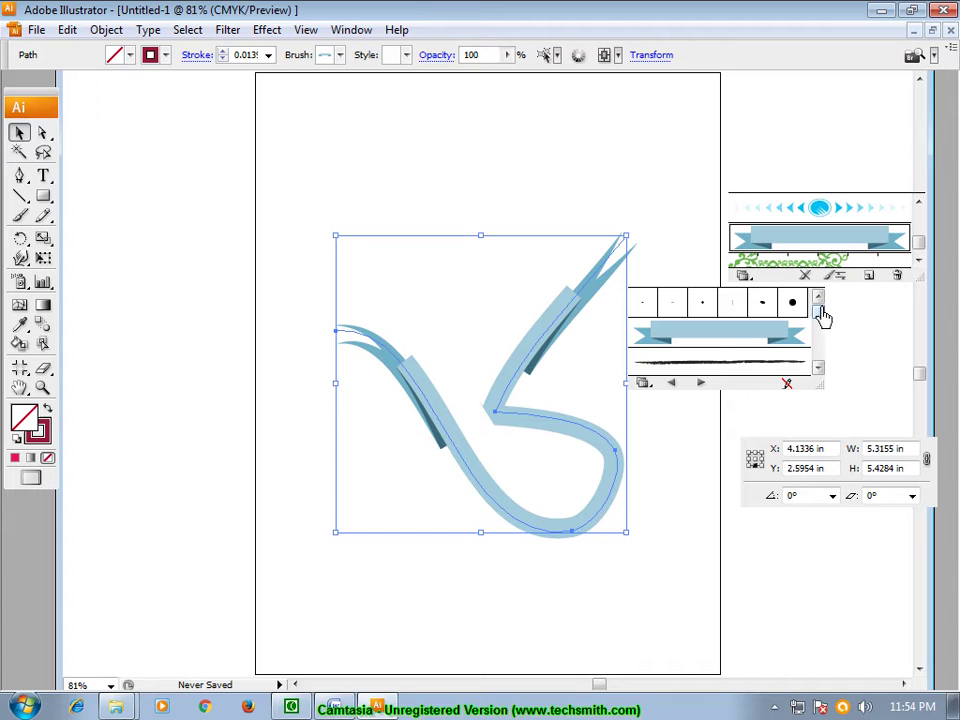
scroll(820, 326, down, 2)
drag(817, 330, 820, 364)
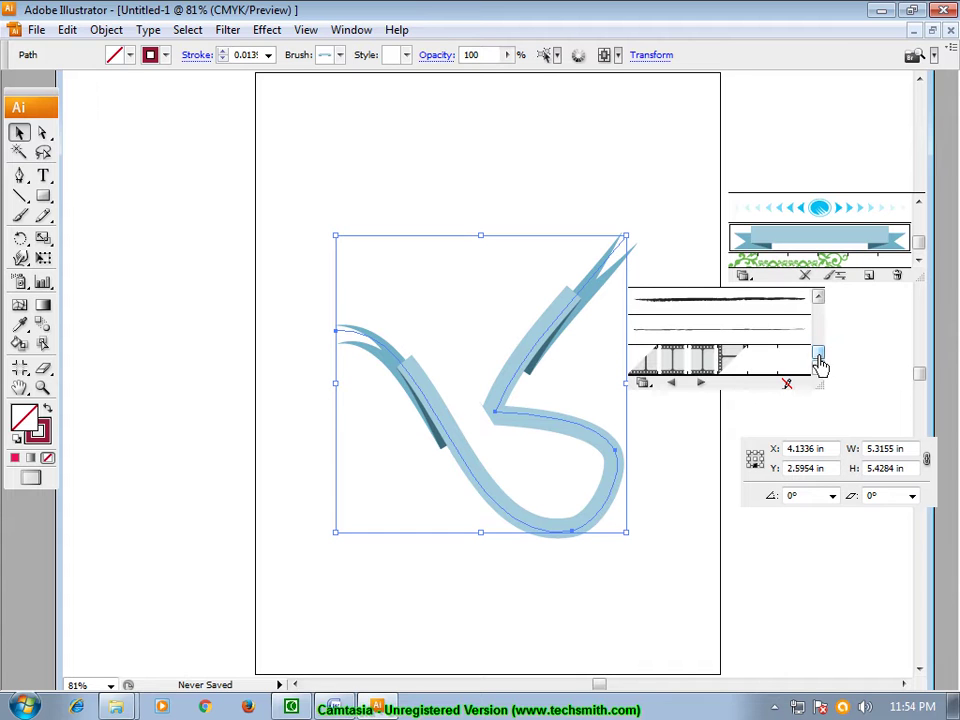
click(681, 362)
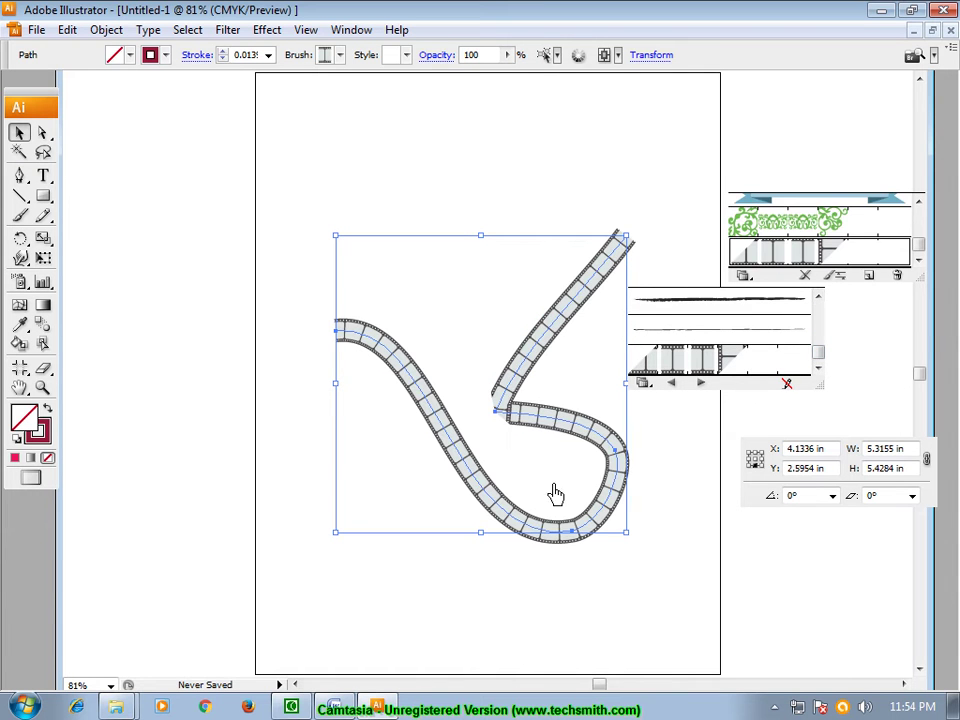
click(313, 467)
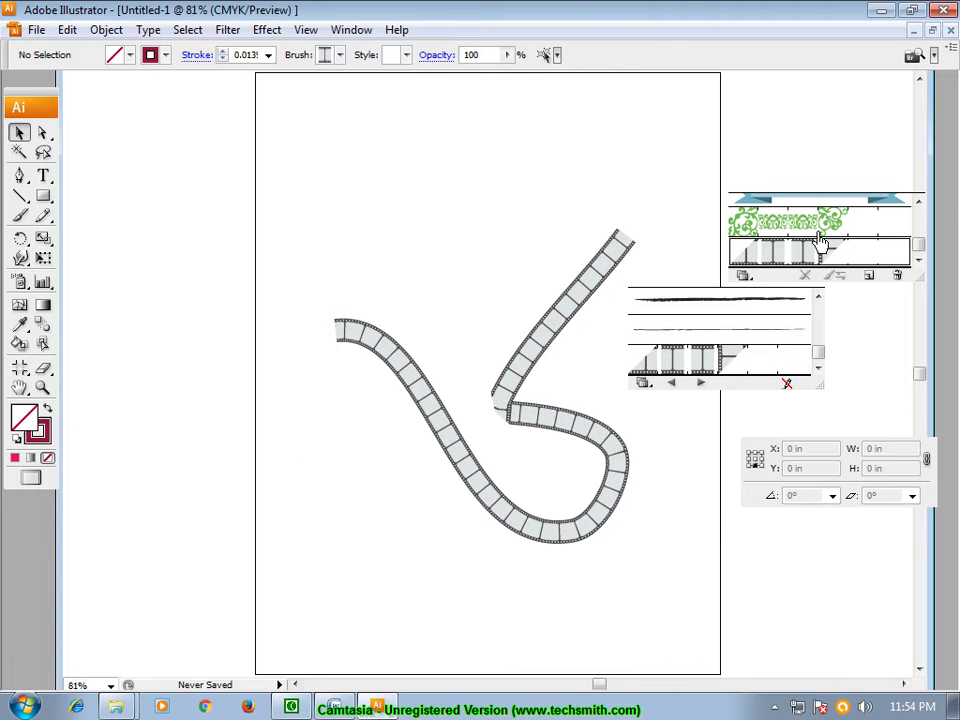
scroll(560, 195, down, 2)
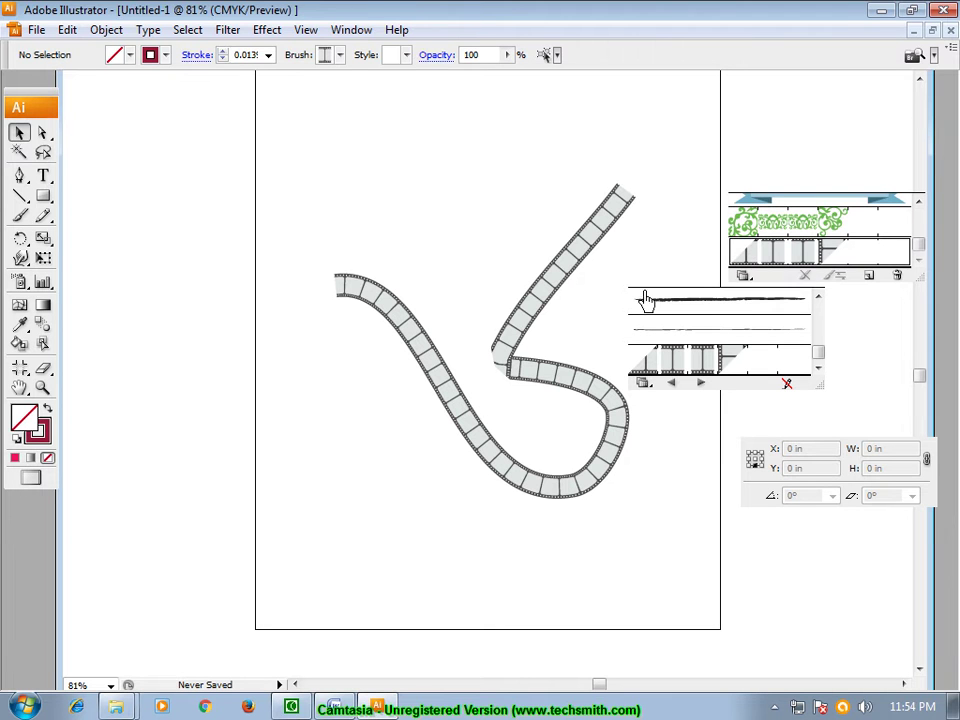
Step: Delete the film-strip path, undo and redo through earlier brushes, then delete it again
scroll(533, 321, down, 2)
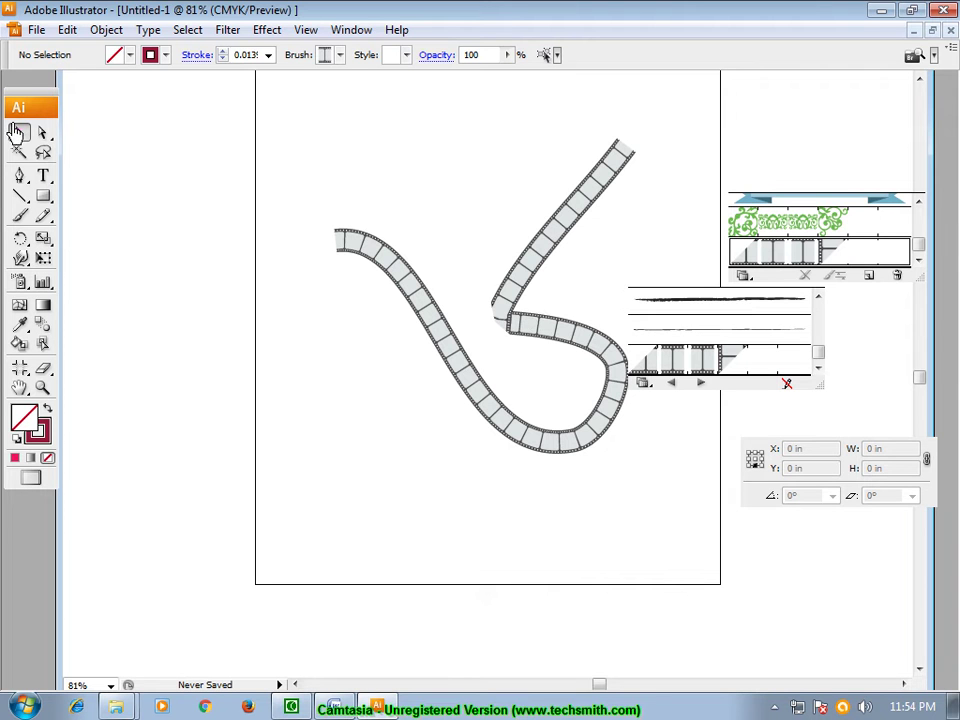
drag(313, 197, 435, 332)
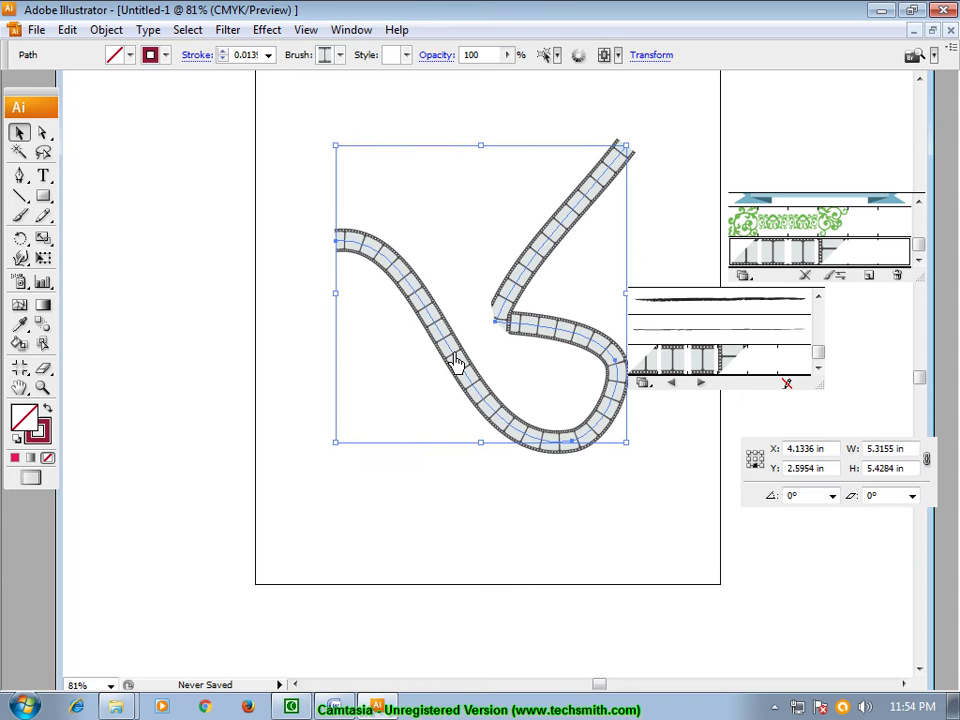
key(Delete)
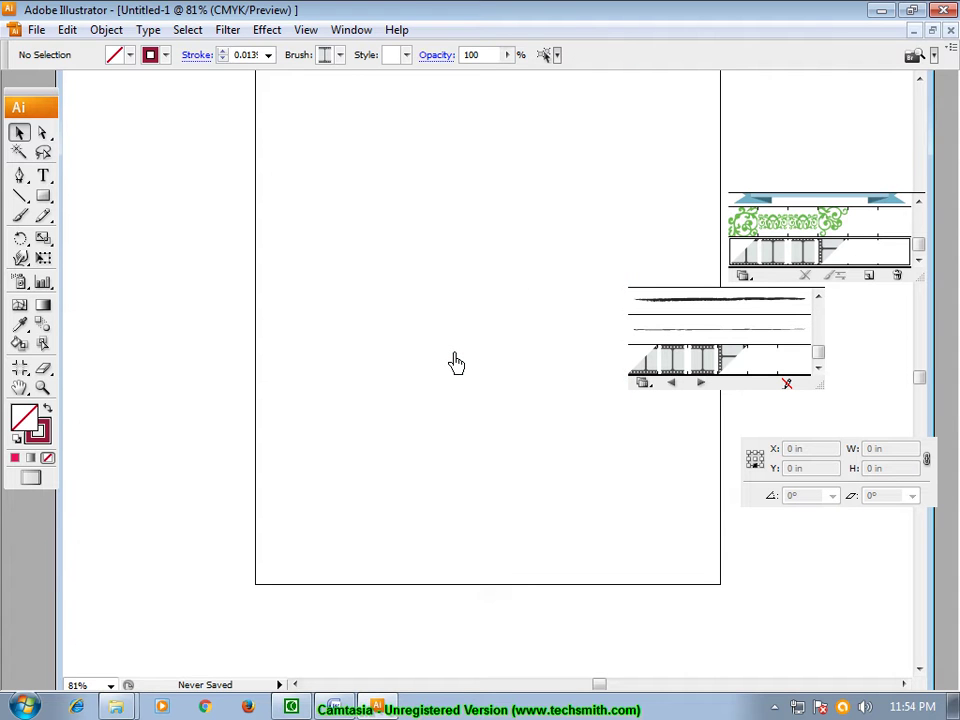
key(ctrl+z)
key(ctrl+z)
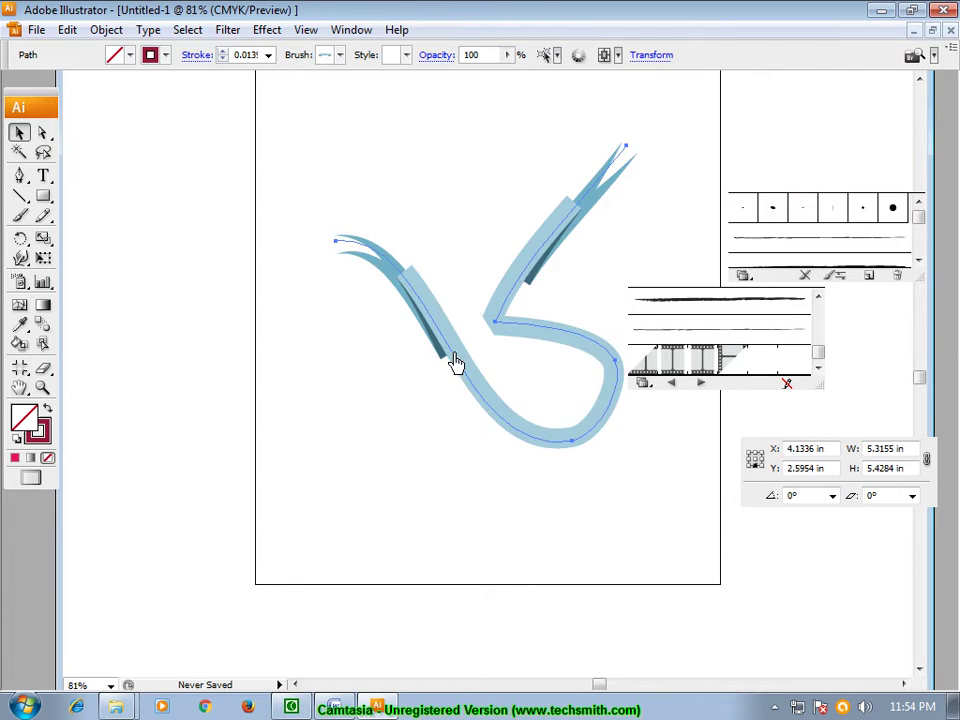
key(ctrl+z)
key(ctrl+z)
key(ctrl+shift+z)
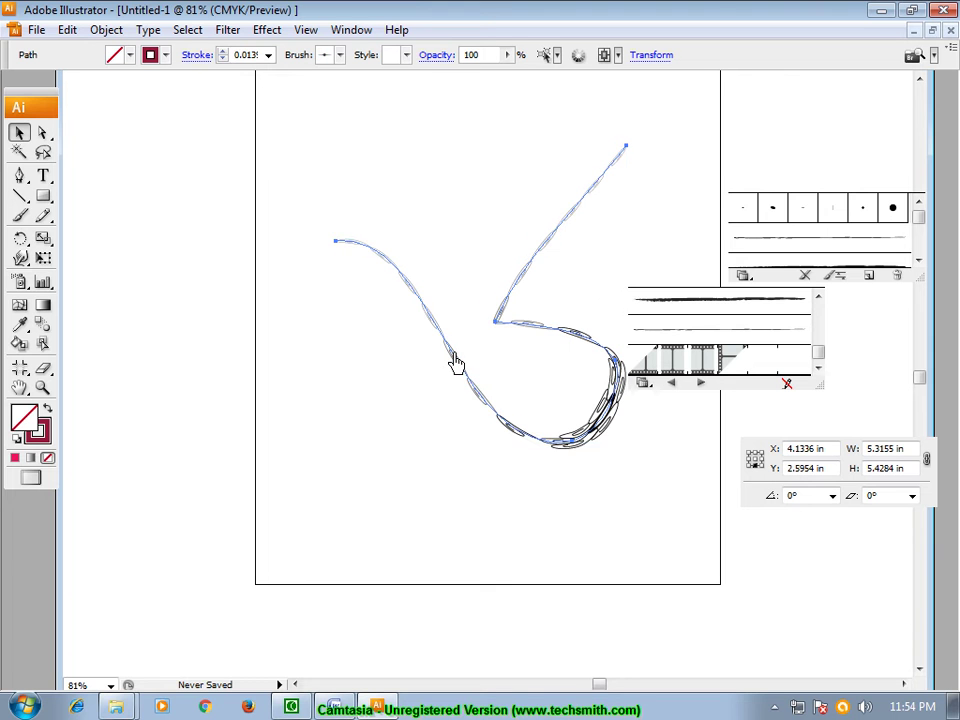
key(ctrl+shift+z)
key(Delete)
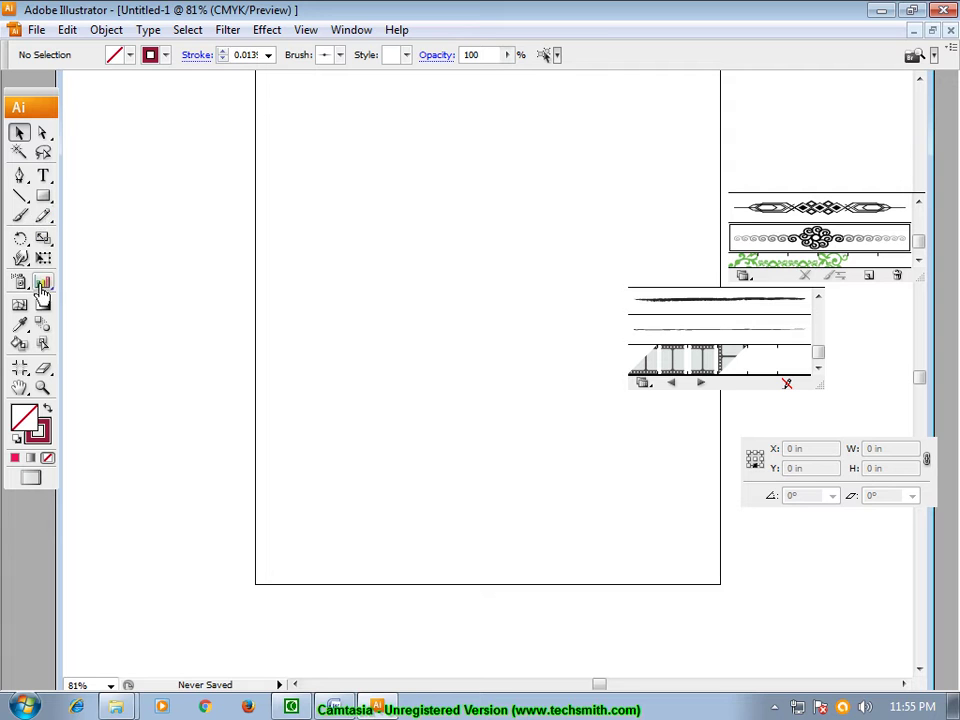
Step: Paint a freehand swoosh curve and give it a plain thin dark-red brush stroke
click(20, 220)
mouse_move(296, 236)
mouse_down()
mouse_move(379, 236)
mouse_move(384, 210)
mouse_up()
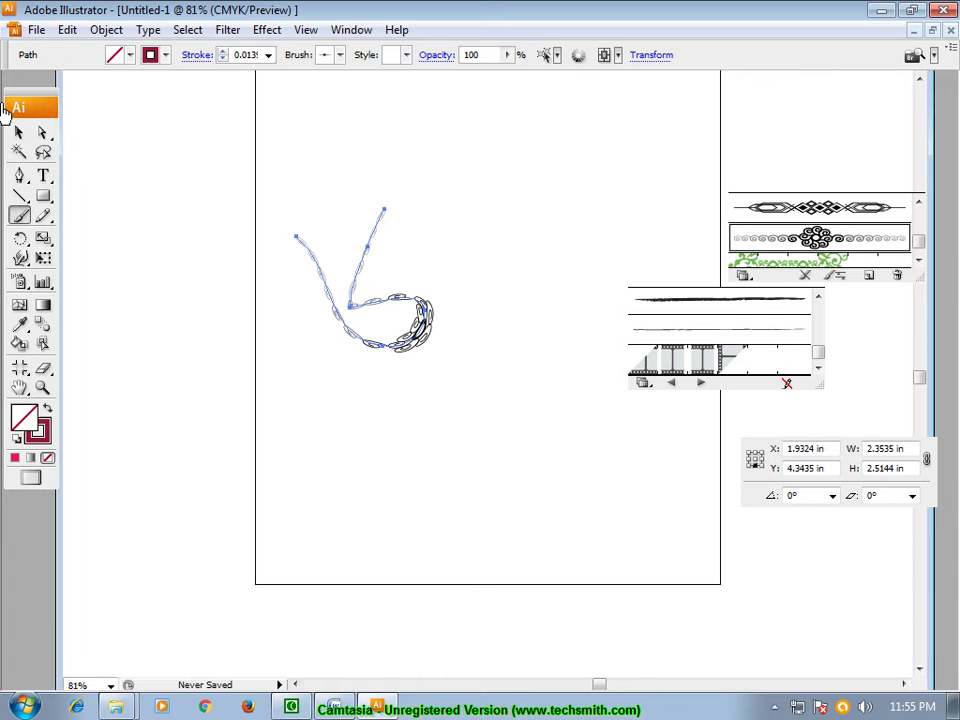
click(17, 135)
click(529, 489)
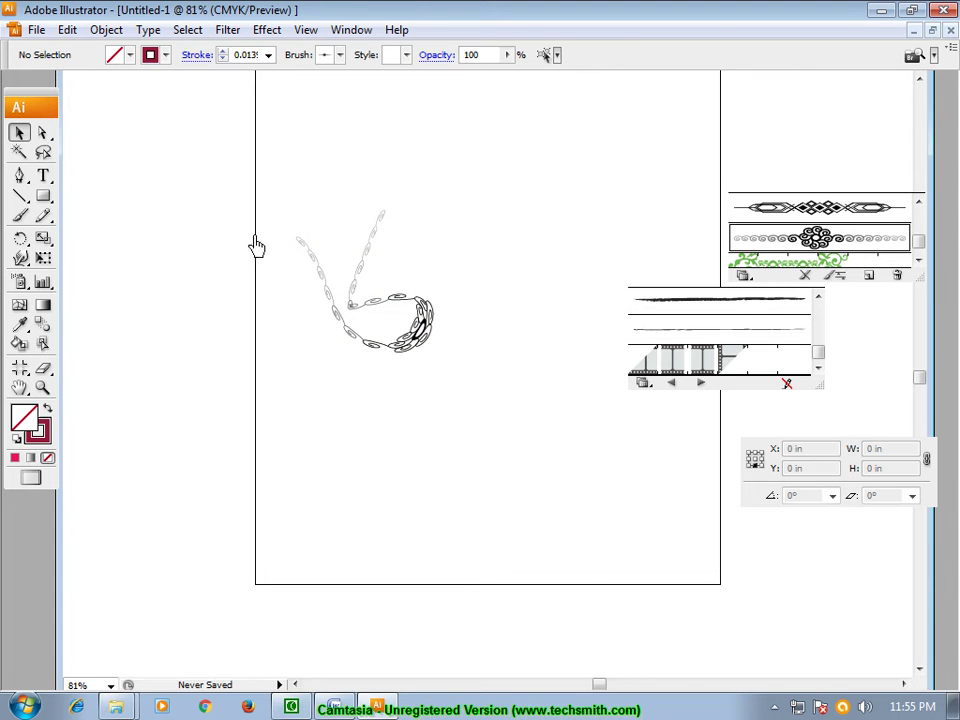
drag(306, 238, 610, 476)
drag(818, 350, 817, 300)
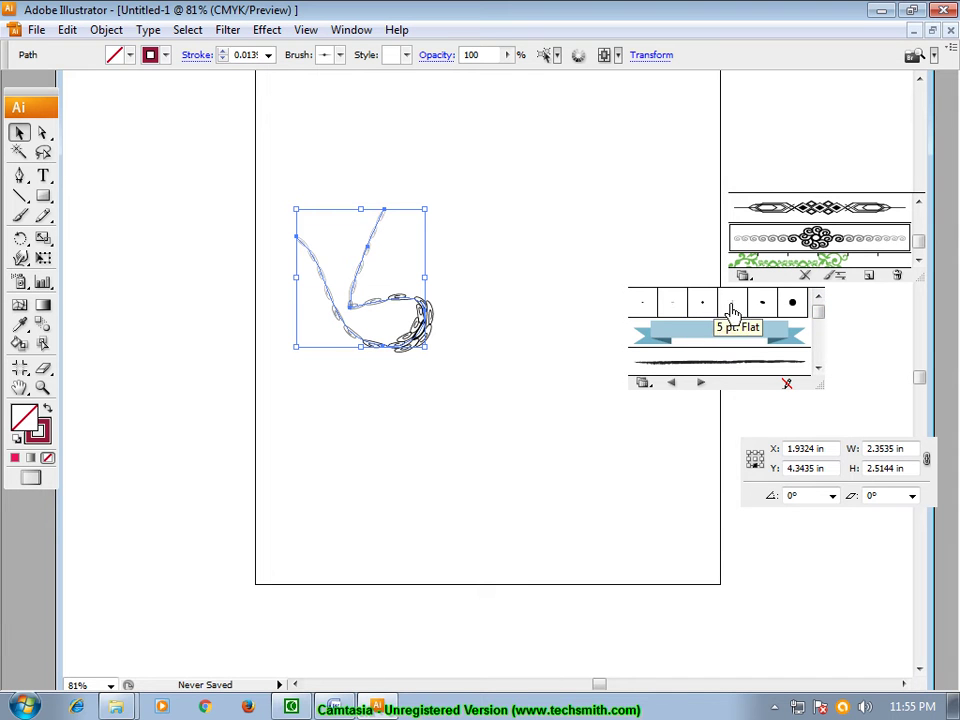
click(650, 306)
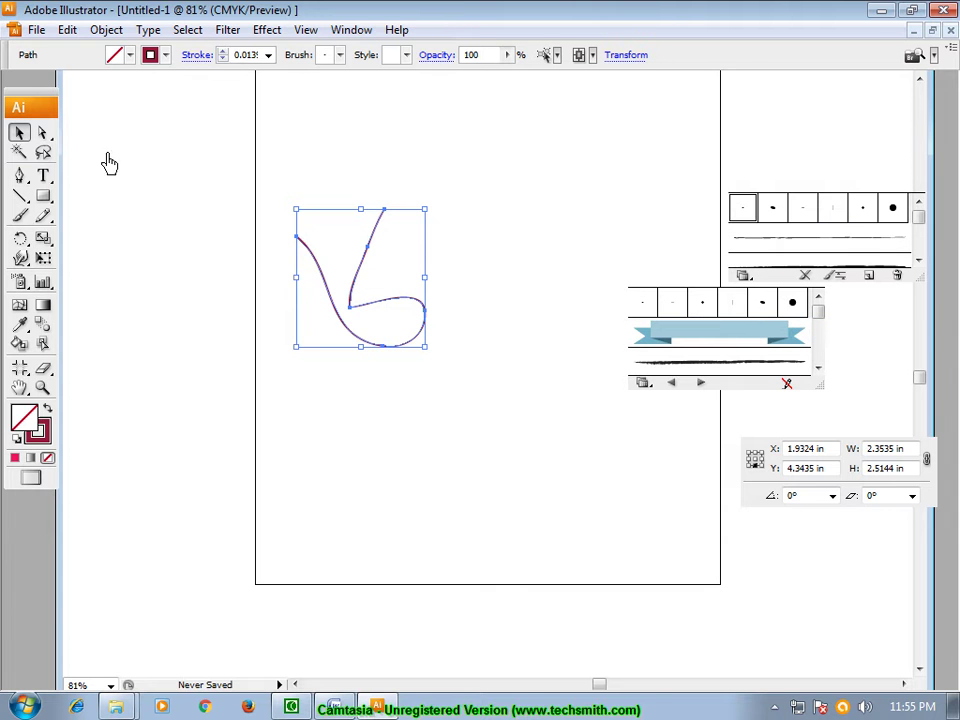
Step: Resize the curve to about 3.52 × 3.22 inches
click(411, 432)
drag(251, 189, 441, 338)
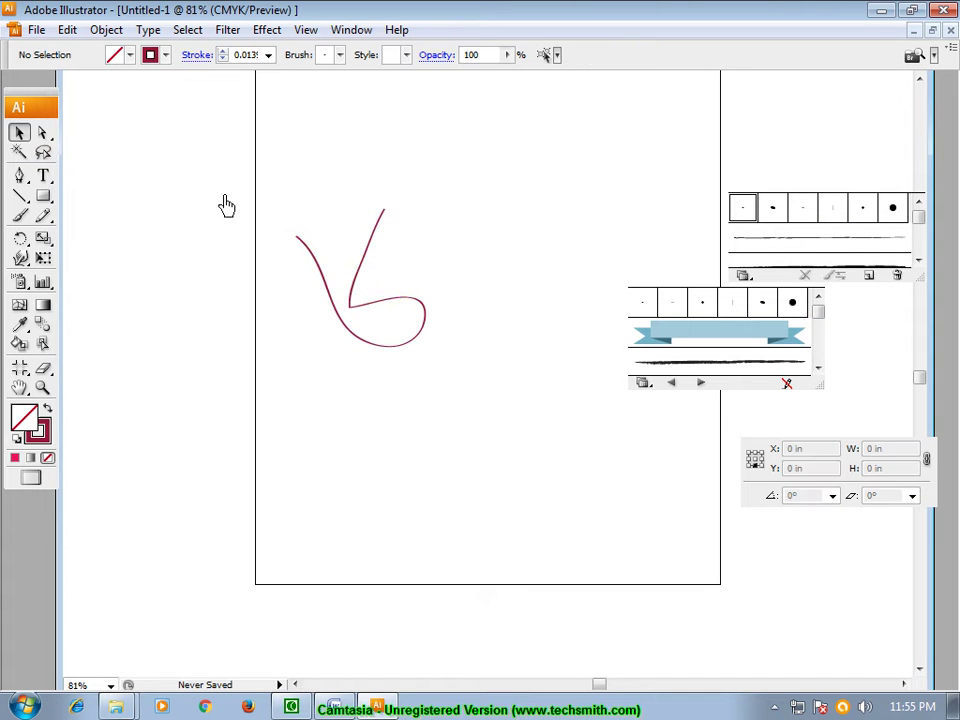
click(405, 426)
drag(255, 195, 490, 387)
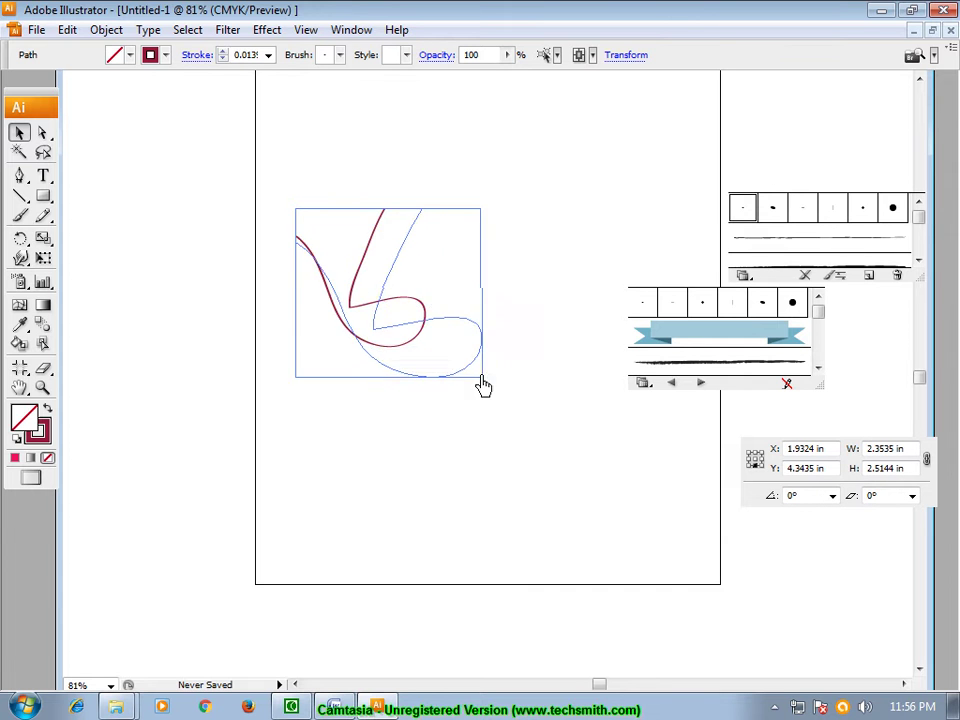
click(296, 270)
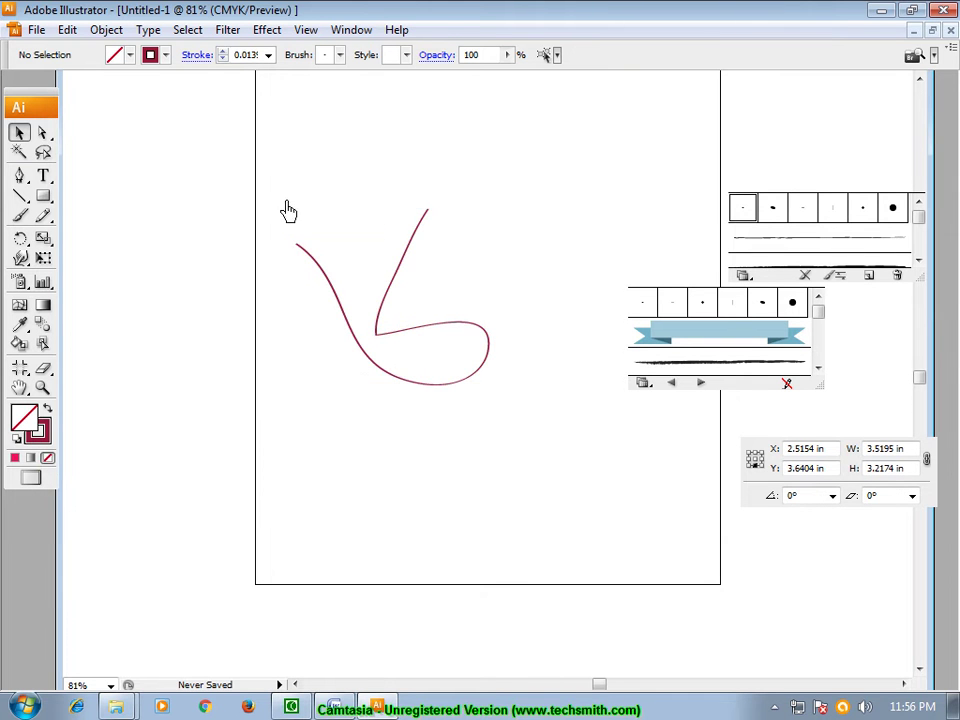
key(ctrl+a)
click(476, 438)
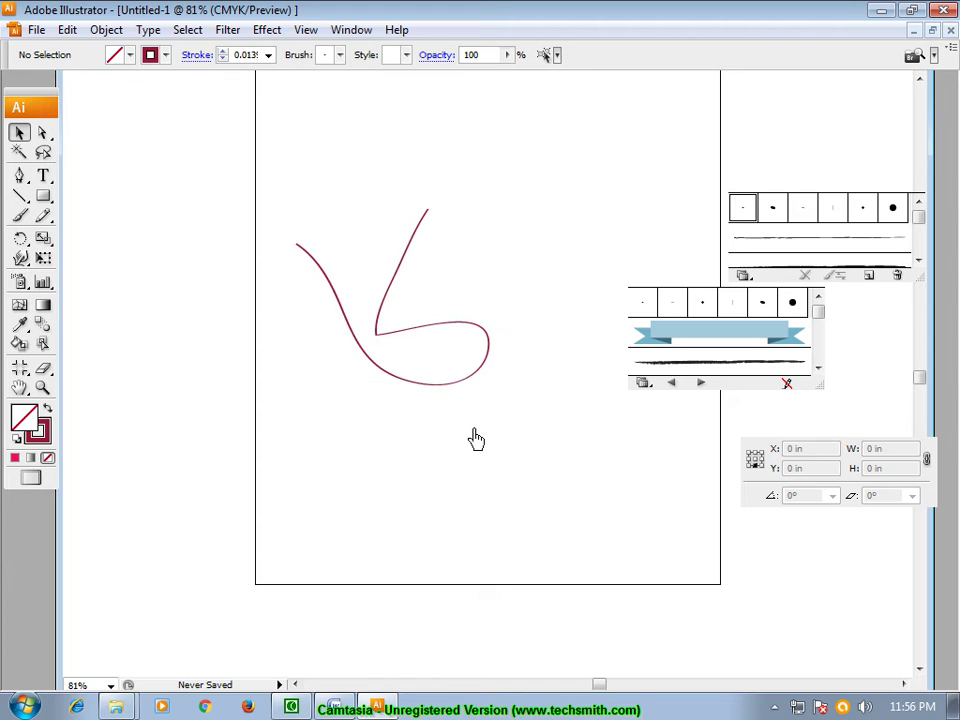
drag(478, 204, 313, 371)
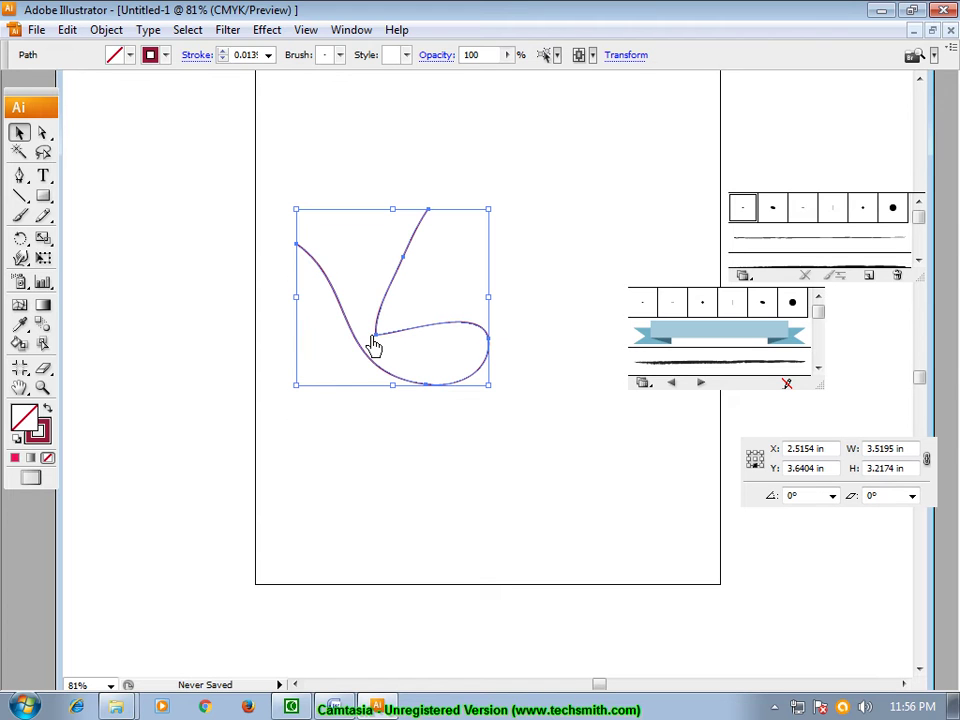
Step: Shift the curve left, draw a 2.42 × 1.97 in rectangle beside it, and open its Color Picker
drag(378, 345, 186, 345)
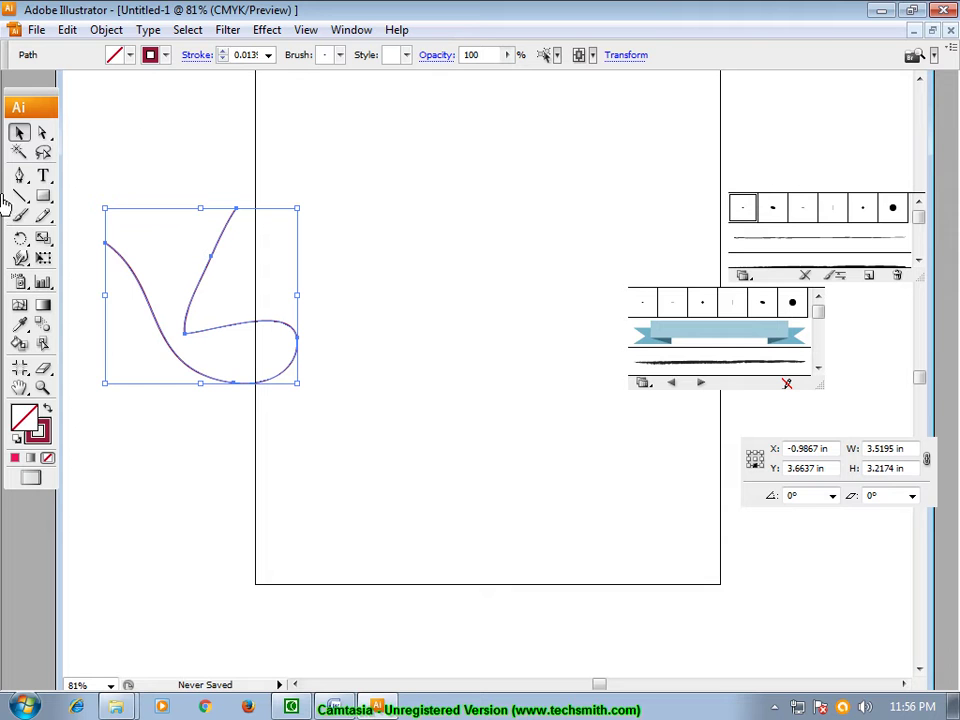
click(43, 196)
drag(378, 198, 511, 304)
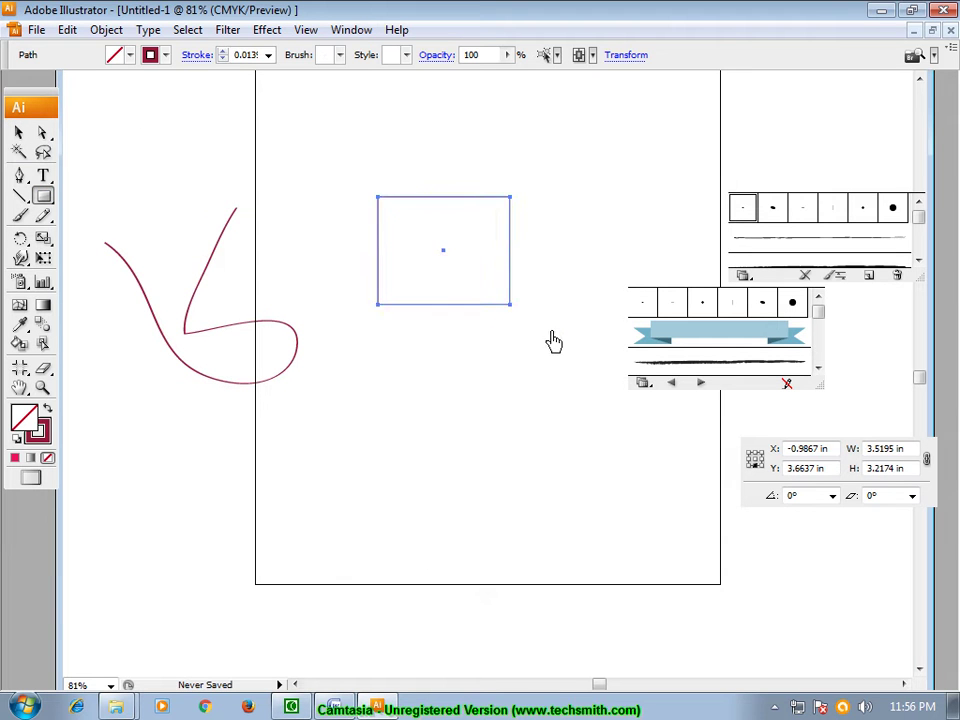
click(40, 438)
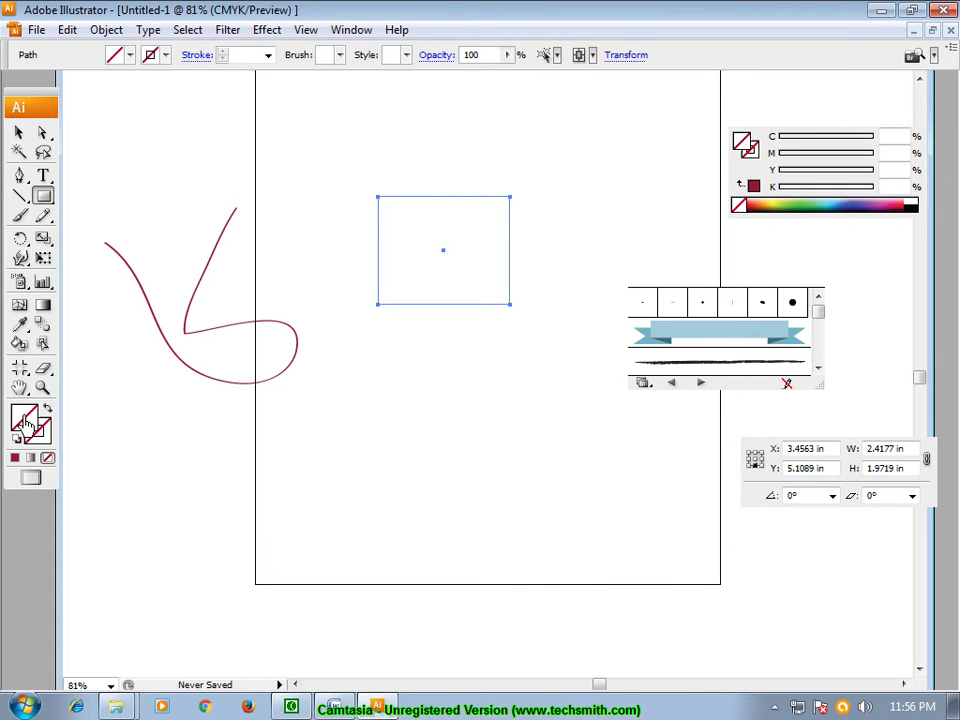
double_click(27, 425)
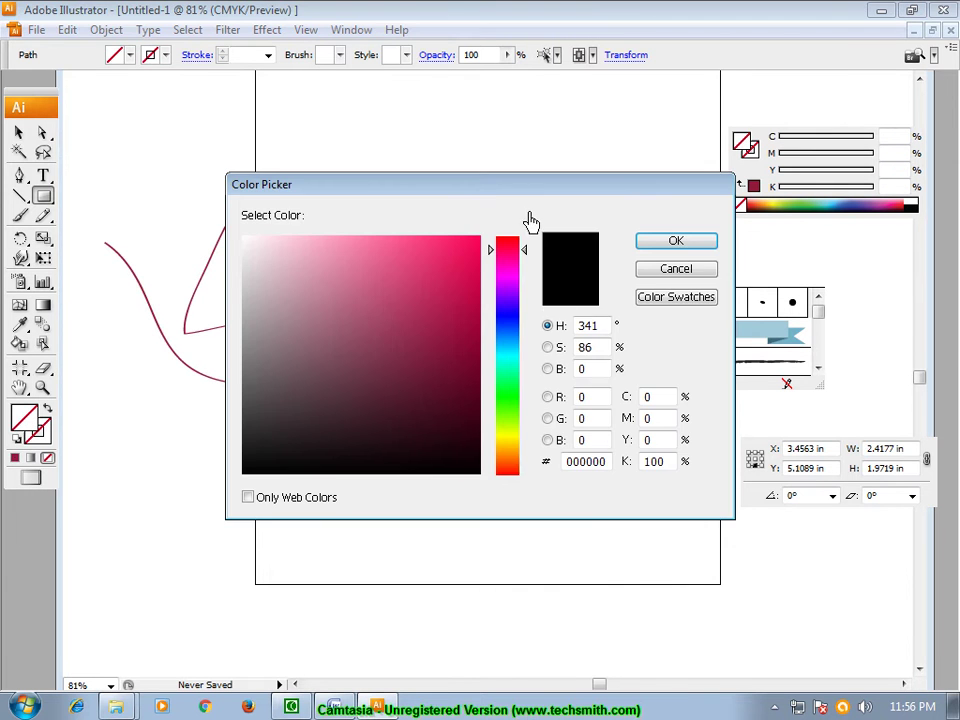
Step: Fill the rectangle with bright red (C 0, M 99.61, Y 82.35, K 0)
drag(519, 188, 551, 287)
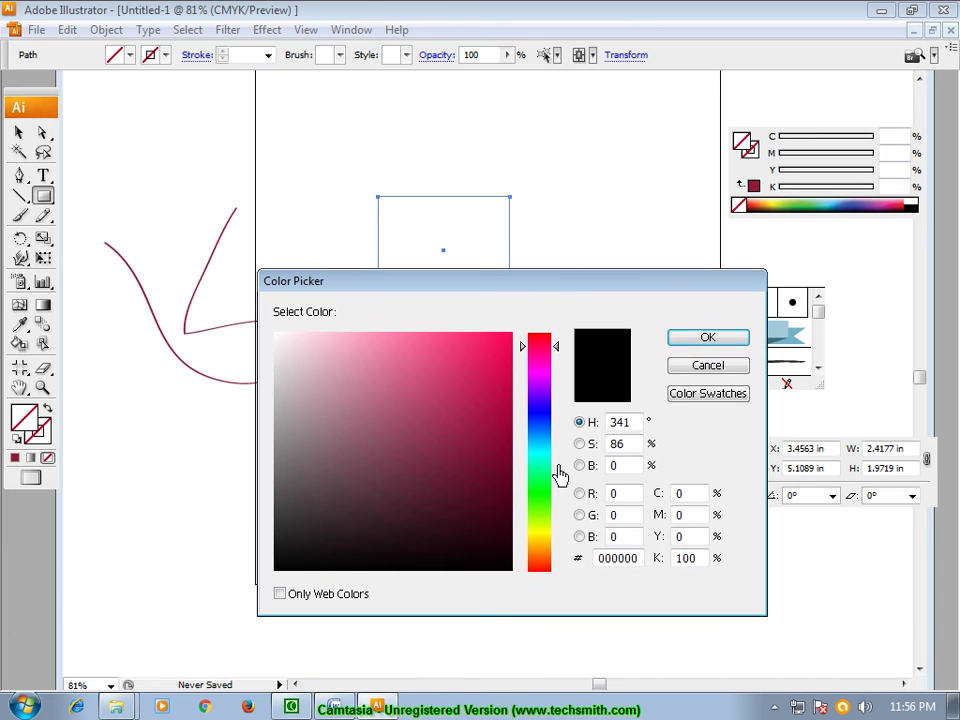
click(540, 491)
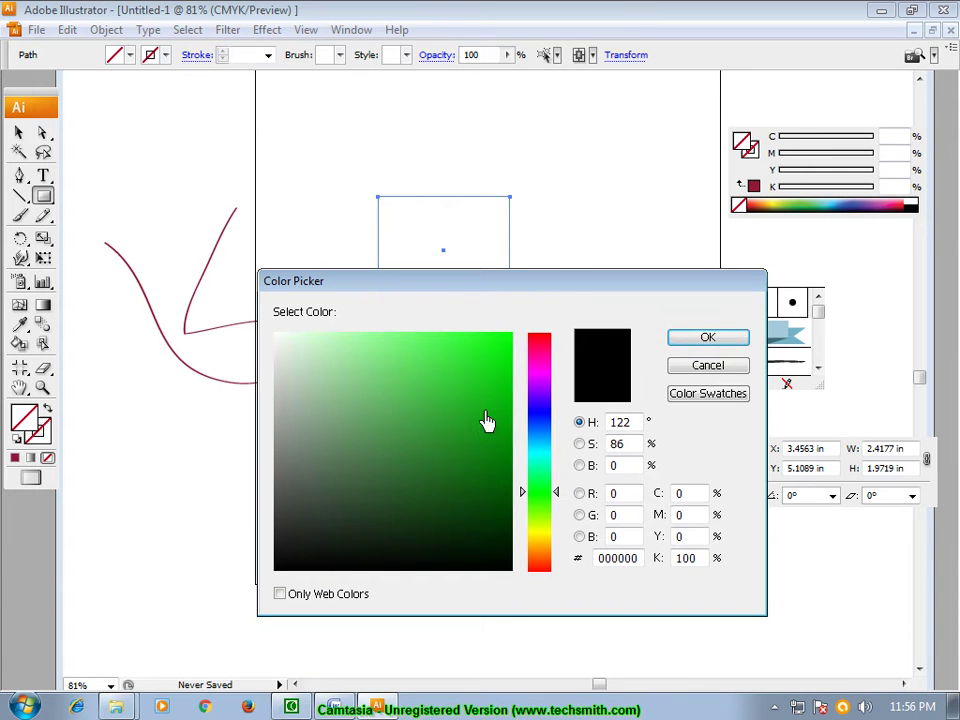
click(483, 396)
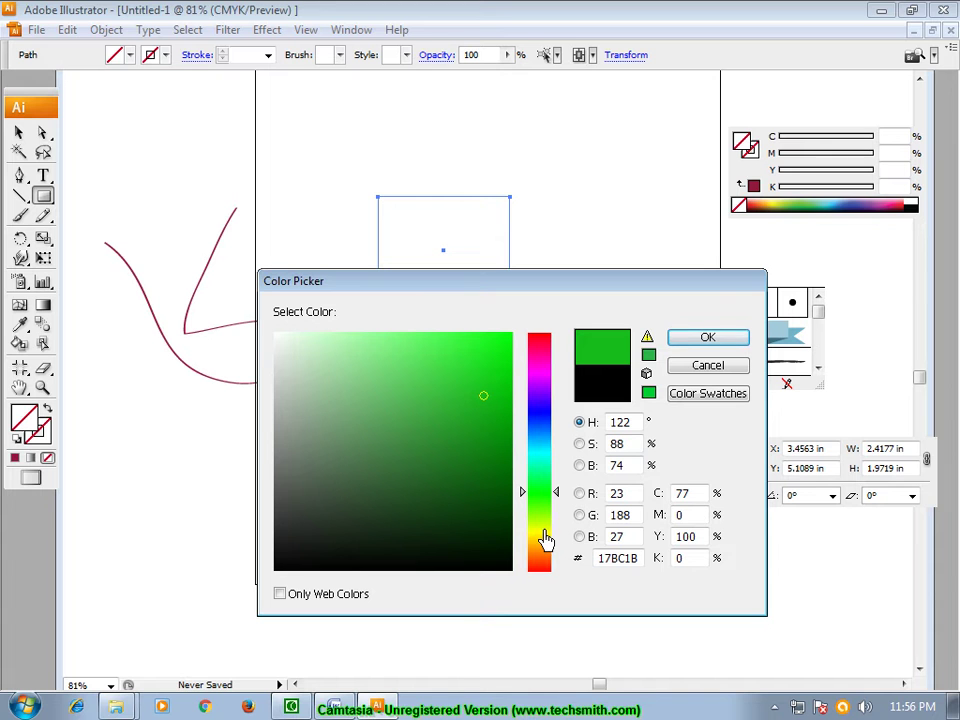
click(540, 340)
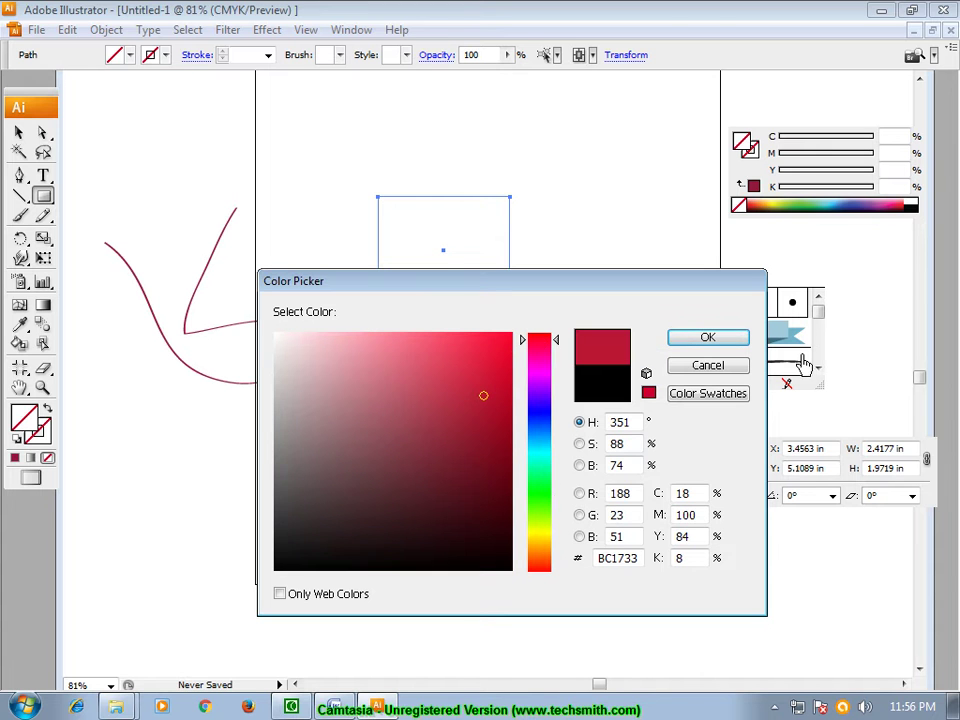
click(502, 340)
click(730, 338)
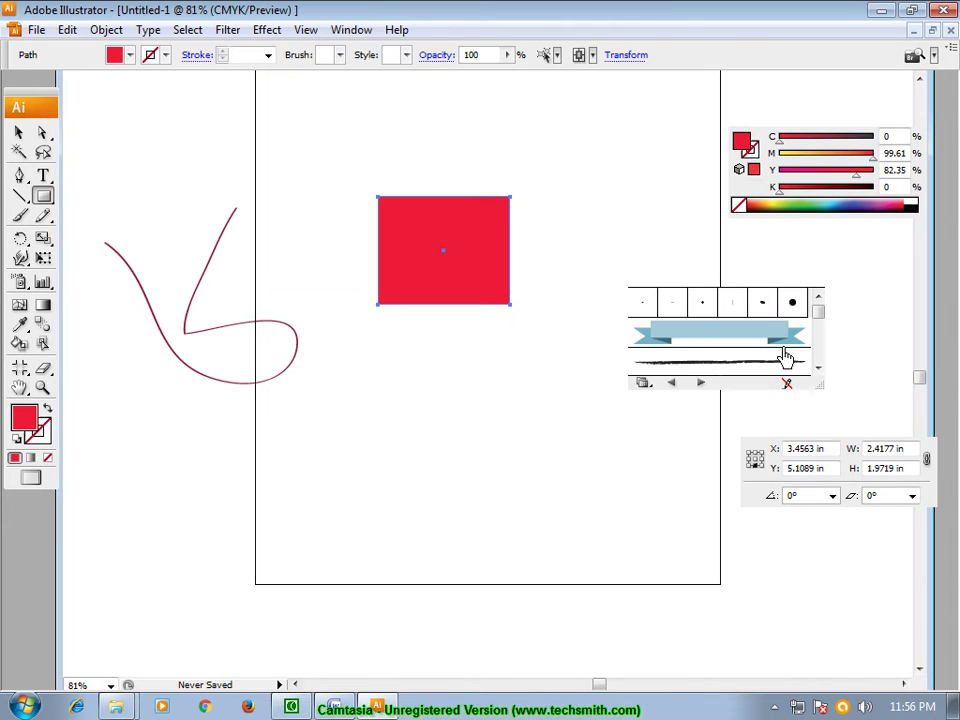
Step: Reselect only the red rectangle with the Selection tool
click(19, 131)
click(135, 152)
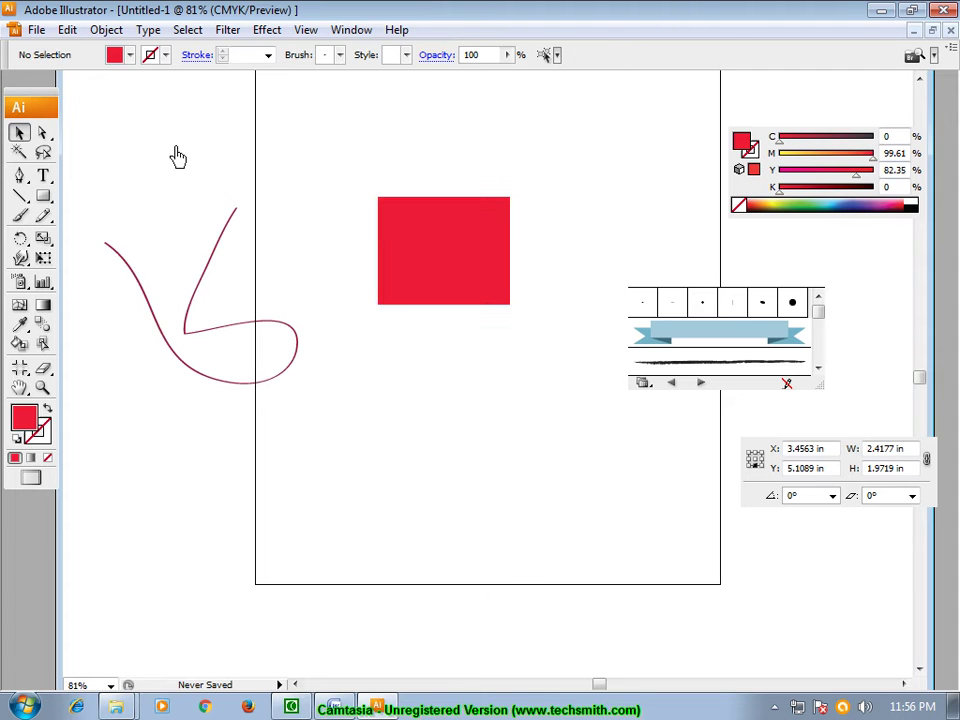
drag(291, 156, 507, 311)
click(435, 180)
click(450, 285)
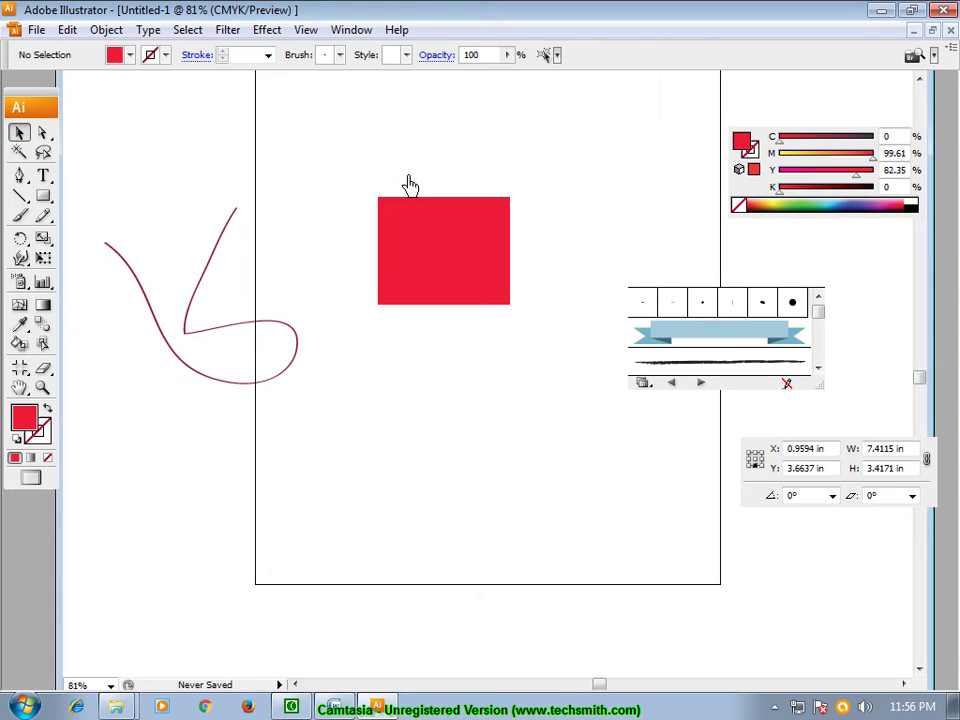
Step: Set the rectangle's outline colour to yellow
double_click(45, 443)
click(510, 438)
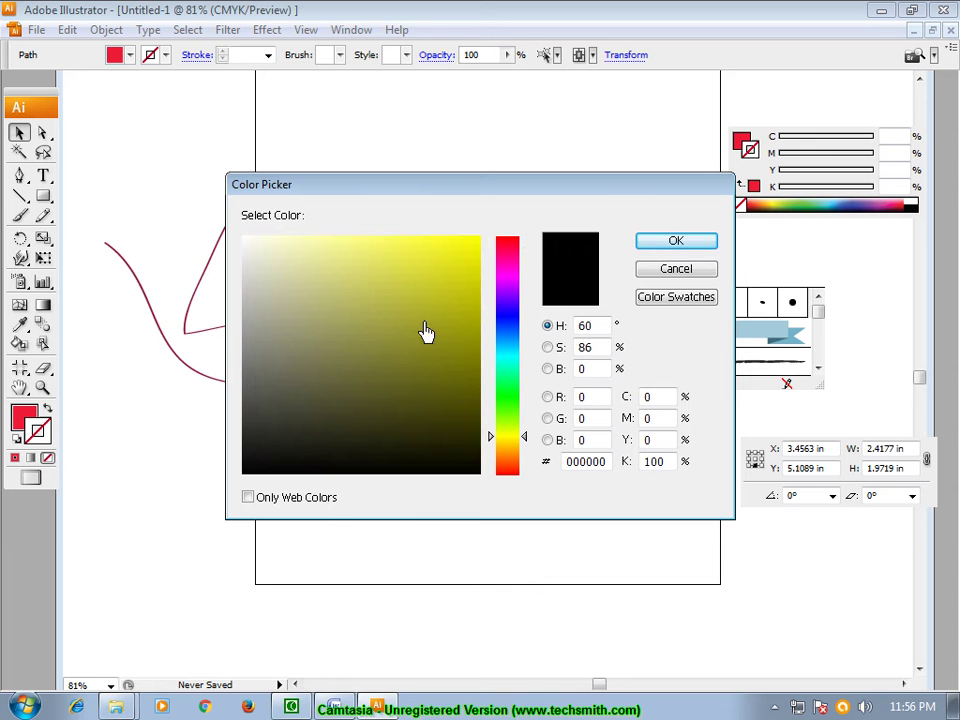
click(449, 273)
click(684, 245)
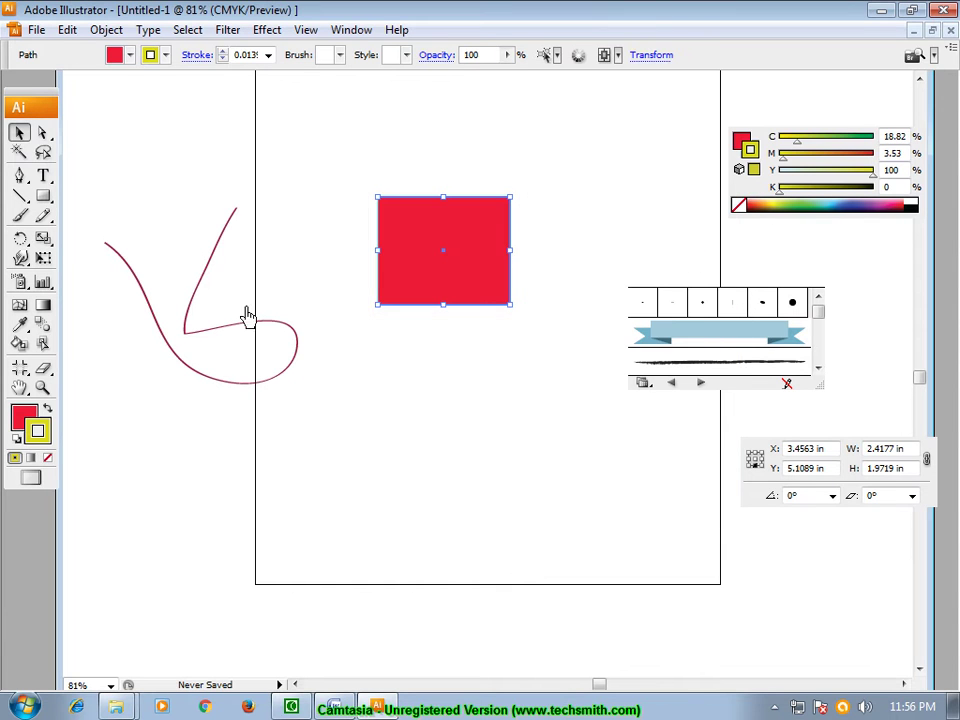
click(504, 452)
drag(407, 176, 445, 250)
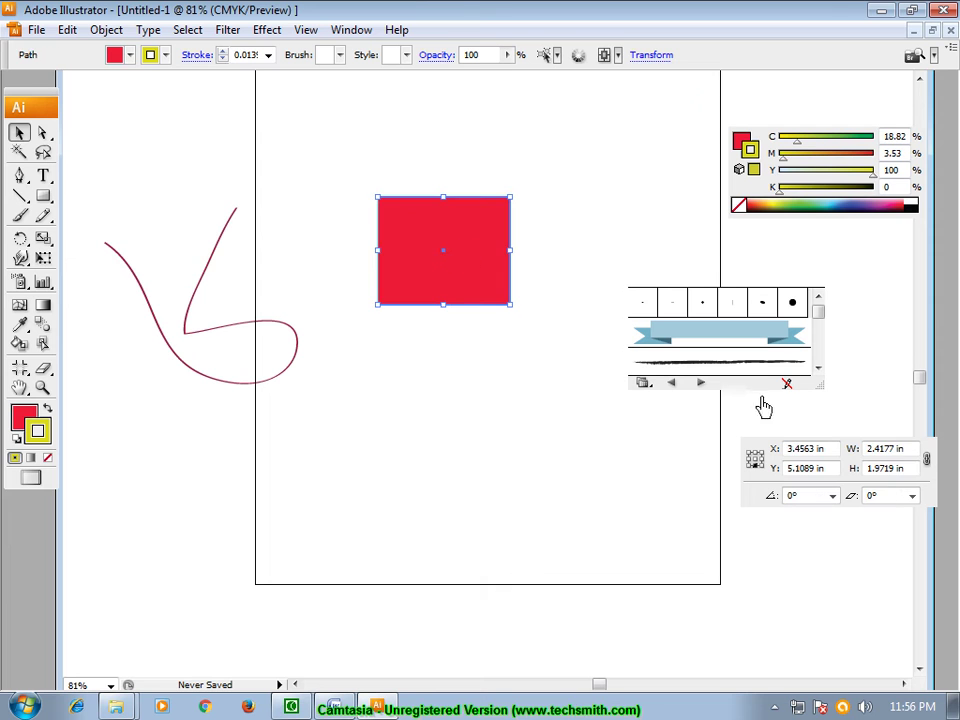
Step: Set the outline weight to 5 pt after trying 3 pt and 10 pt
click(940, 277)
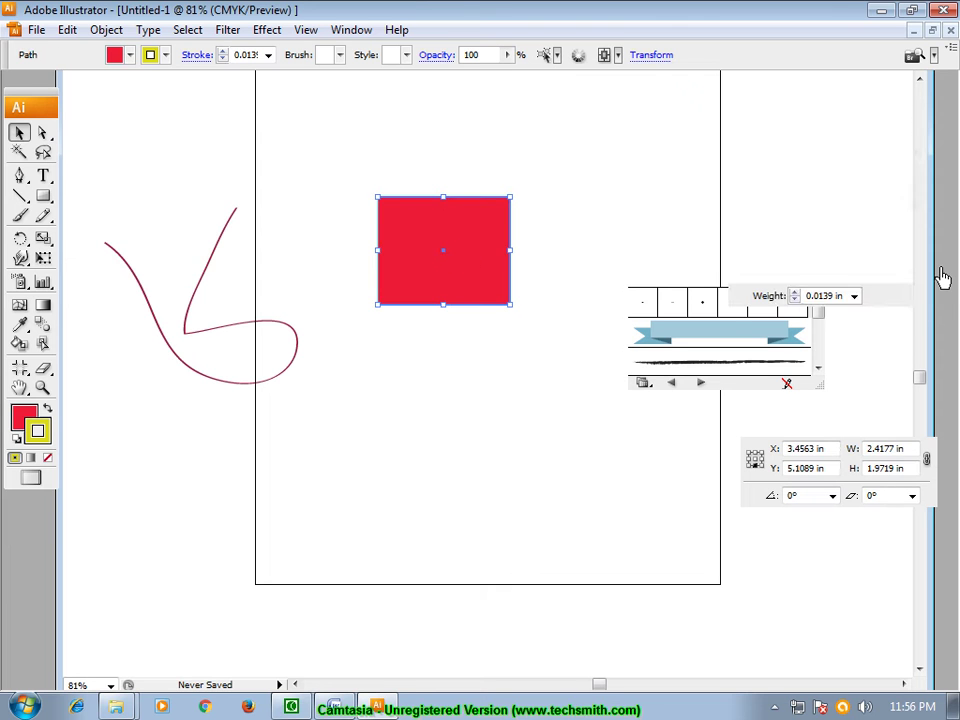
click(852, 298)
click(805, 379)
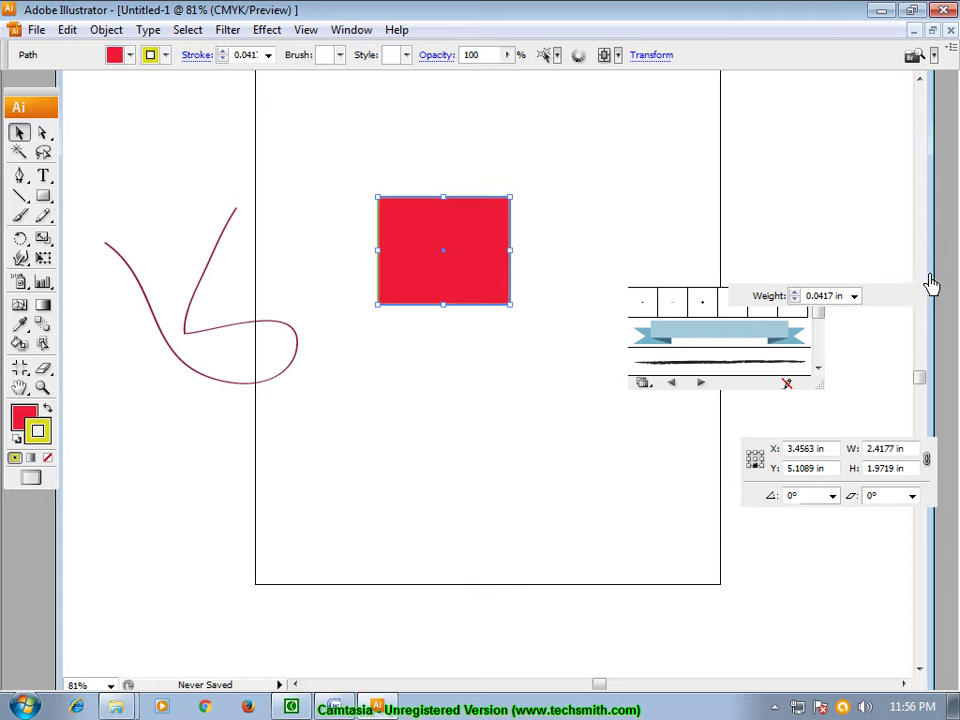
click(854, 296)
click(818, 471)
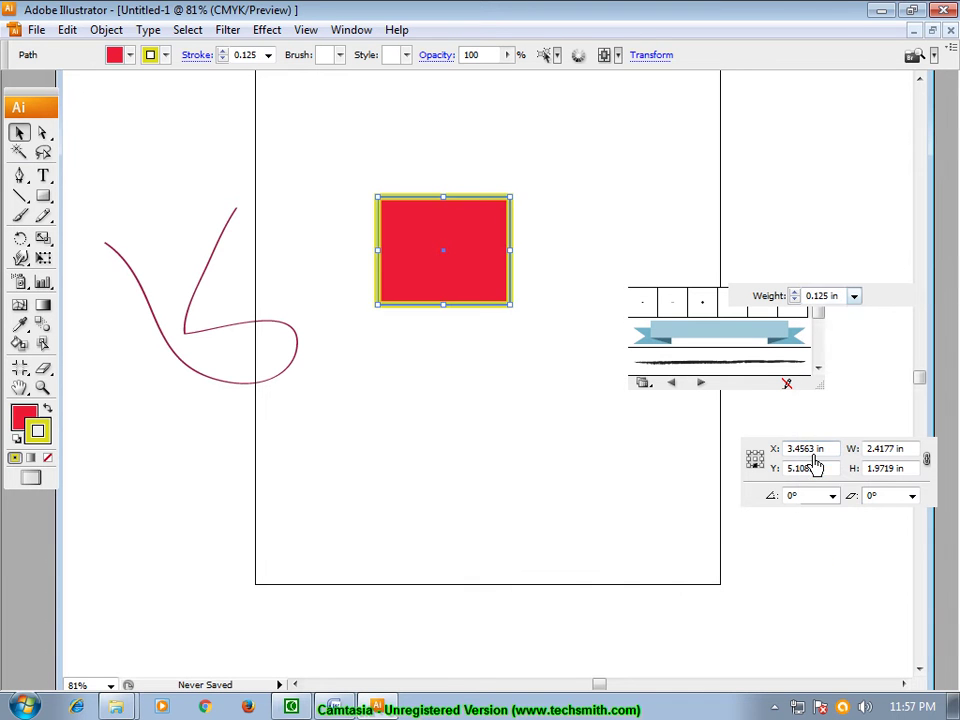
click(473, 405)
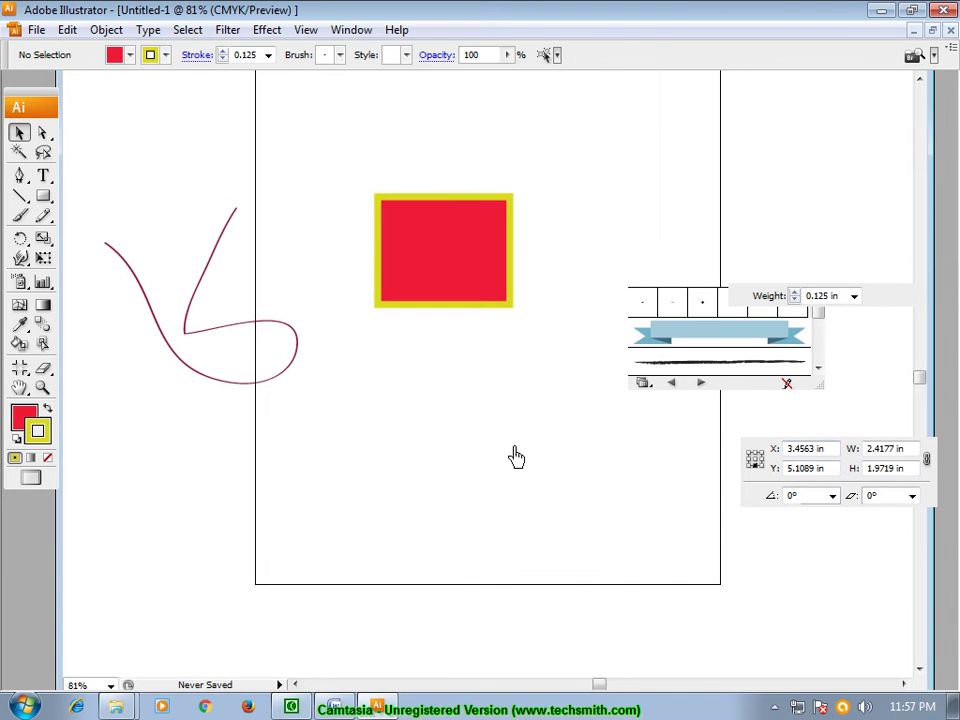
click(430, 210)
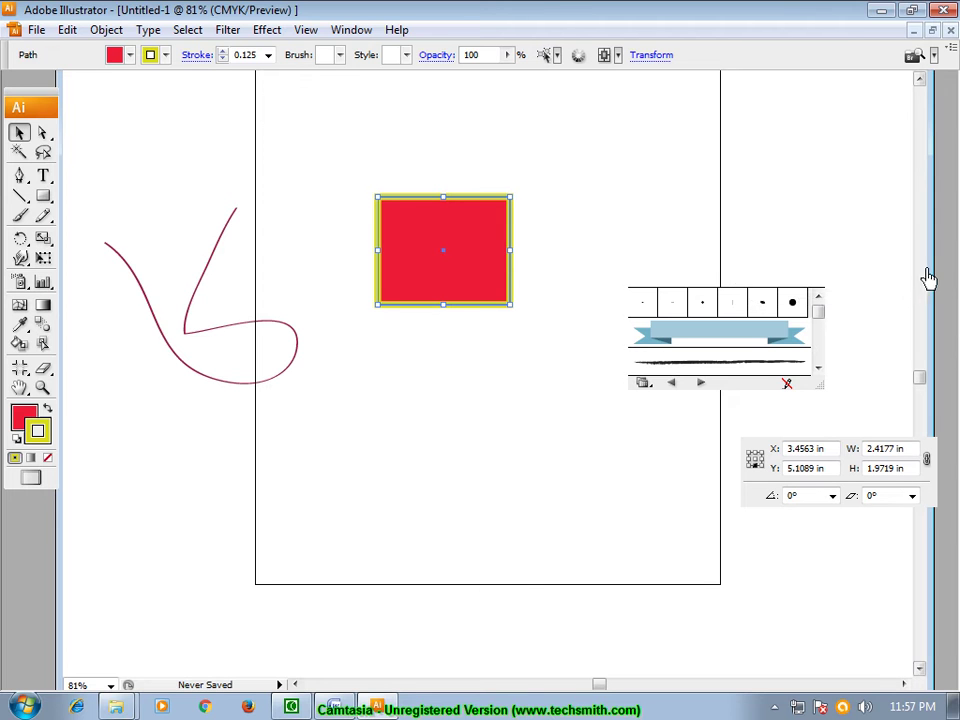
click(855, 297)
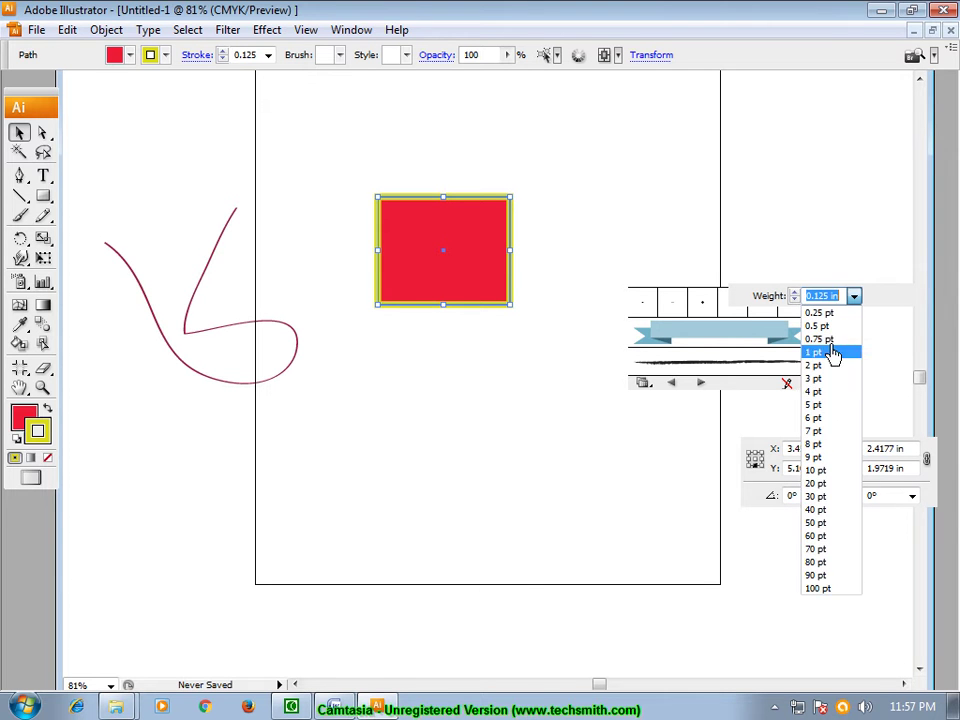
click(825, 413)
click(568, 454)
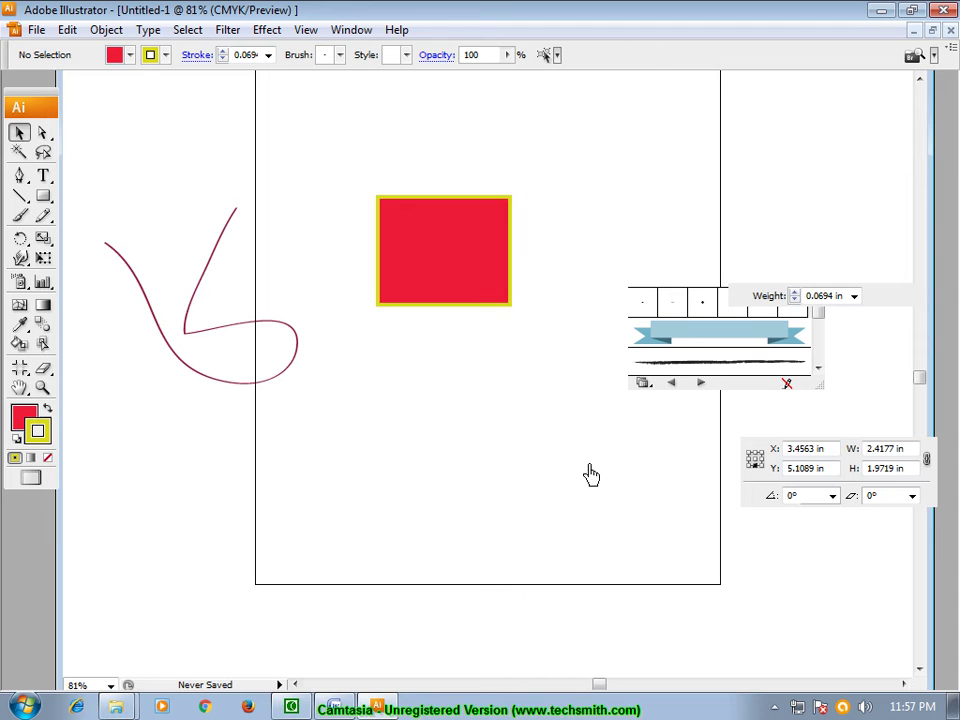
drag(360, 152, 465, 315)
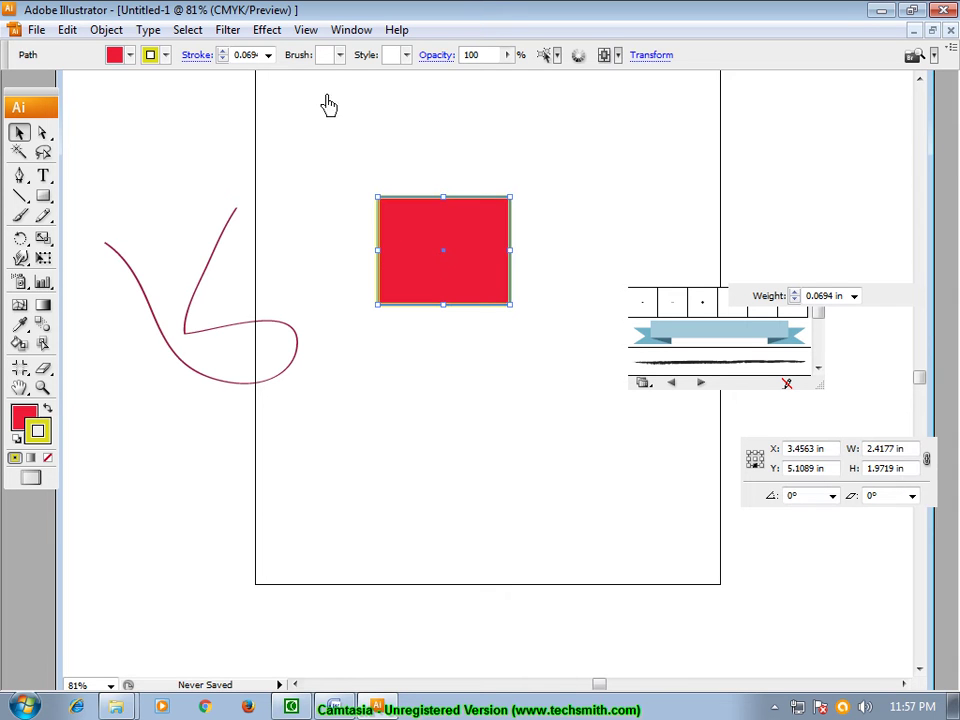
click(223, 33)
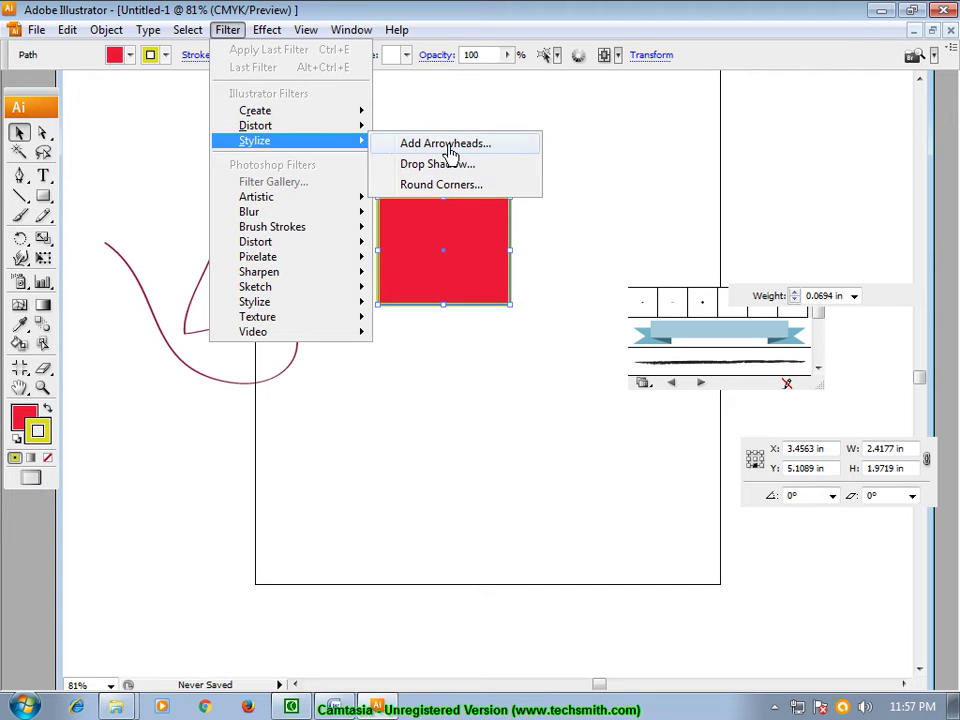
Step: Apply Pucker & Bloat with Preview at 137% bloat to reshape the rectangle
mouse_move(255, 125)
click(438, 150)
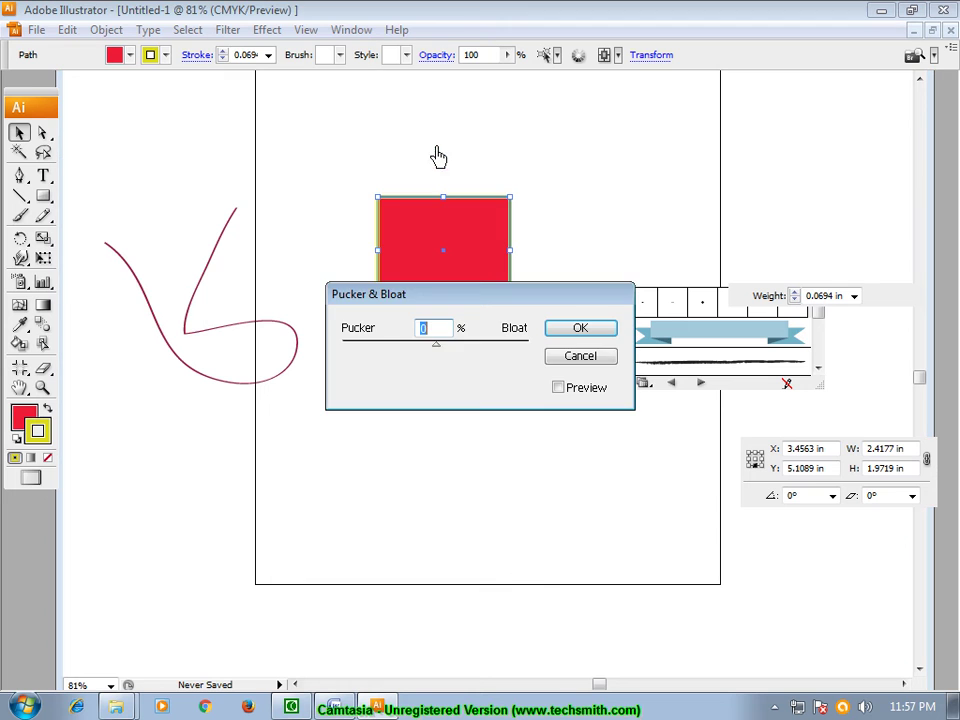
drag(473, 298, 459, 425)
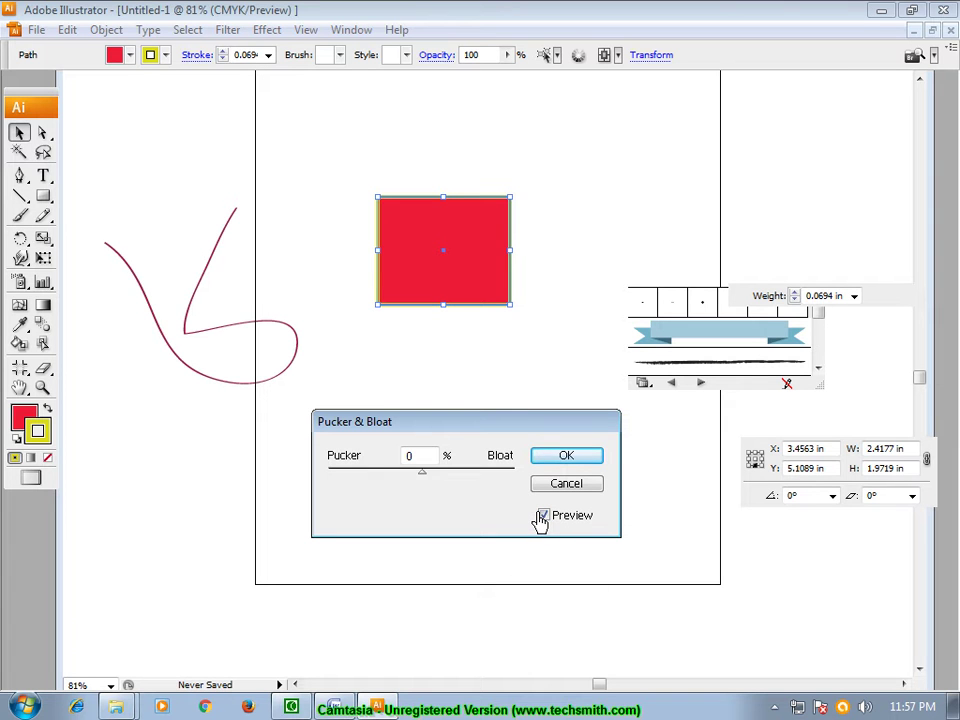
drag(428, 480, 497, 482)
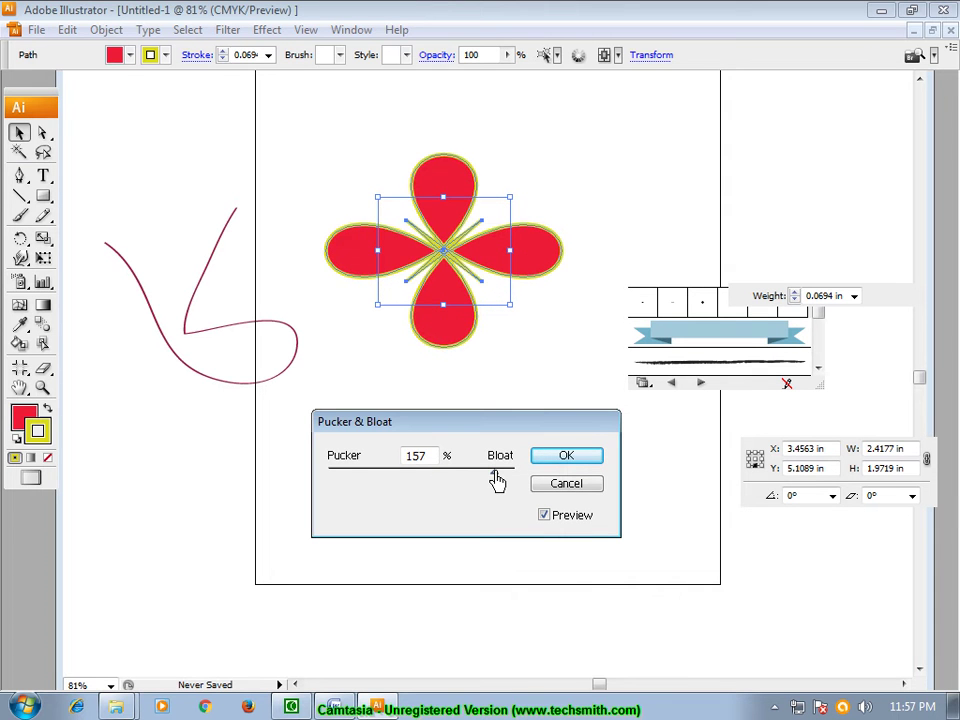
mouse_move(491, 482)
mouse_down()
mouse_move(483, 481)
mouse_move(501, 483)
mouse_move(384, 481)
mouse_move(476, 484)
mouse_up()
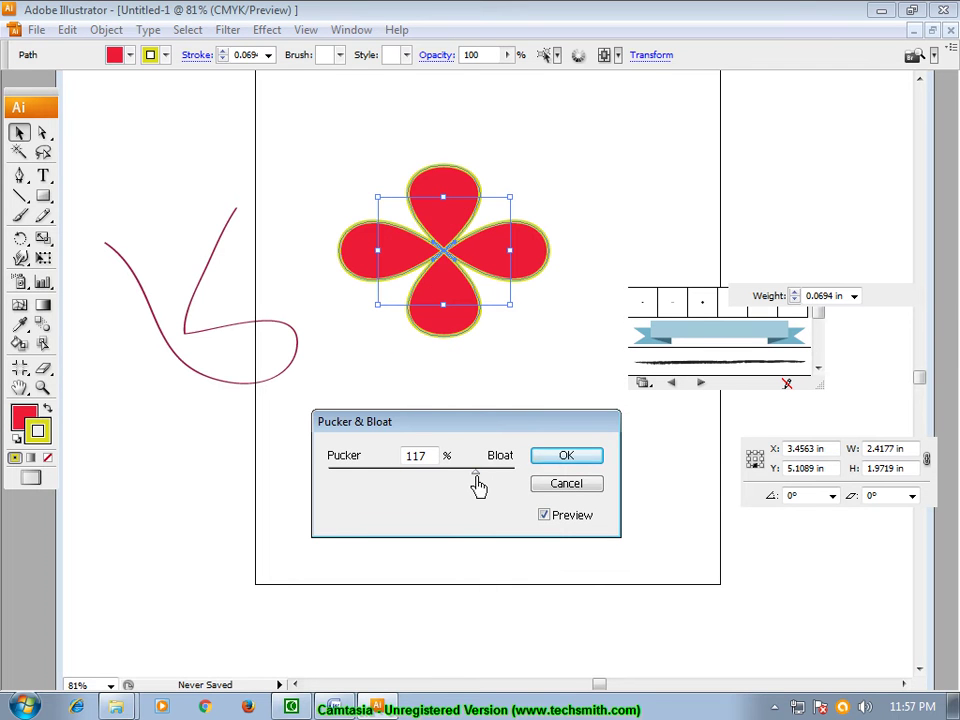
drag(478, 482, 486, 483)
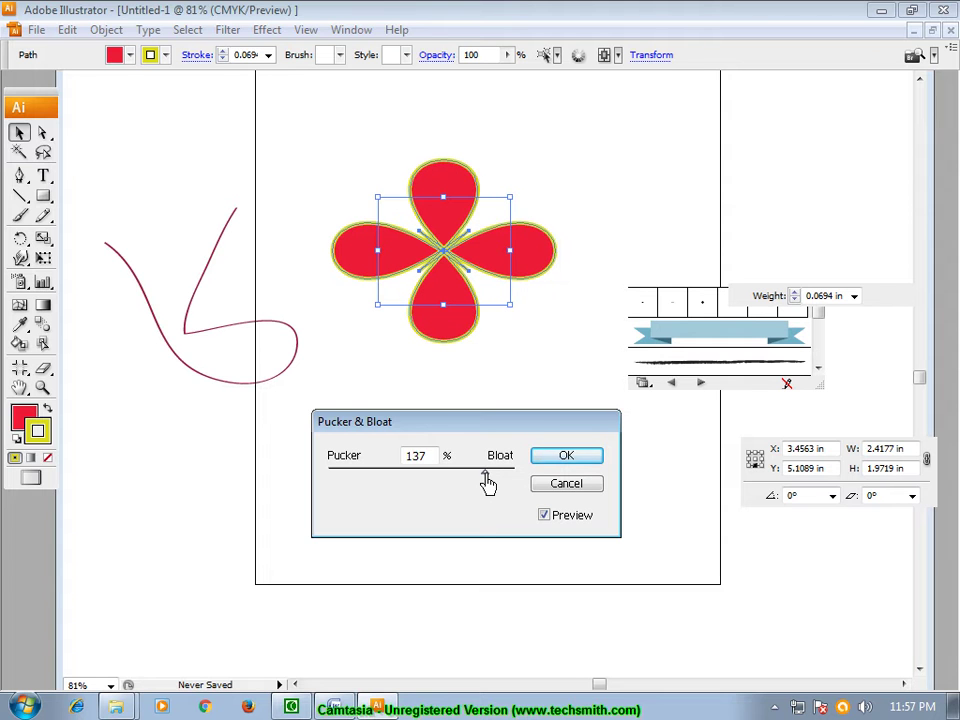
click(564, 456)
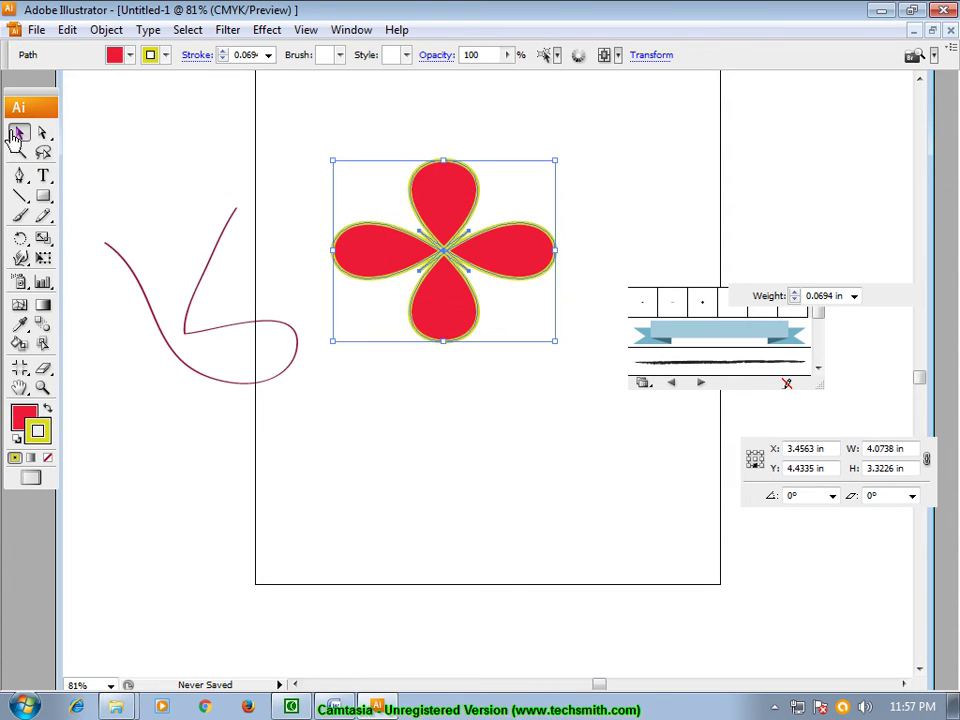
Step: Draw a small circle, about 0.55 × 0.51 in, at the flower's centre
click(455, 470)
click(43, 196)
drag(44, 204, 94, 240)
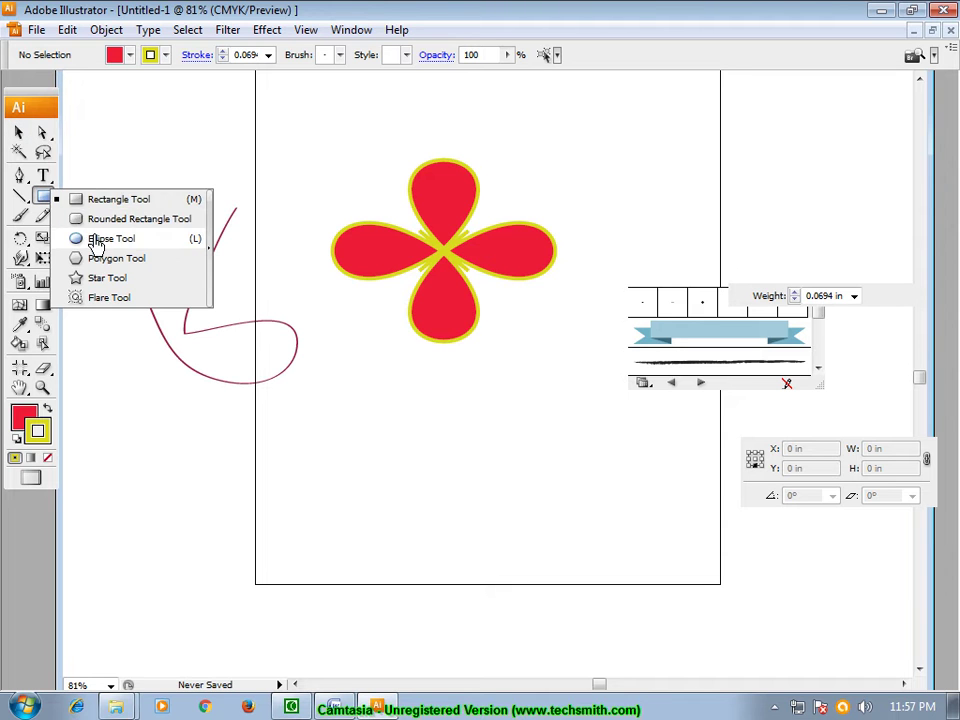
drag(435, 248, 463, 274)
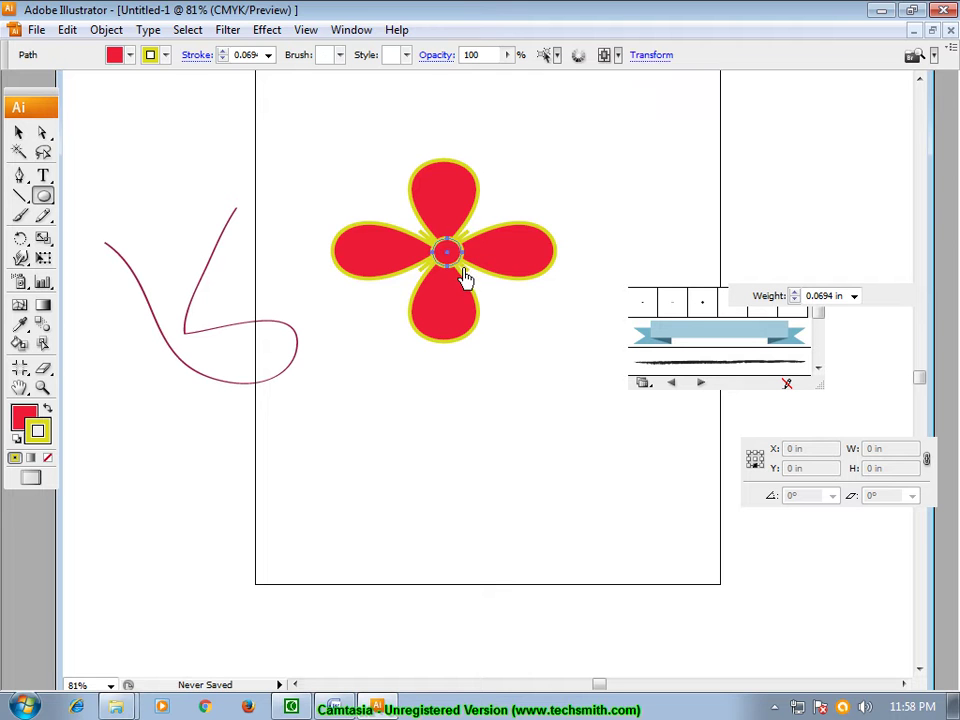
Step: Remove the circle's outline and fill it with blue
key(F6)
click(47, 458)
double_click(24, 417)
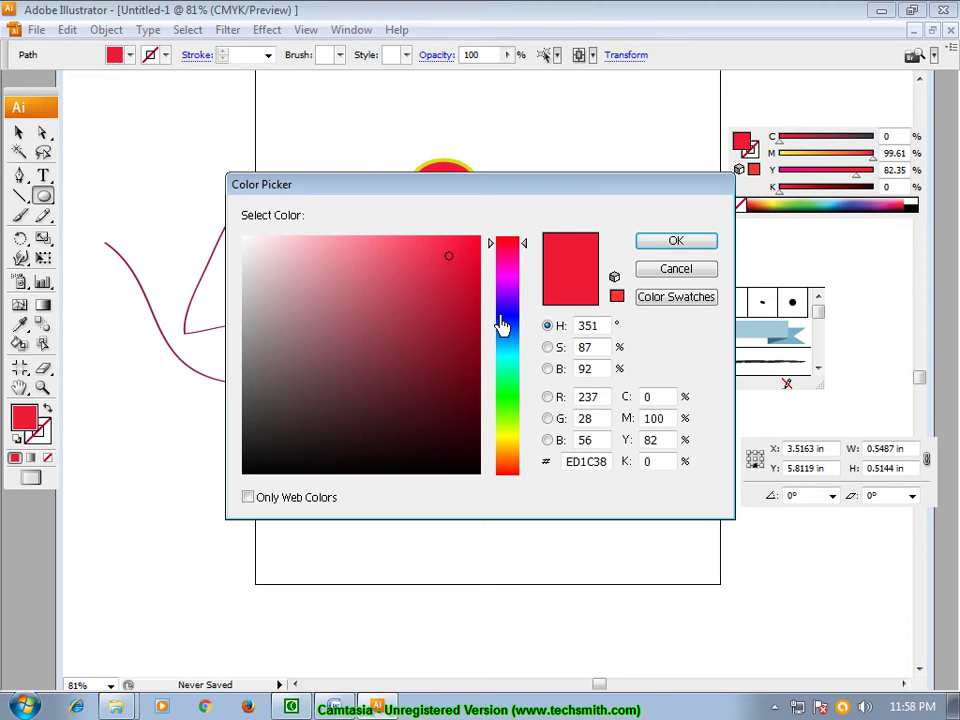
click(500, 320)
click(465, 283)
click(676, 241)
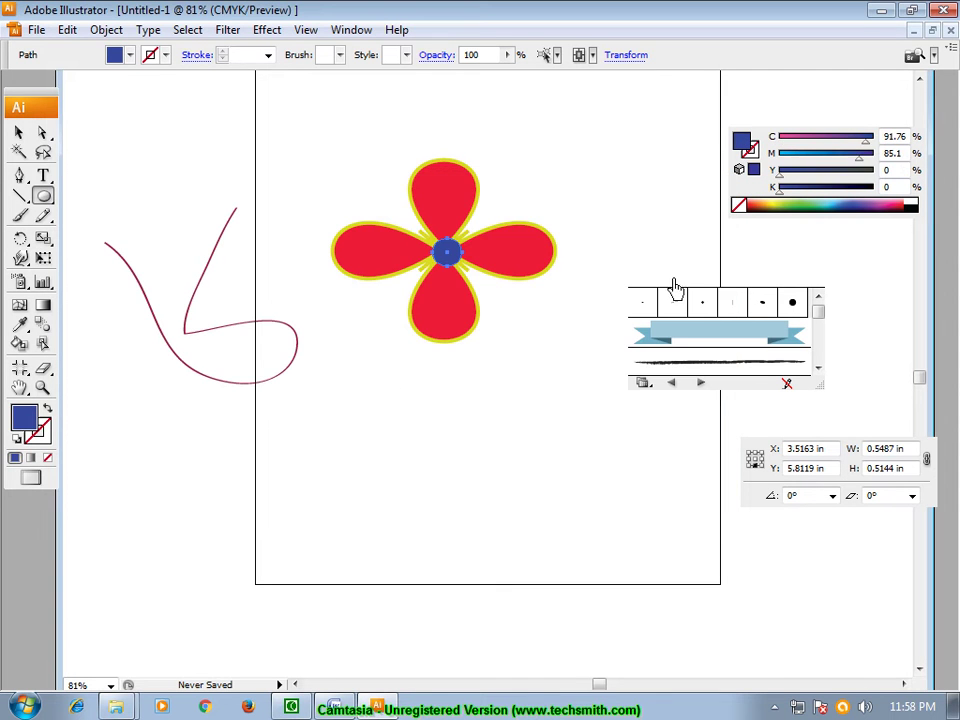
click(18, 132)
click(399, 435)
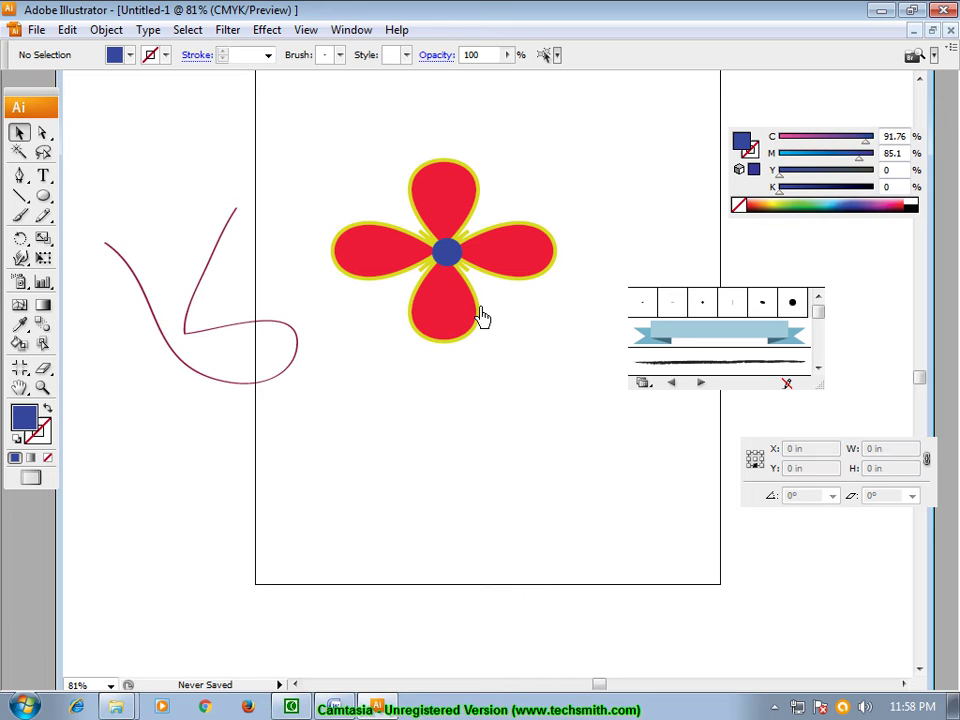
Step: Group the red flower and its blue centre together
click(450, 254)
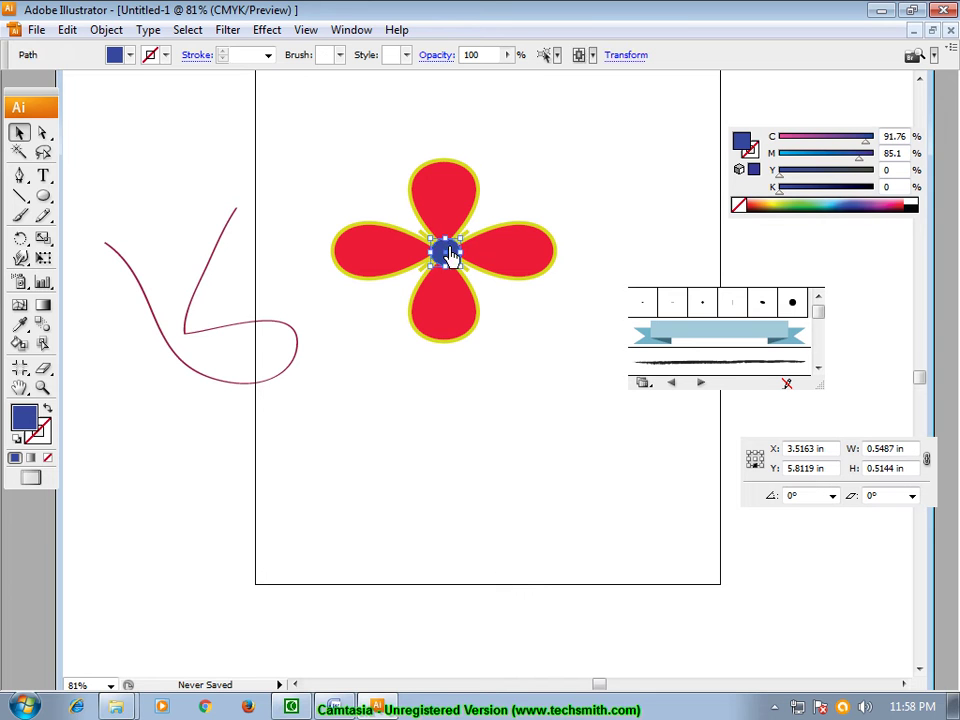
click(411, 392)
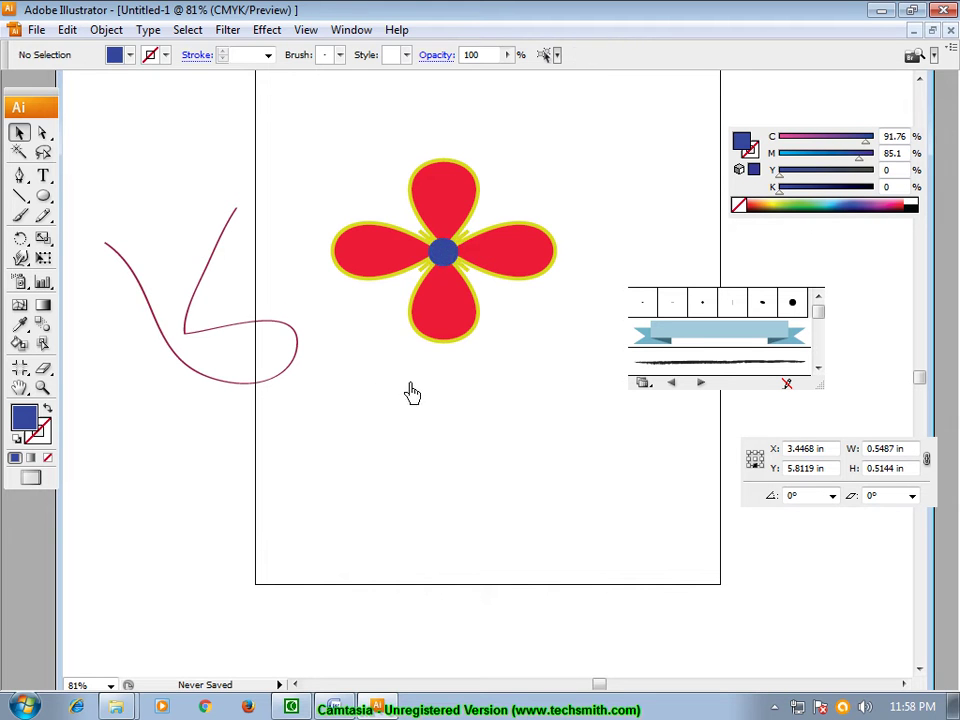
drag(358, 148, 481, 316)
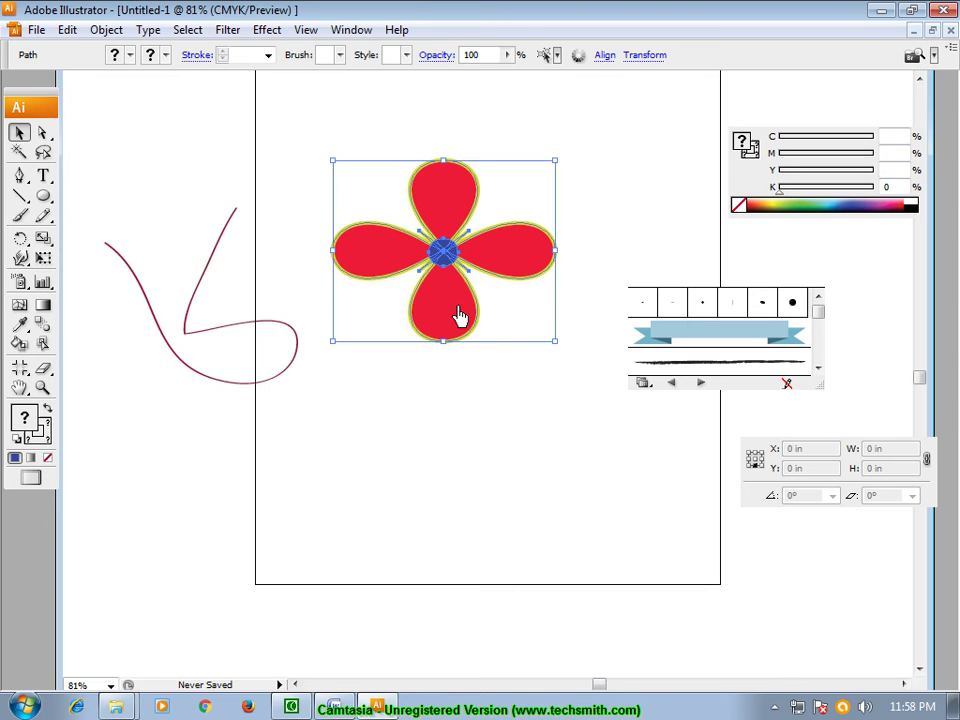
right_click(443, 262)
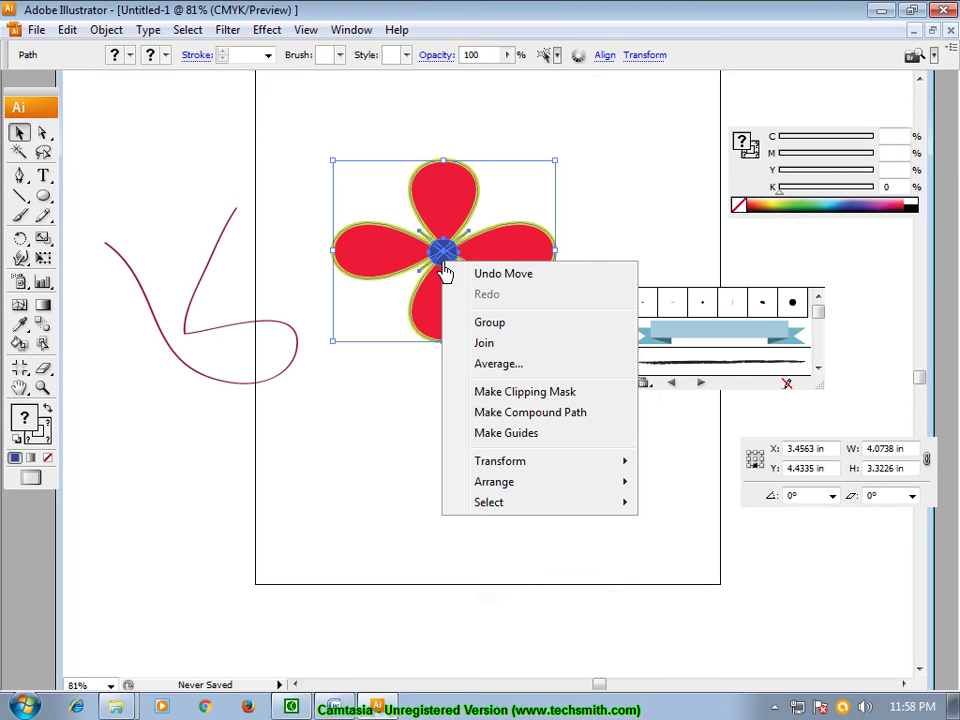
click(495, 324)
Step: Move the flower group lower and scale it down to a small size
click(336, 403)
drag(435, 332, 432, 445)
click(539, 413)
drag(373, 264, 598, 466)
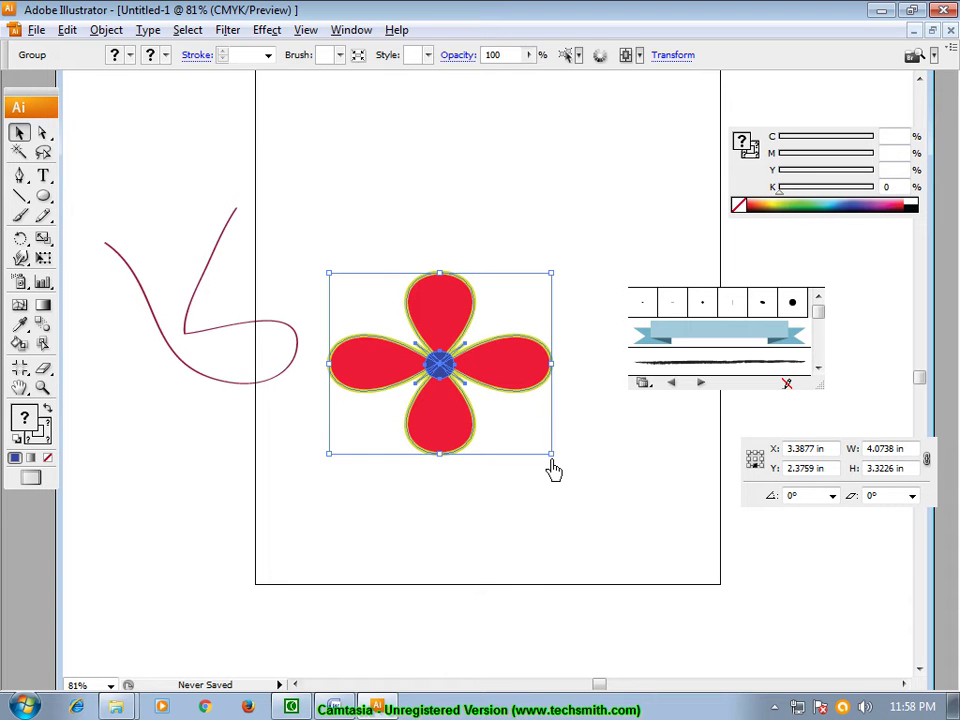
drag(551, 462, 467, 400)
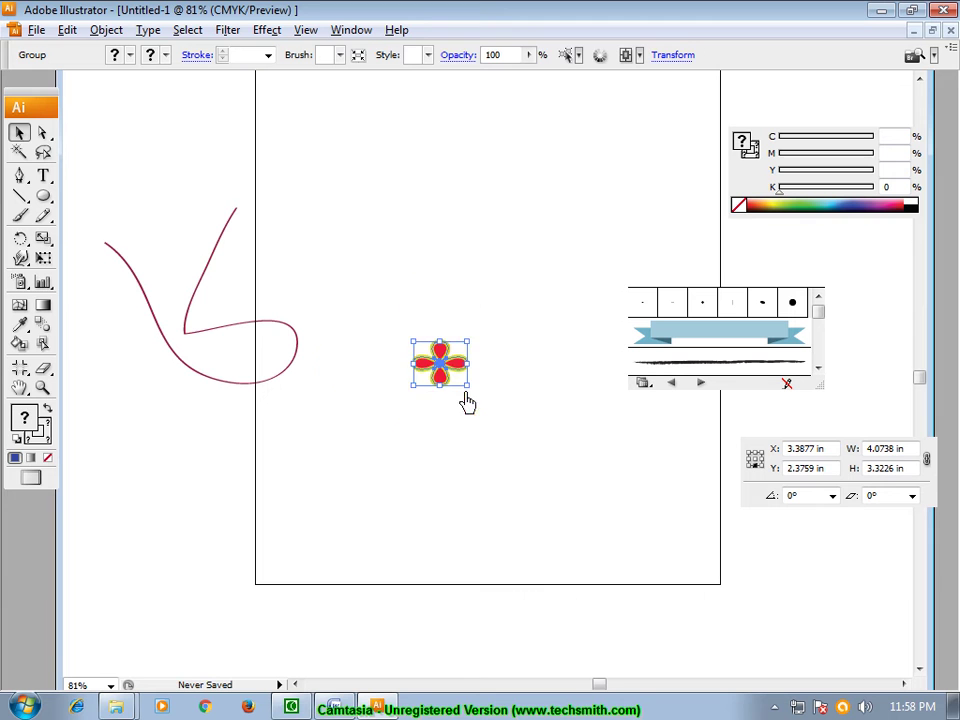
click(456, 305)
Step: Move the curve up and right, and the flower toward it
click(148, 311)
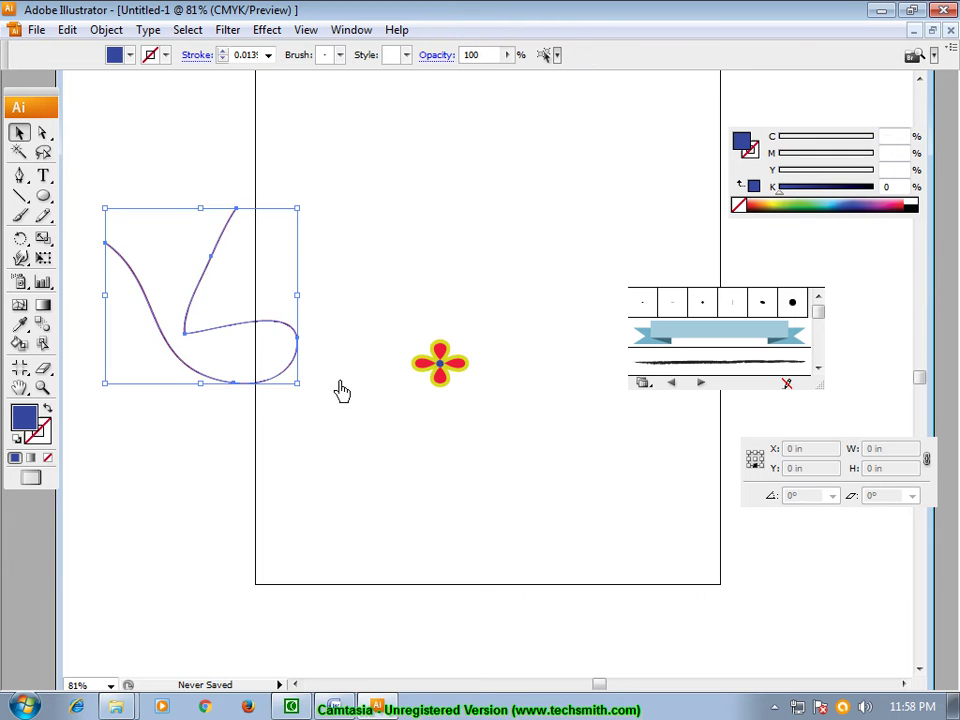
drag(251, 333, 441, 222)
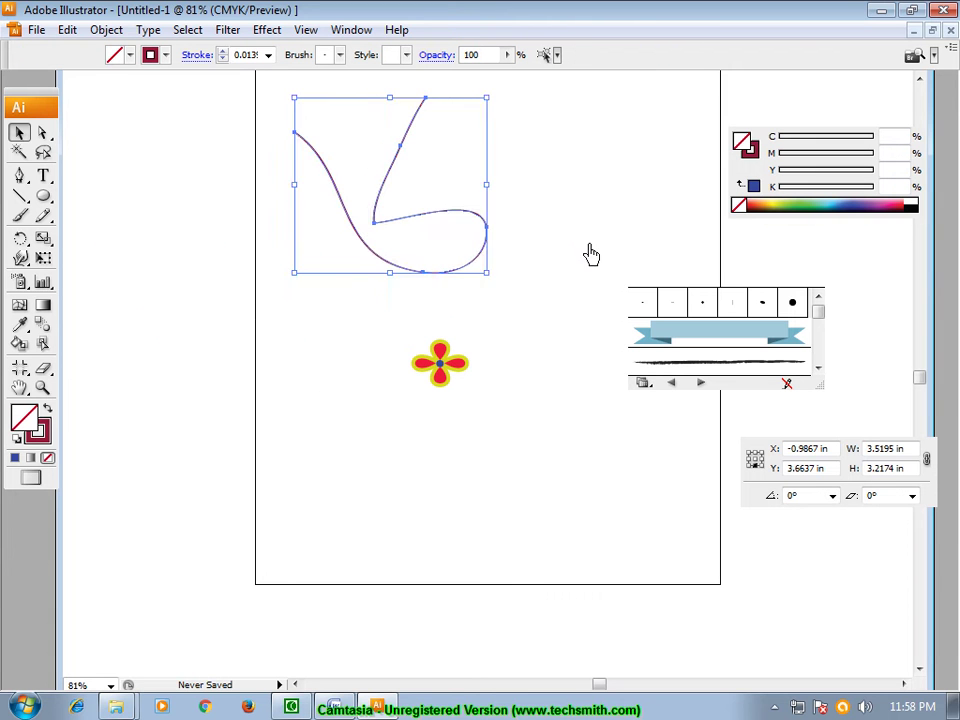
click(589, 253)
click(317, 165)
mouse_move(435, 364)
mouse_down()
mouse_move(366, 247)
mouse_move(366, 404)
mouse_up()
click(377, 317)
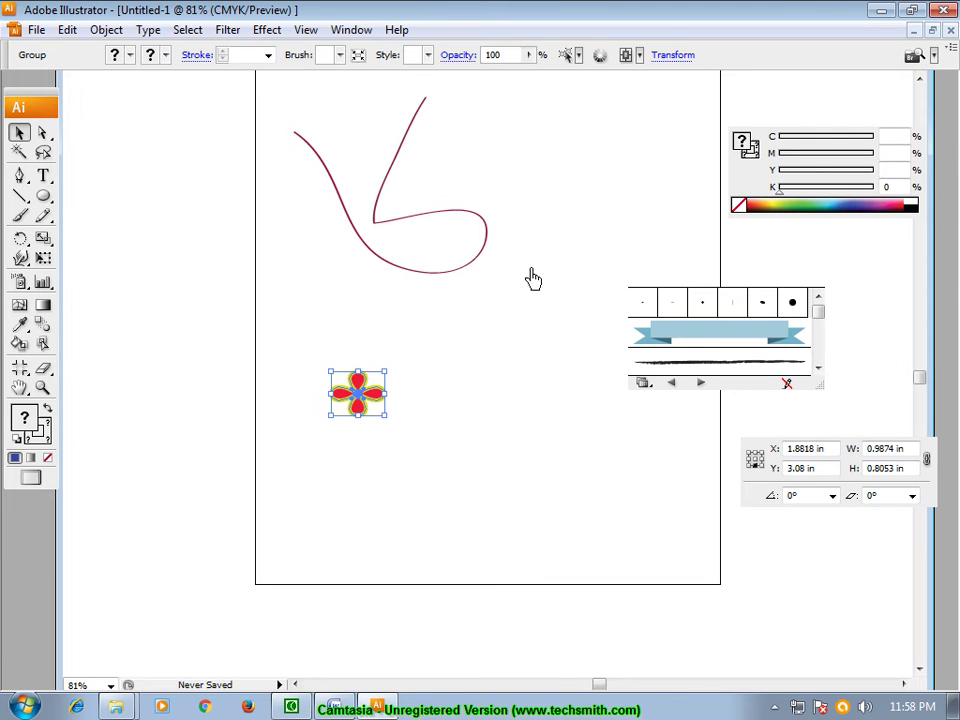
Step: Stretch the curve to about 5.42 × 6.05 in and move the flower off the artboard left
click(318, 165)
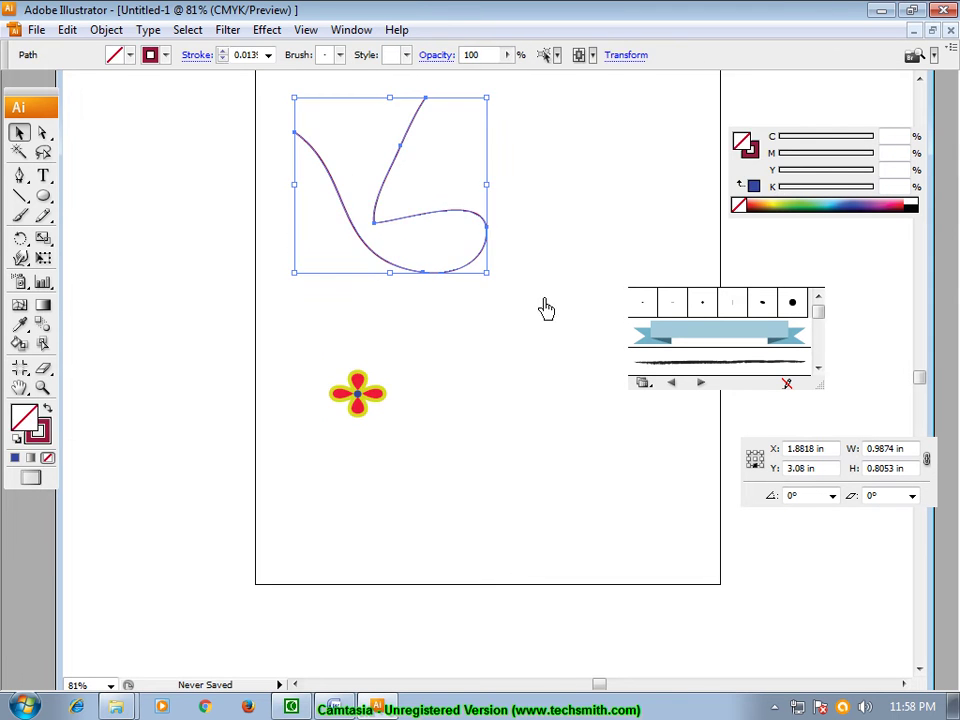
drag(490, 198, 596, 236)
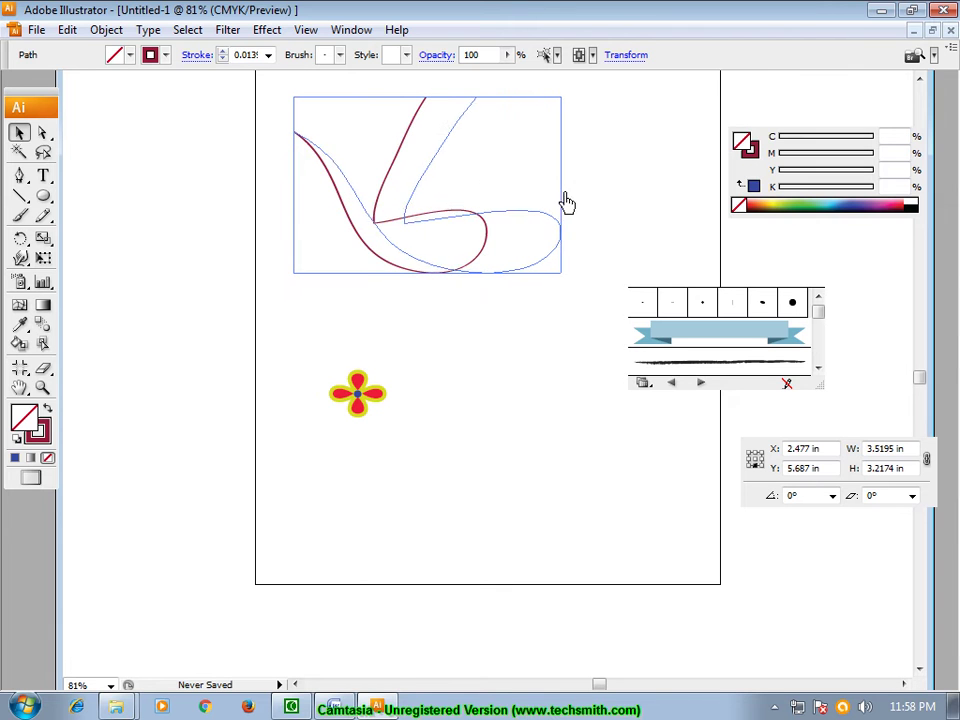
drag(443, 280, 418, 428)
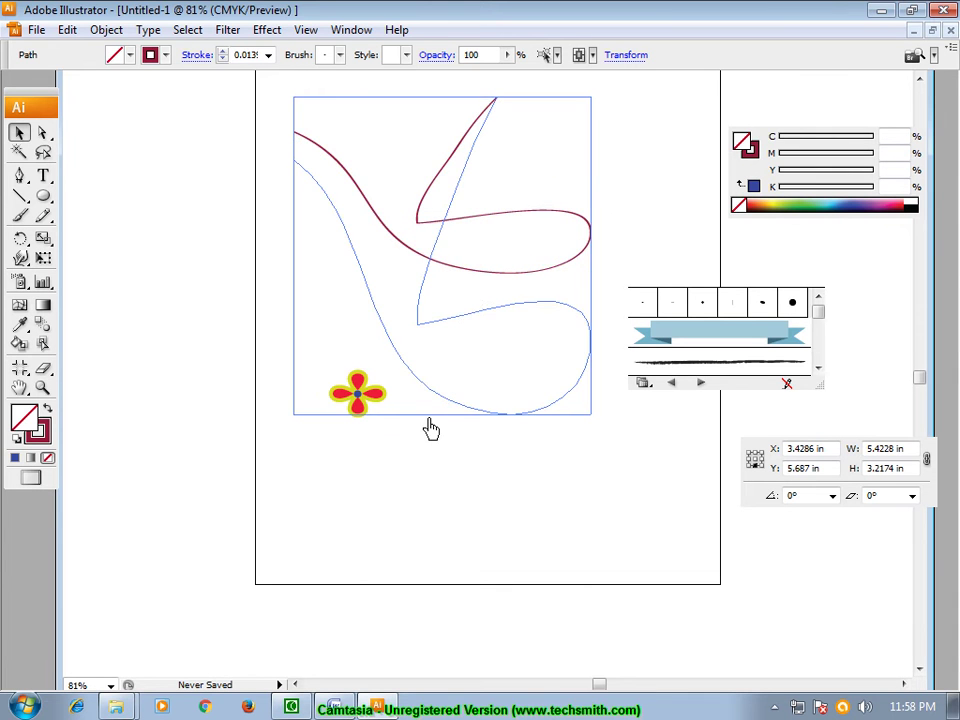
drag(358, 400, 165, 500)
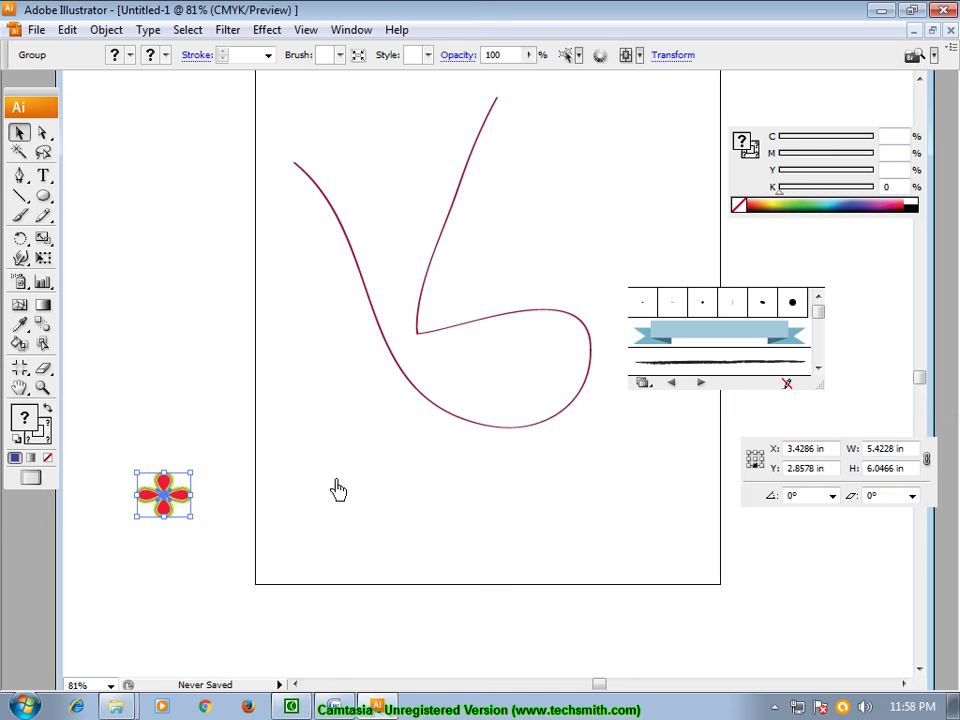
click(388, 270)
click(341, 238)
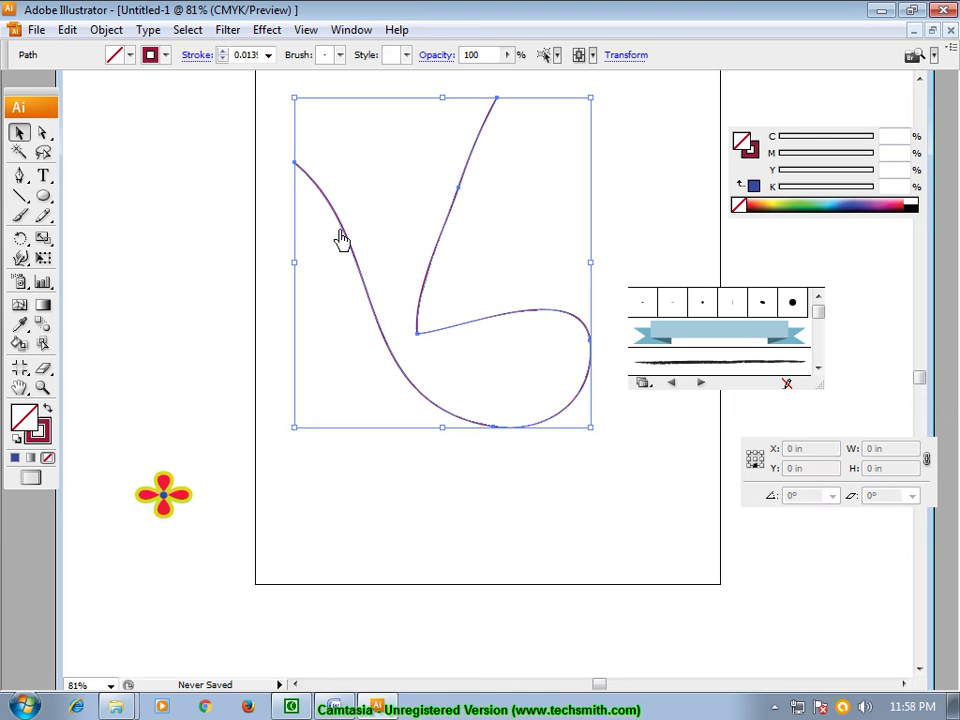
drag(102, 460, 280, 587)
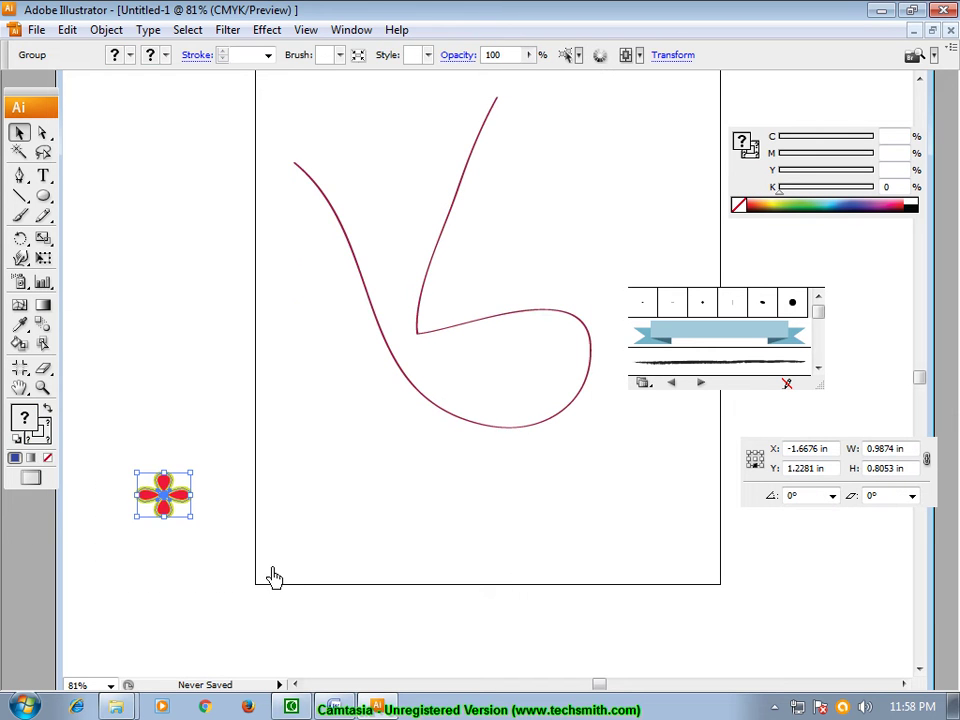
Step: Shrink the flower further and tuck it beside the curve's lower loop
mouse_move(191, 517)
mouse_down()
mouse_move(176, 508)
mouse_move(269, 573)
mouse_move(380, 427)
mouse_move(409, 488)
mouse_up()
click(190, 570)
click(407, 531)
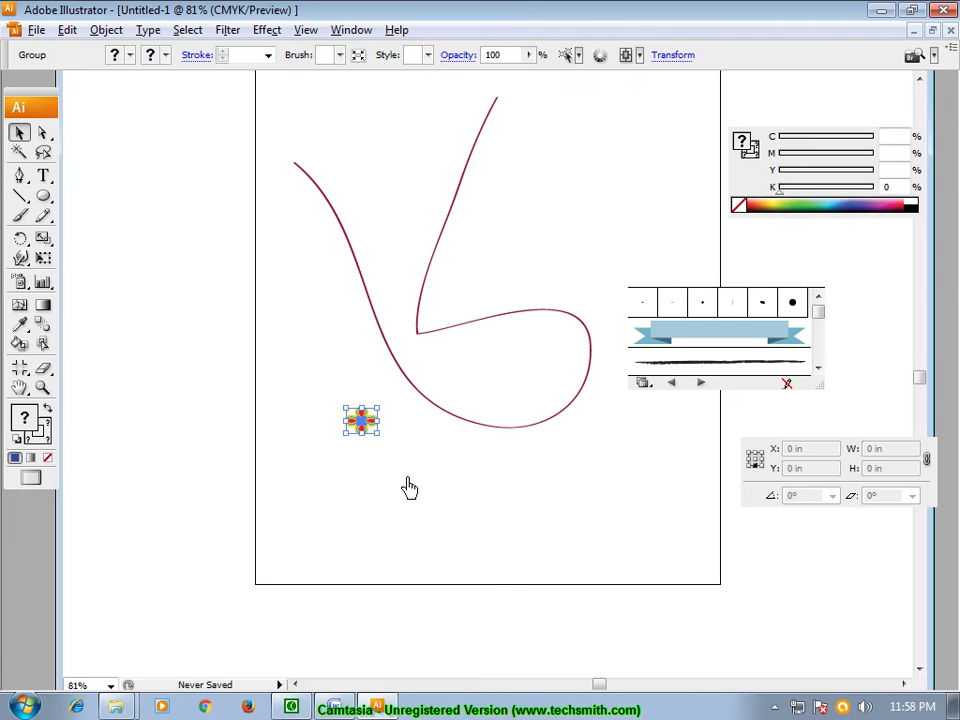
click(363, 453)
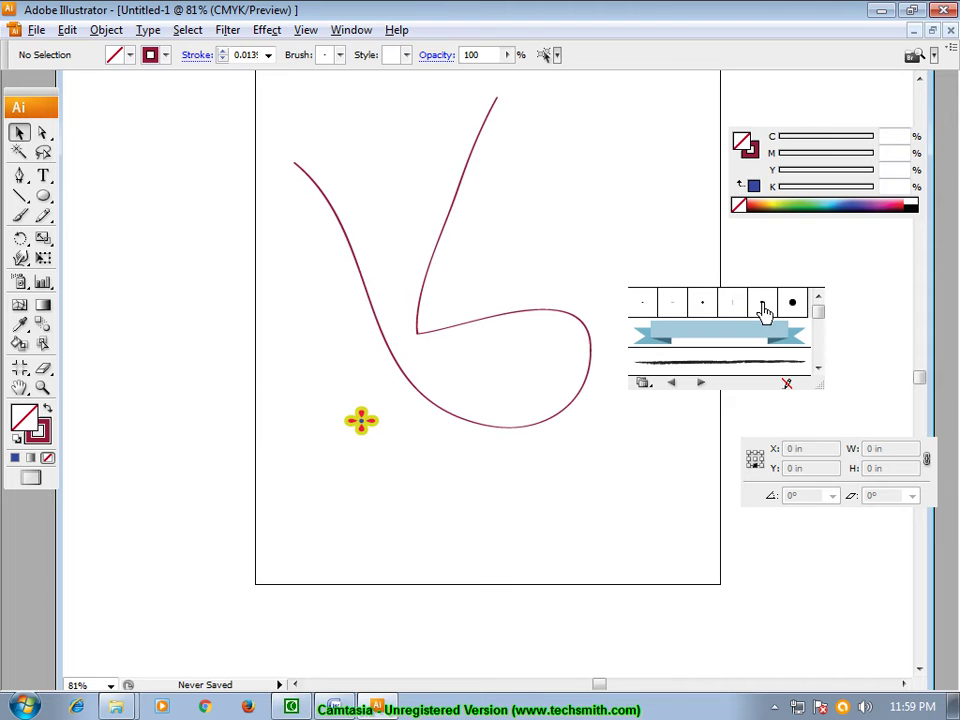
Step: Show the Brushes panel from the Window menu
click(351, 30)
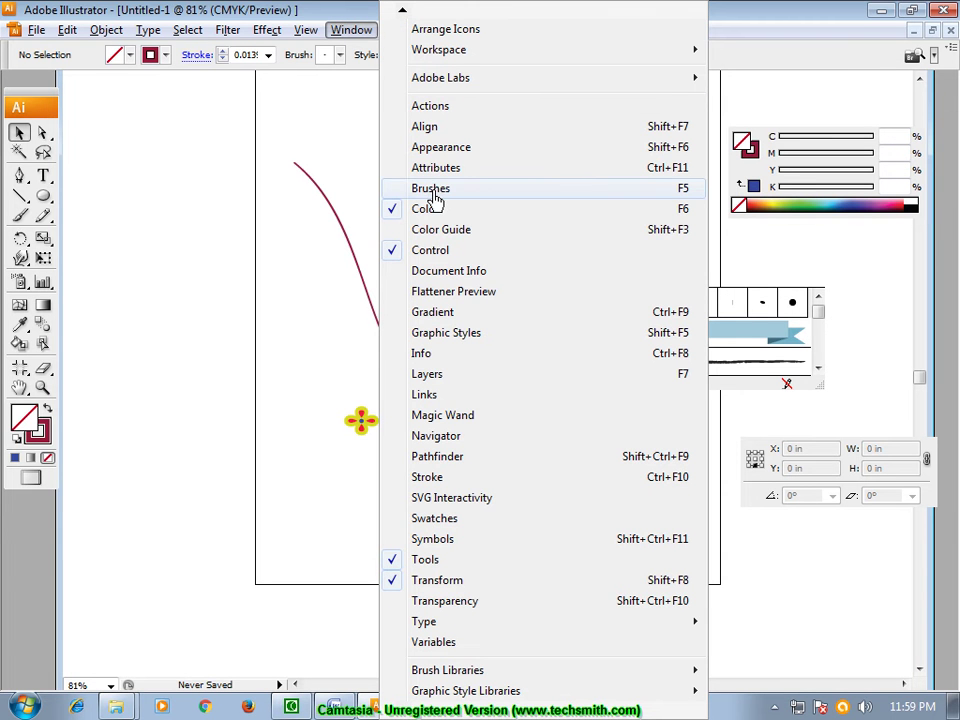
click(432, 195)
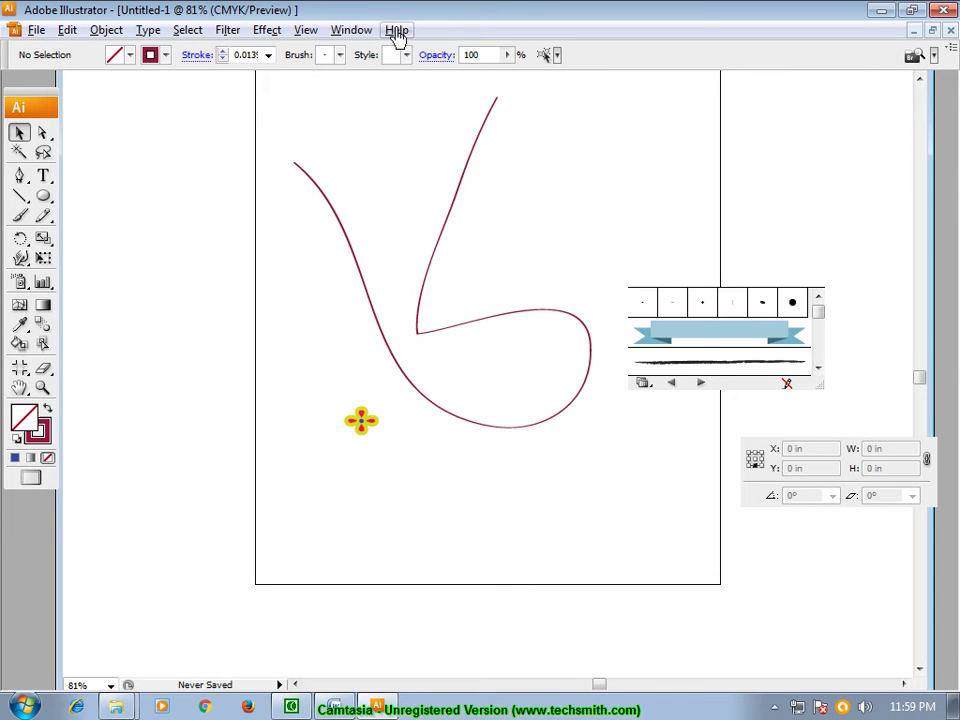
click(360, 32)
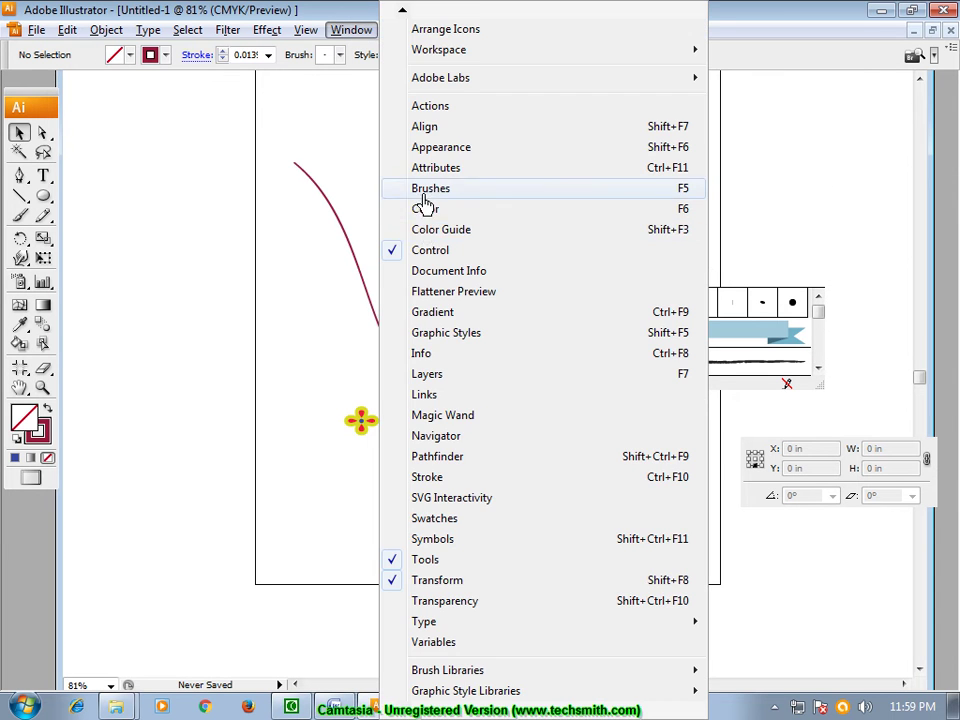
click(430, 189)
Step: Drag the flower into Brushes and create Scatter Brush 1 at 100% size and spacing
drag(617, 340, 780, 241)
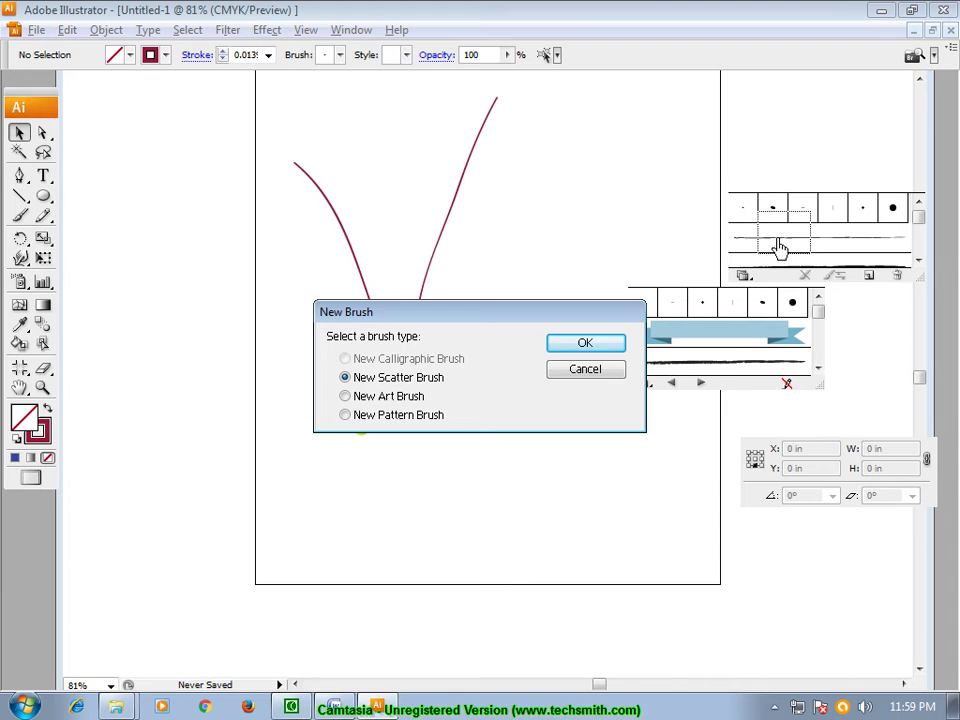
drag(492, 318, 473, 512)
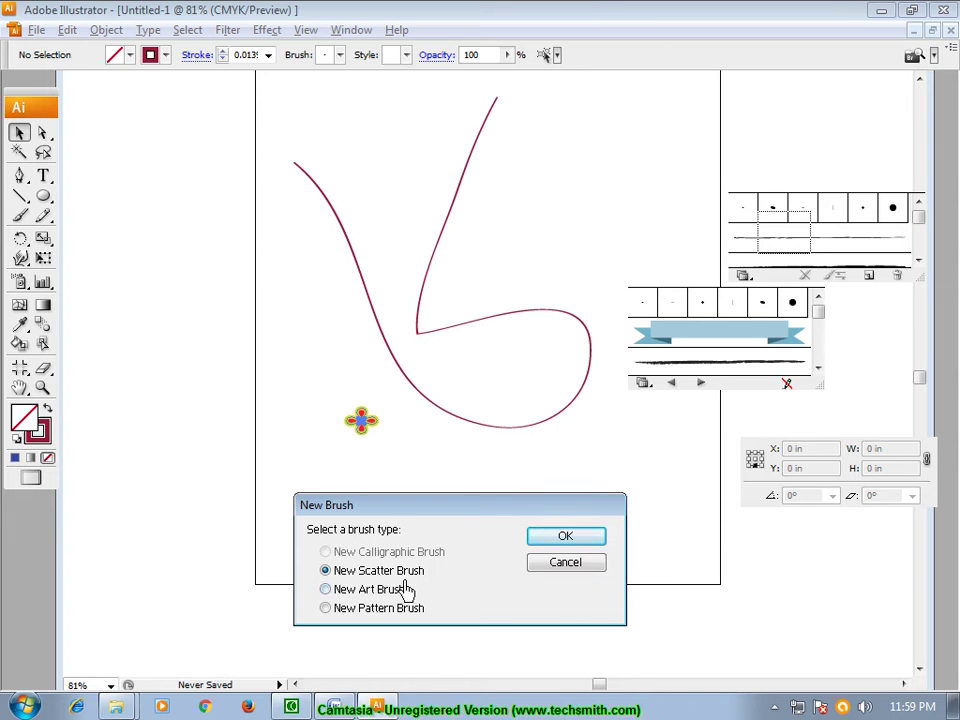
click(541, 545)
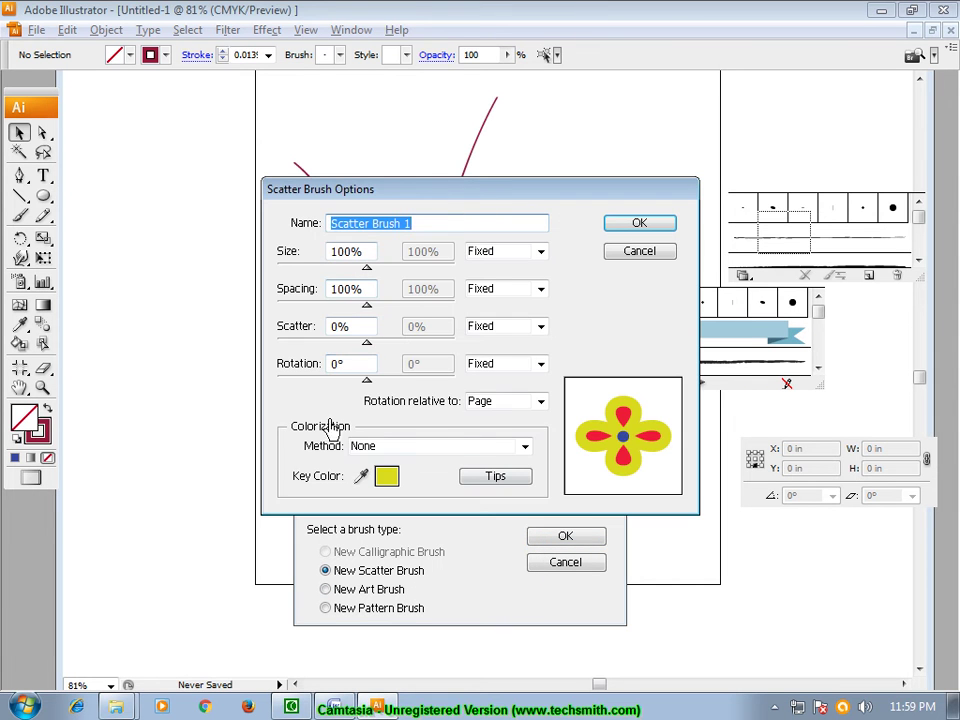
click(634, 226)
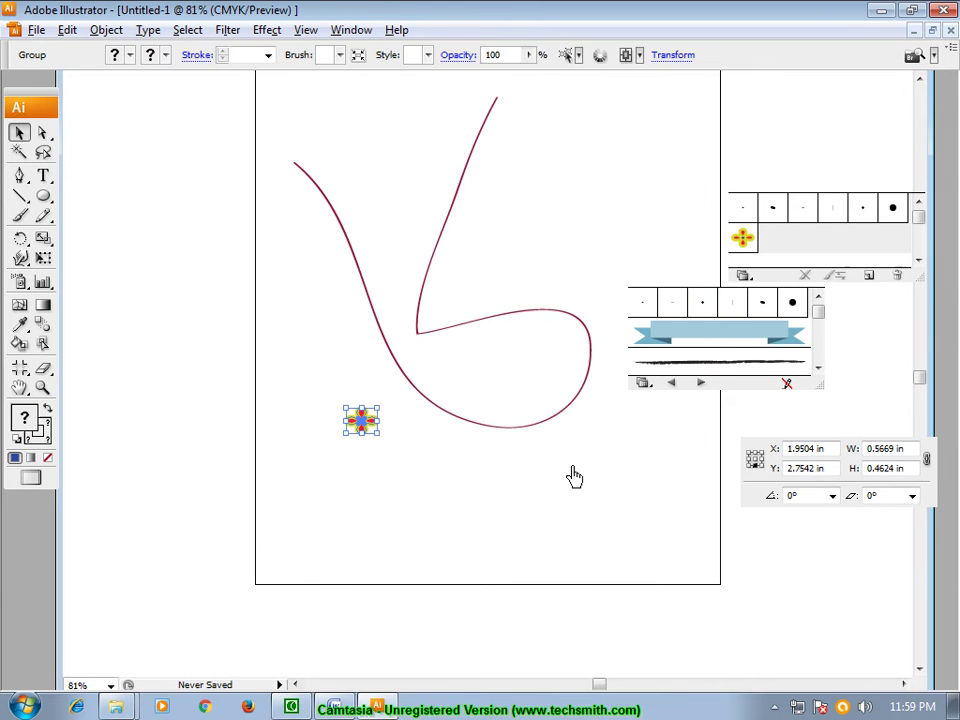
Step: Stroke the curved path with the flower scatter brush
drag(326, 224, 418, 290)
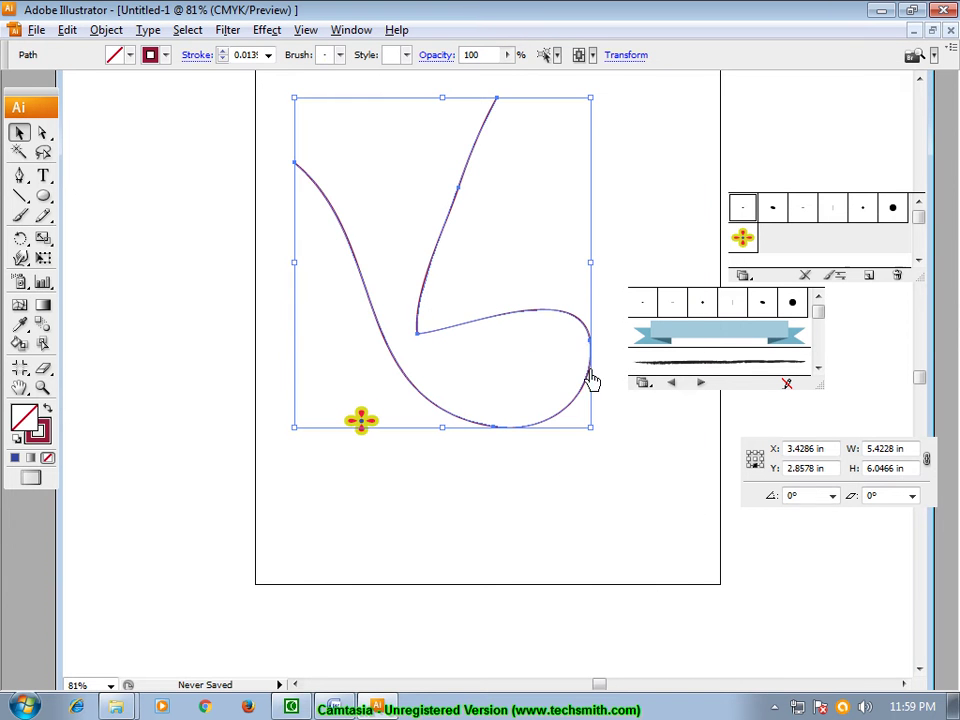
click(743, 238)
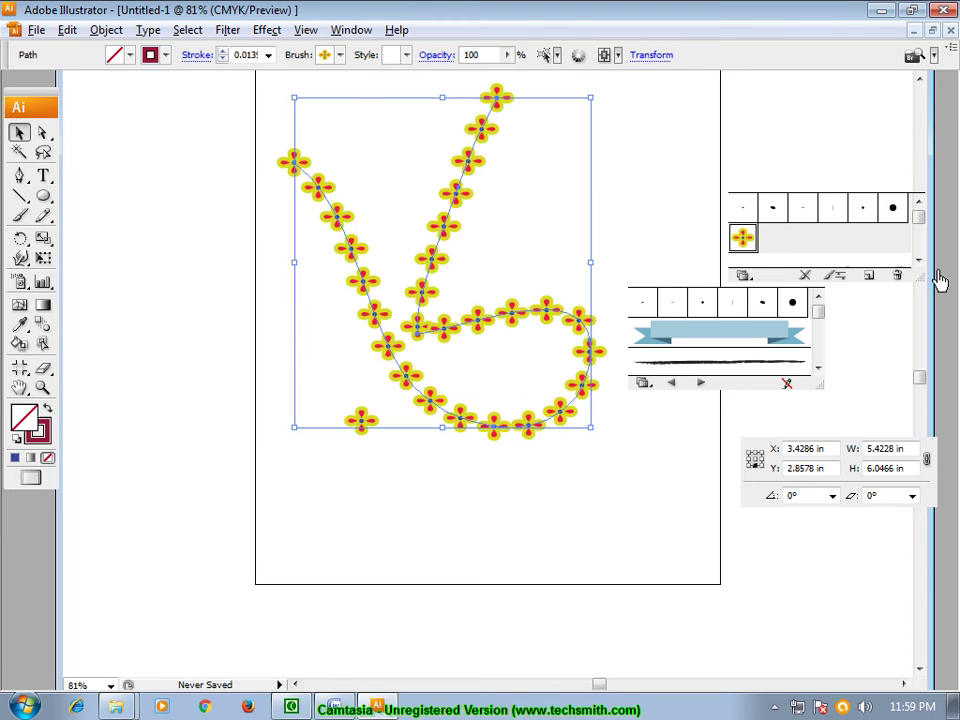
click(156, 318)
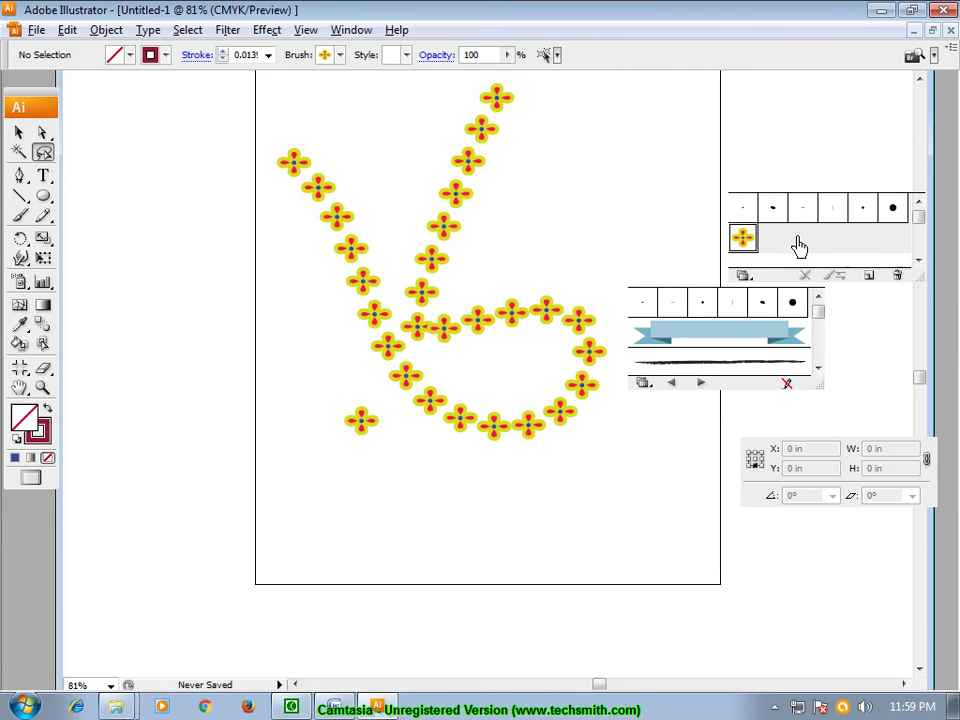
Step: Delete the lone flower and the flower-stroked curve, leaving the artboard empty
click(18, 132)
mouse_move(226, 348)
mouse_down()
mouse_move(403, 503)
mouse_move(373, 561)
mouse_up()
key(Delete)
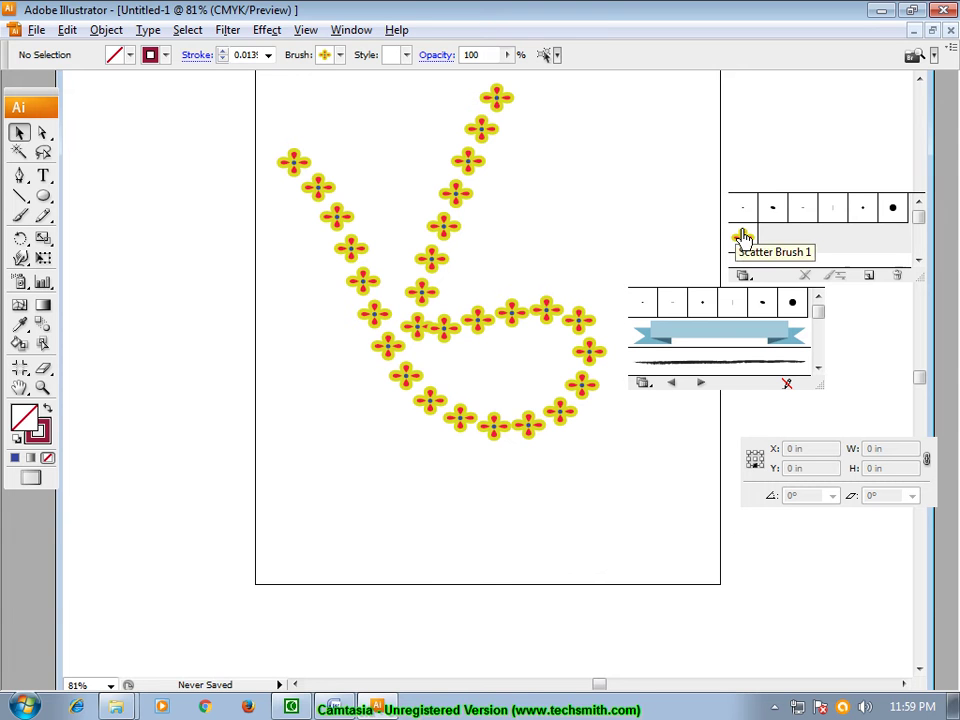
drag(218, 141, 579, 440)
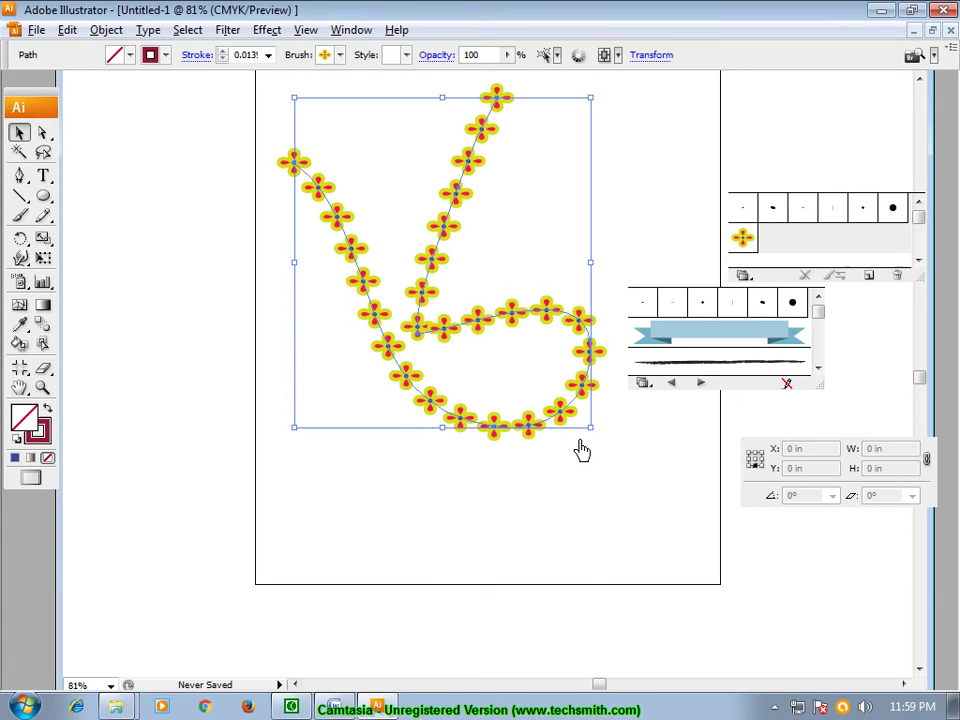
key(Delete)
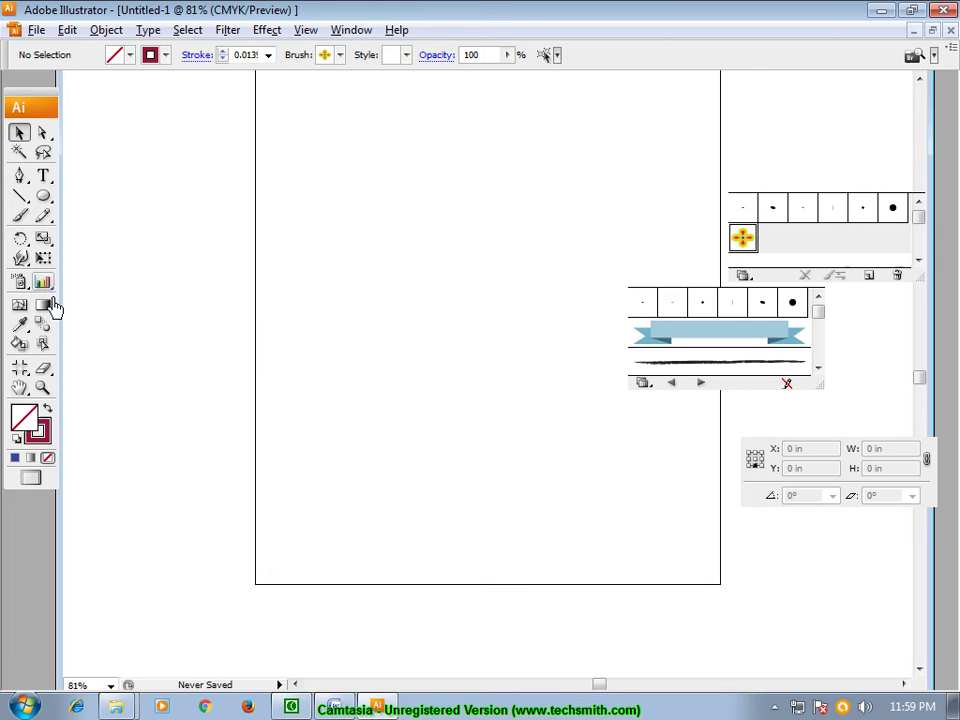
Step: Paint a freehand heart outline with the Paintbrush using the flower scatter brush
click(20, 215)
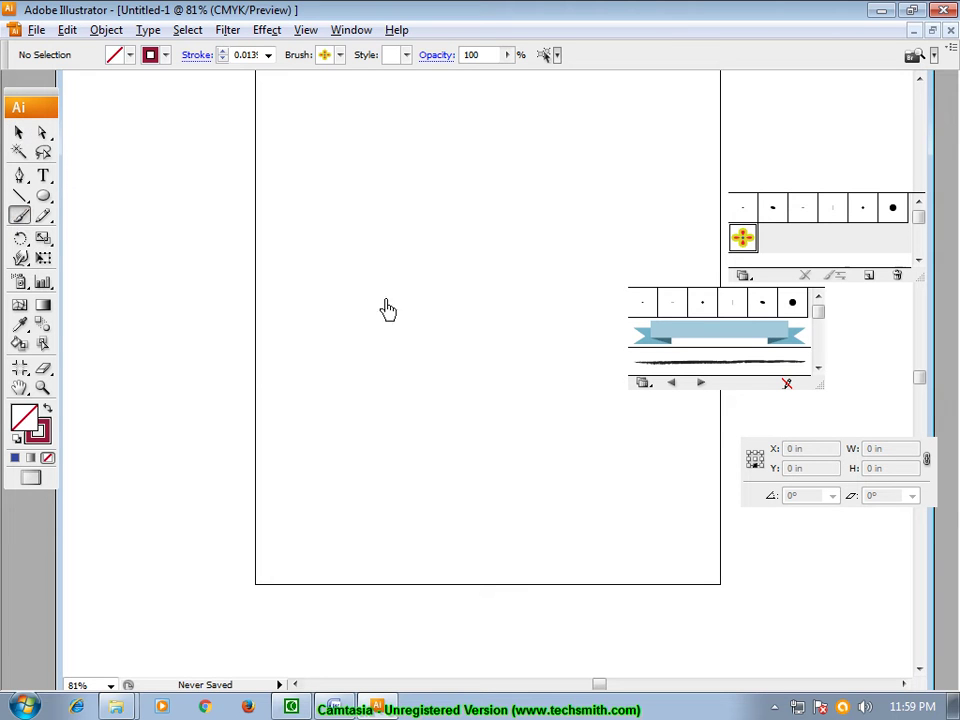
drag(418, 285, 315, 361)
drag(524, 522, 536, 520)
mouse_move(591, 364)
mouse_down()
mouse_move(546, 195)
mouse_move(416, 287)
mouse_up()
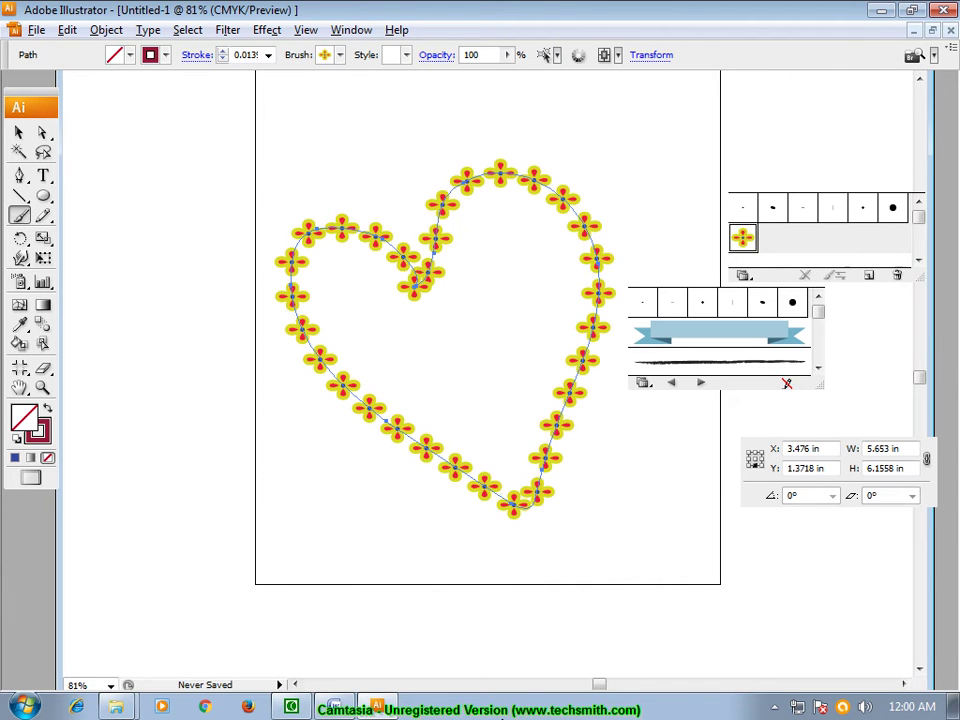
Step: Select the whole heart path with the Selection tool
click(19, 131)
click(602, 214)
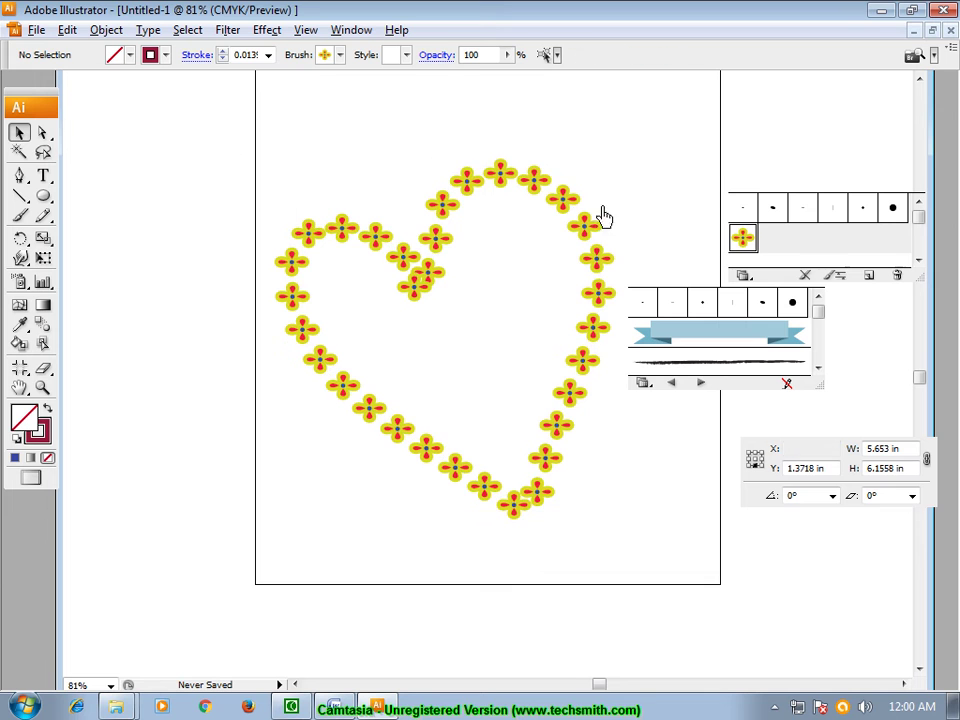
scroll(690, 525, up, 1)
scroll(692, 528, down, 3)
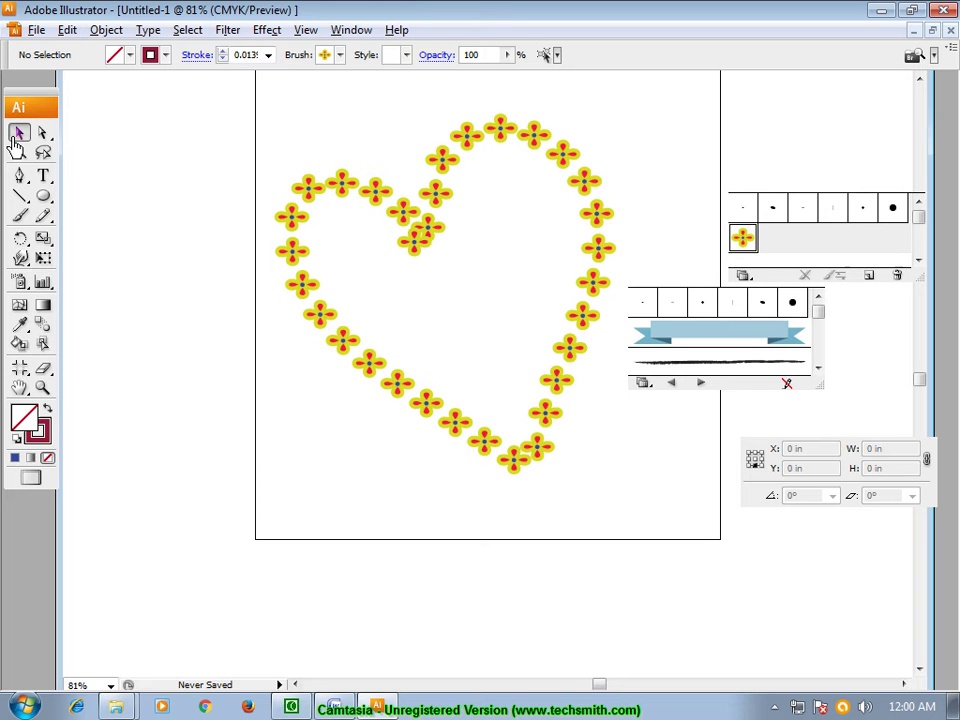
drag(167, 171, 673, 467)
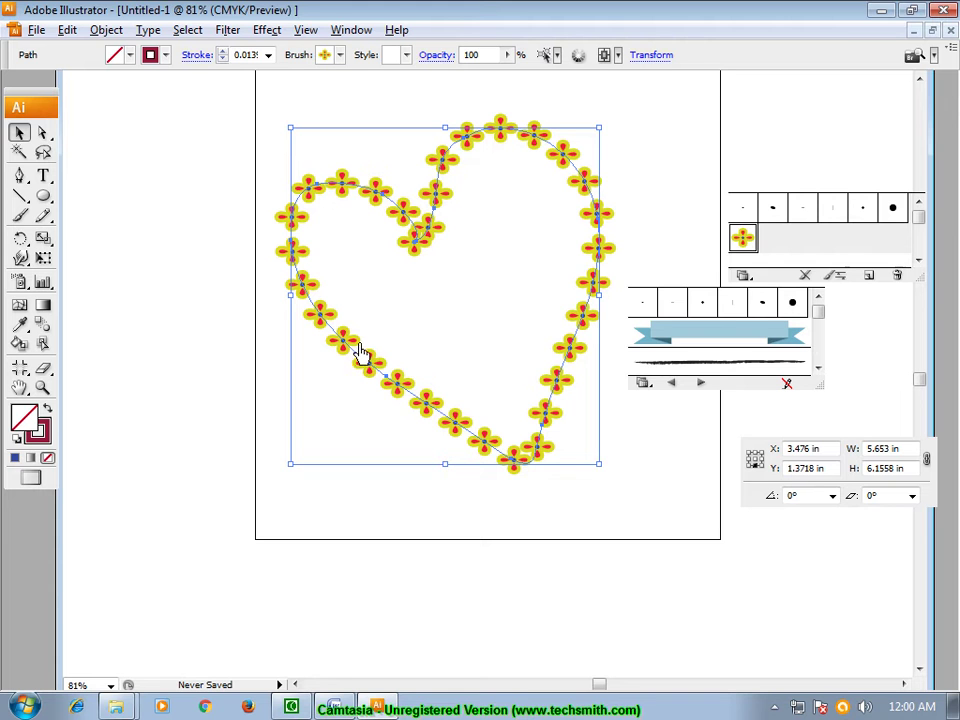
Step: In Scatter Brush 1 options, reduce the flower size to 63% with Preview on
double_click(743, 239)
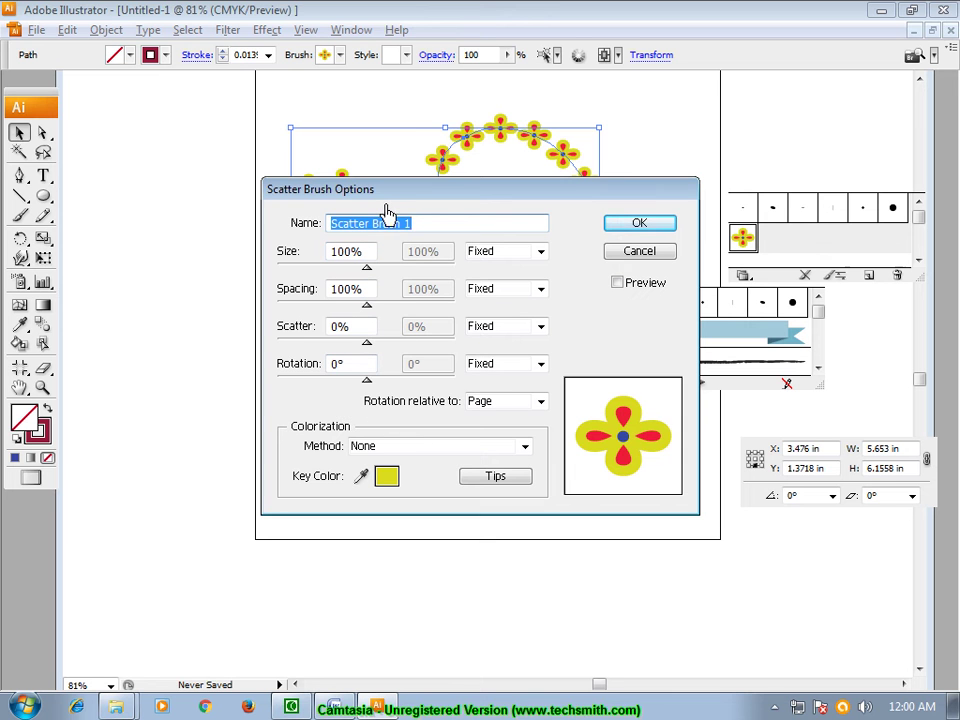
drag(396, 205, 581, 146)
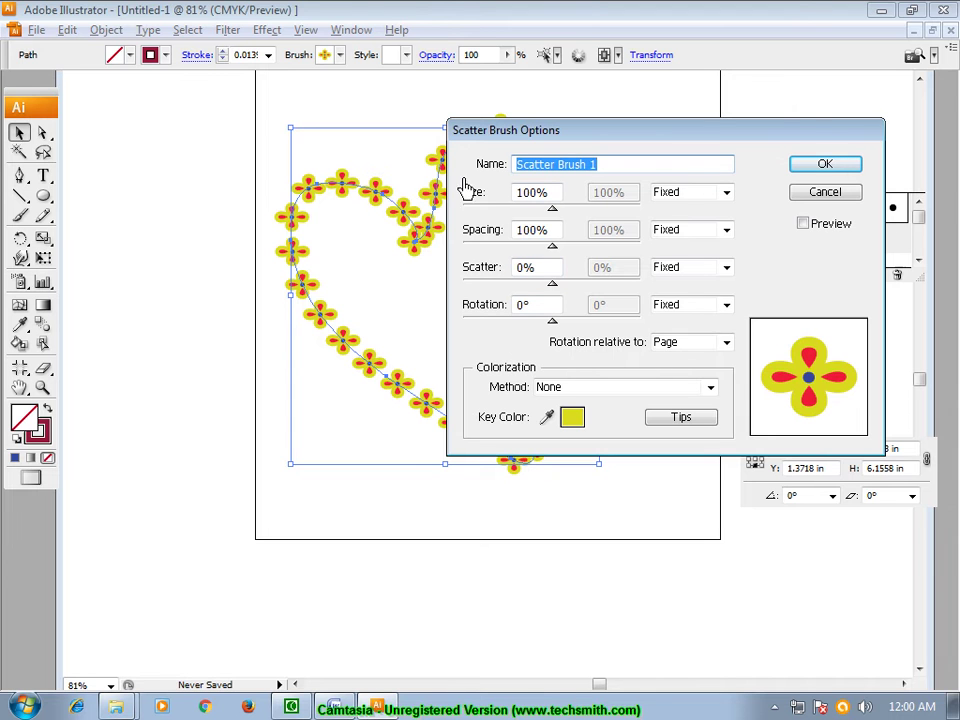
drag(448, 132, 505, 137)
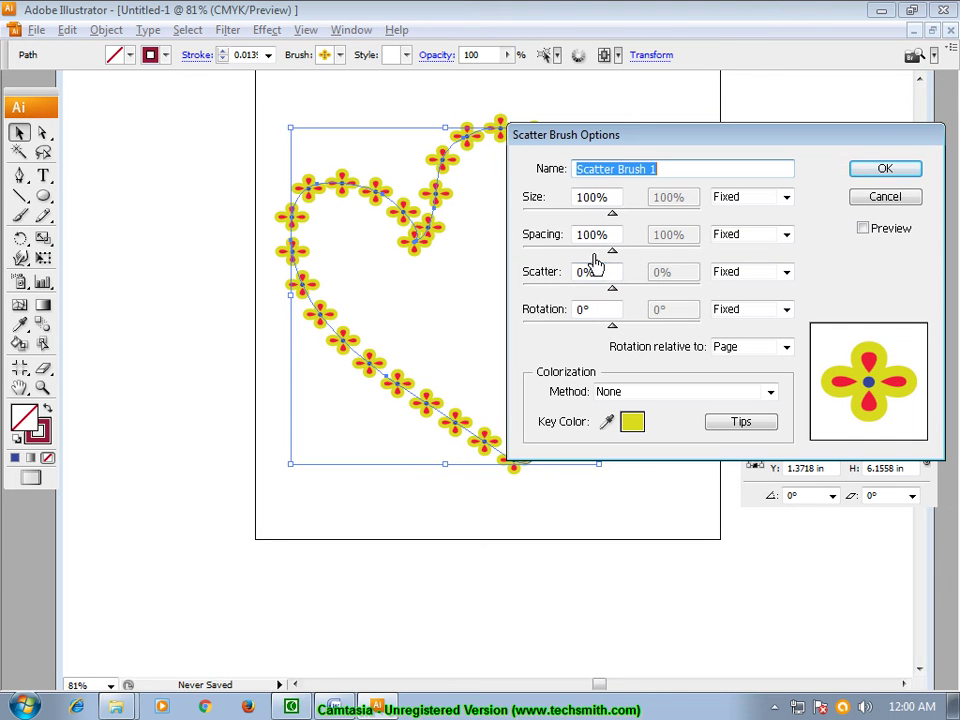
mouse_move(613, 216)
mouse_down()
mouse_move(594, 216)
mouse_move(620, 216)
mouse_up()
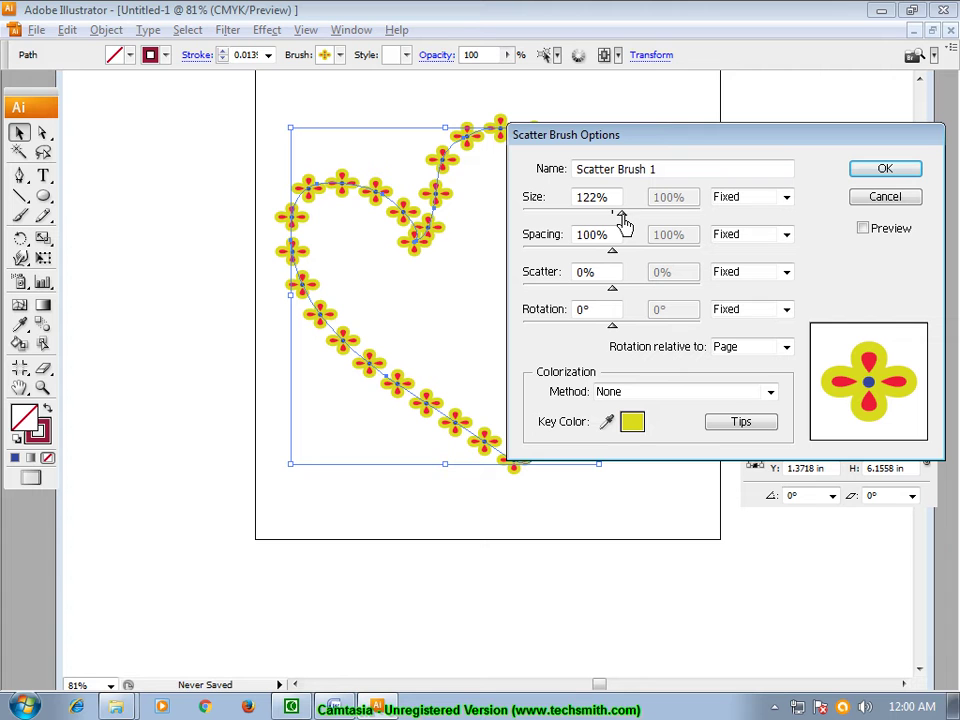
click(864, 230)
drag(621, 213, 577, 216)
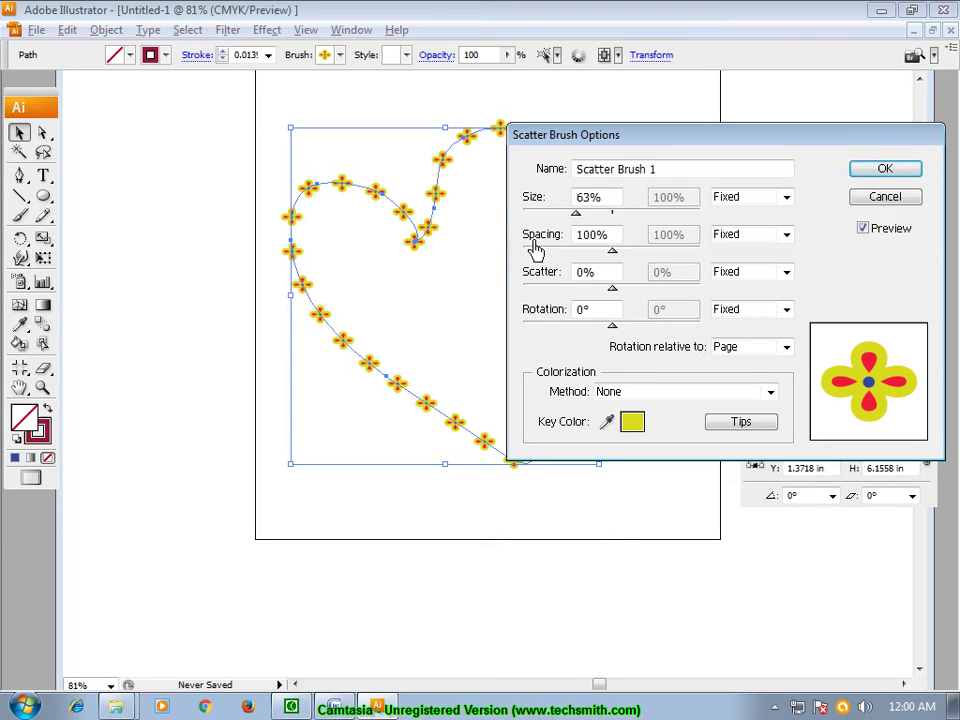
Step: Set spacing 39% and scatter 5%, confirm, and apply the changes to the heart strokes
mouse_move(612, 256)
mouse_down()
mouse_move(634, 256)
mouse_move(575, 258)
mouse_up()
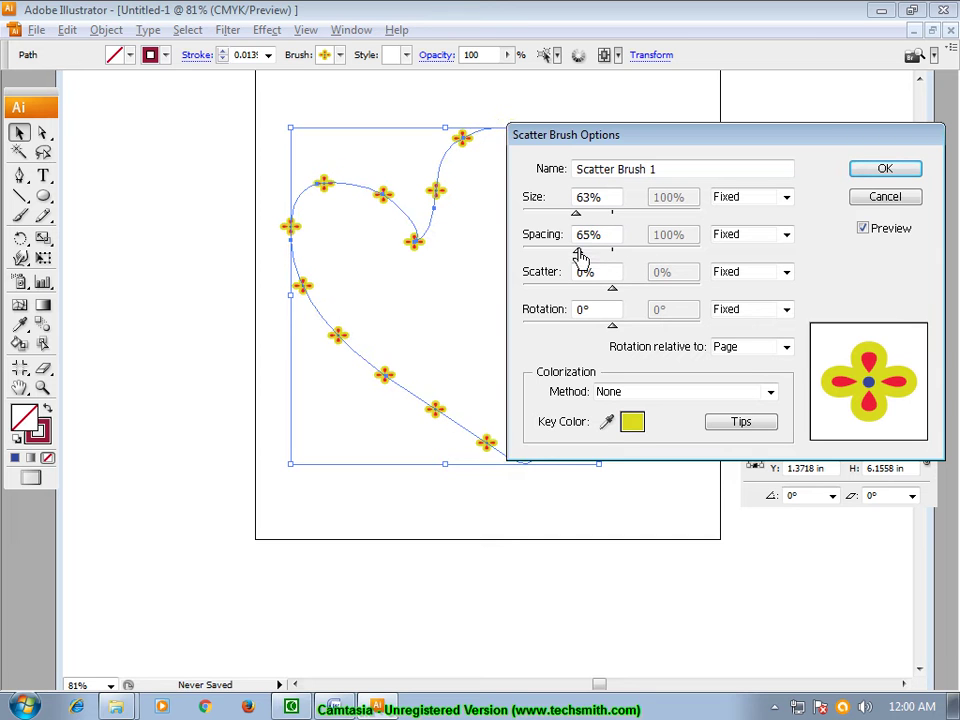
drag(575, 258, 550, 257)
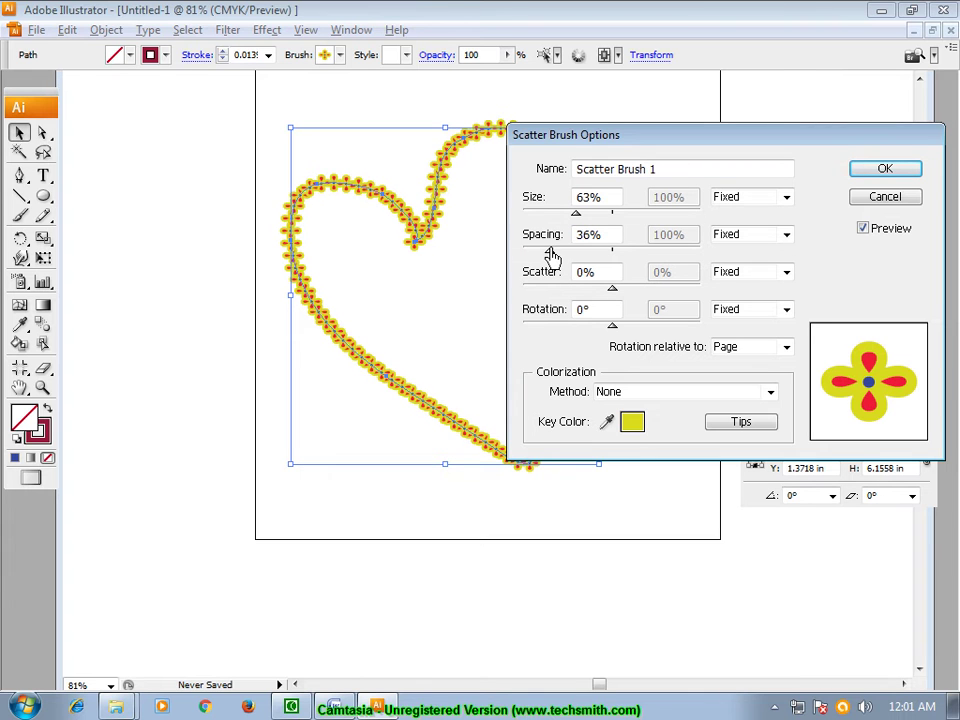
mouse_move(553, 257)
mouse_down()
mouse_move(575, 257)
mouse_move(555, 257)
mouse_up()
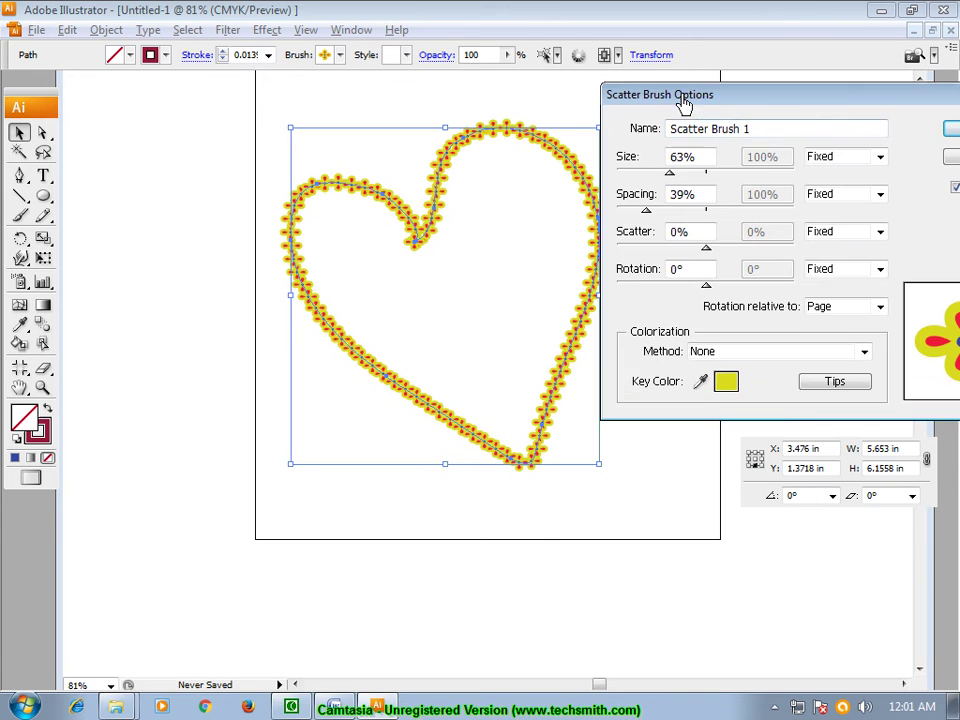
drag(585, 137, 669, 91)
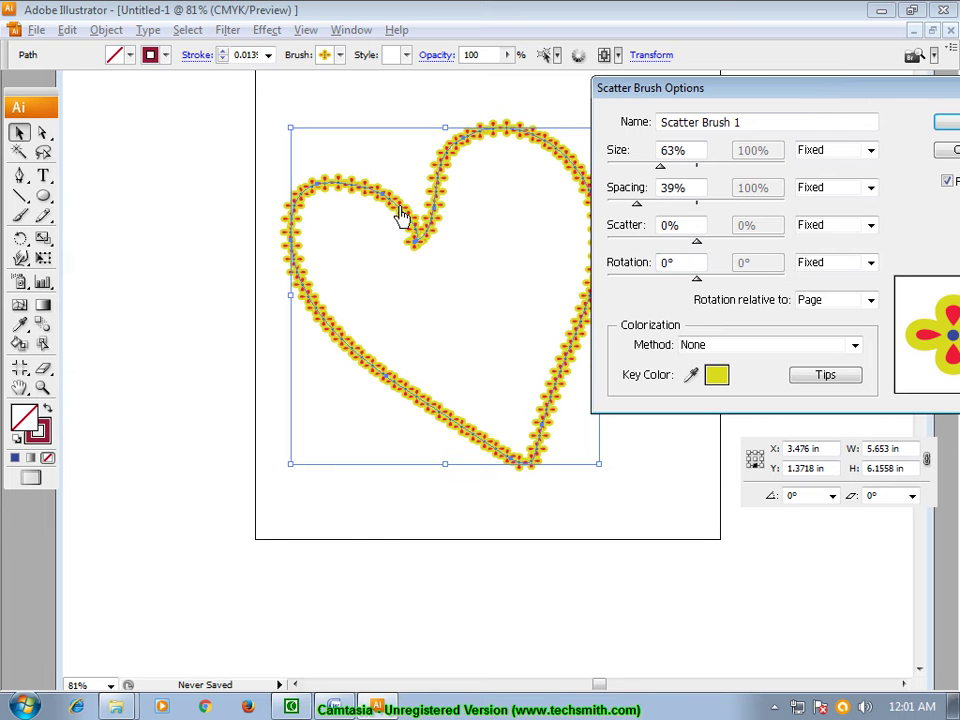
drag(692, 246, 677, 251)
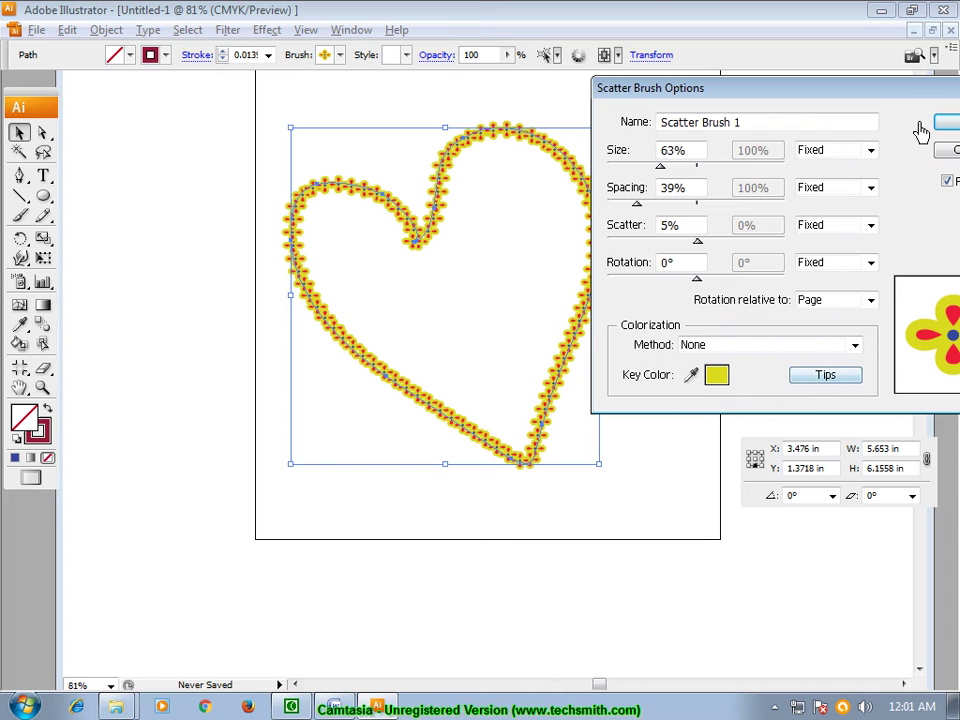
drag(900, 90, 695, 133)
click(788, 170)
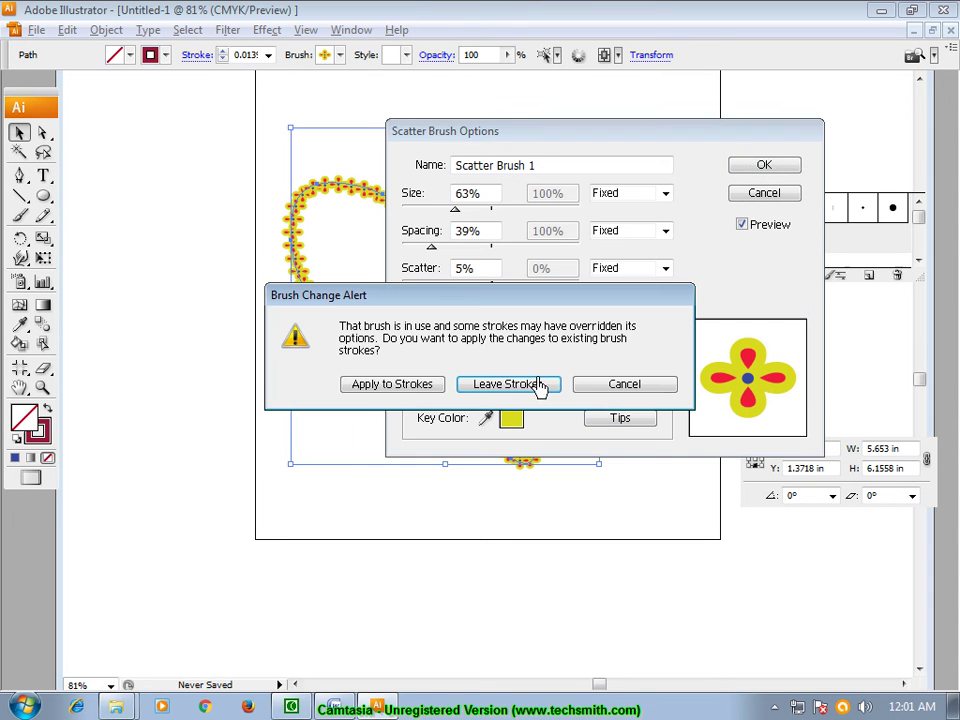
click(409, 390)
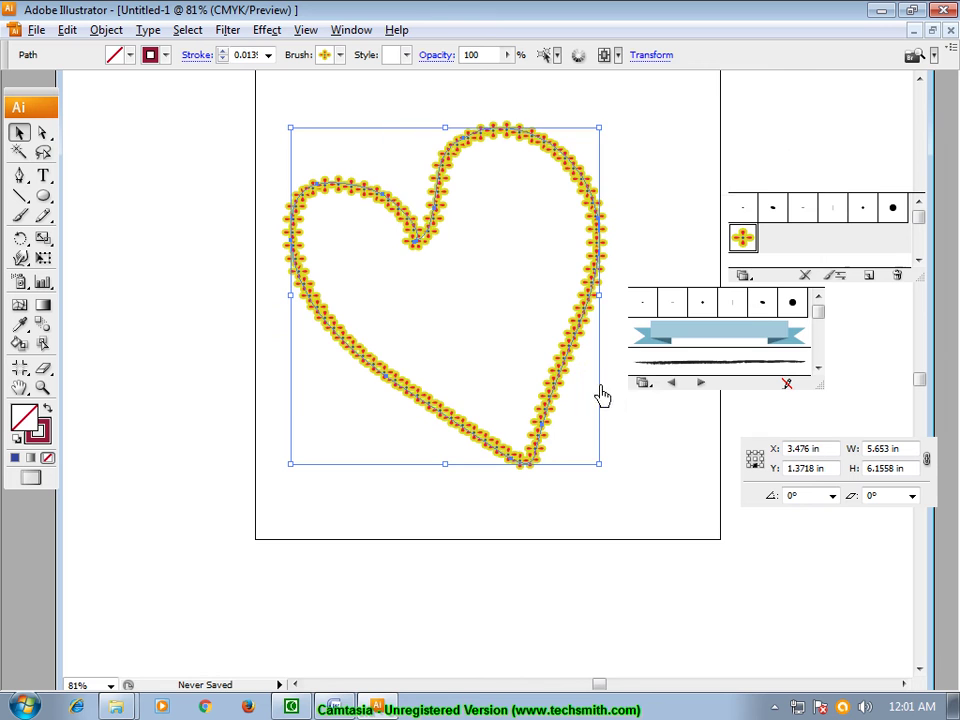
Step: Marquee-select the flower heart and delete it
click(406, 556)
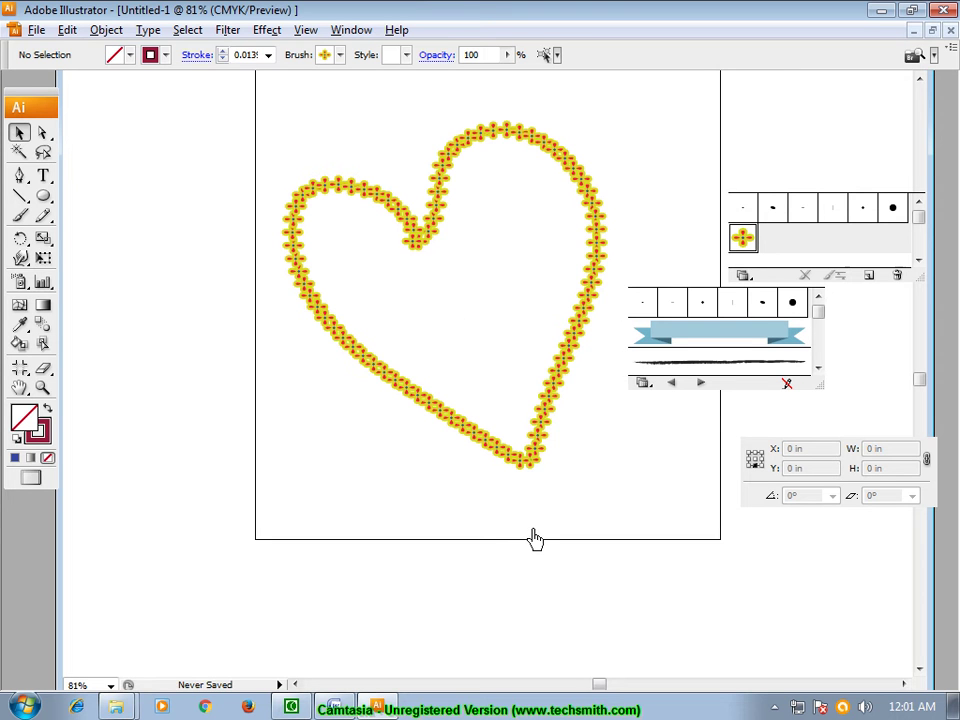
drag(240, 189, 392, 336)
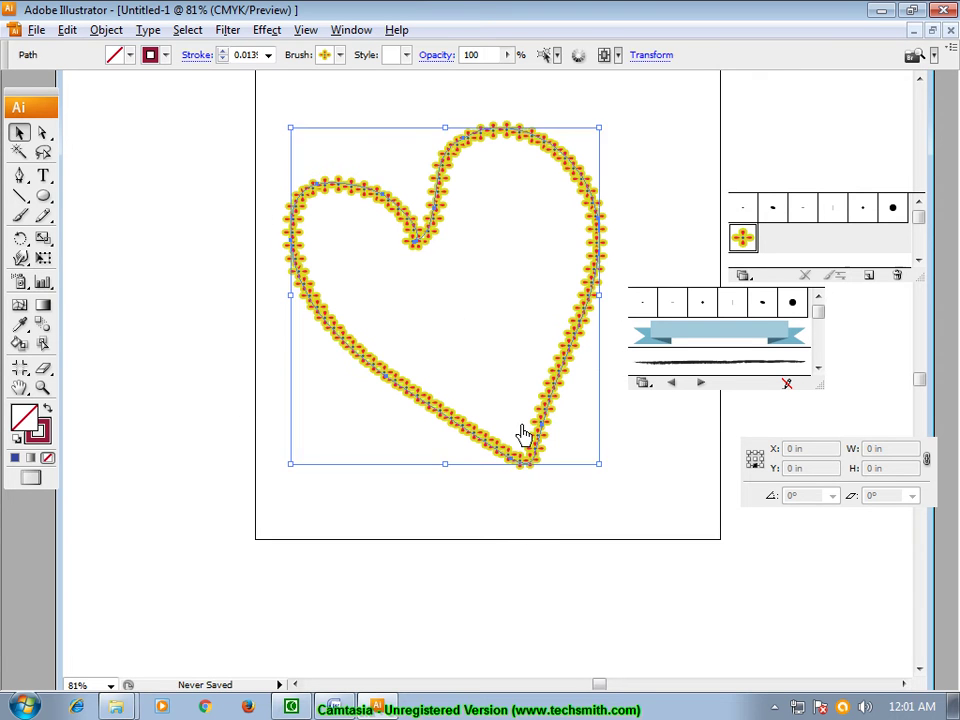
key(Delete)
scroll(531, 432, up, 3)
scroll(470, 370, up, 2)
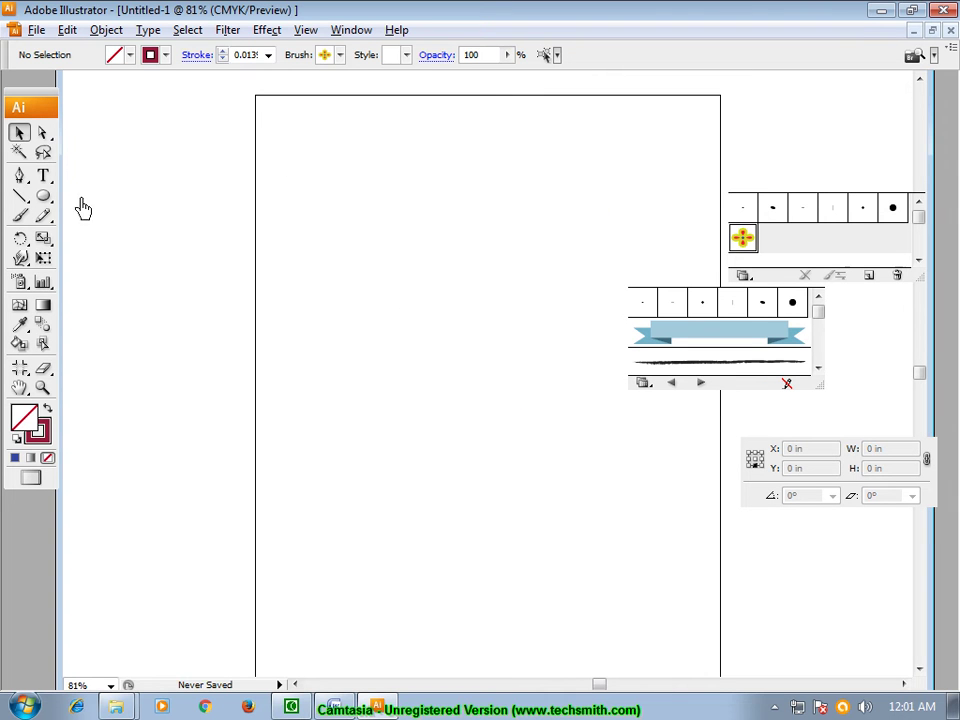
Step: Draw a trial rounded rectangle at the artboard's top-left, then delete it
drag(43, 196, 76, 224)
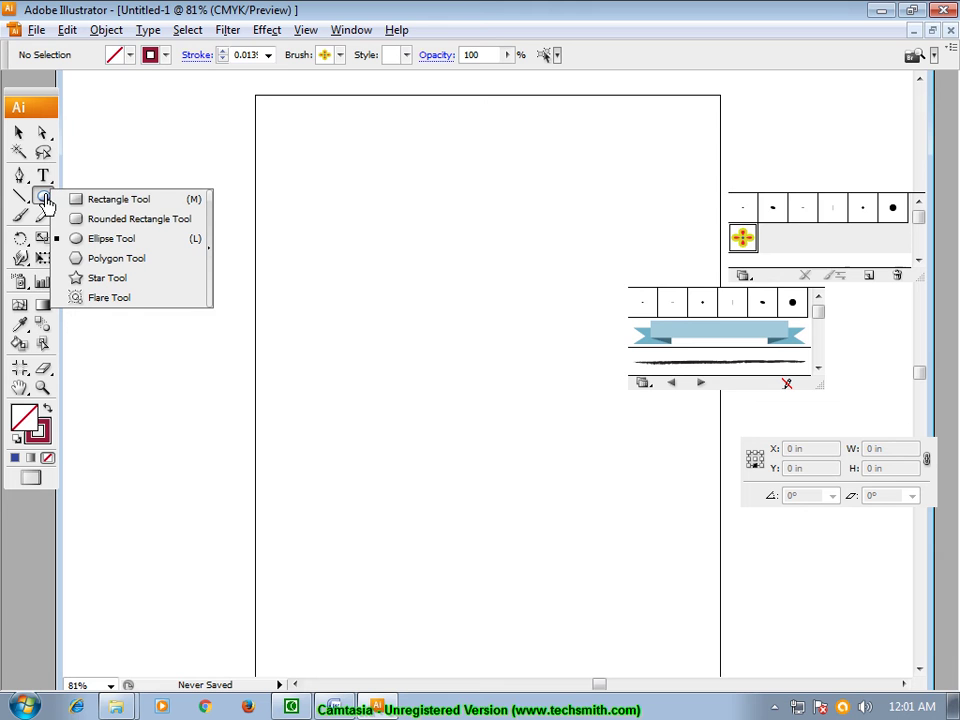
click(80, 225)
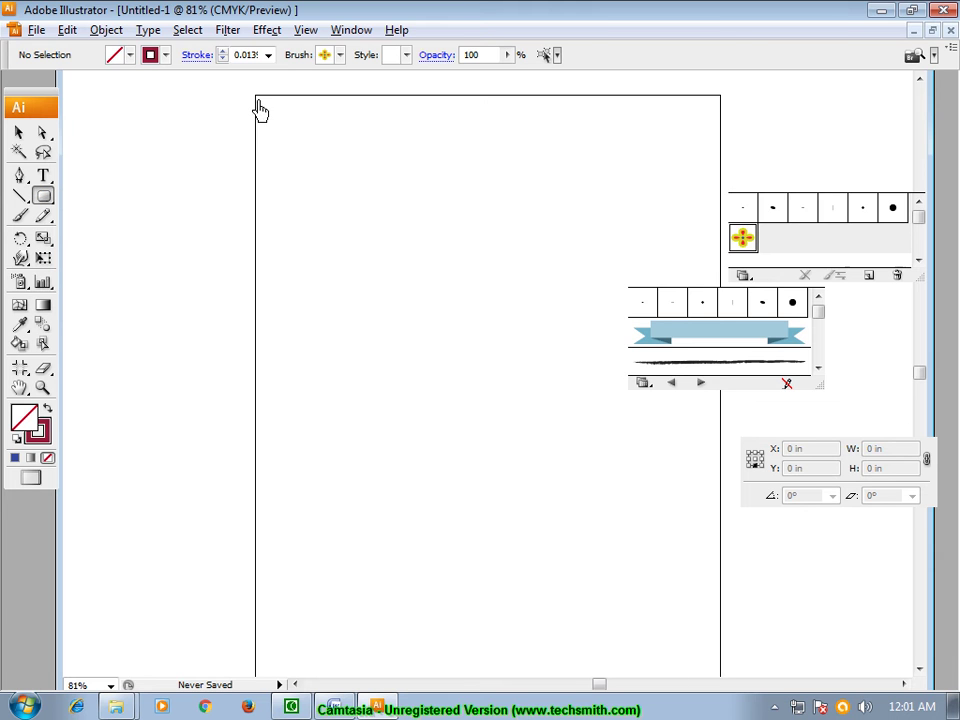
drag(257, 97, 368, 200)
key(Delete)
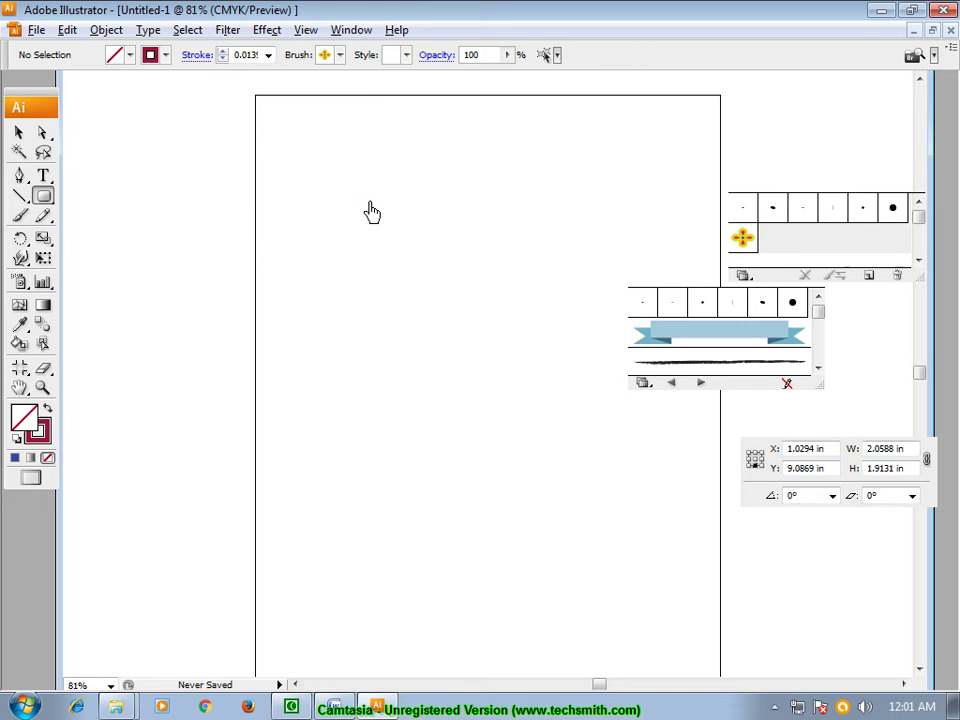
Step: Draw a rectangle covering the whole page with the Rectangle Tool
click(44, 208)
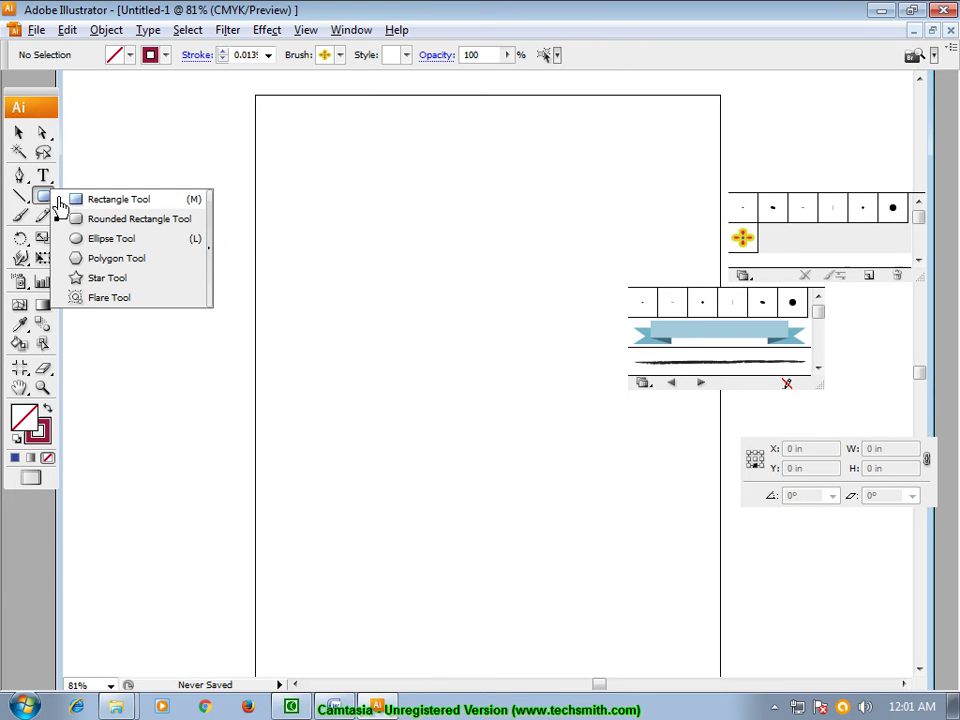
click(67, 203)
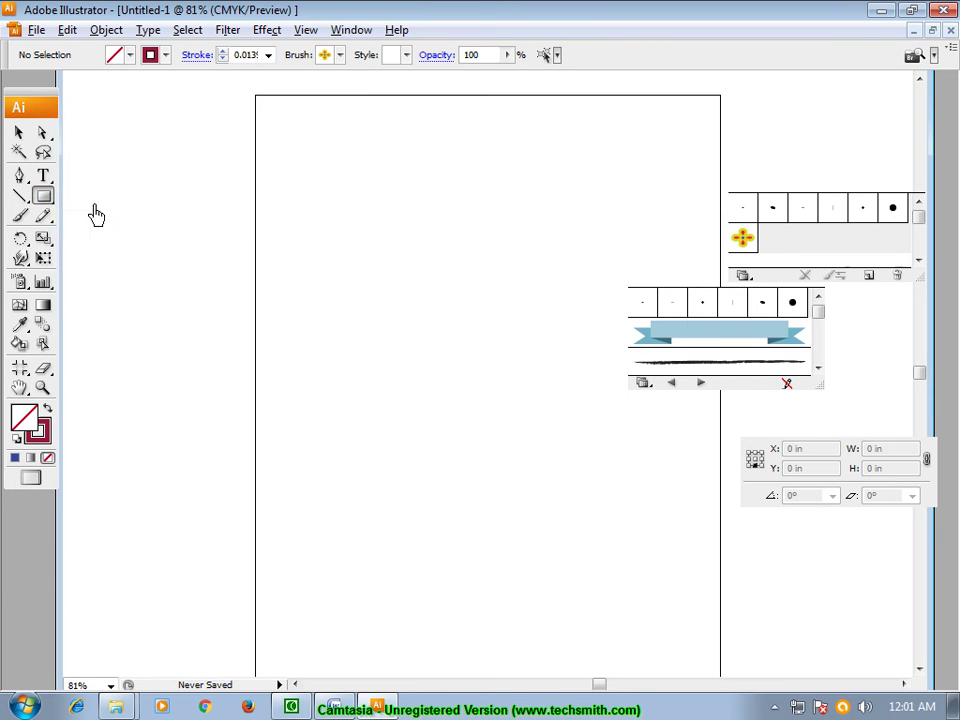
drag(258, 97, 704, 561)
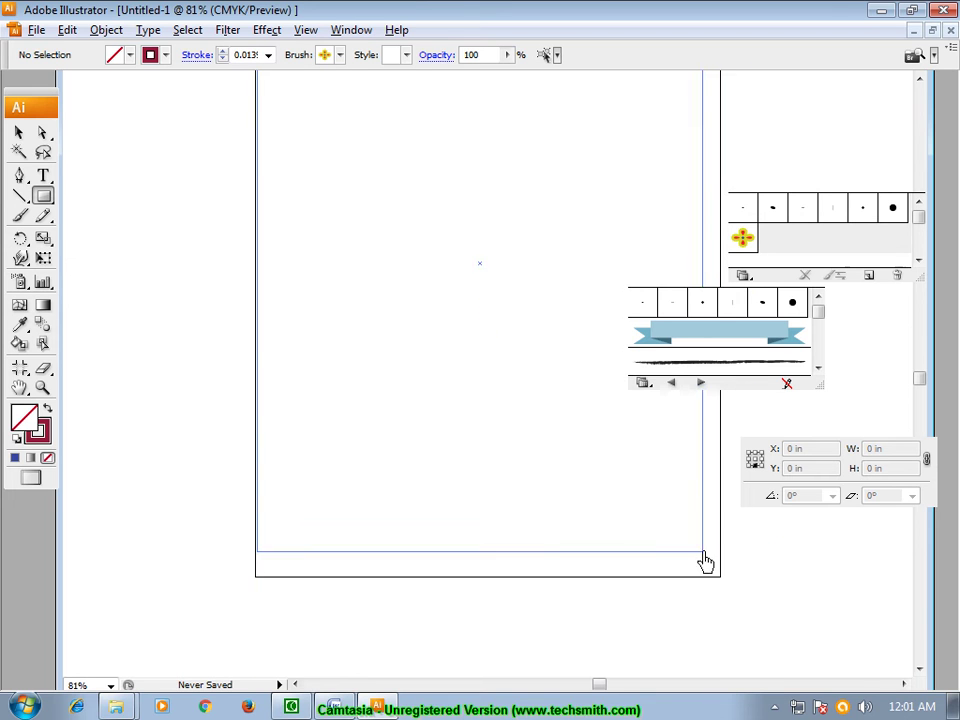
drag(704, 561, 720, 577)
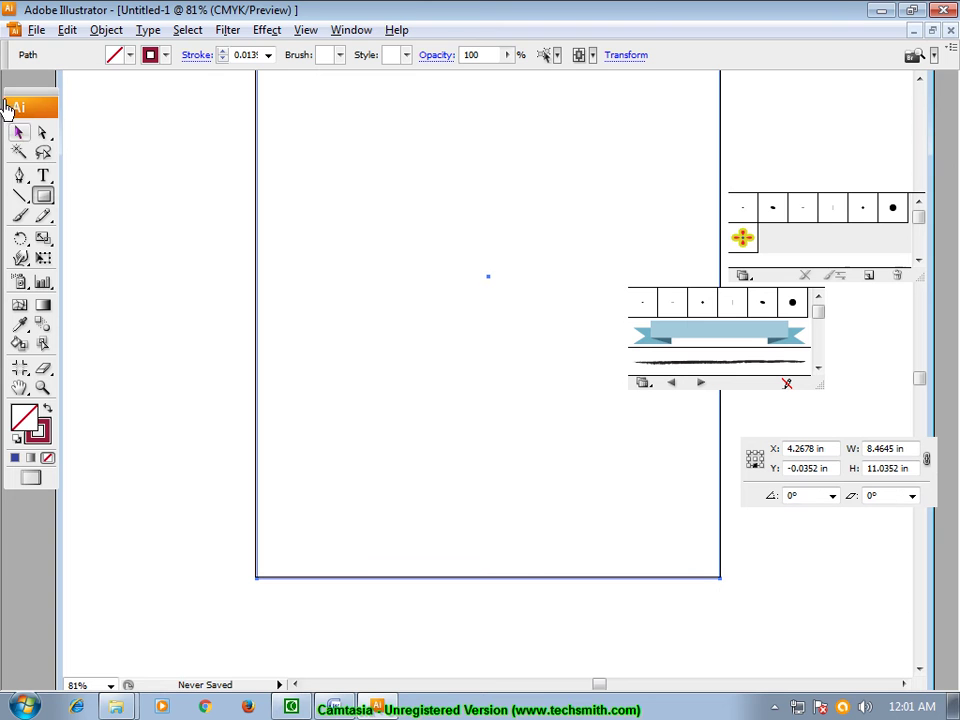
Step: Stroke the page rectangle with the sunflower brush and draw a 7.68 × 10.32 in inner rectangle
click(19, 133)
drag(176, 189, 332, 296)
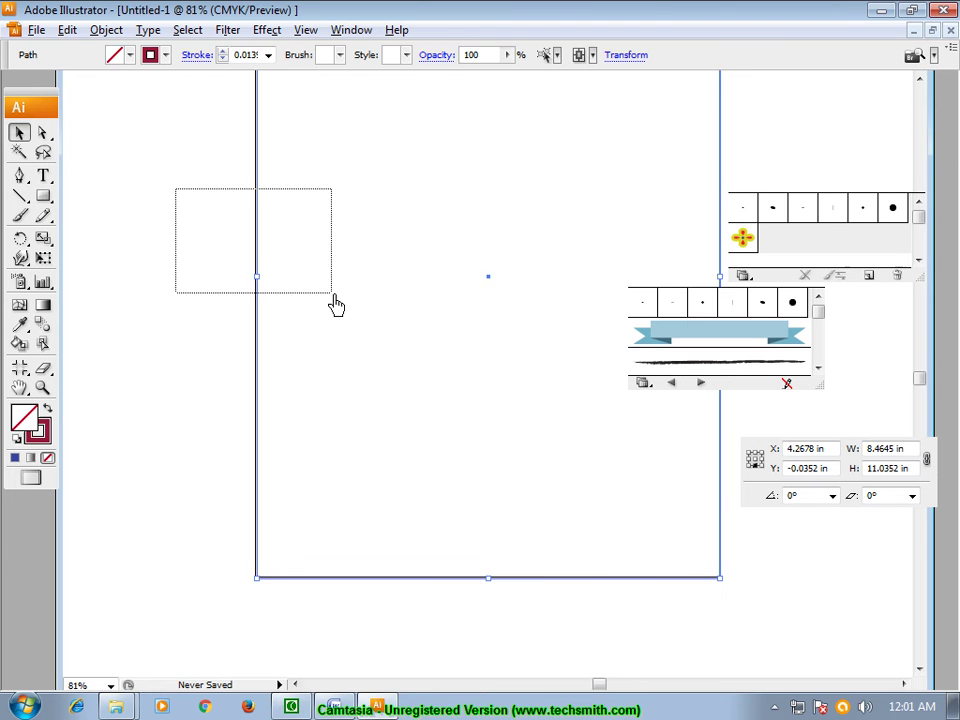
click(743, 238)
scroll(563, 240, up, 3)
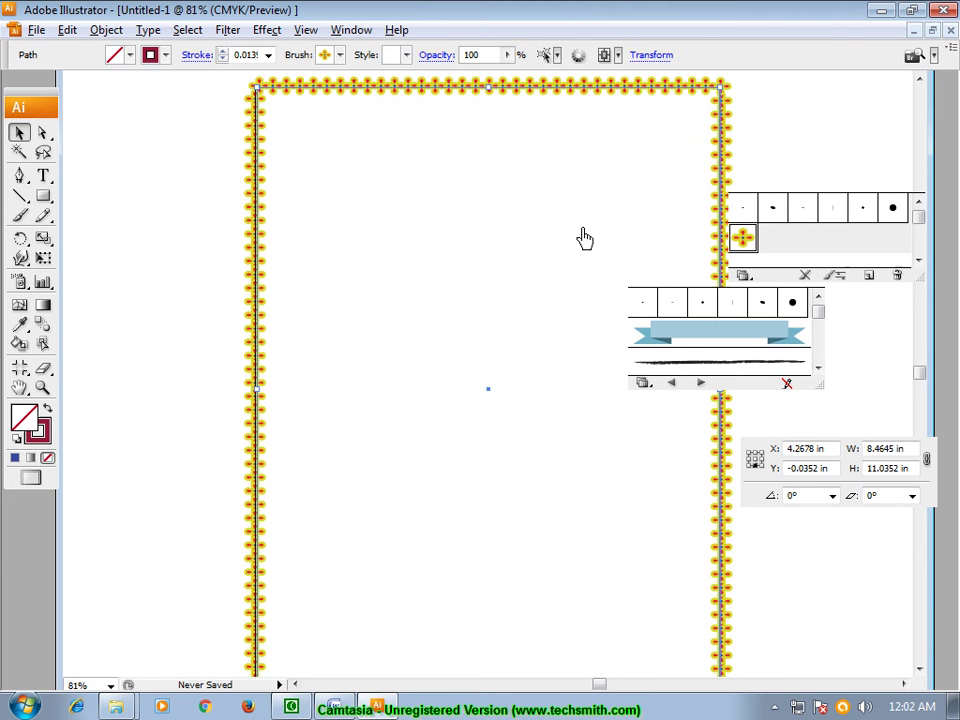
click(43, 197)
mouse_move(280, 110)
mouse_down()
mouse_move(661, 663)
mouse_move(701, 553)
mouse_move(705, 580)
mouse_up()
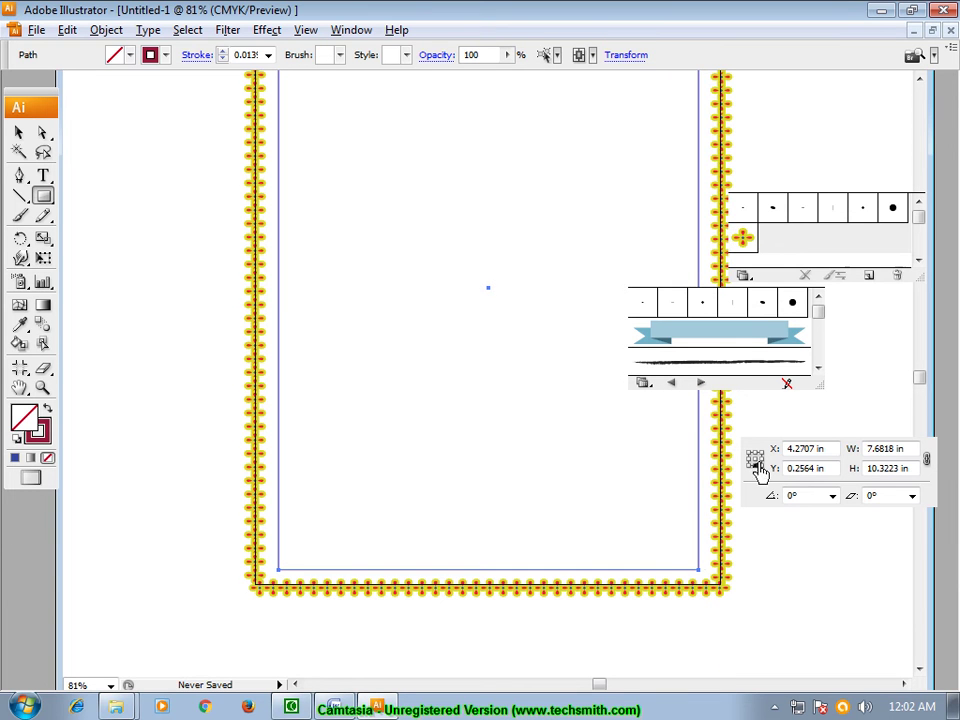
Step: Try the ribbon brush on the inner rectangle
click(745, 338)
scroll(476, 268, up, 5)
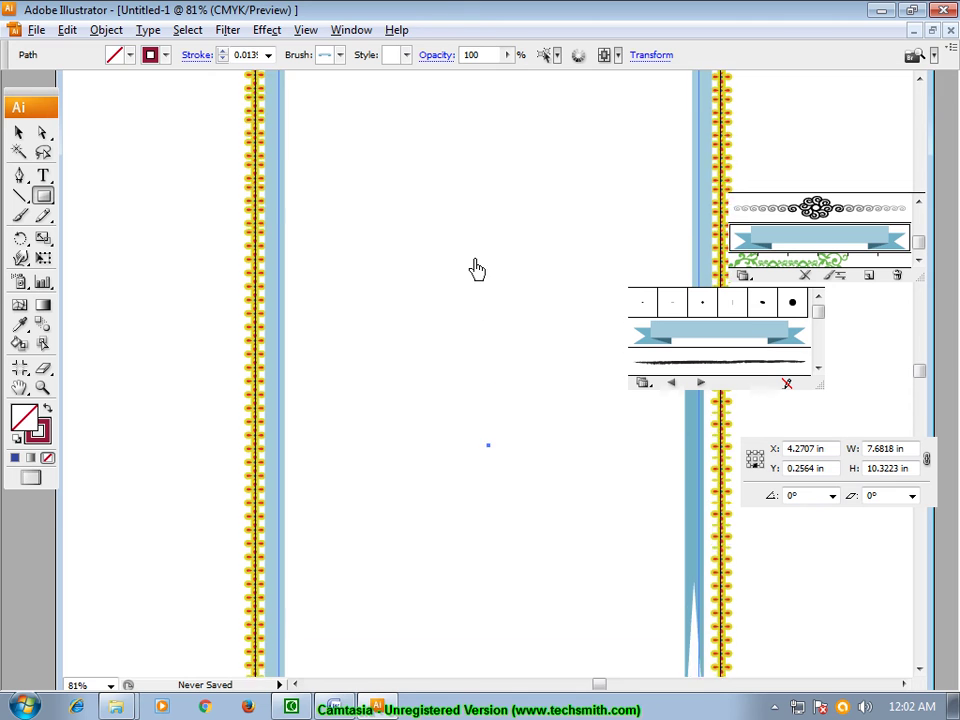
scroll(497, 272, up, 5)
scroll(504, 278, down, 1)
scroll(504, 278, down, 1)
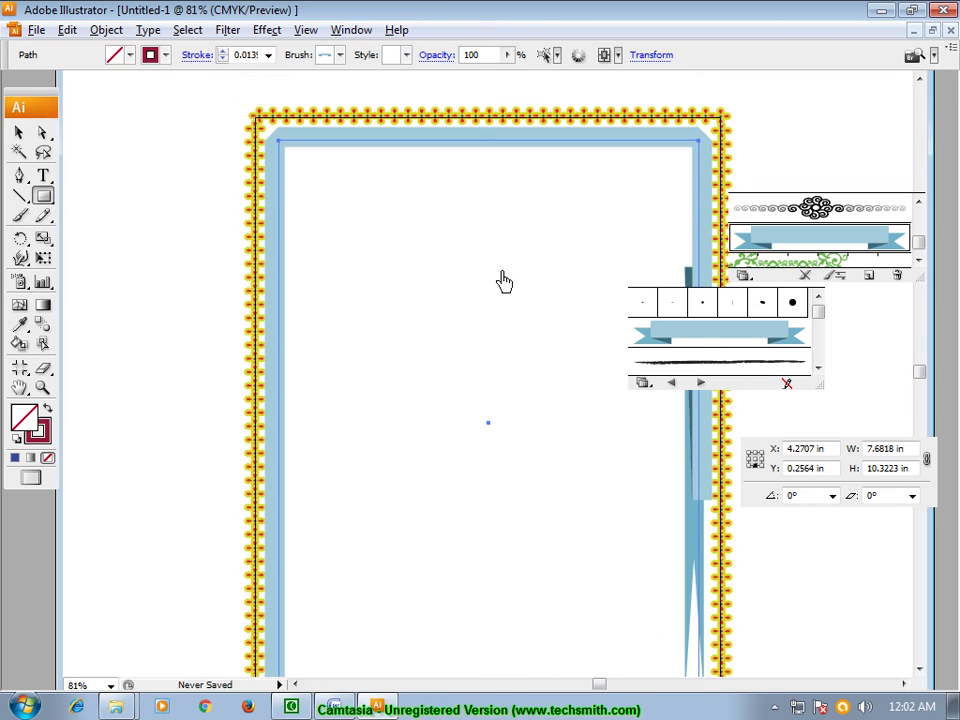
click(816, 339)
drag(816, 321, 820, 340)
Step: Settle on the green floral brush after the film-strip one, then draw a third inner rectangle
click(681, 370)
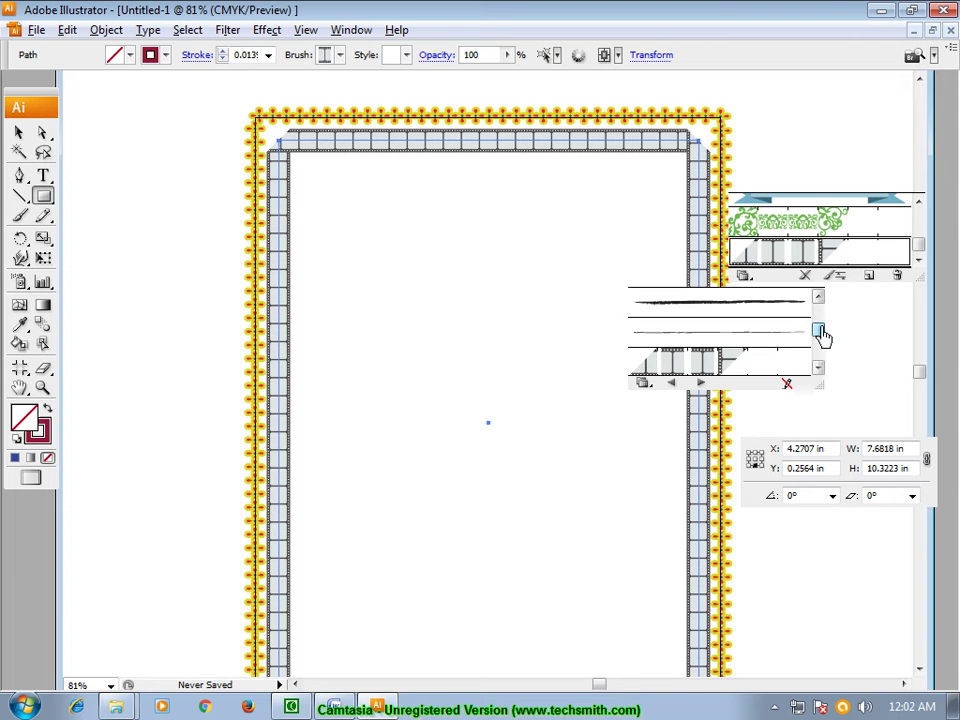
click(770, 220)
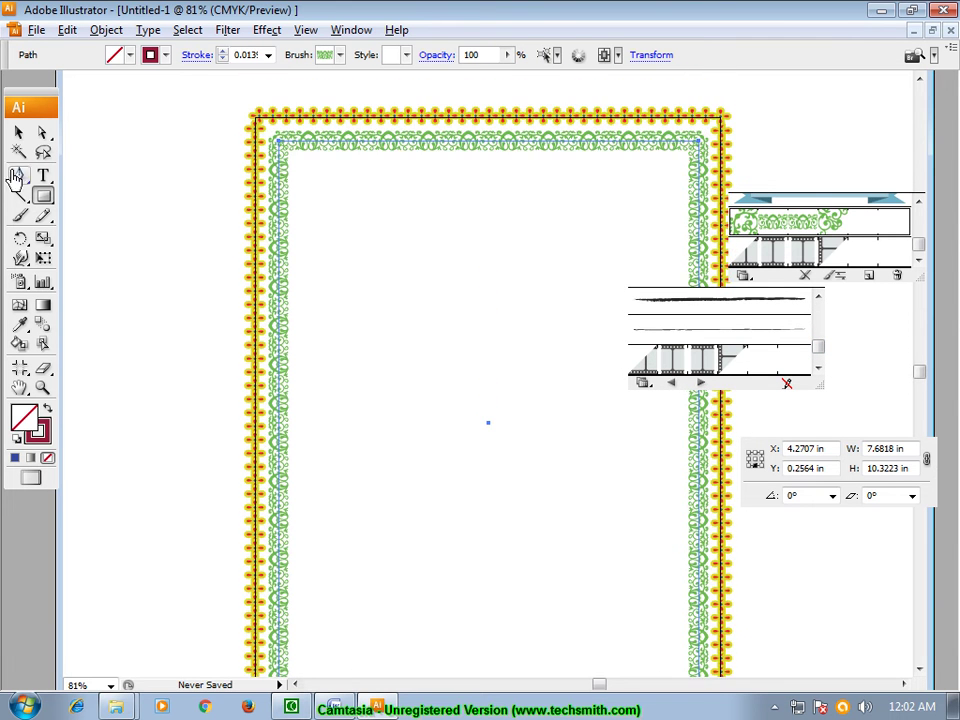
mouse_move(304, 190)
mouse_down()
mouse_move(624, 700)
mouse_move(633, 492)
mouse_up()
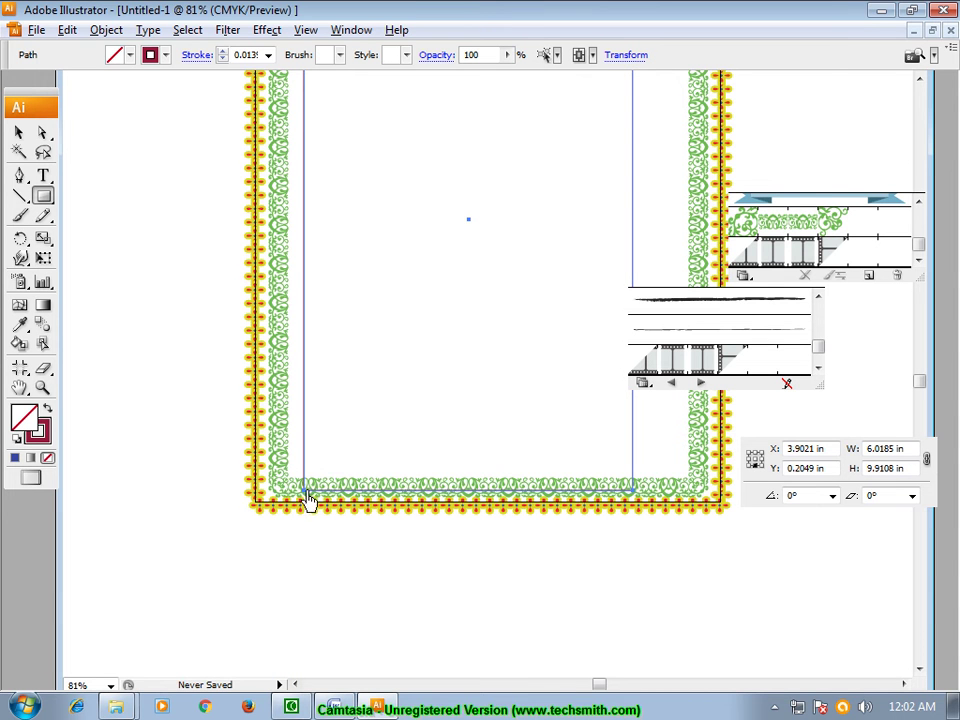
Step: Raise the innermost rectangle's bottom edge to shorten it
click(18, 132)
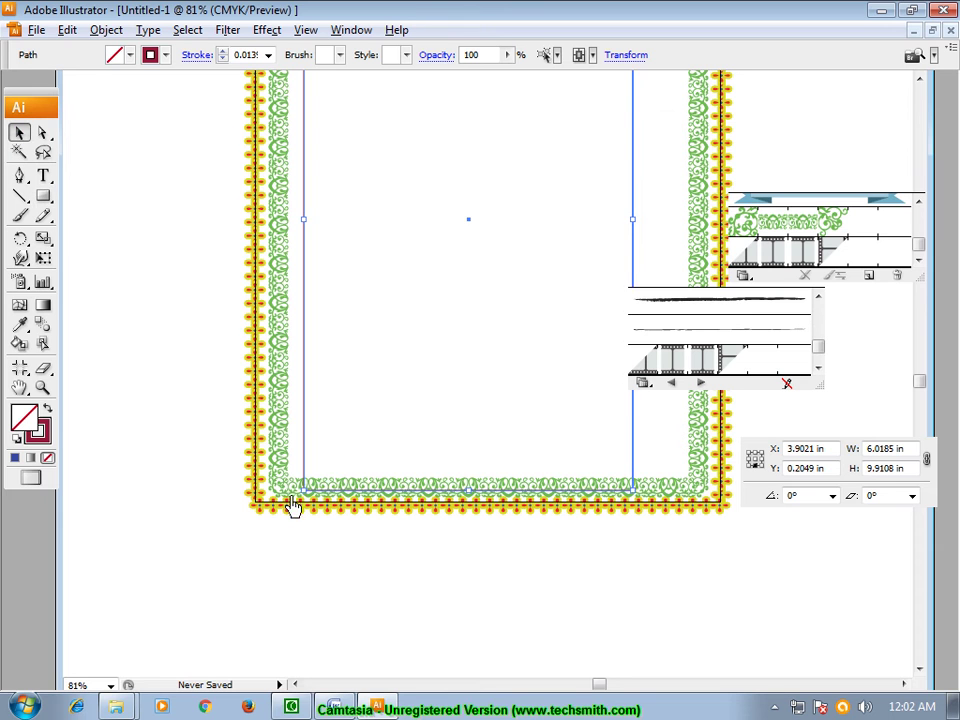
drag(306, 503, 306, 476)
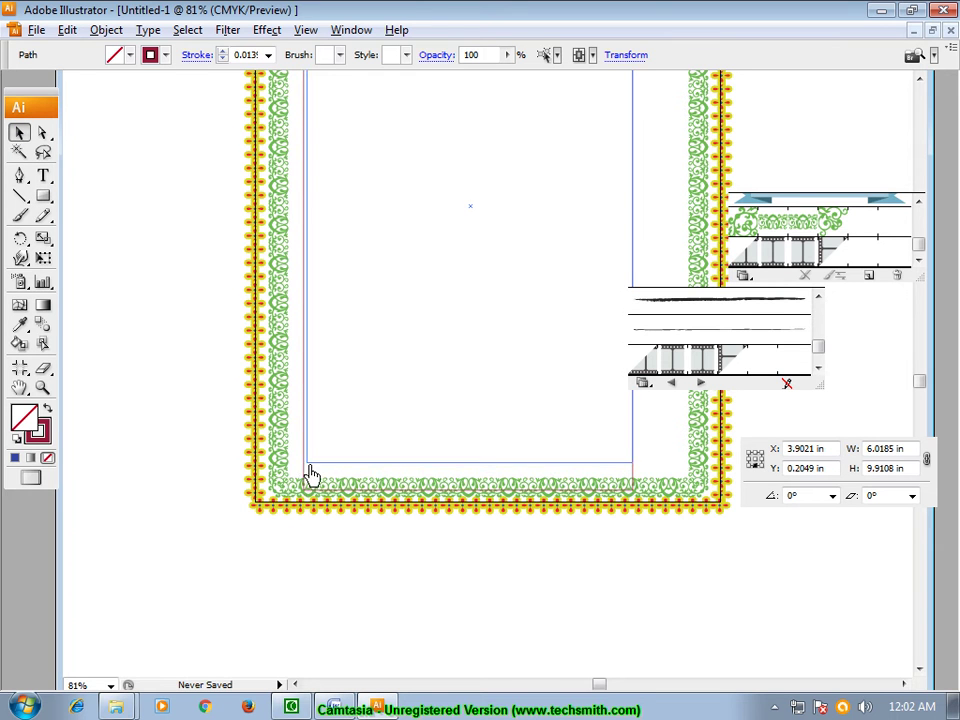
drag(306, 476, 308, 476)
click(369, 559)
scroll(503, 300, up, 3)
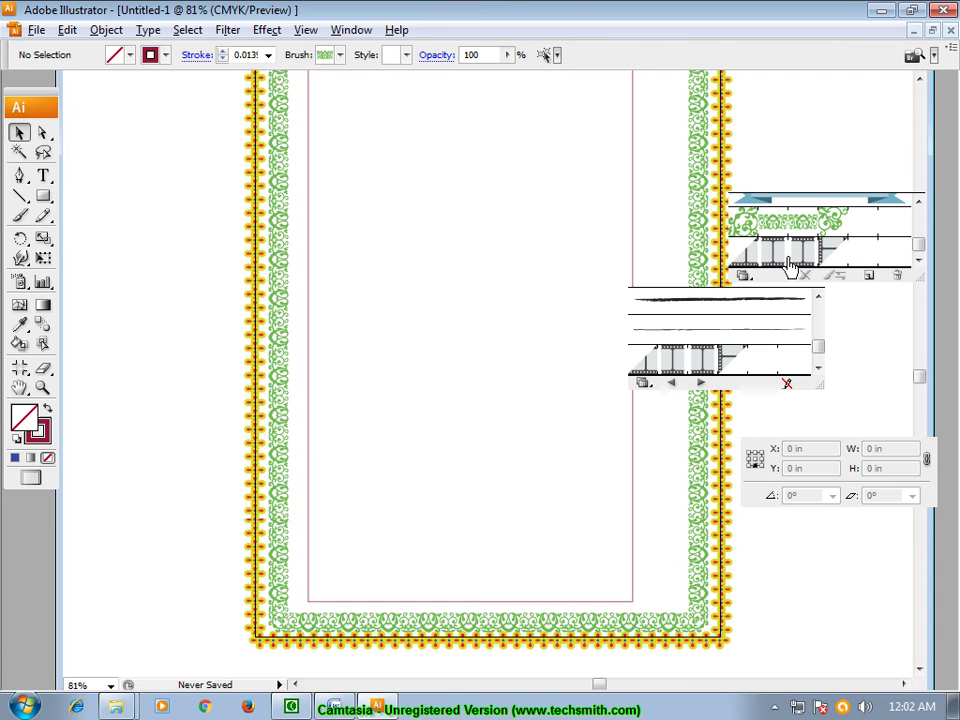
scroll(503, 192, up, 2)
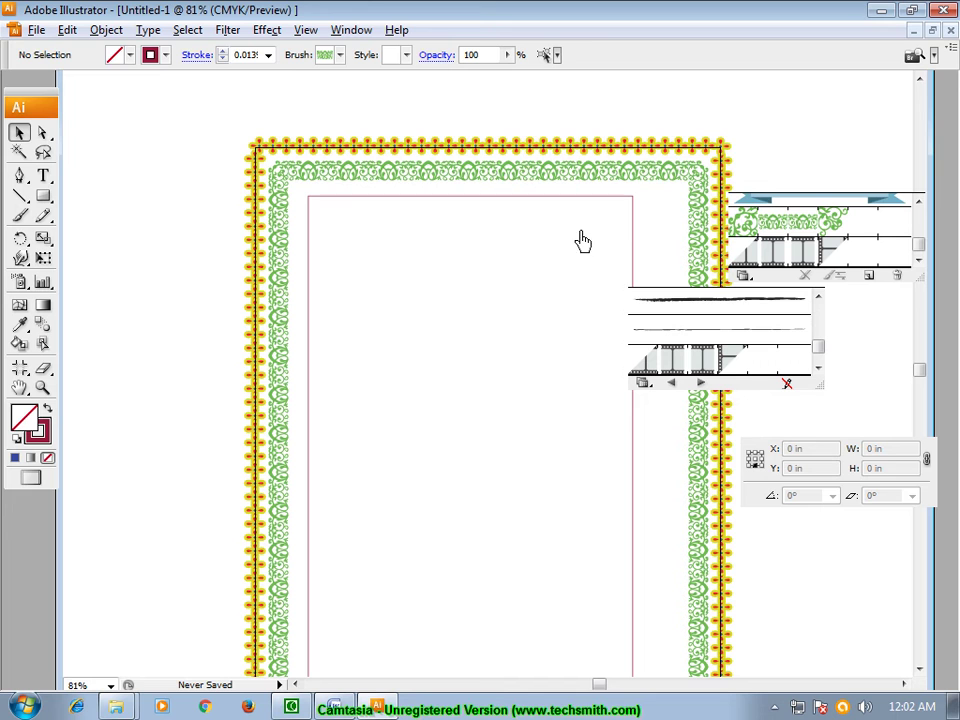
Step: Widen the innermost rectangle rightward to about 6.62 × 9.48 in, centred in the green border
click(632, 250)
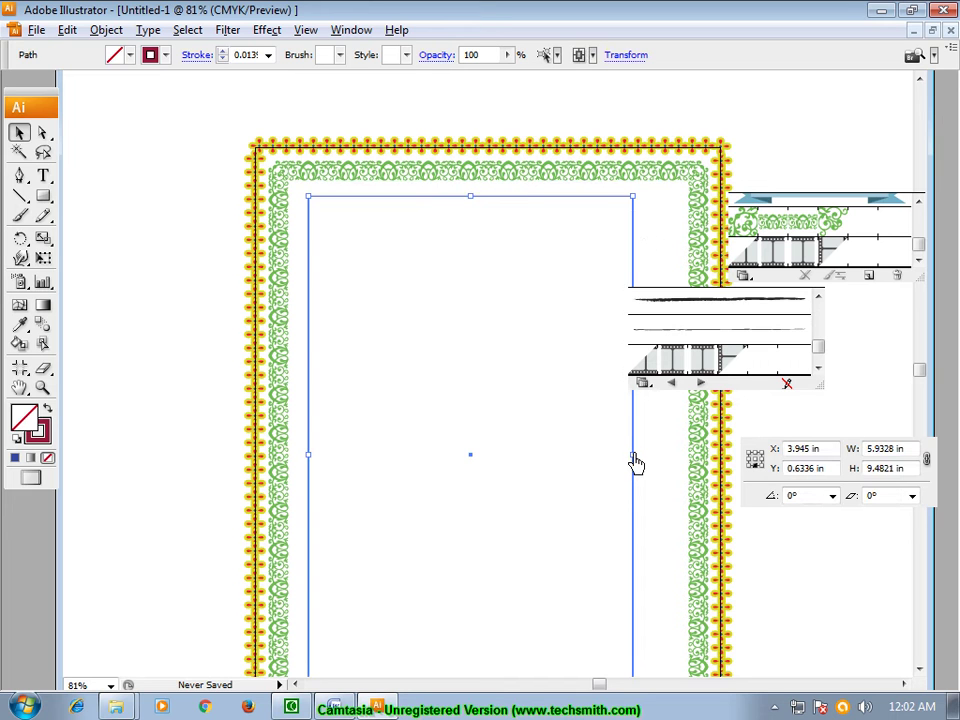
drag(636, 462, 670, 468)
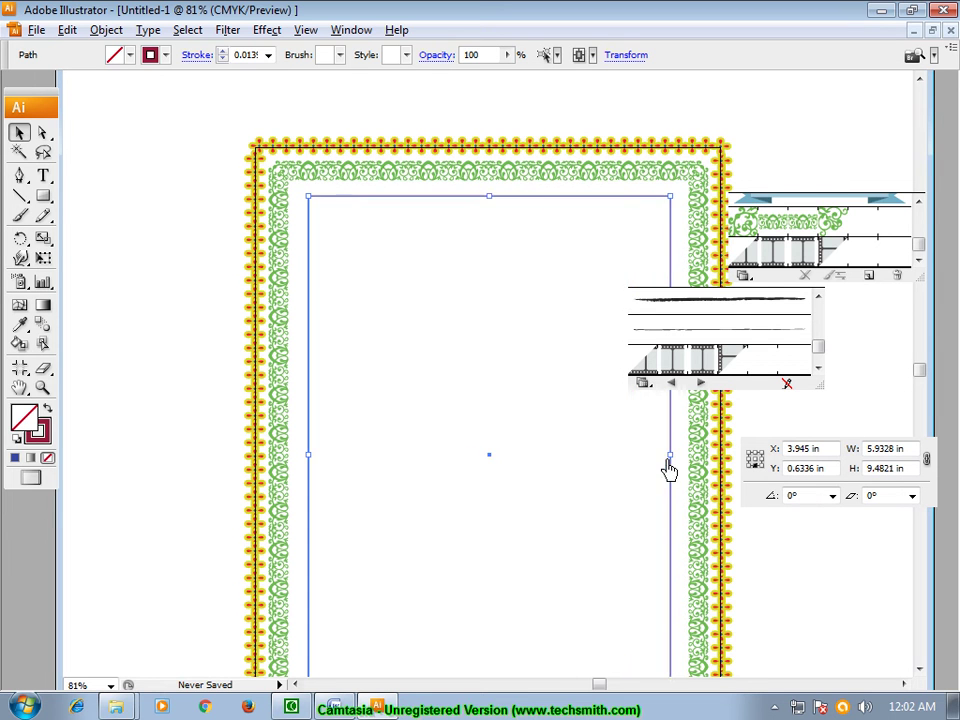
scroll(634, 135, down, 3)
scroll(634, 133, up, 2)
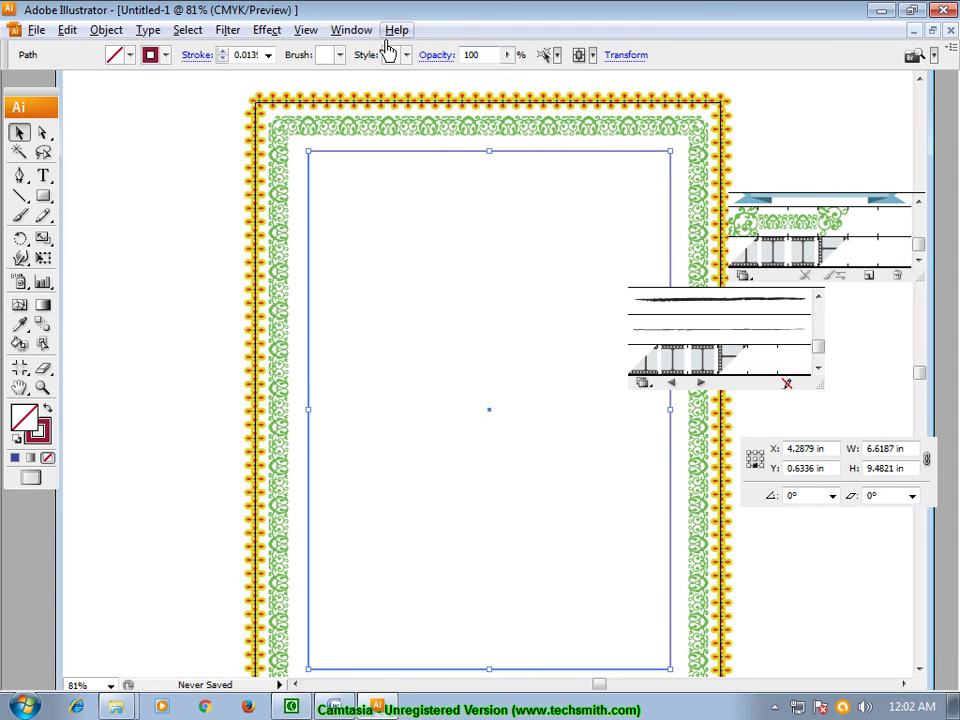
click(350, 30)
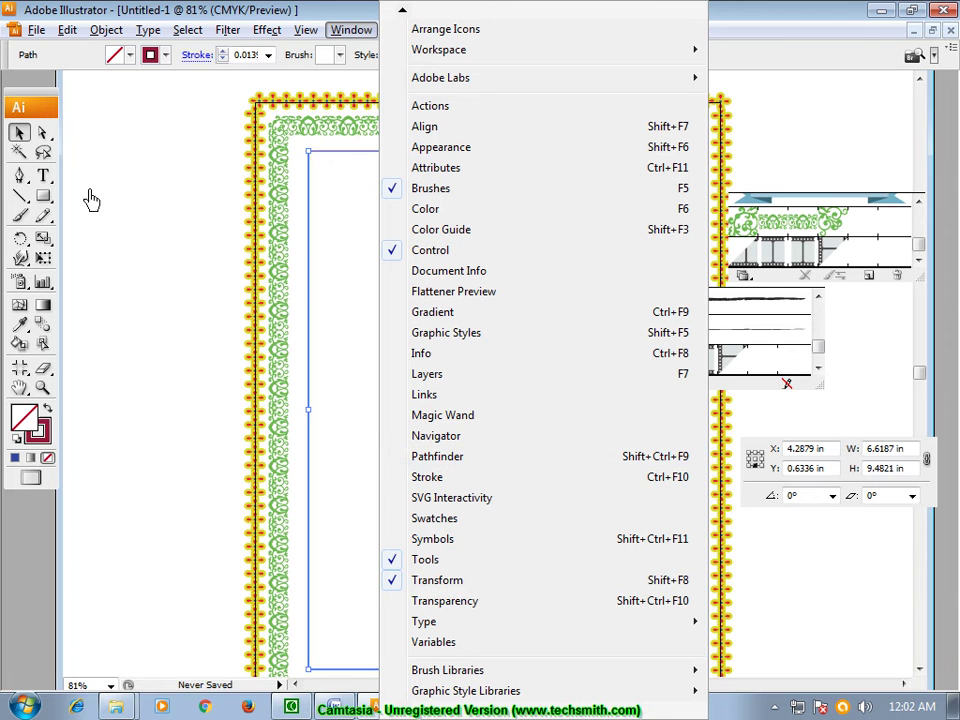
Step: Select the innermost rectangle and try a black ornamental brush on it
click(802, 114)
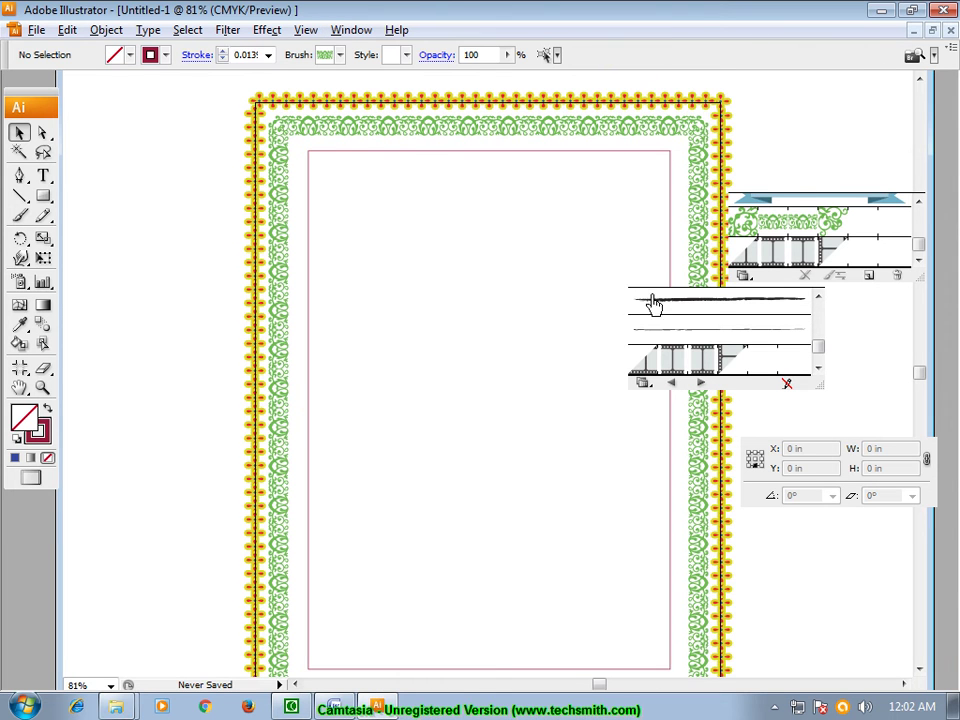
scroll(697, 610, down, 3)
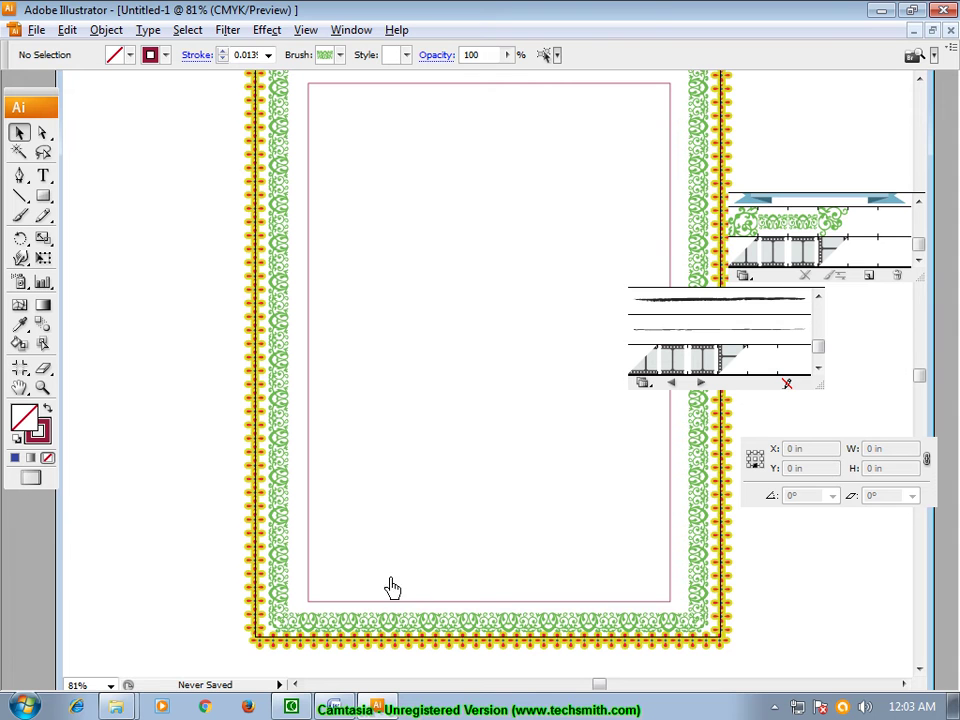
click(313, 439)
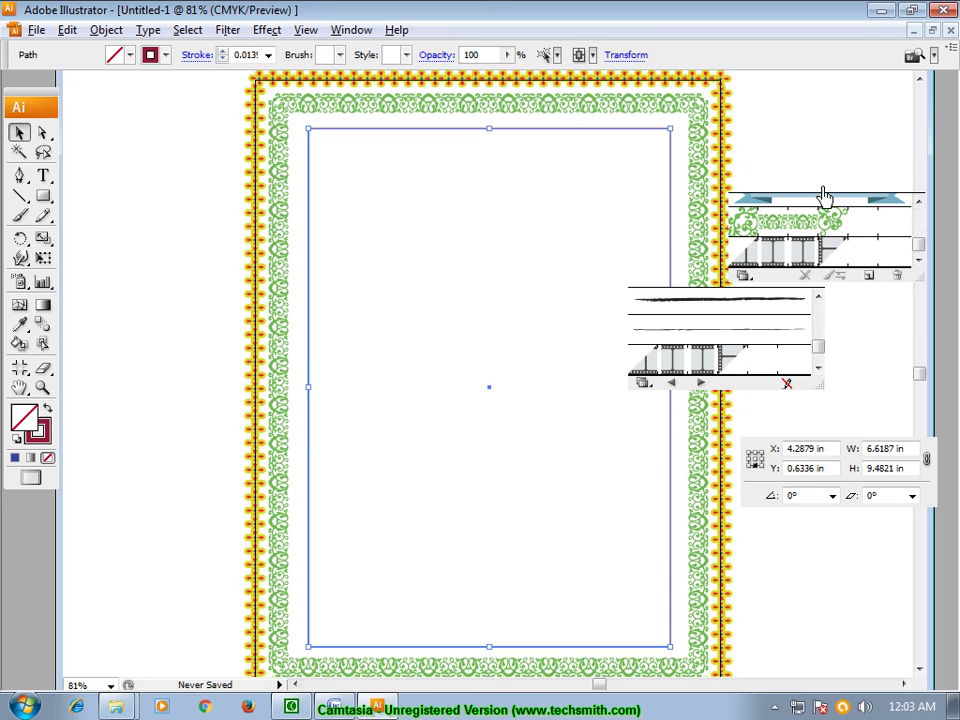
drag(922, 248, 917, 240)
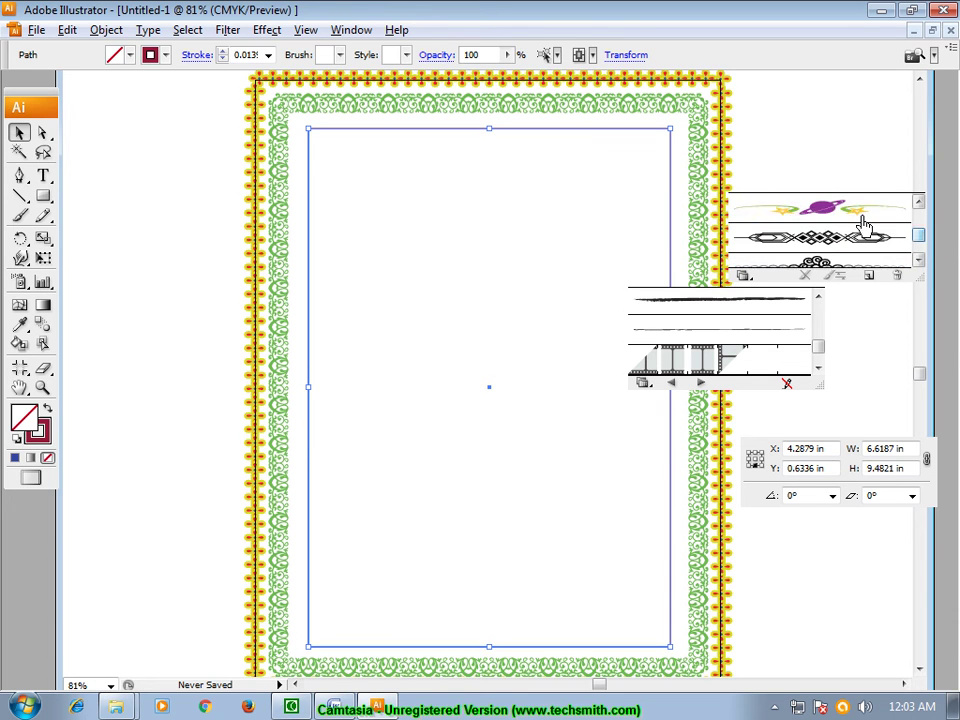
click(838, 245)
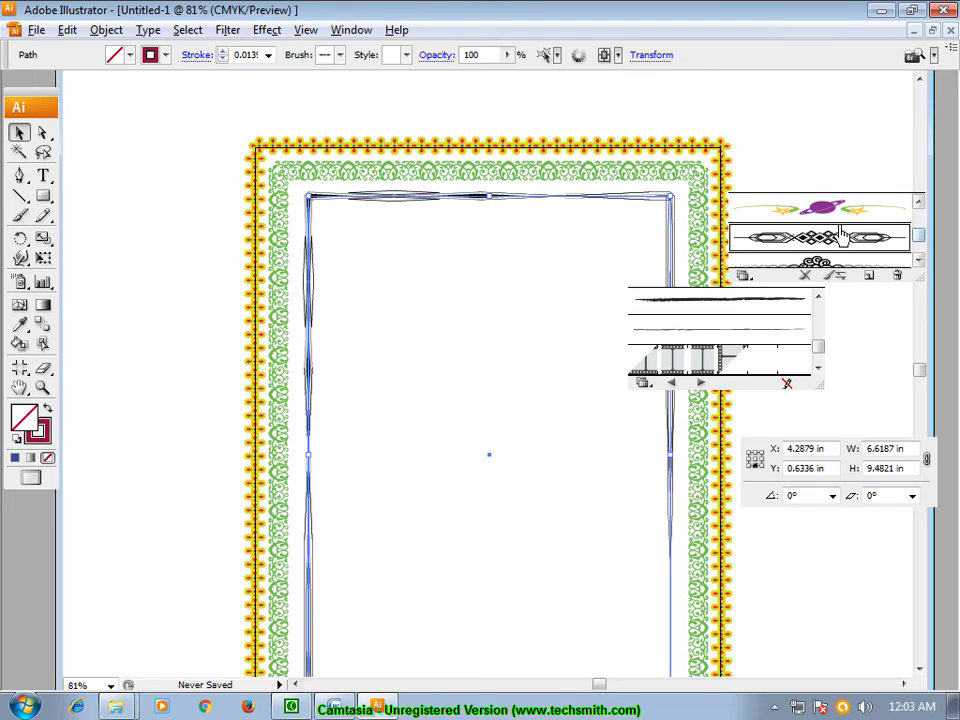
Step: Switch the innermost frame to the yellow sunflower brush
scroll(922, 240, up, 1)
mouse_move(922, 242)
mouse_down()
mouse_move(921, 232)
mouse_move(921, 254)
mouse_move(907, 212)
mouse_up()
click(742, 238)
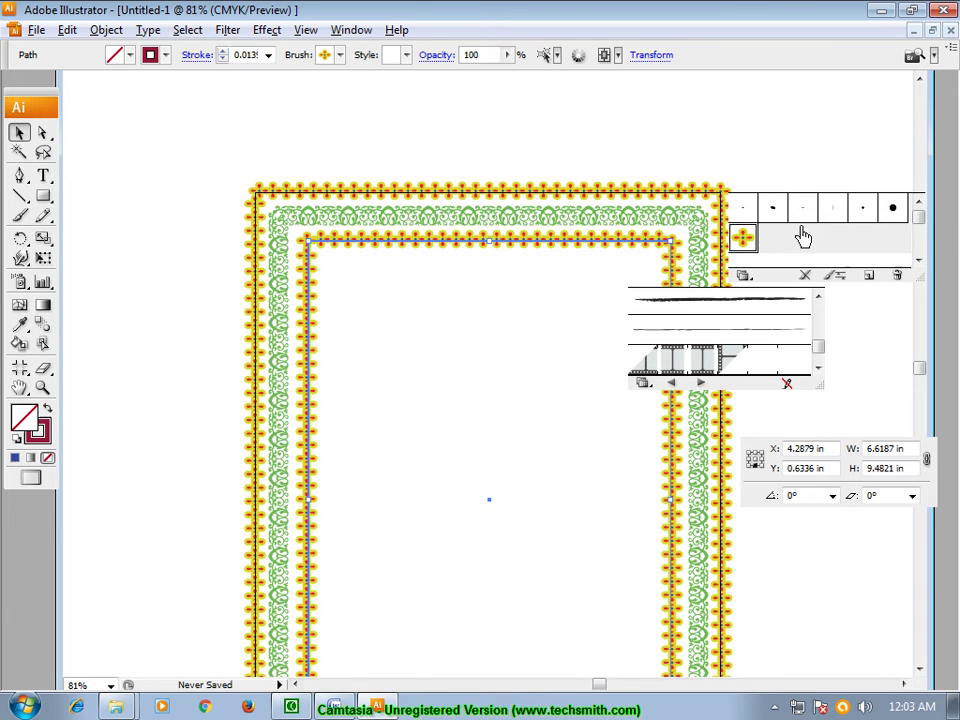
click(354, 30)
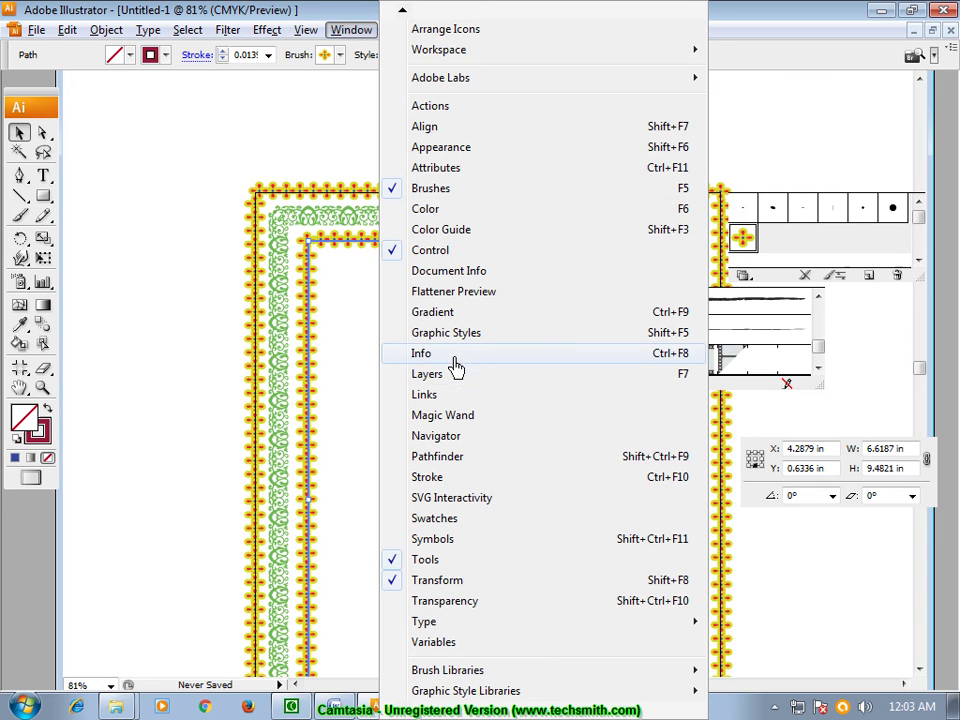
mouse_move(448, 670)
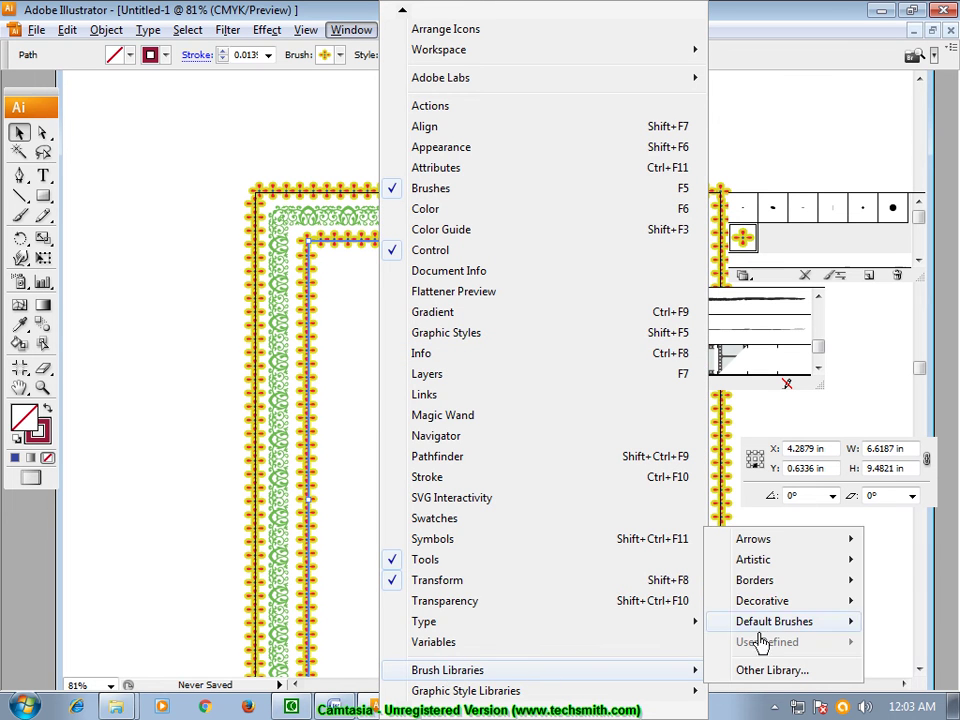
mouse_move(762, 601)
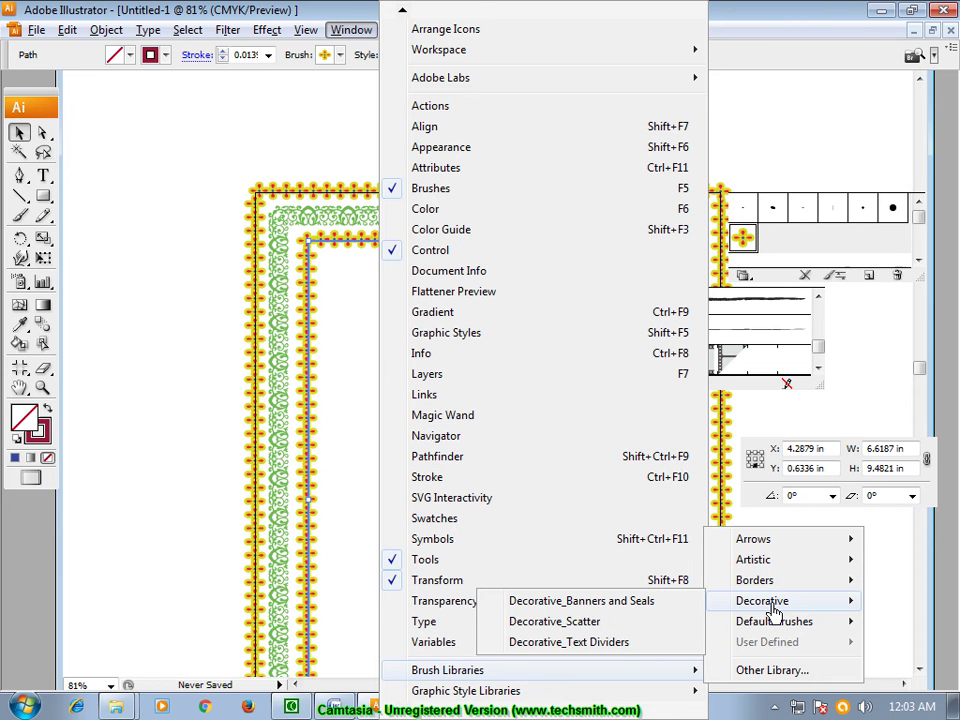
Step: From the Decorative_Banners and Seals library, try purple and light-blue banner brushes on the inner frame
click(660, 603)
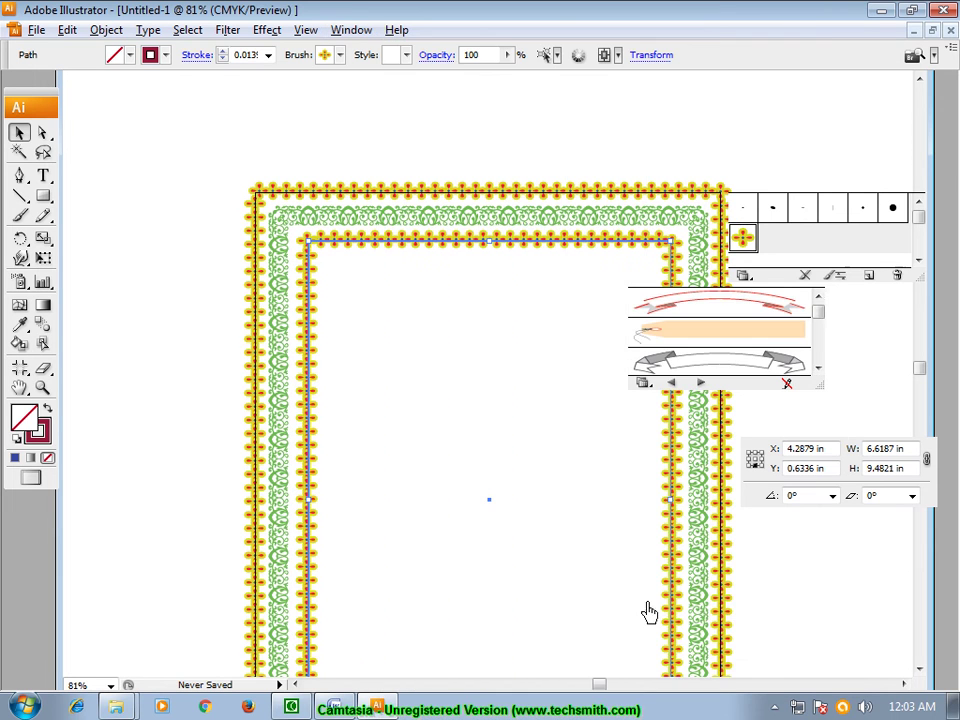
drag(821, 323, 818, 340)
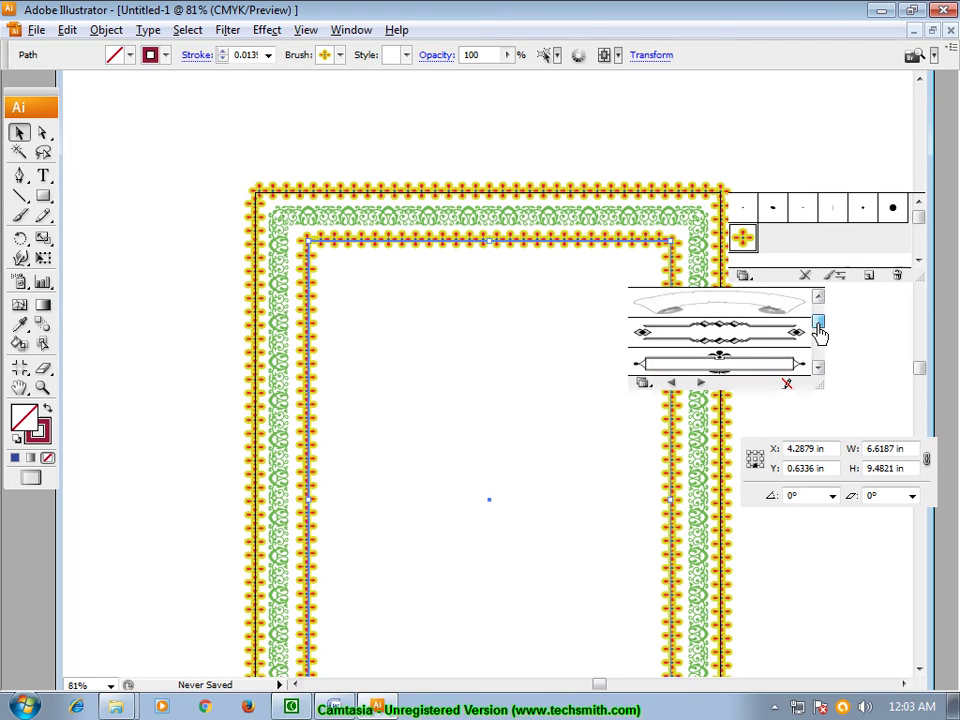
click(767, 313)
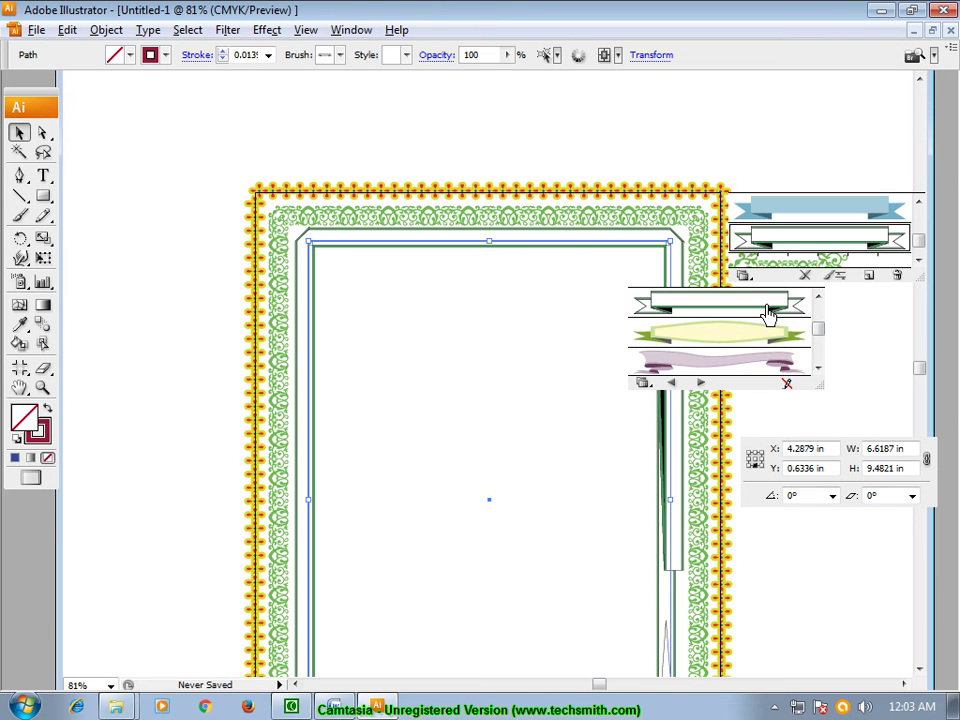
click(729, 368)
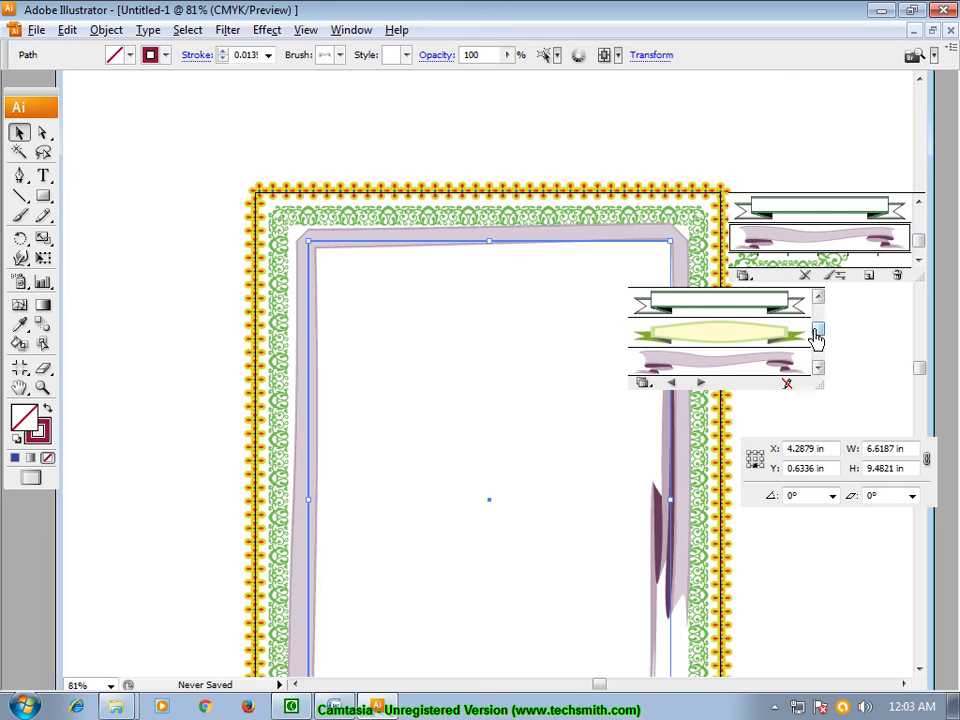
click(817, 345)
click(748, 339)
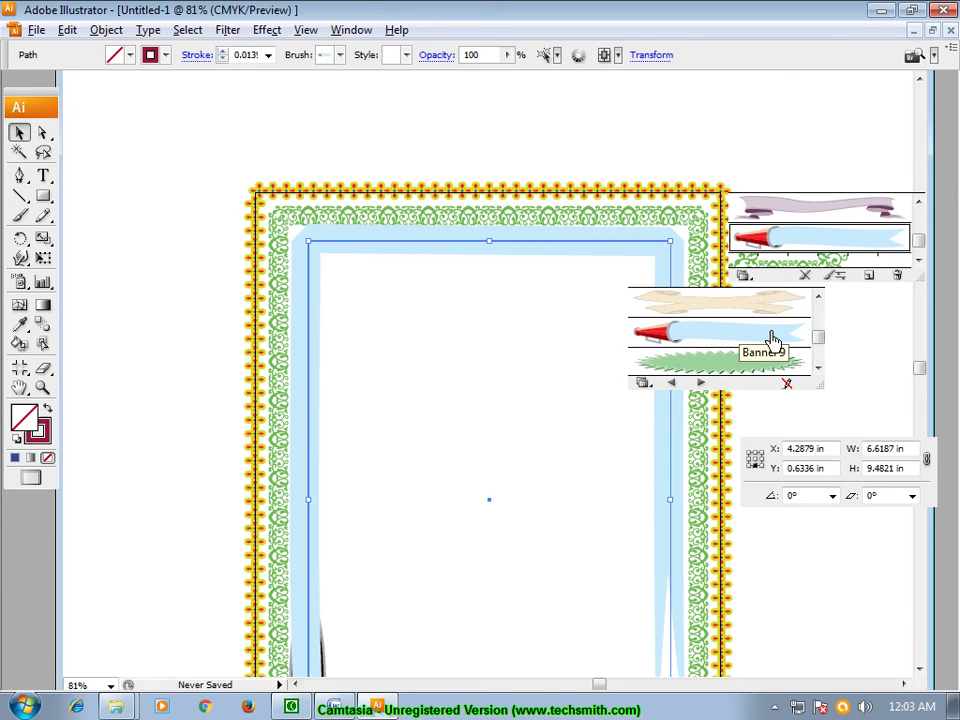
drag(817, 340, 829, 307)
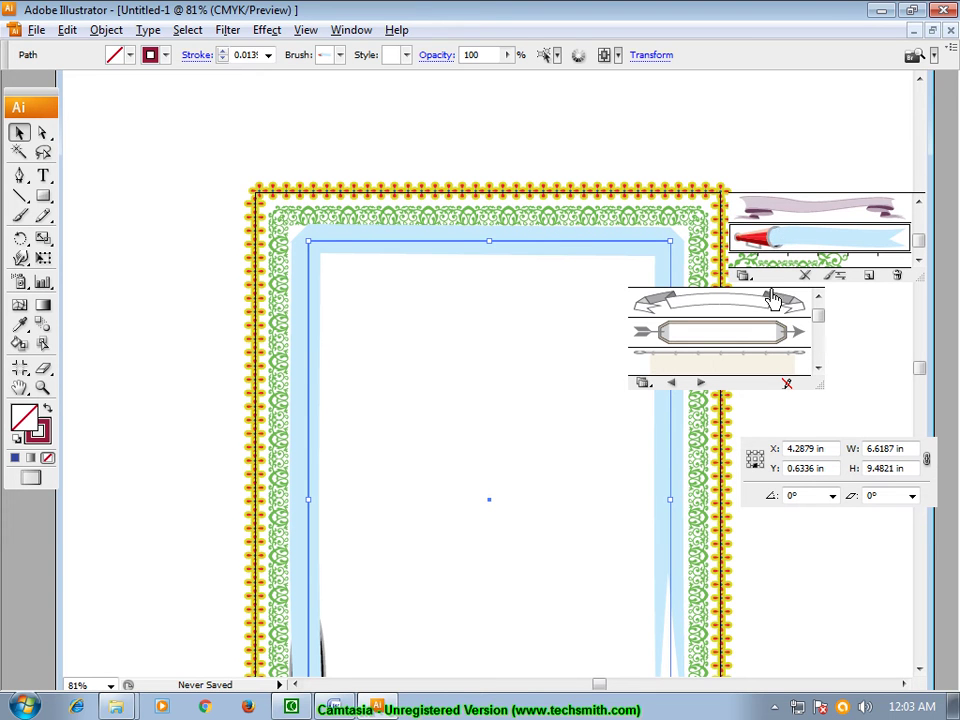
Step: Reselect the inner frame path and give it the purple banner brush
click(19, 134)
click(420, 330)
mouse_move(439, 338)
mouse_down()
mouse_move(379, 255)
mouse_move(380, 232)
mouse_up()
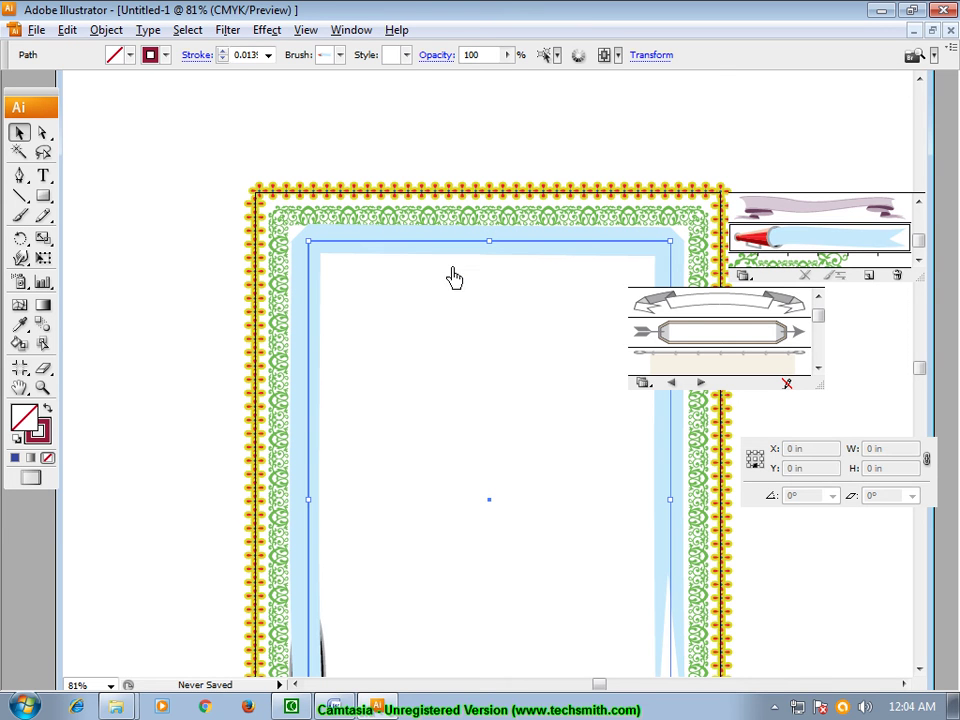
click(811, 222)
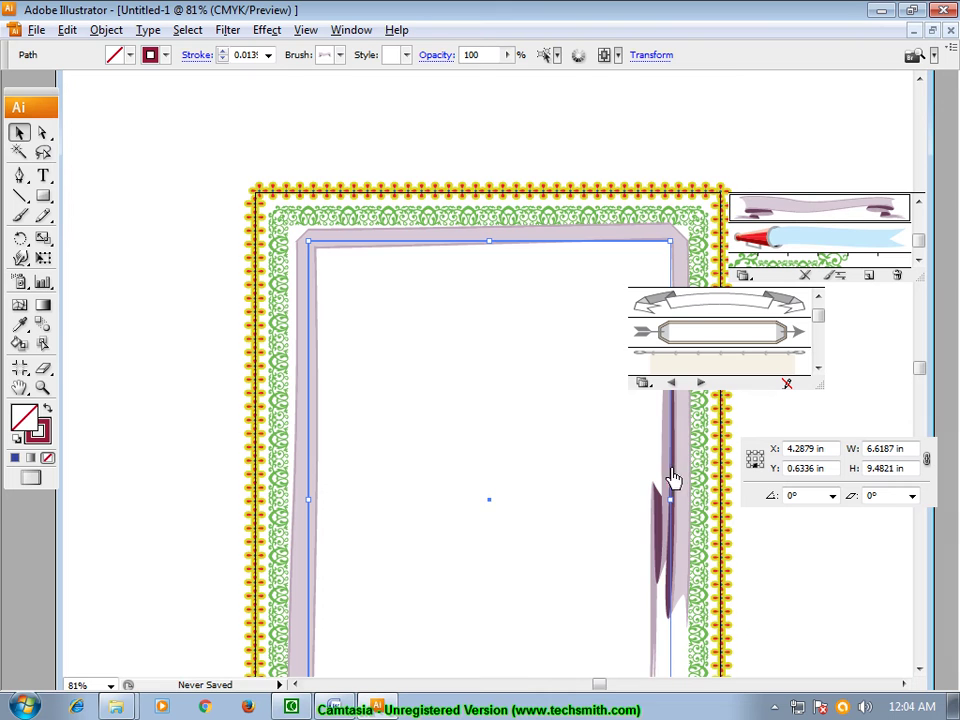
scroll(673, 484, down, 3)
scroll(673, 484, up, 2)
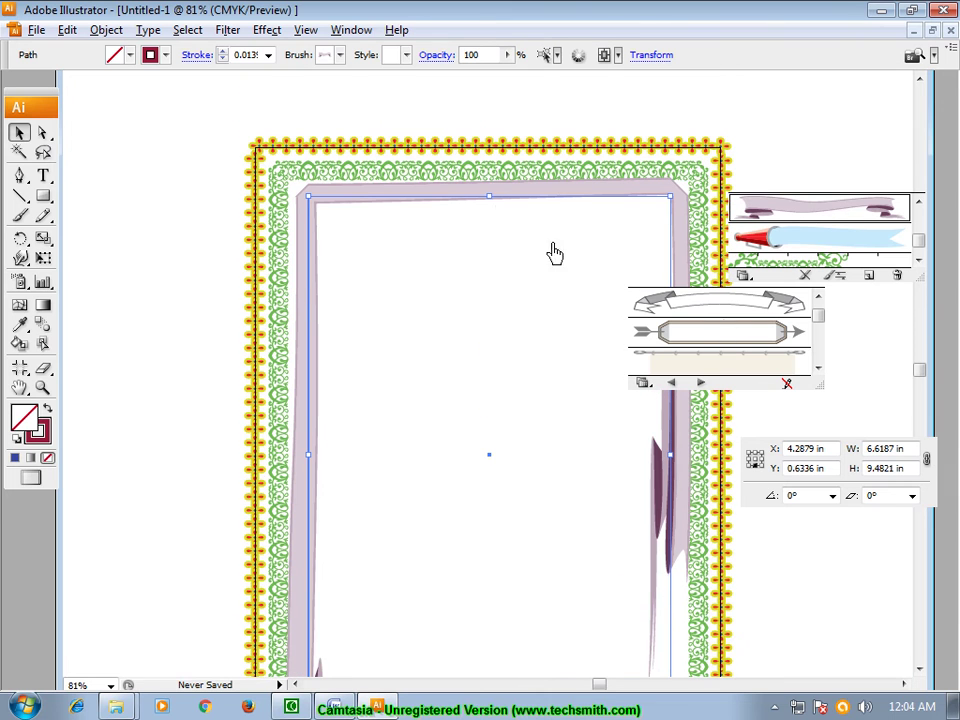
Step: Delete the banner-stroked inner frame path
key(Delete)
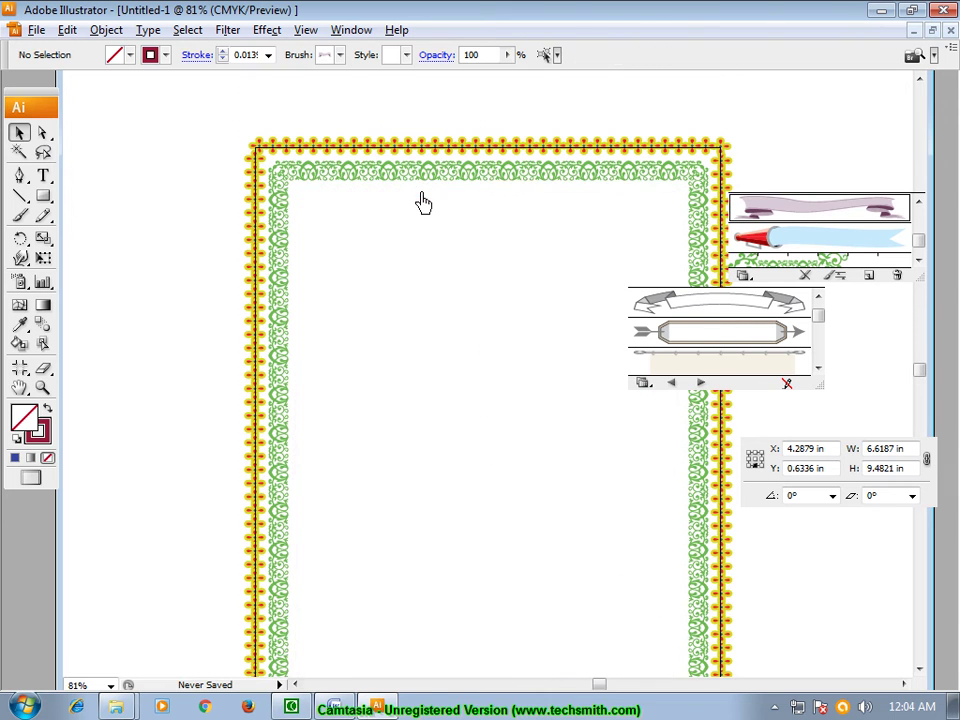
scroll(587, 283, down, 3)
scroll(587, 283, up, 3)
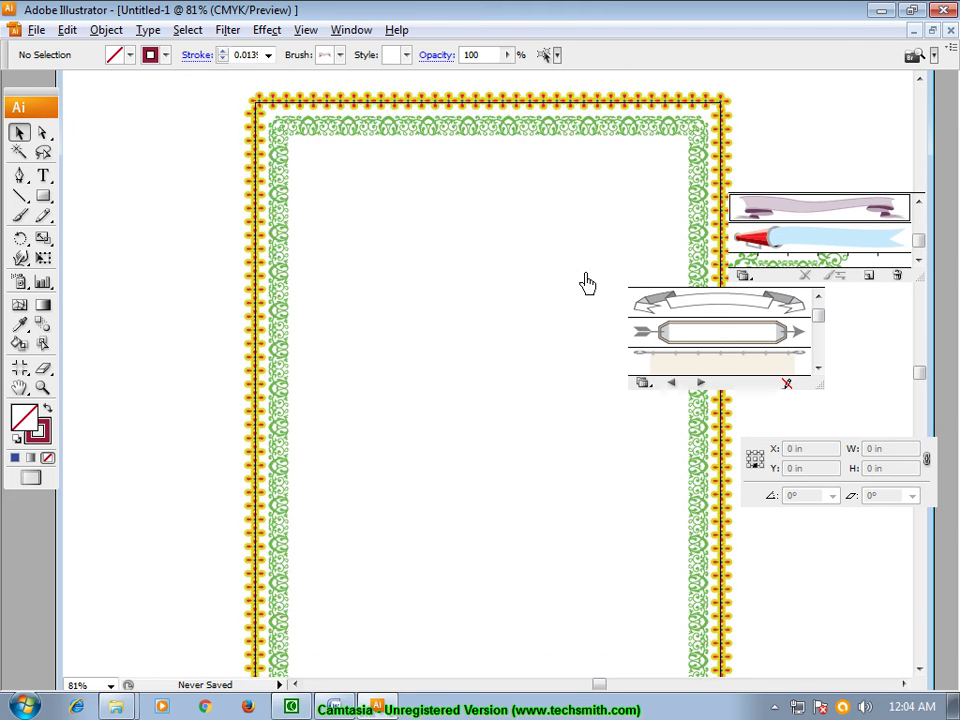
Step: Place a Type tool insertion point near the centre of the page
drag(651, 276, 828, 334)
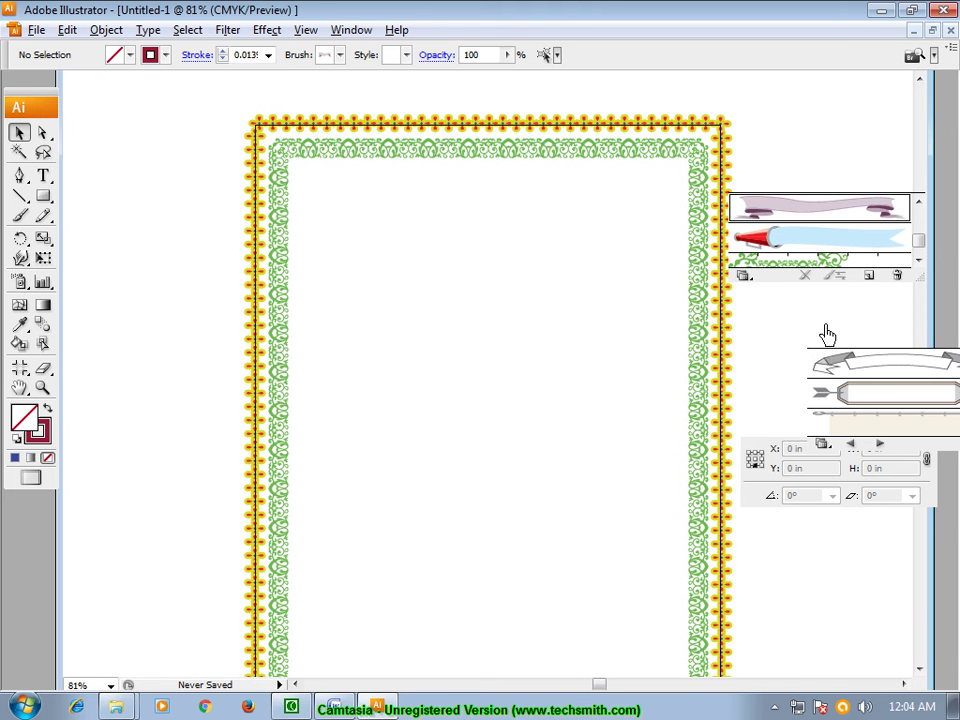
scroll(617, 300, down, 2)
scroll(619, 300, up, 1)
scroll(617, 298, up, 2)
scroll(608, 291, down, 1)
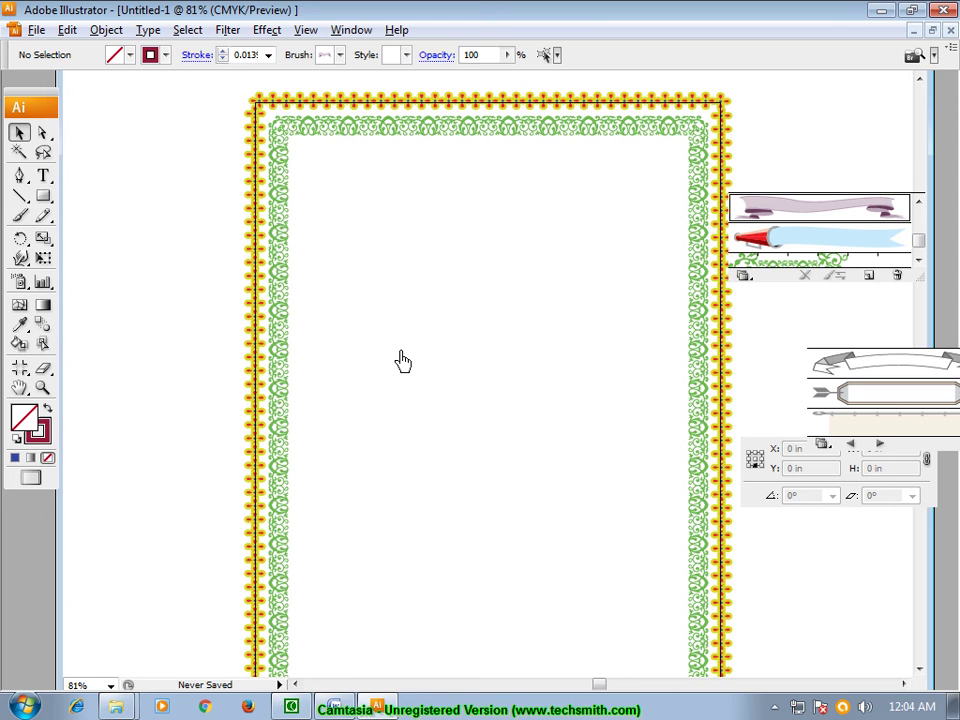
scroll(555, 195, down, 1)
scroll(563, 215, down, 3)
scroll(560, 220, up, 2)
scroll(315, 250, up, 1)
scroll(311, 263, up, 3)
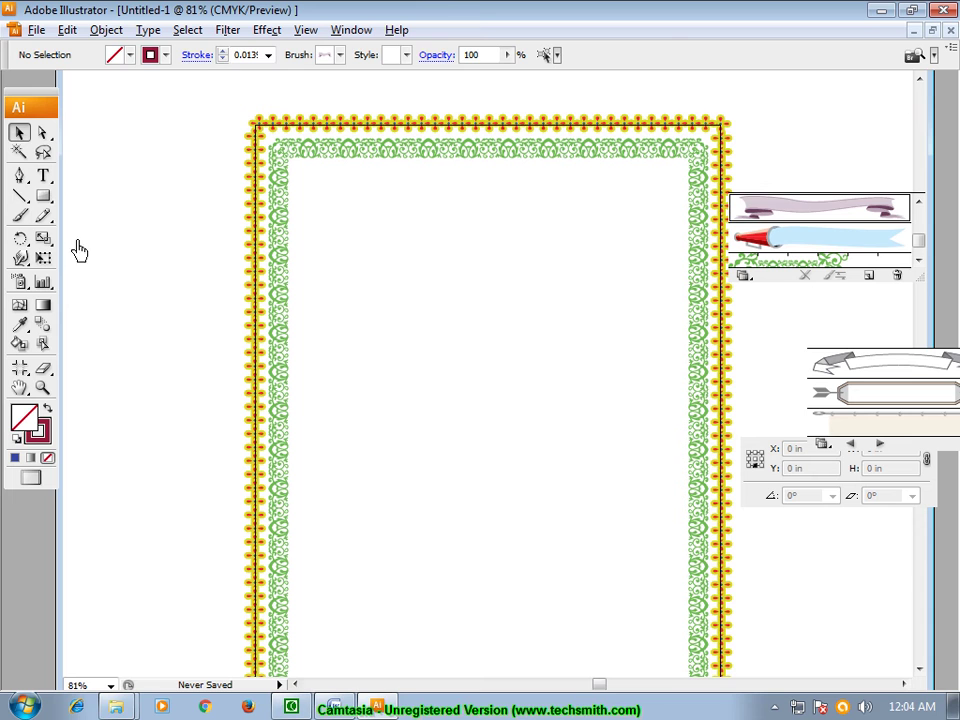
click(43, 176)
click(388, 410)
text(Eid Mubara)
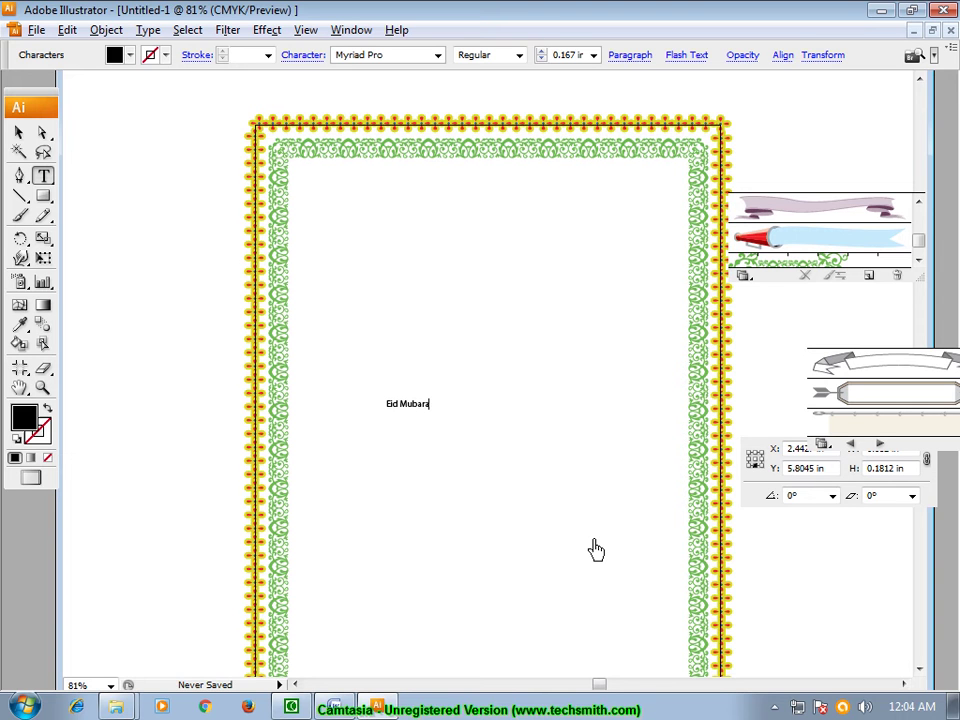
Step: Select the 'Eid Mubara' text and move it up near the top border
click(19, 133)
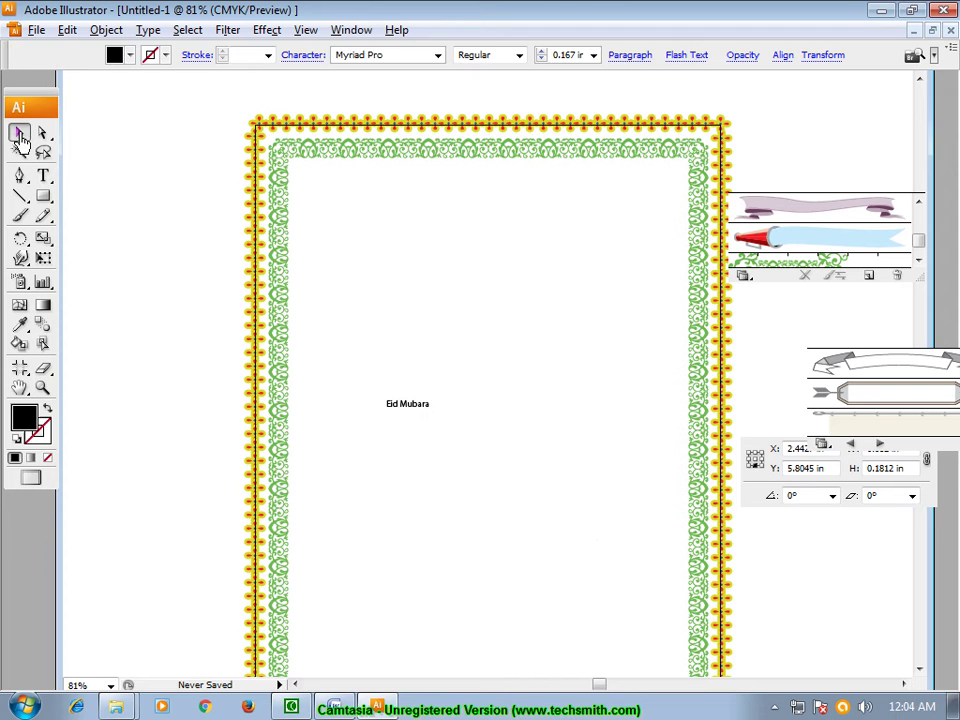
click(415, 405)
mouse_move(420, 415)
mouse_down()
mouse_move(451, 208)
mouse_move(648, 254)
mouse_move(548, 215)
mouse_move(472, 240)
mouse_up()
Step: Stretch the heading wider from both sides and centre it between the green borders
drag(360, 210, 306, 210)
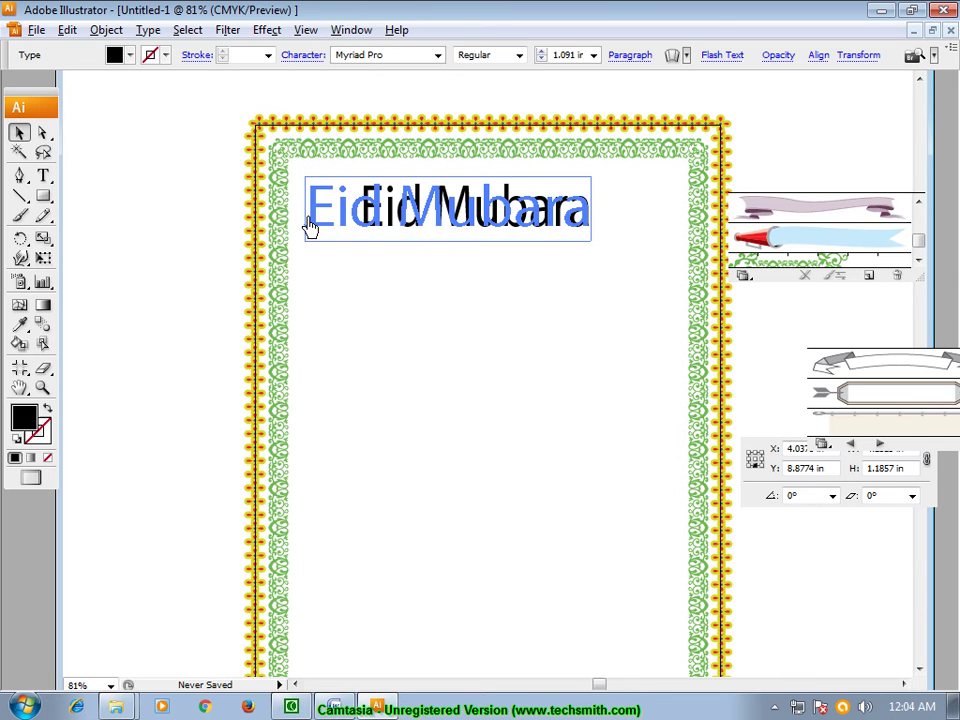
drag(592, 214, 619, 218)
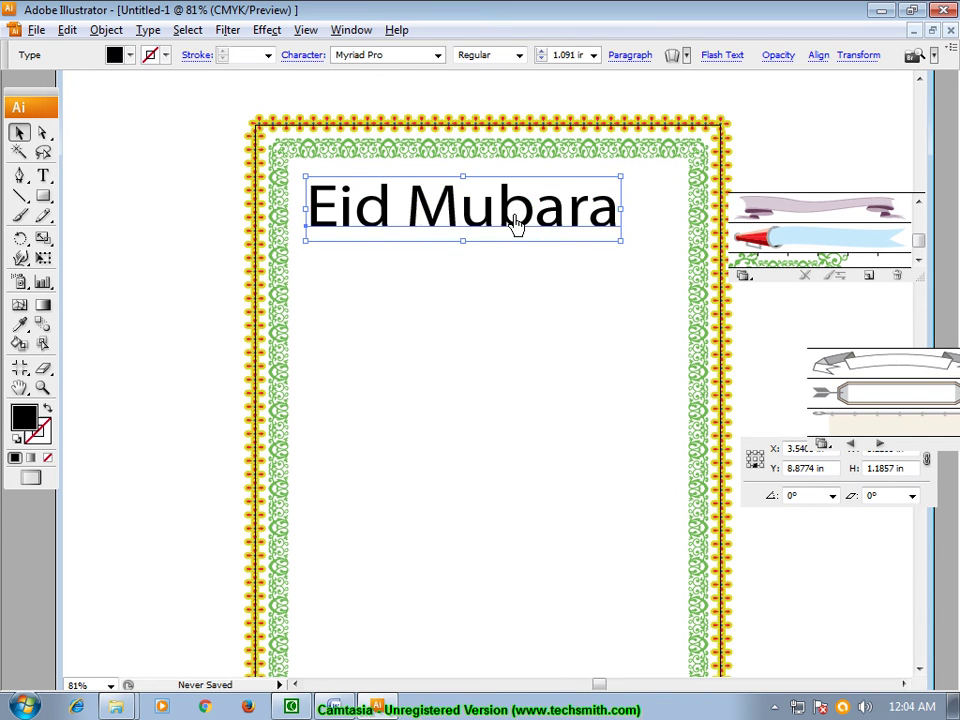
mouse_move(514, 225)
mouse_down()
mouse_move(553, 222)
mouse_move(507, 221)
mouse_up()
click(530, 287)
click(350, 30)
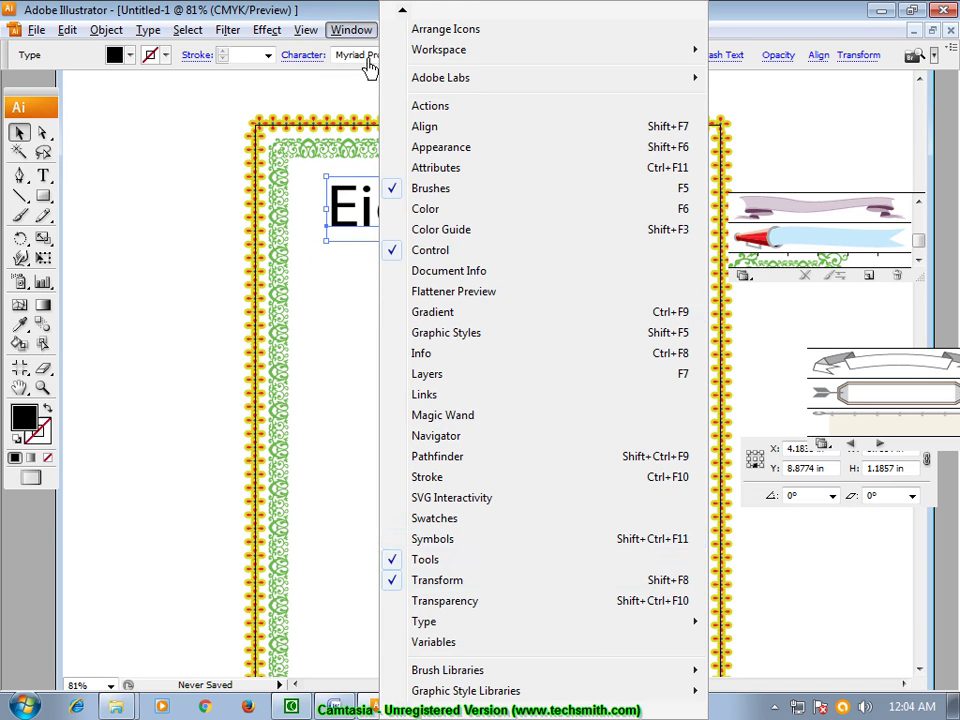
mouse_move(424, 621)
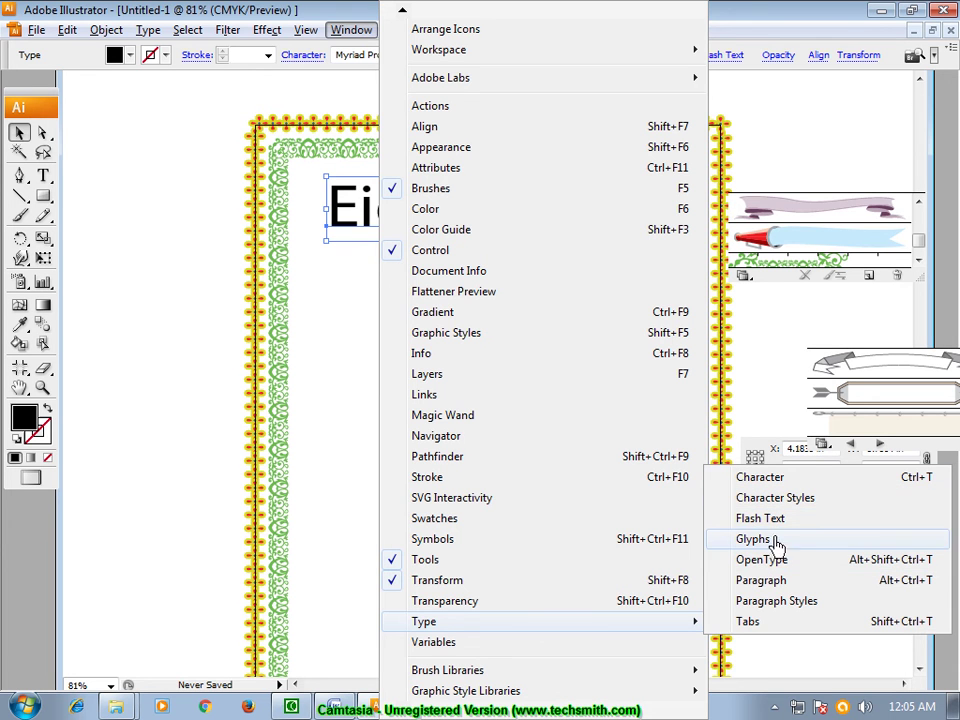
Step: Select the Eid Mubara heading and open the Effect menu at Stylize
click(200, 311)
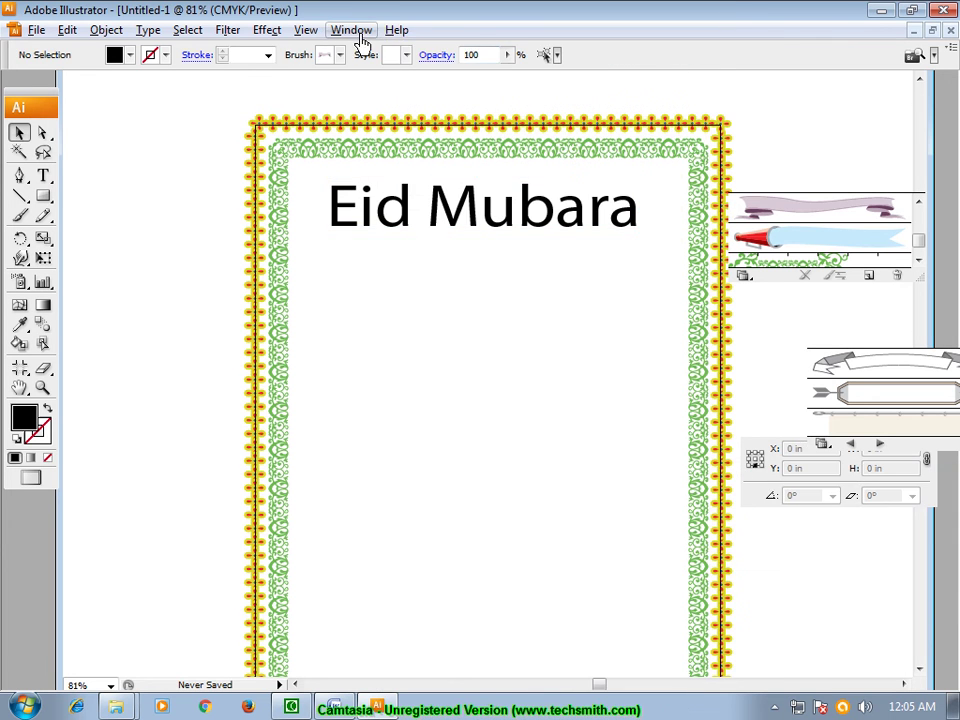
click(355, 33)
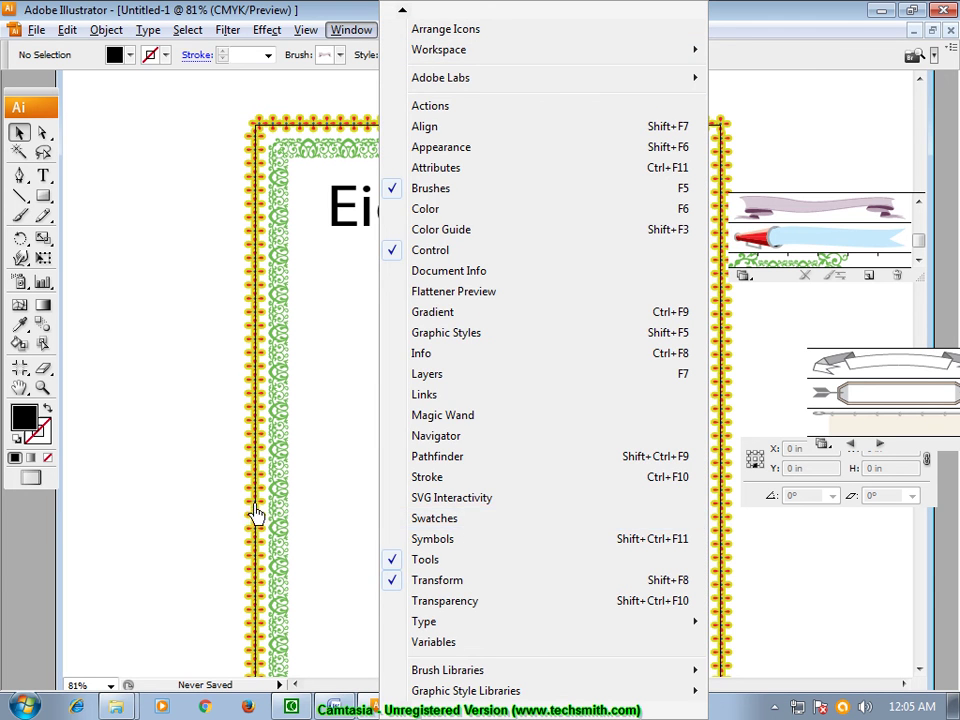
click(180, 500)
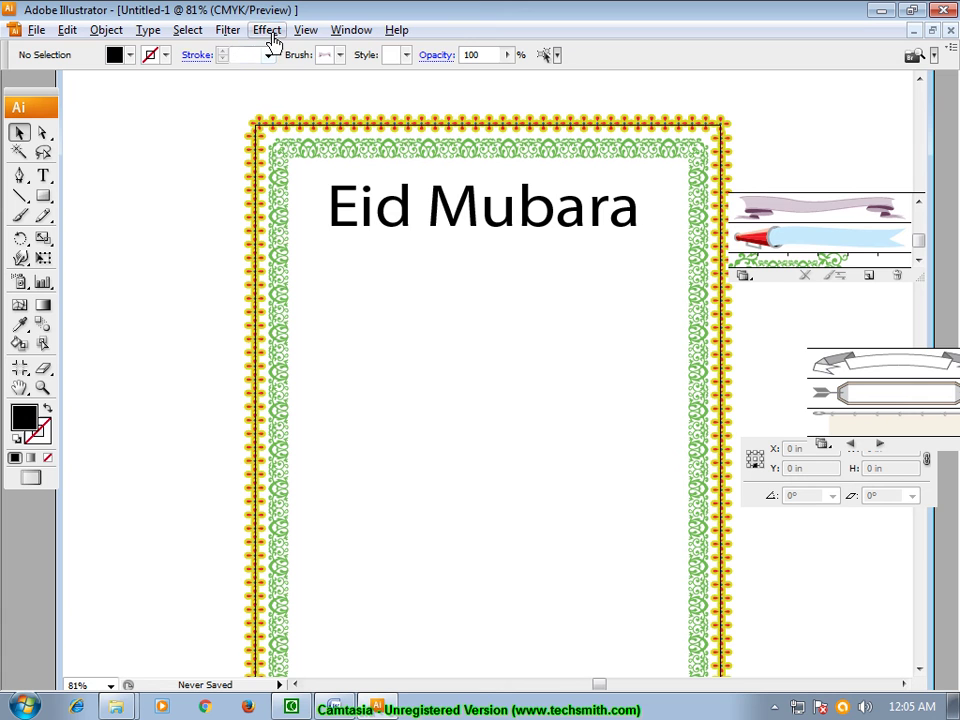
click(268, 30)
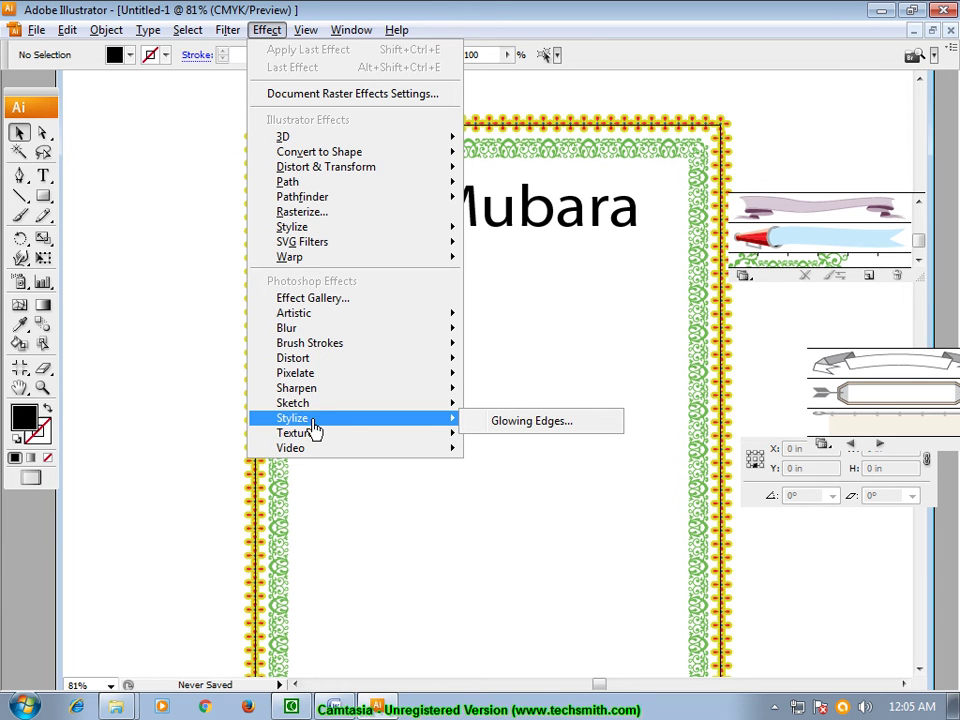
mouse_move(294, 358)
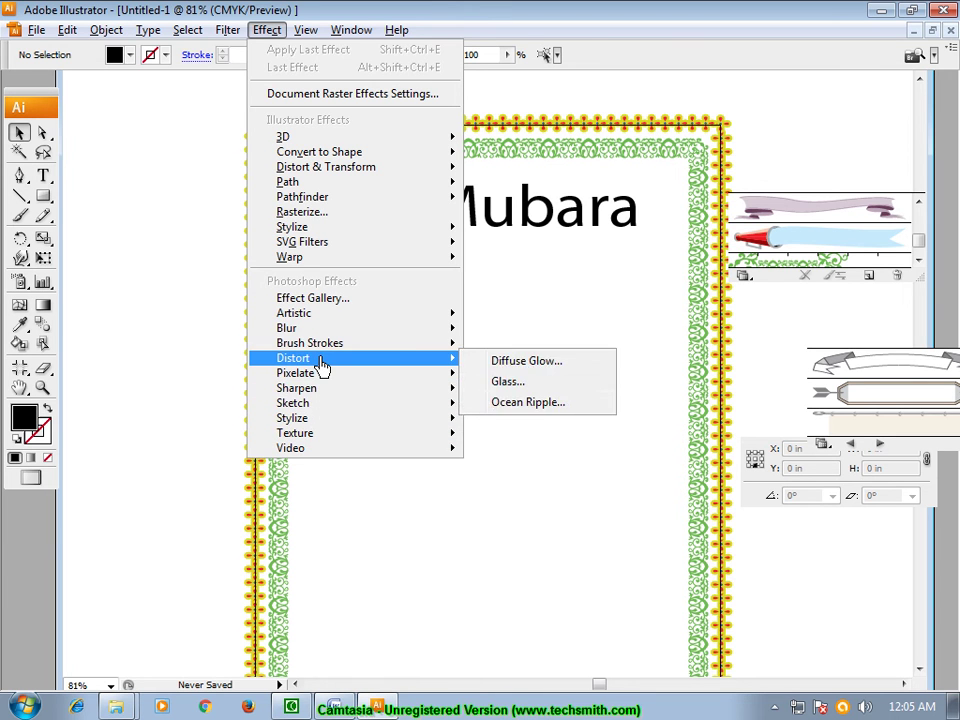
click(565, 205)
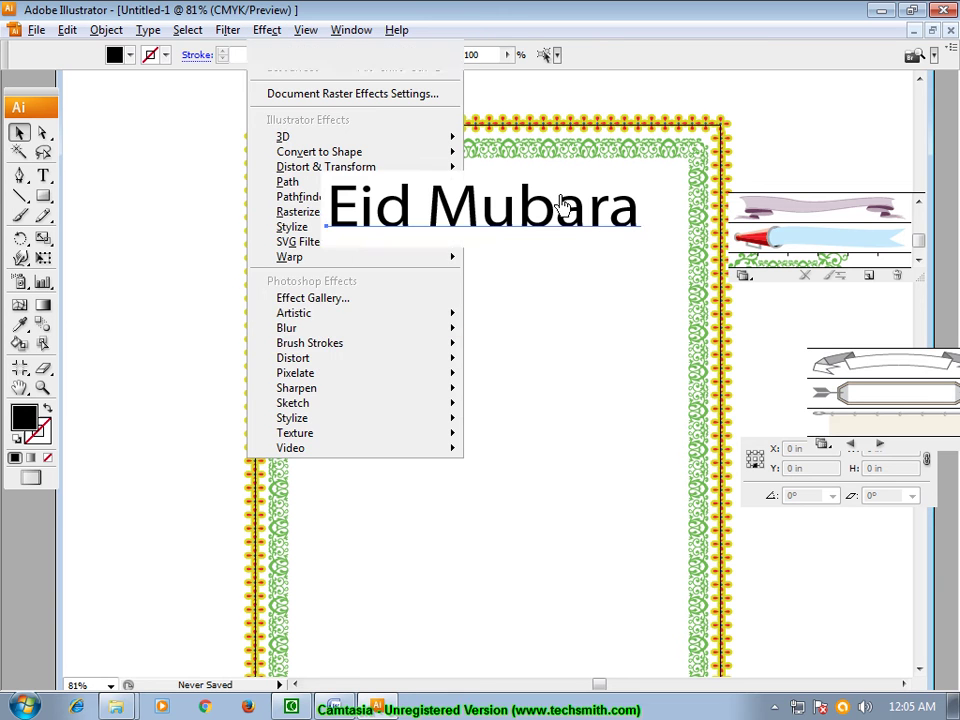
click(265, 32)
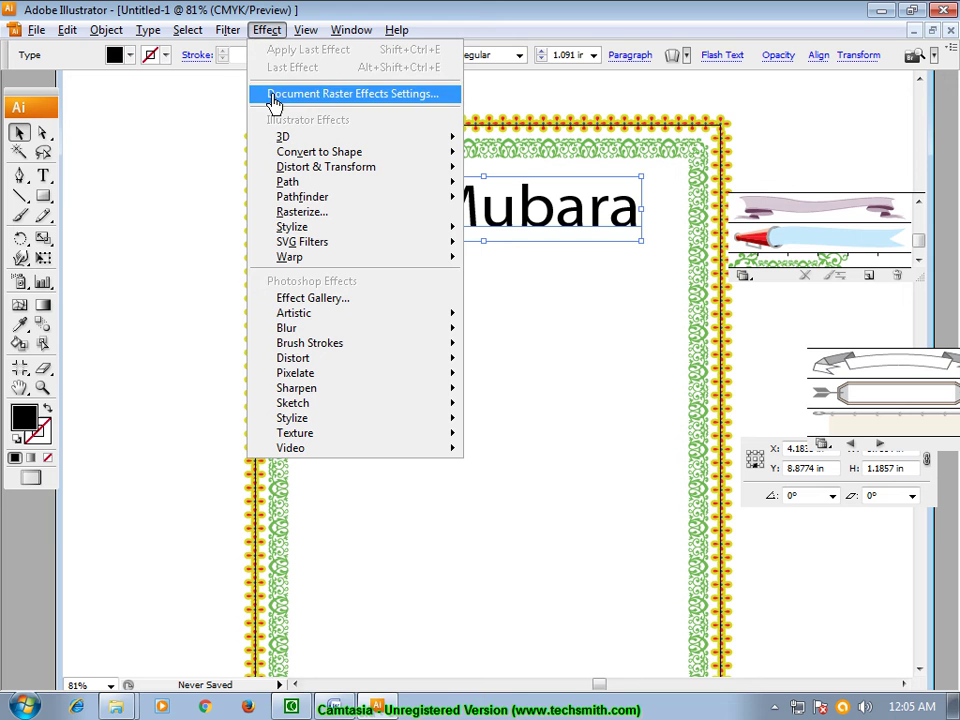
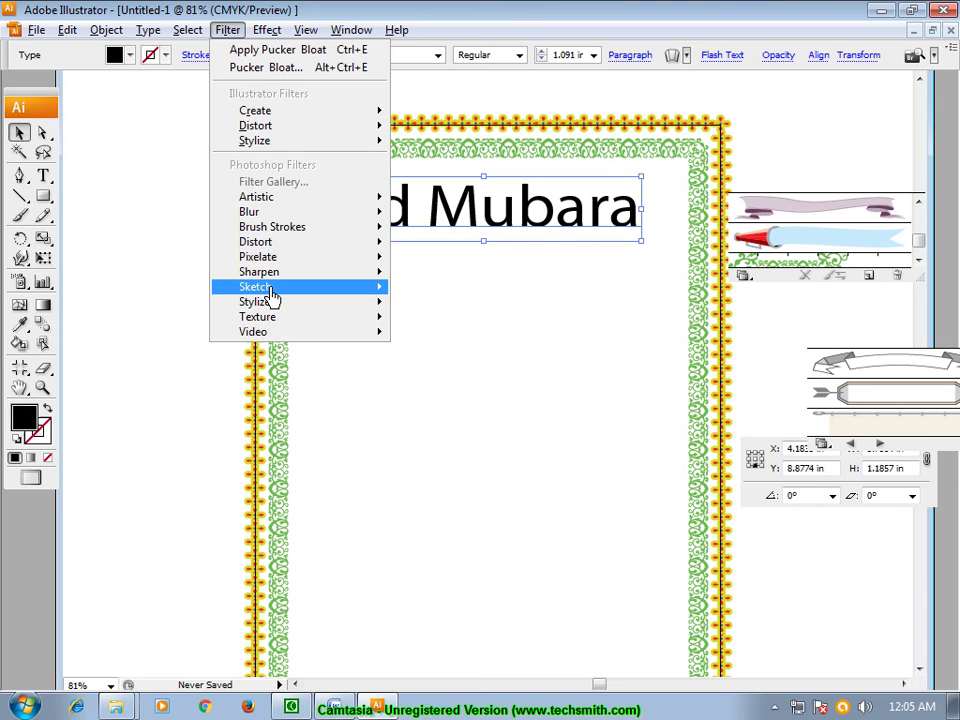
mouse_move(254, 301)
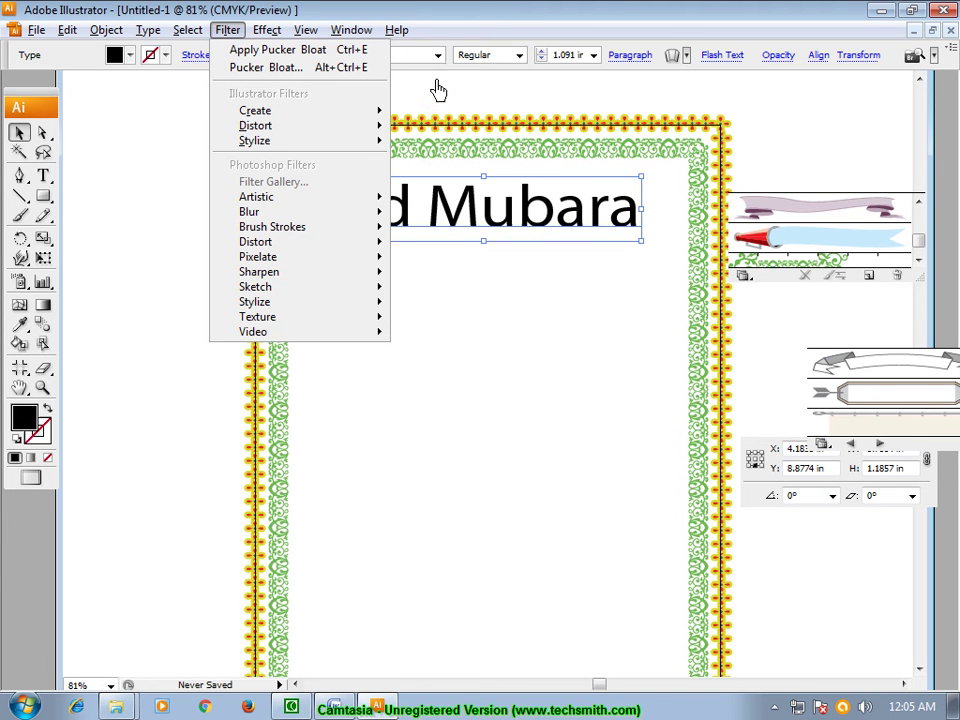
Step: Restore the Illustrator window to full screen and select the Eid Mubara heading
click(453, 88)
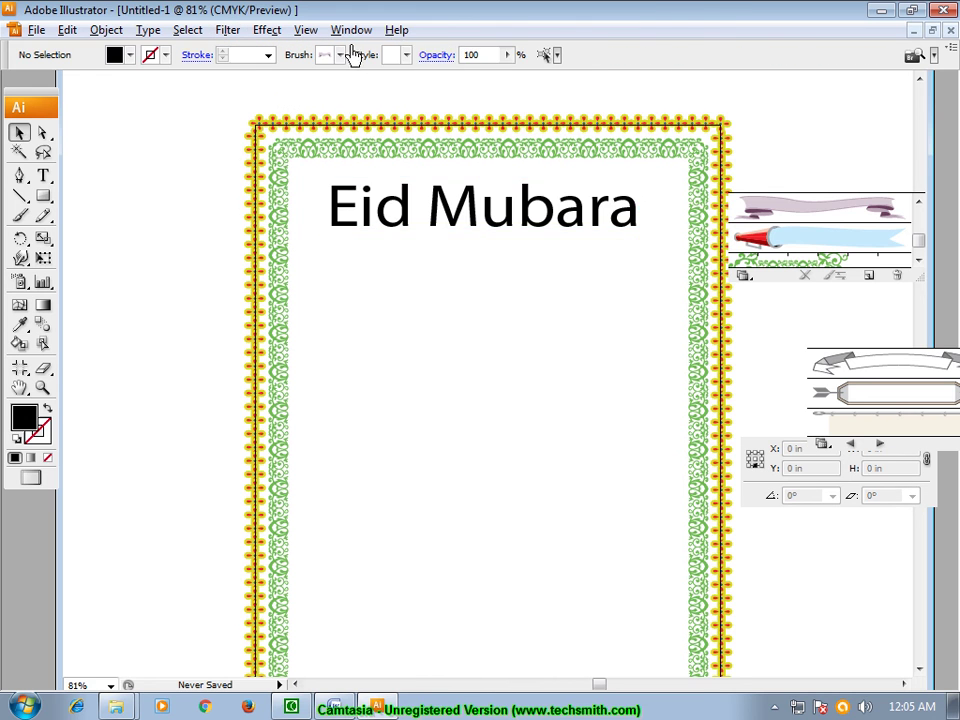
click(352, 34)
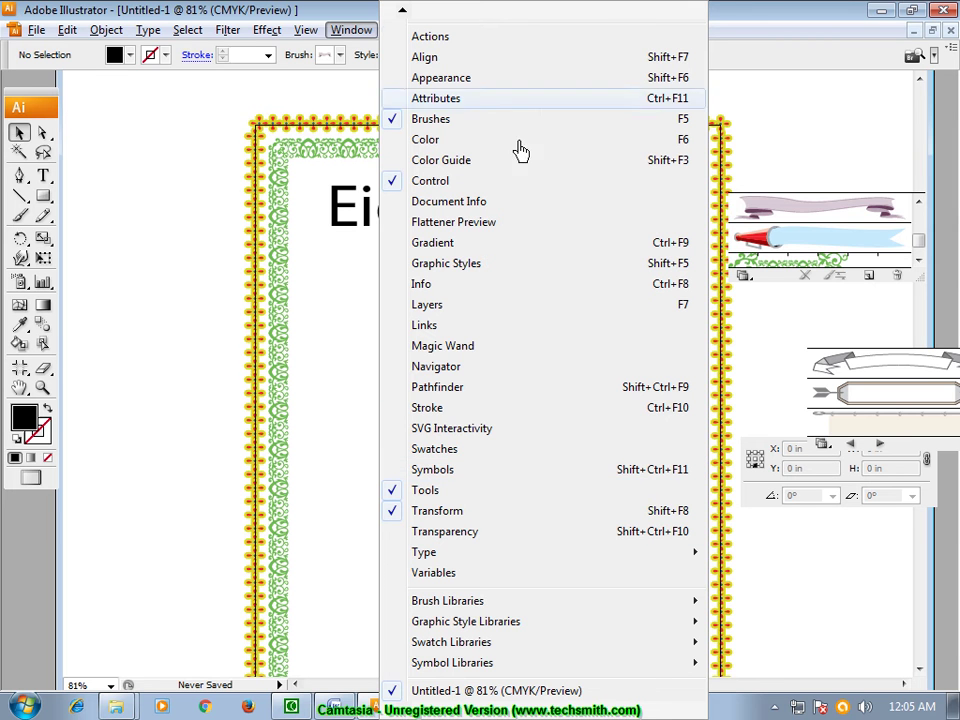
double_click(409, 19)
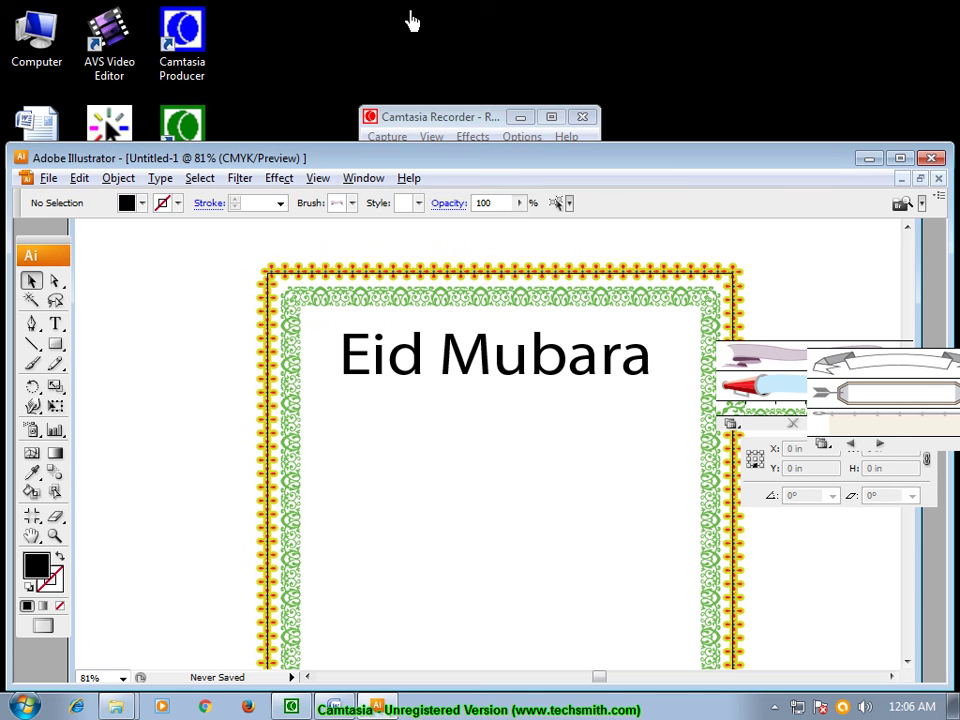
click(900, 158)
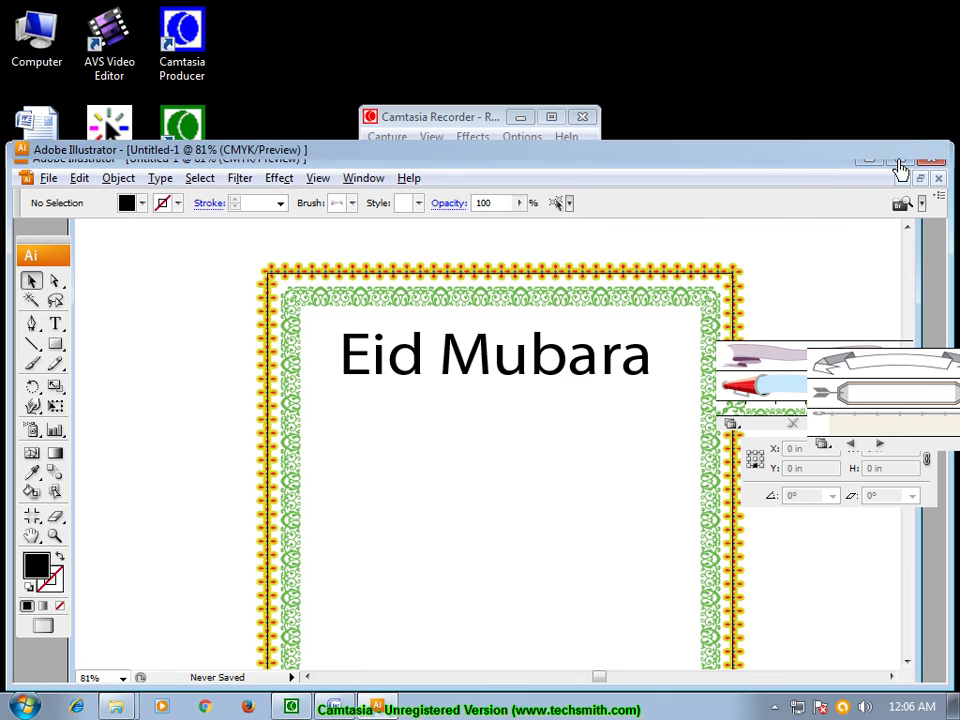
click(547, 236)
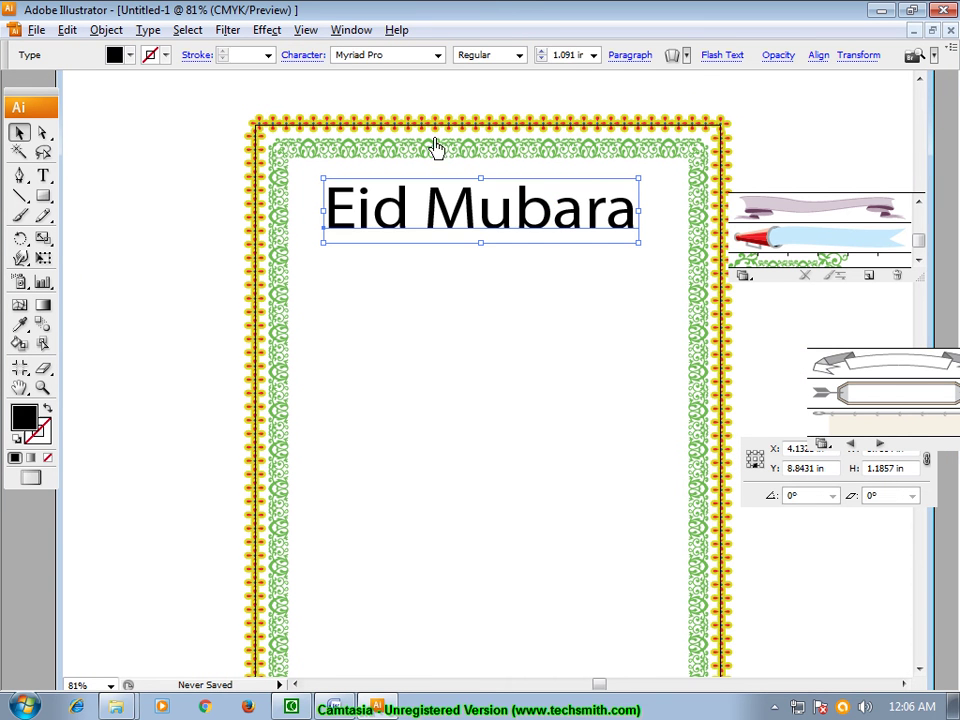
Step: Open the 3D Extrude & Bevel Options for the heading and move the dialog aside
click(305, 32)
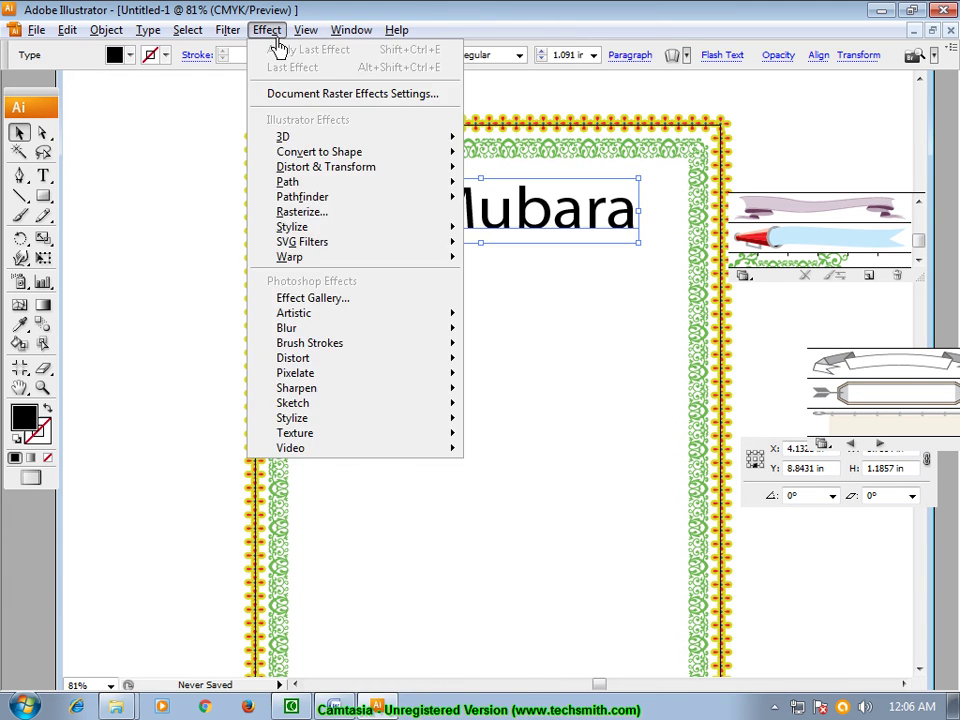
click(280, 32)
mouse_move(283, 136)
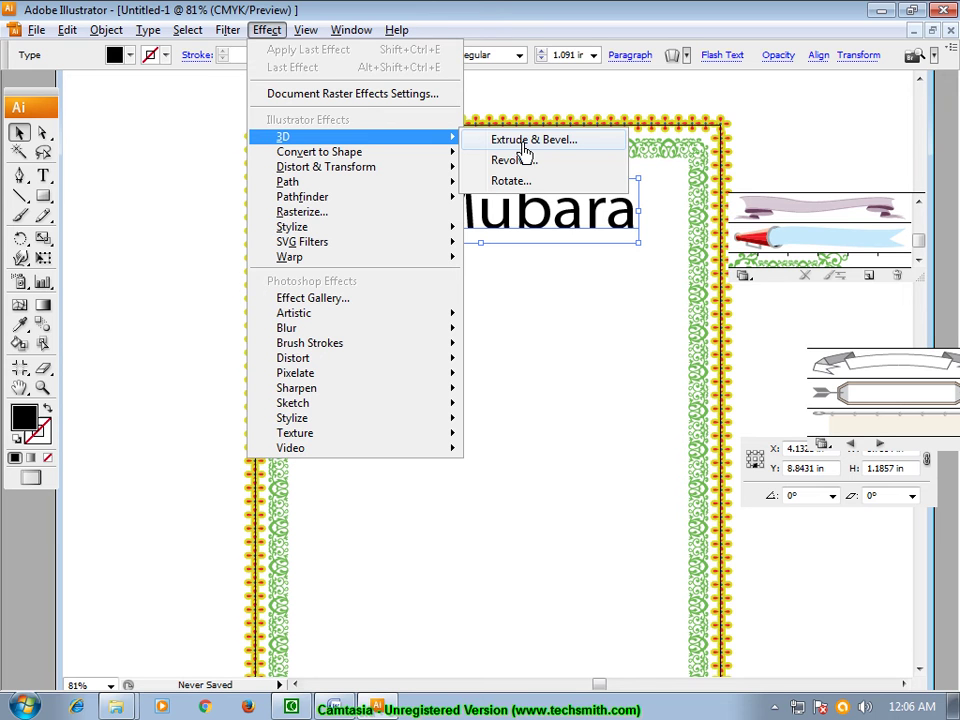
click(522, 146)
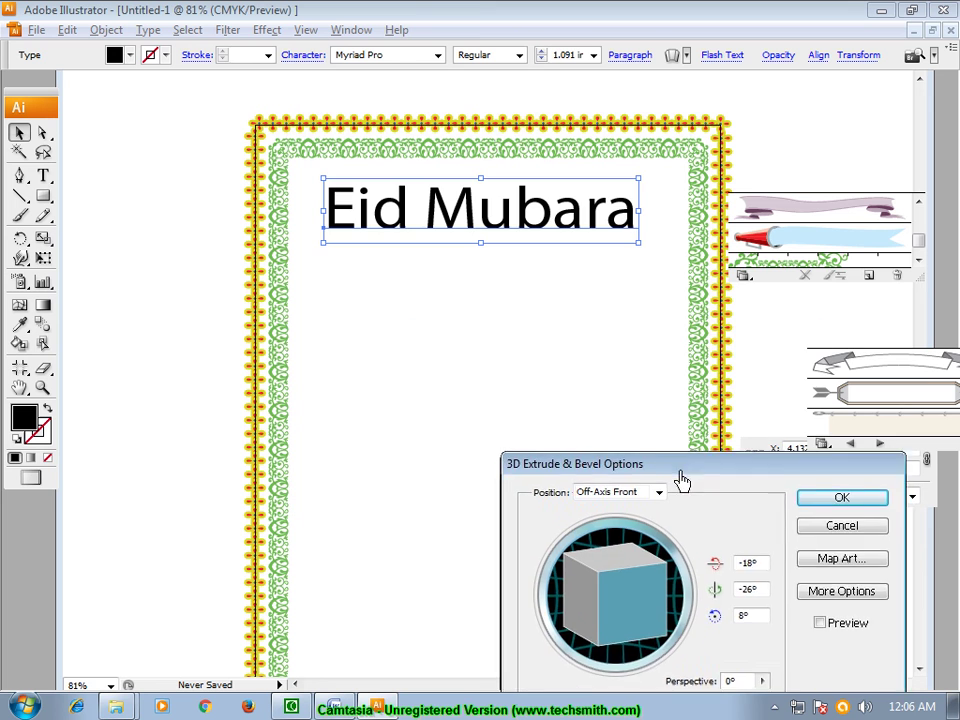
drag(456, 120, 666, 287)
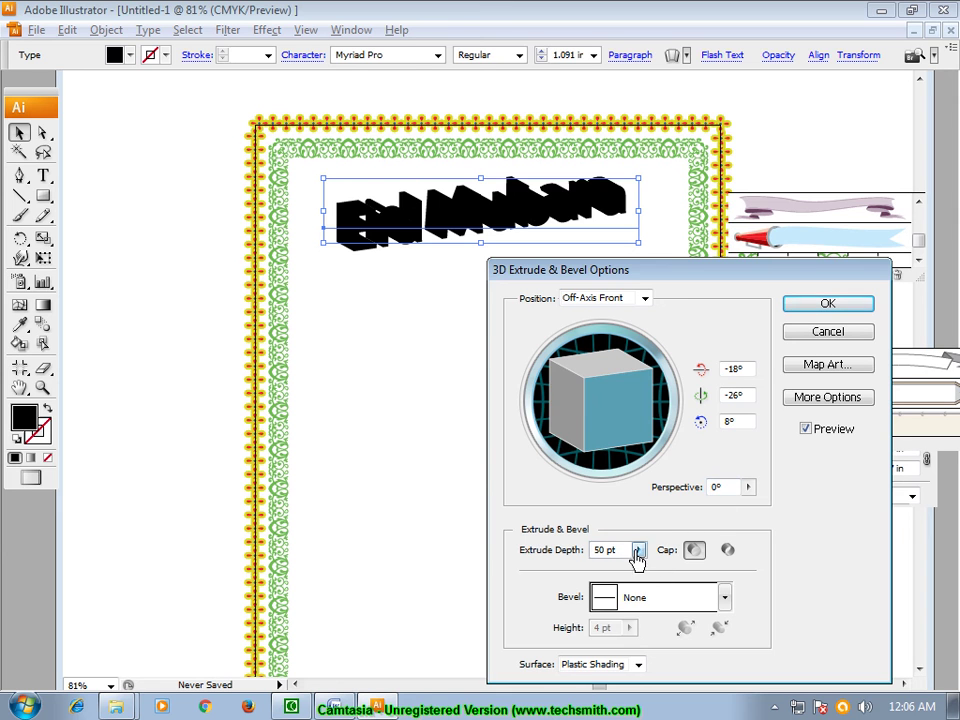
Step: Try several extrude depths, including 40 pt, before settling on 30 pt
click(639, 552)
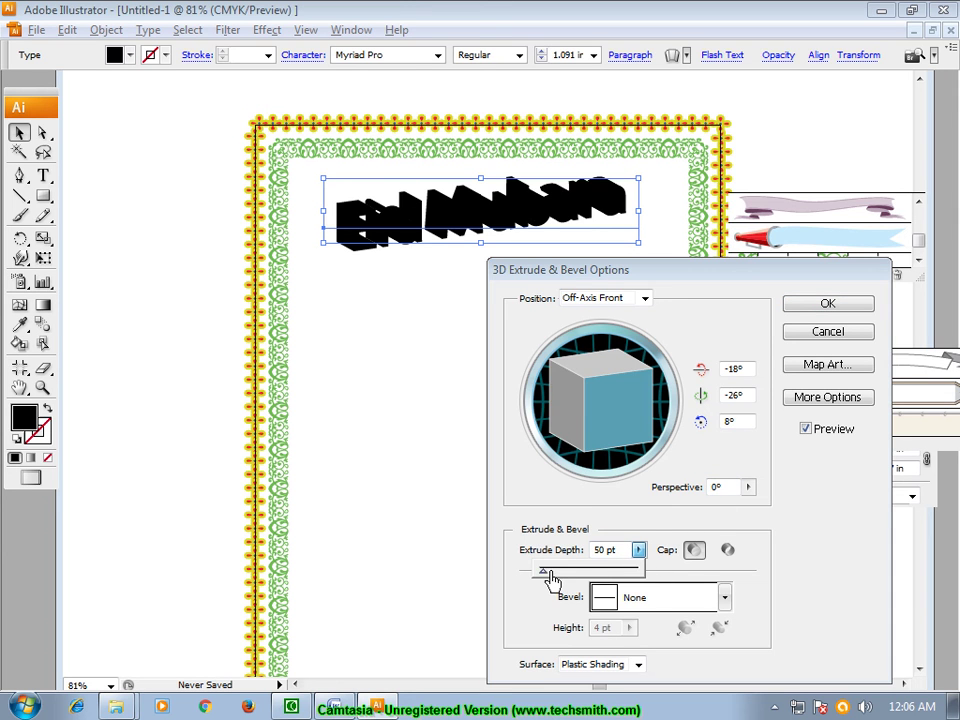
drag(545, 580, 535, 583)
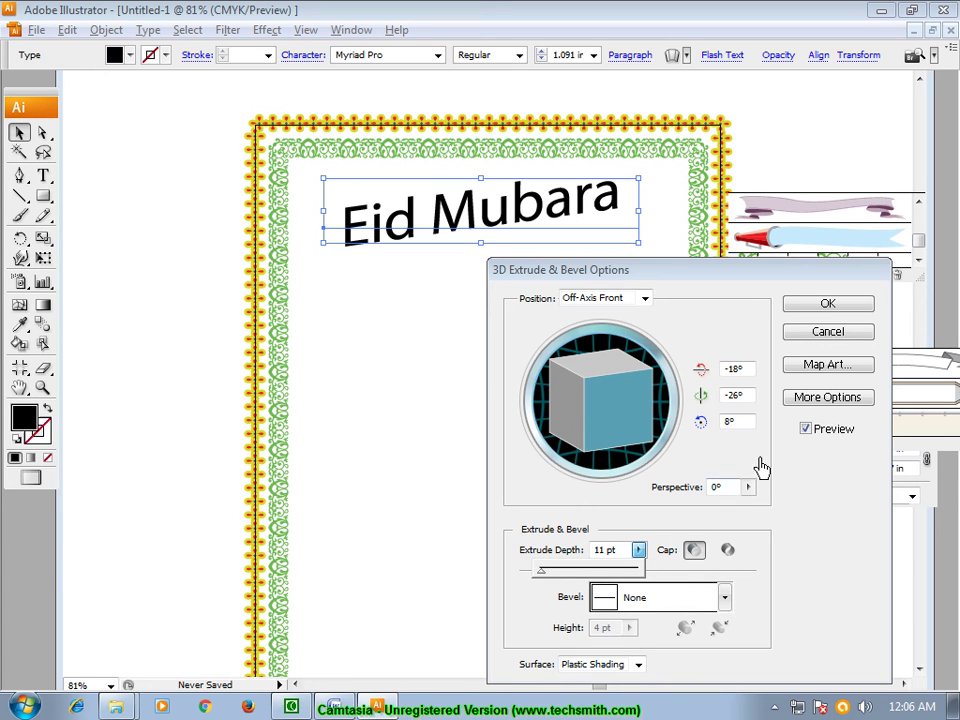
click(559, 574)
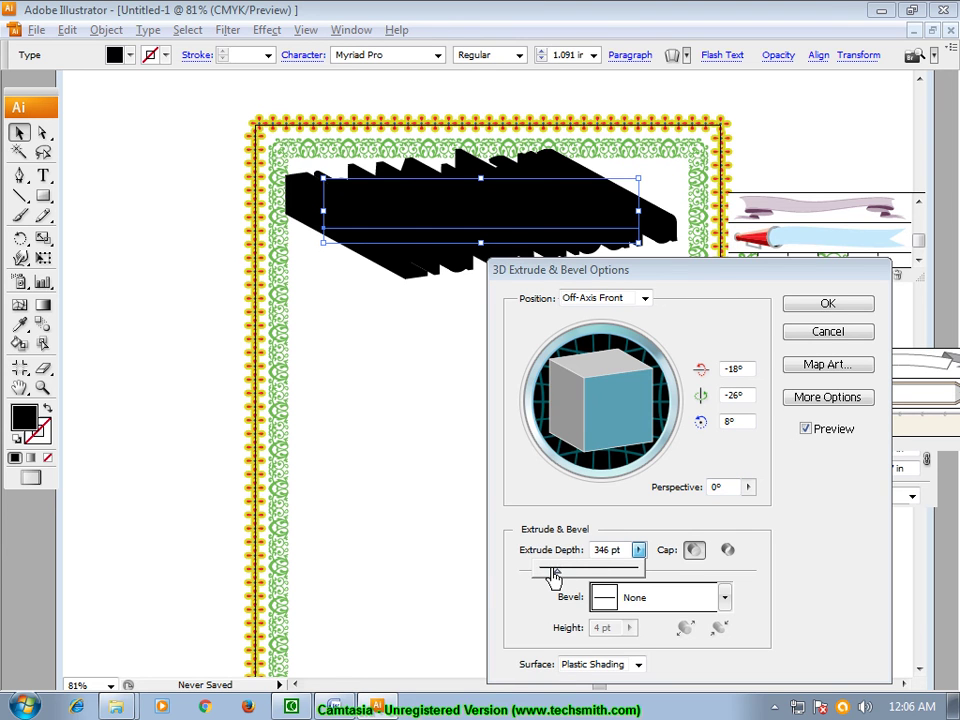
drag(552, 577, 546, 579)
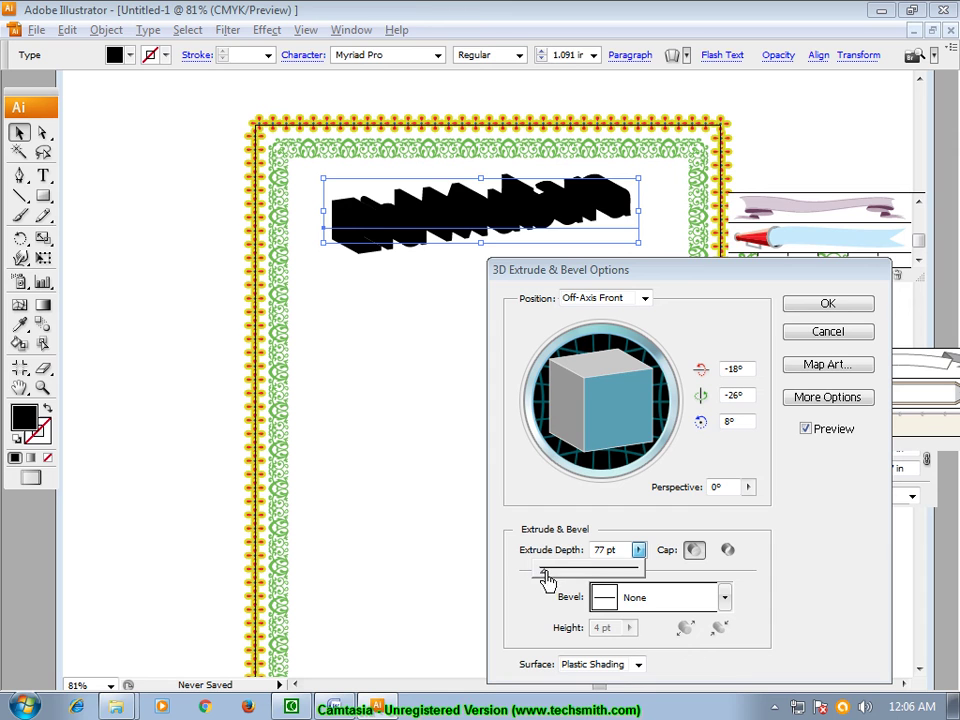
drag(541, 577, 522, 577)
click(563, 572)
text(40)
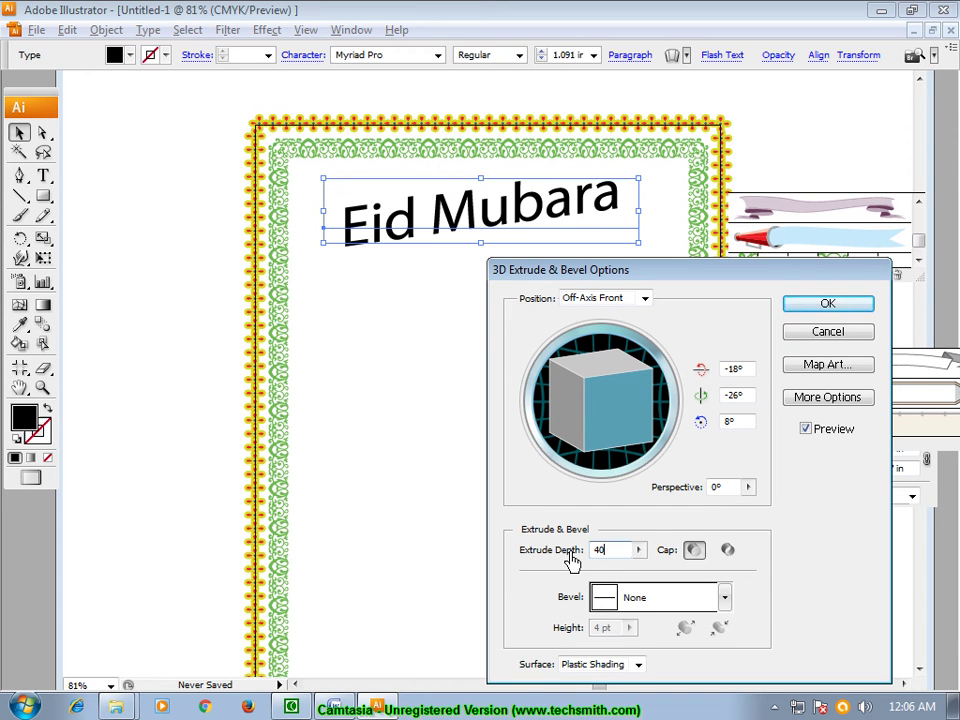
key(Tab)
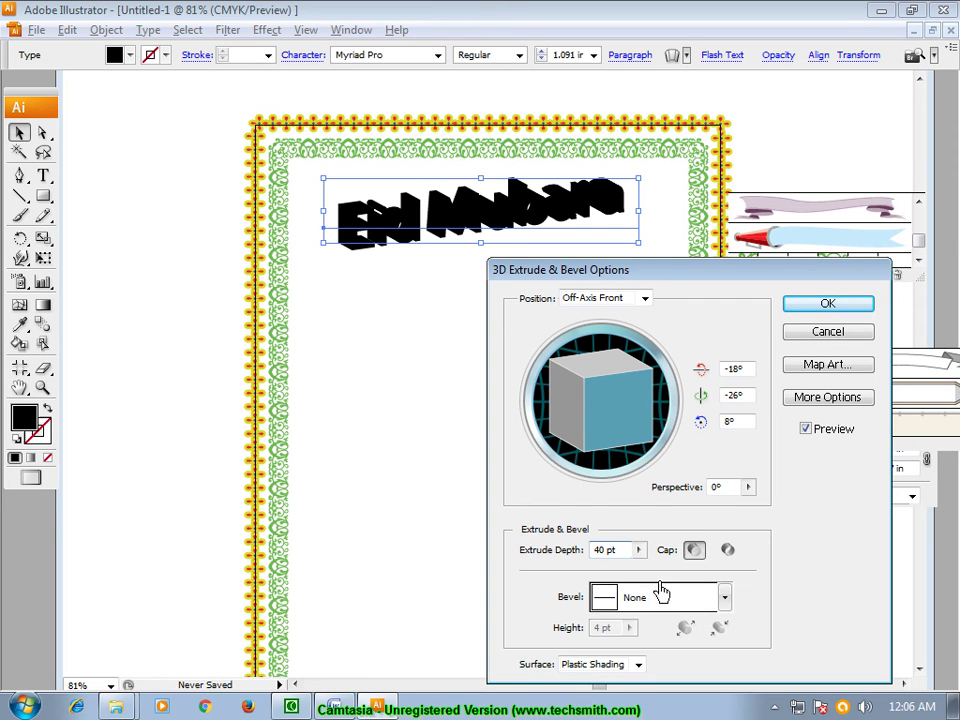
drag(608, 553, 568, 556)
key(Tab)
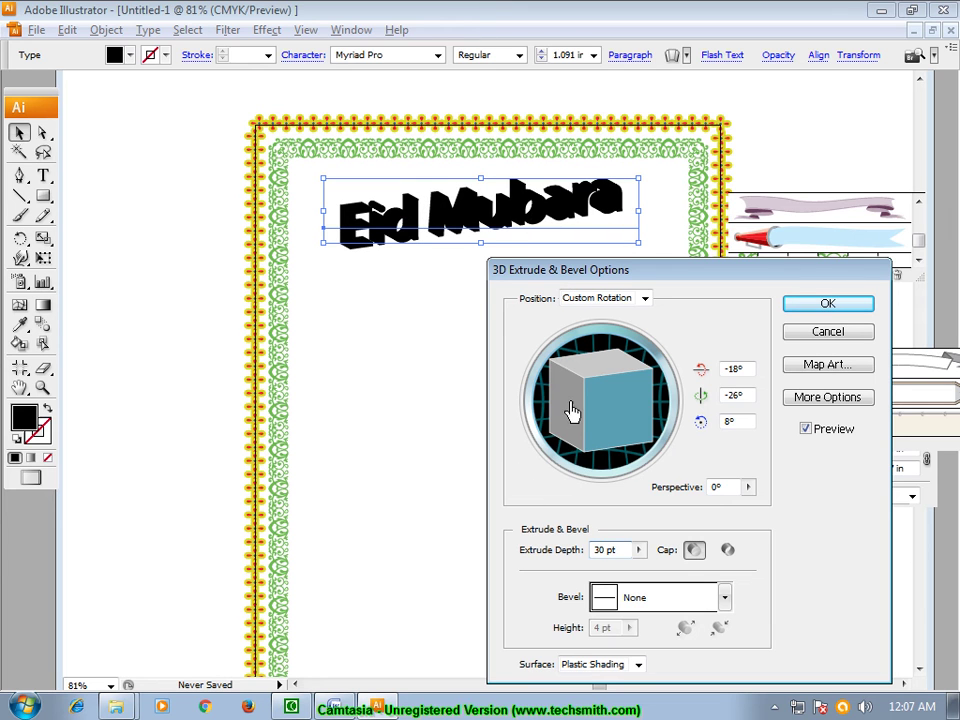
Step: Apply the 30 pt extrusion and fill the 3D heading with green
click(827, 305)
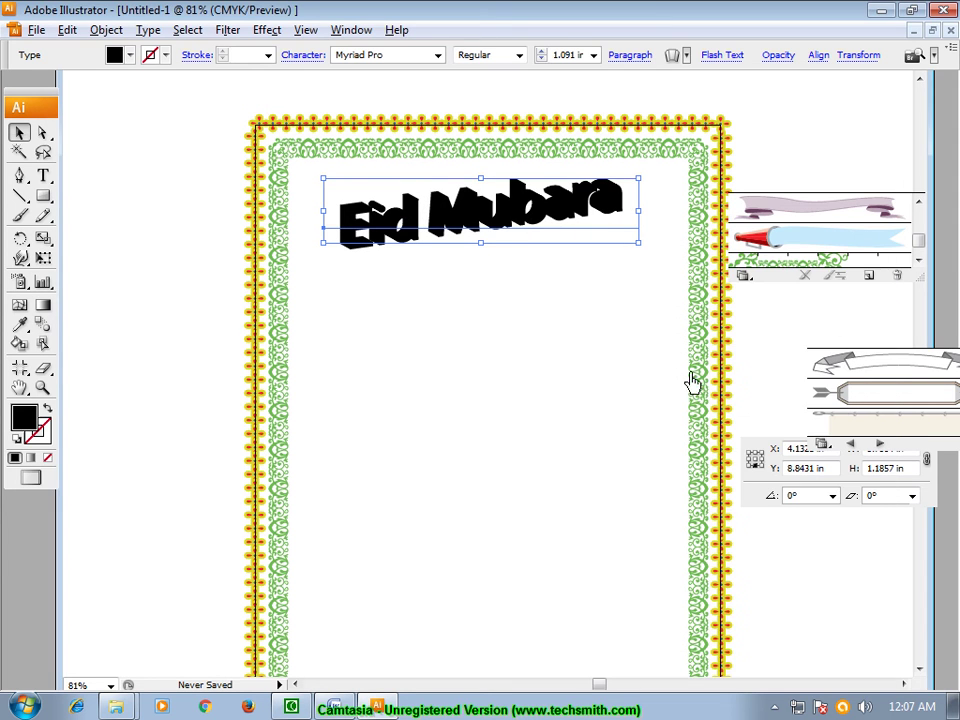
double_click(24, 416)
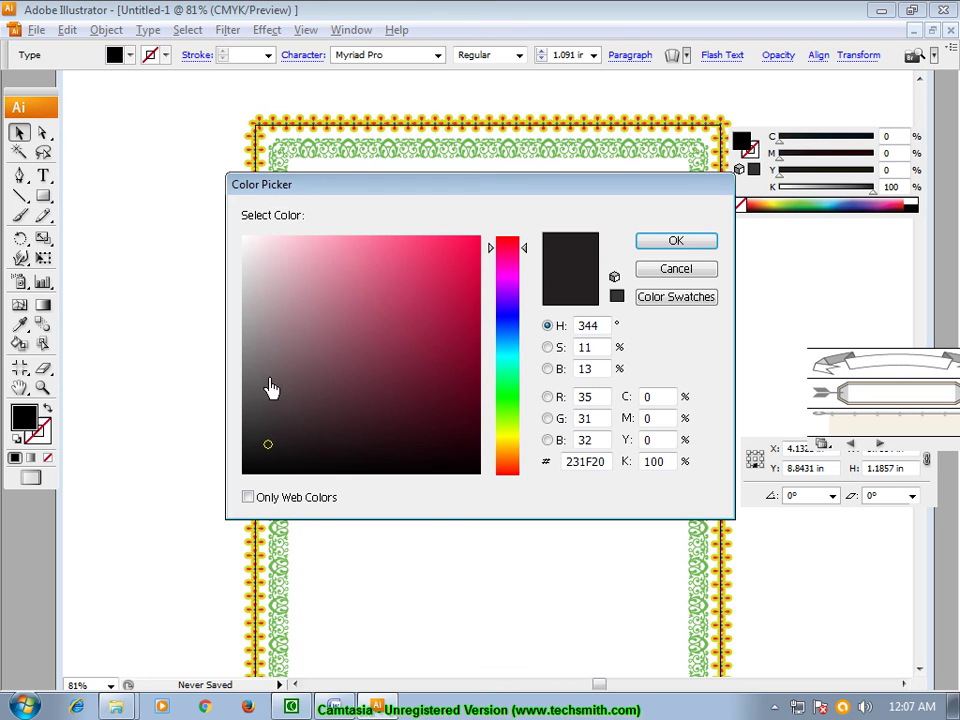
click(507, 371)
click(454, 298)
click(670, 244)
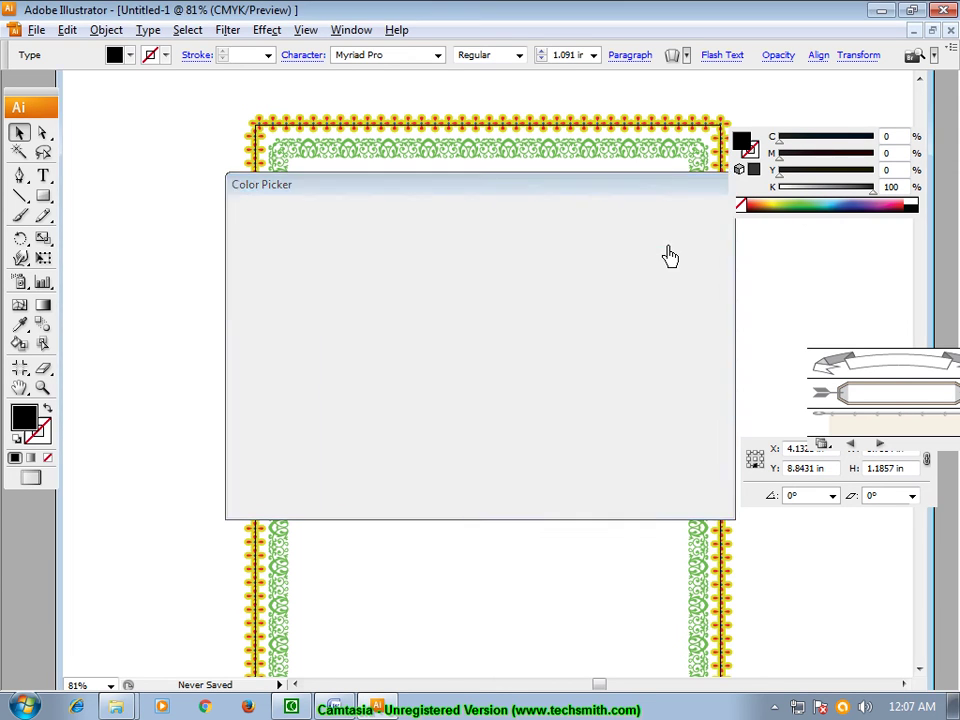
click(565, 350)
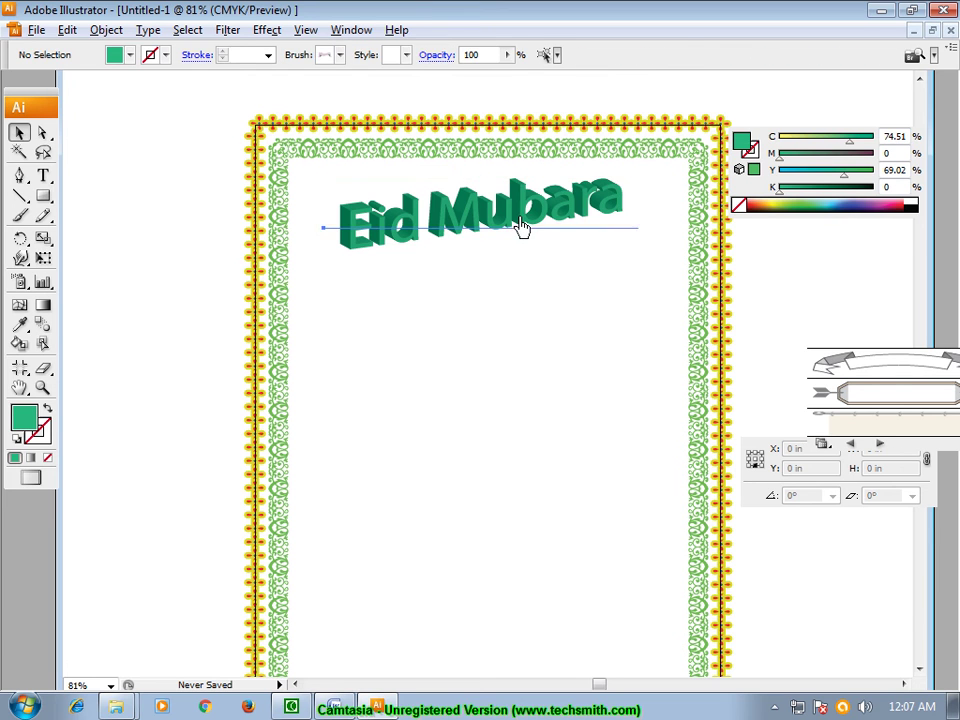
Step: Add a lowercase k after Mubara so the heading reads Eid Mubarak
click(540, 228)
double_click(613, 209)
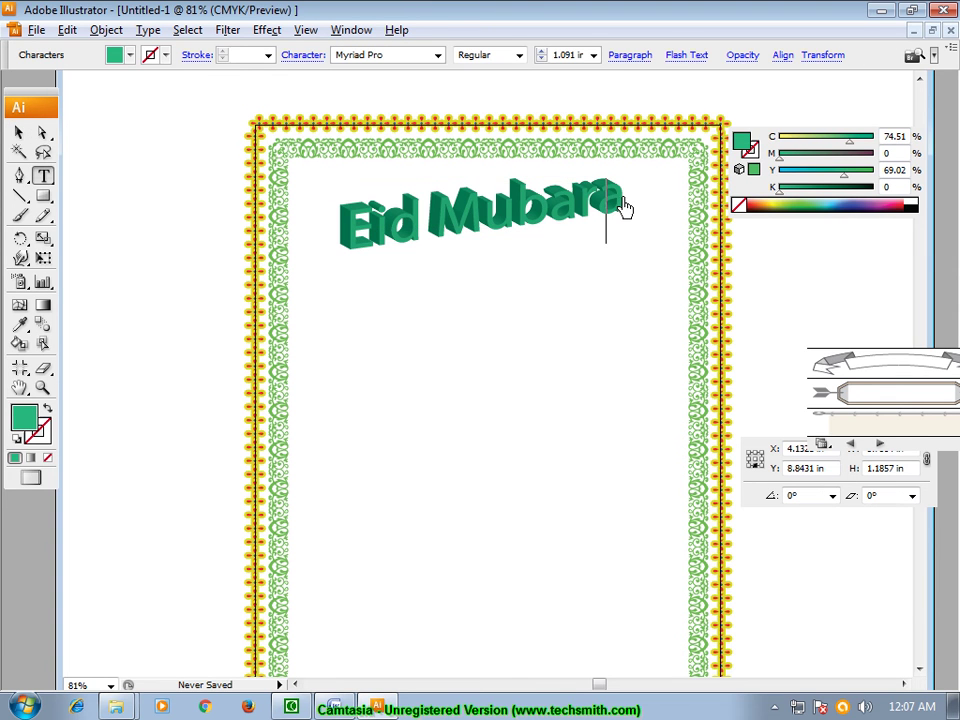
double_click(619, 203)
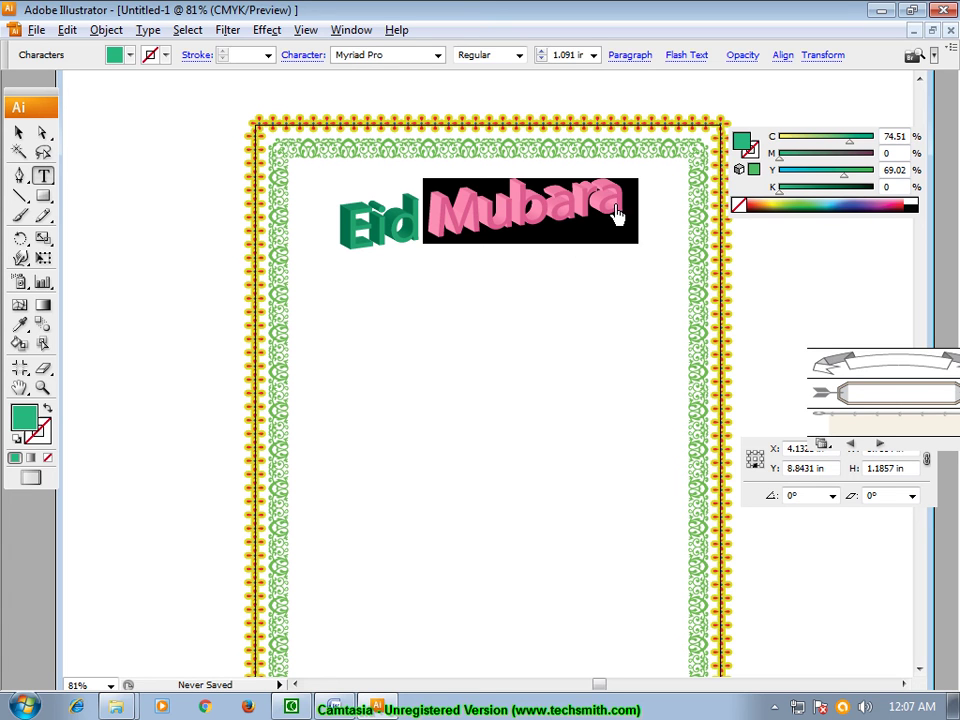
click(617, 213)
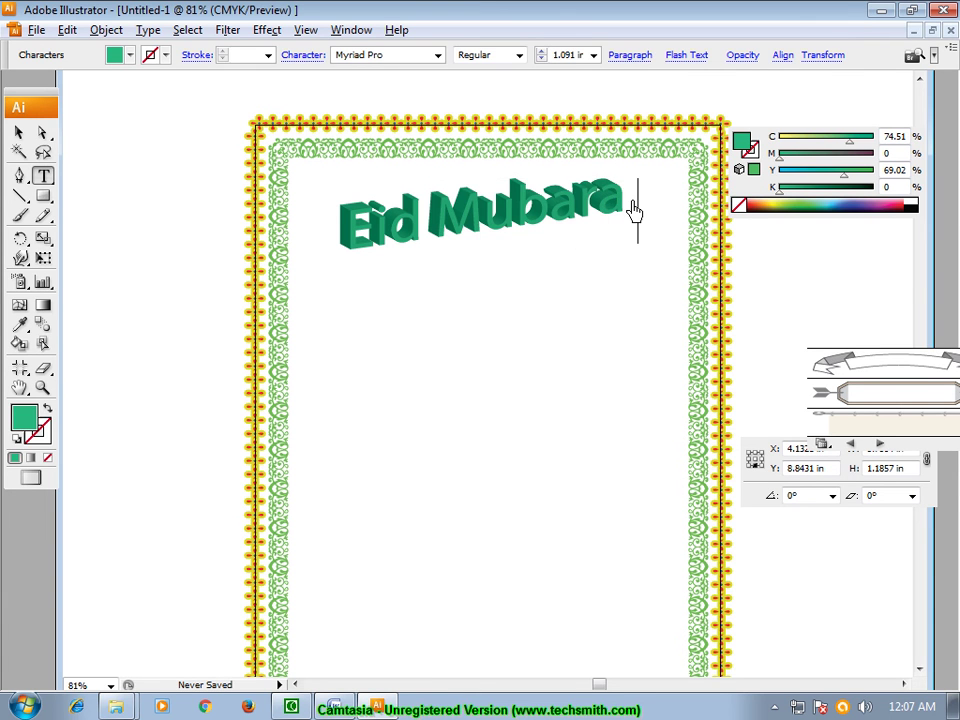
text(K)
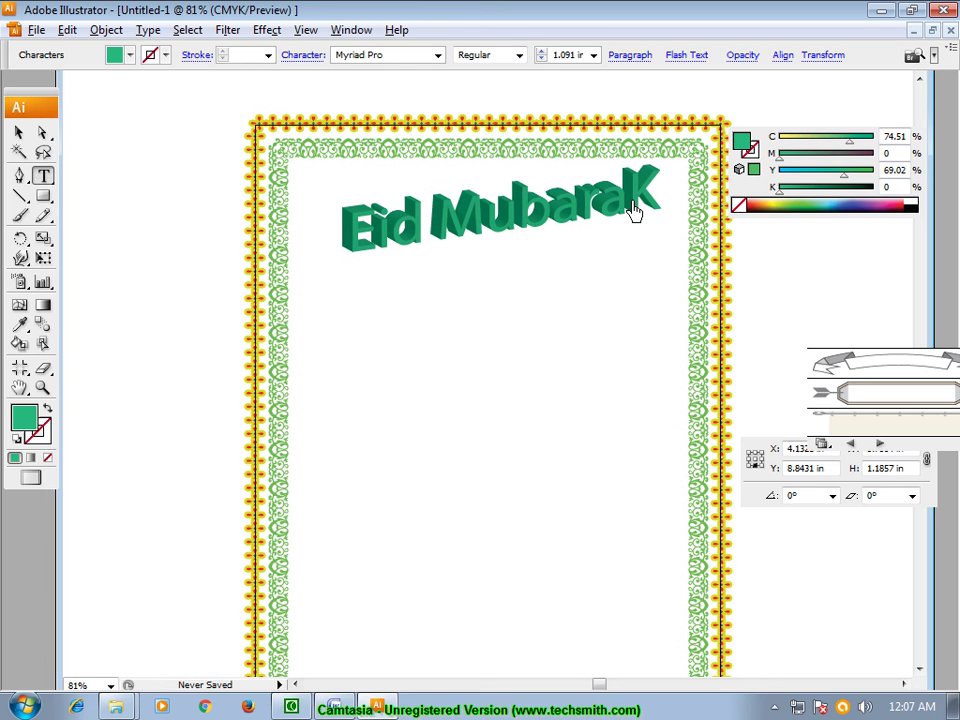
key(BackSpace)
text(k)
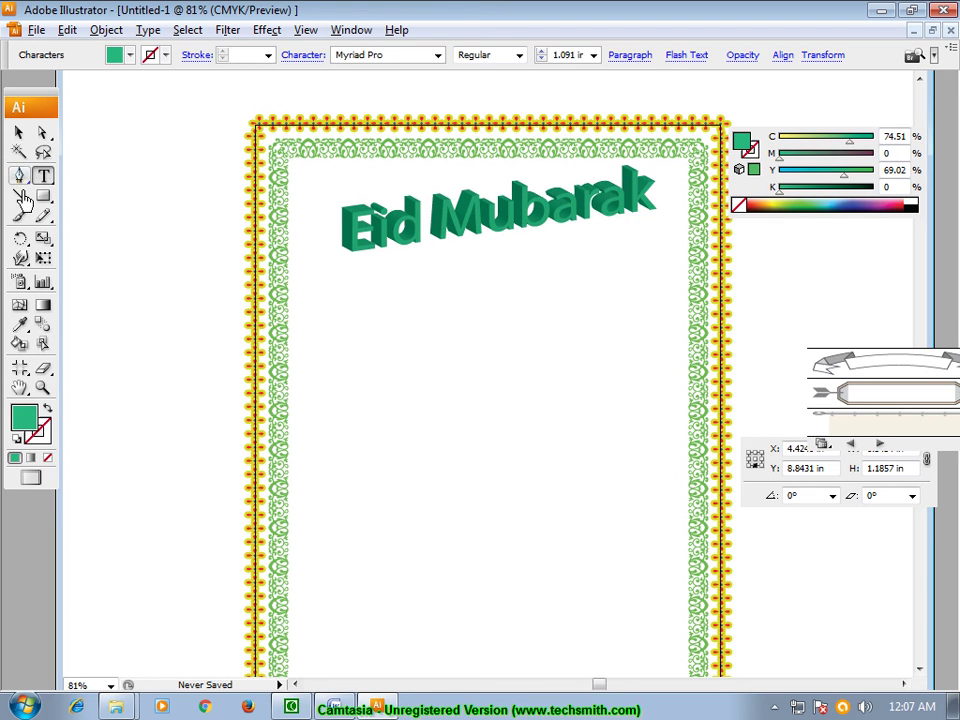
click(18, 132)
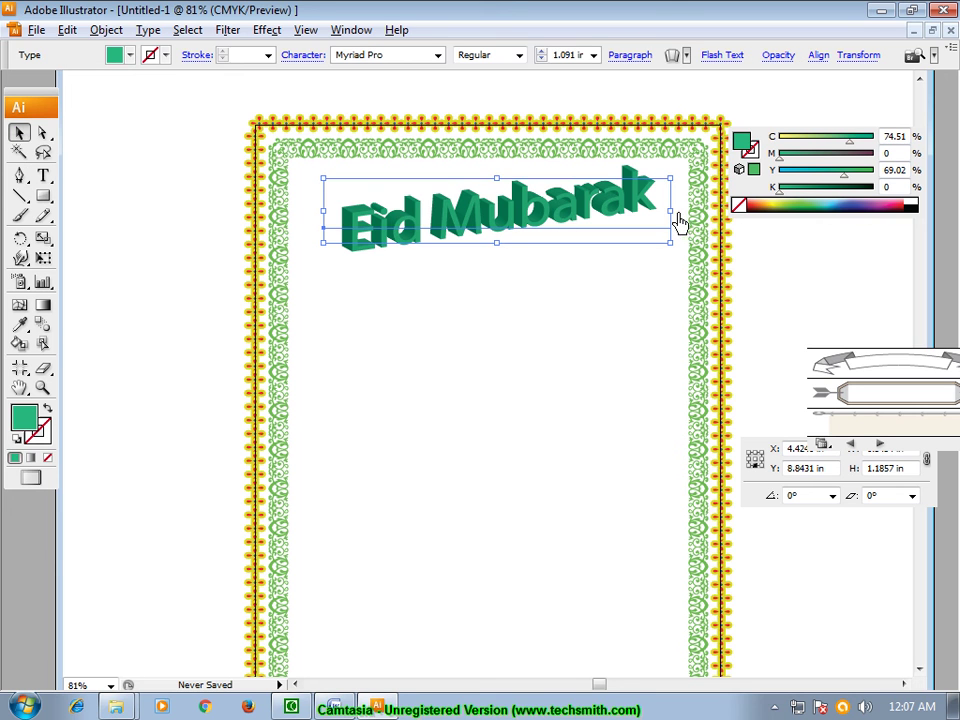
Step: Tilt the Eid Mubarak heading slightly clockwise in two small rotations
drag(678, 220, 681, 240)
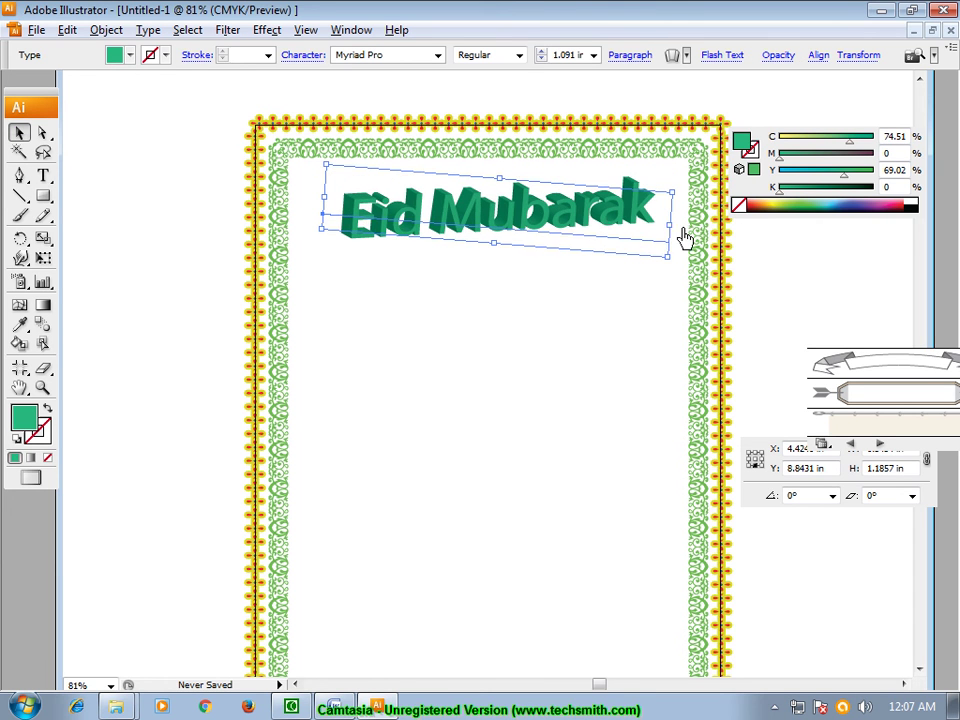
click(574, 317)
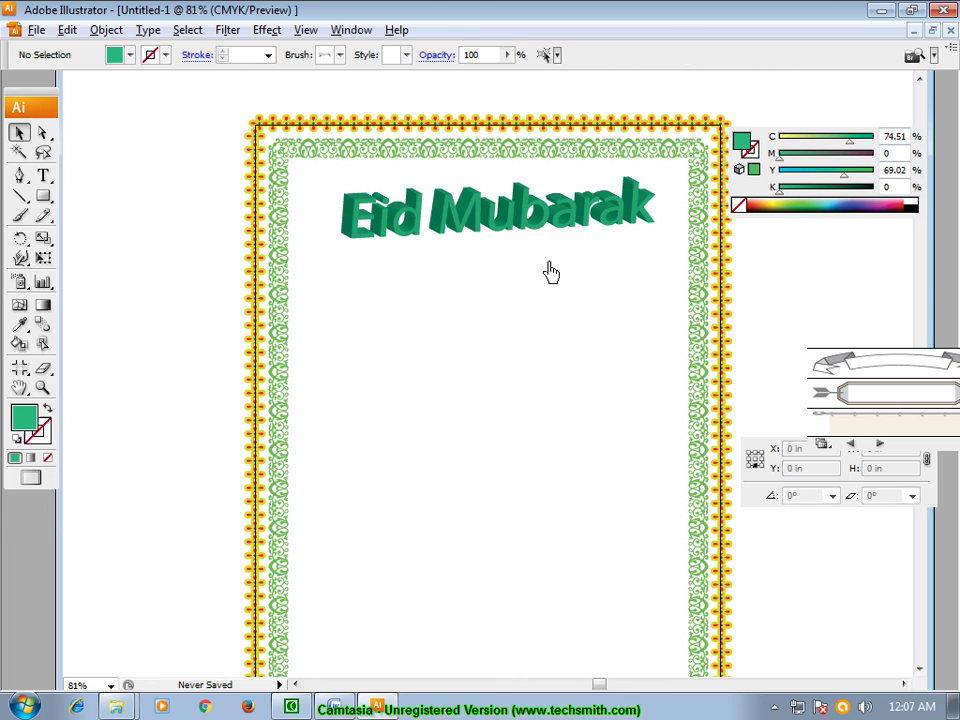
click(516, 232)
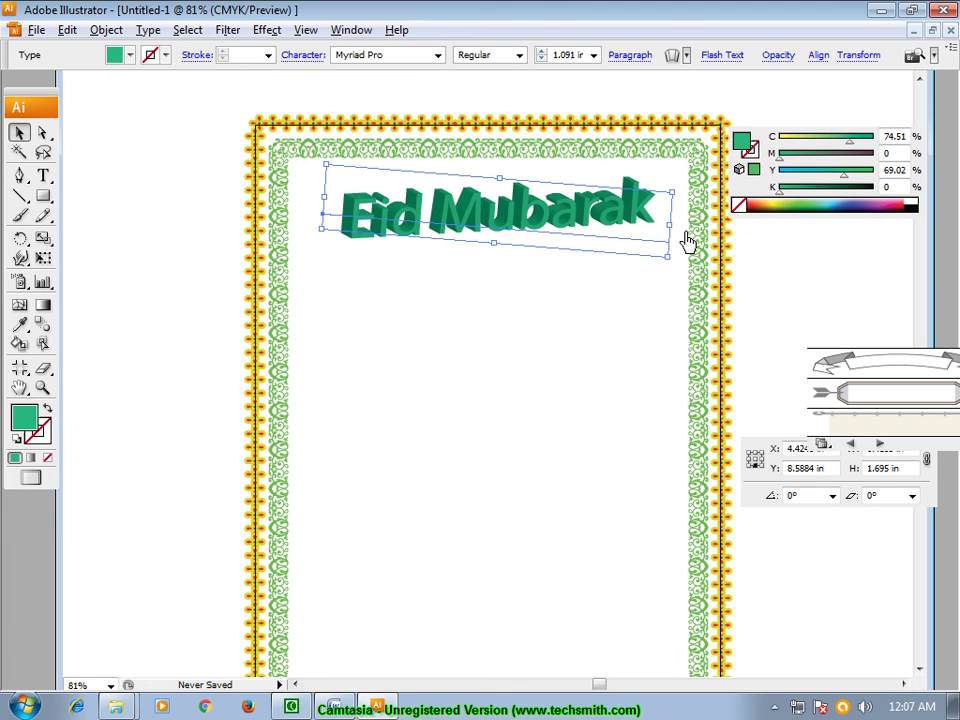
drag(678, 234, 681, 242)
click(628, 279)
click(510, 220)
Step: Try a bright green fill, then a red fill on the 3D text
double_click(22, 420)
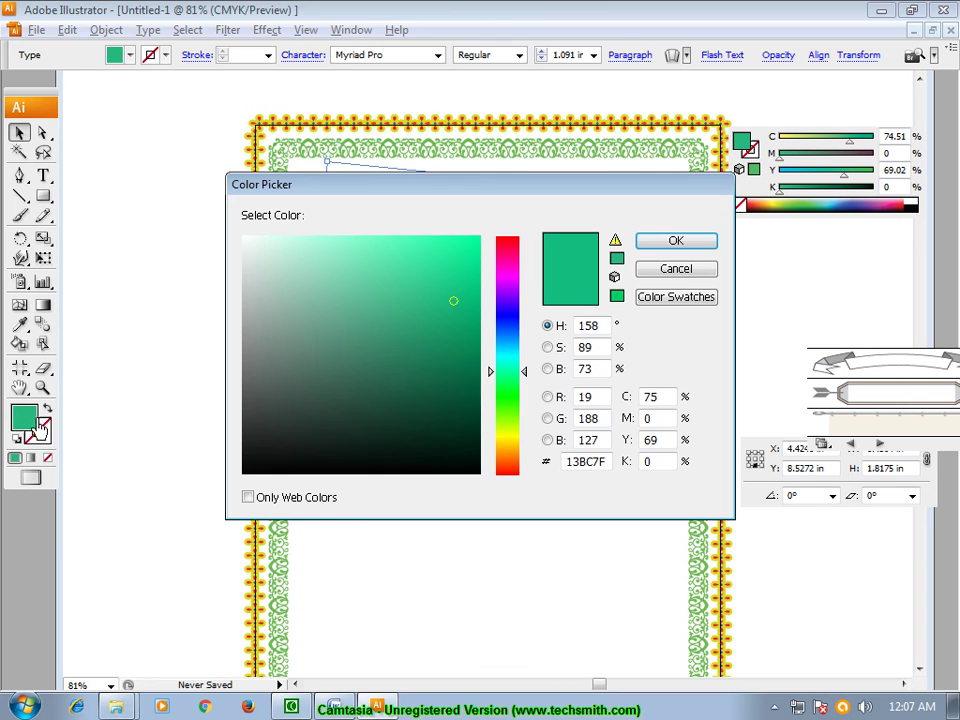
click(510, 397)
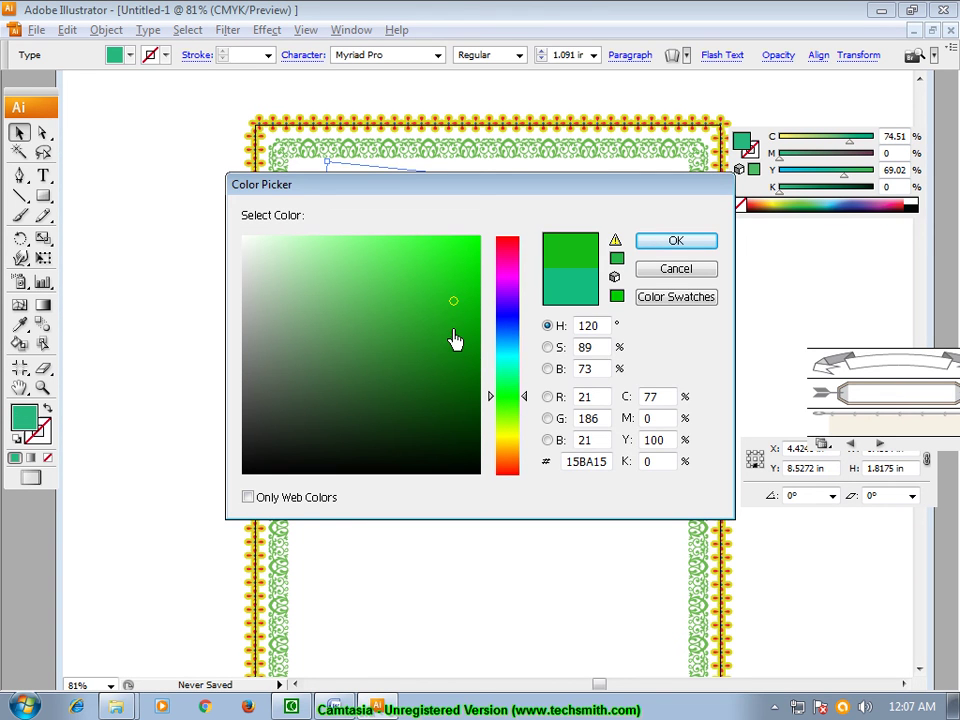
click(448, 330)
click(448, 281)
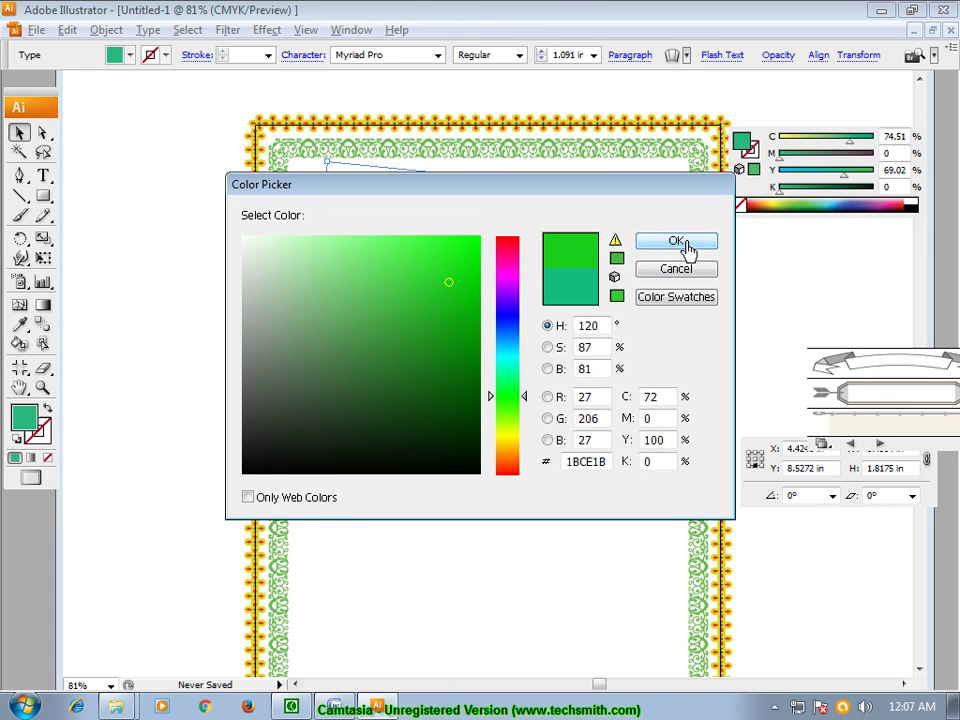
click(677, 243)
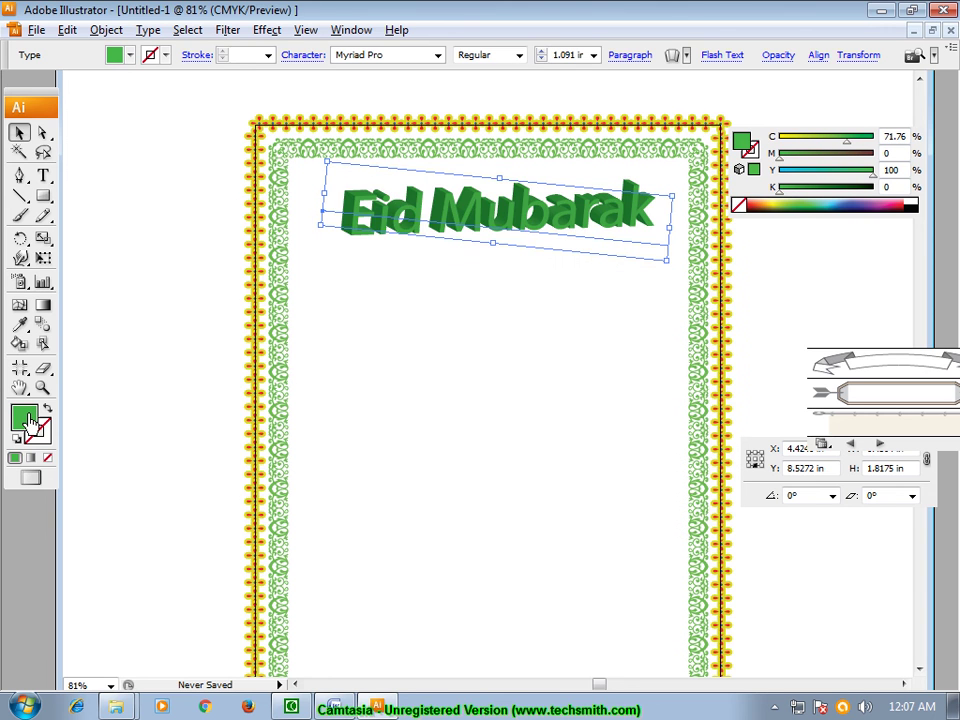
double_click(25, 418)
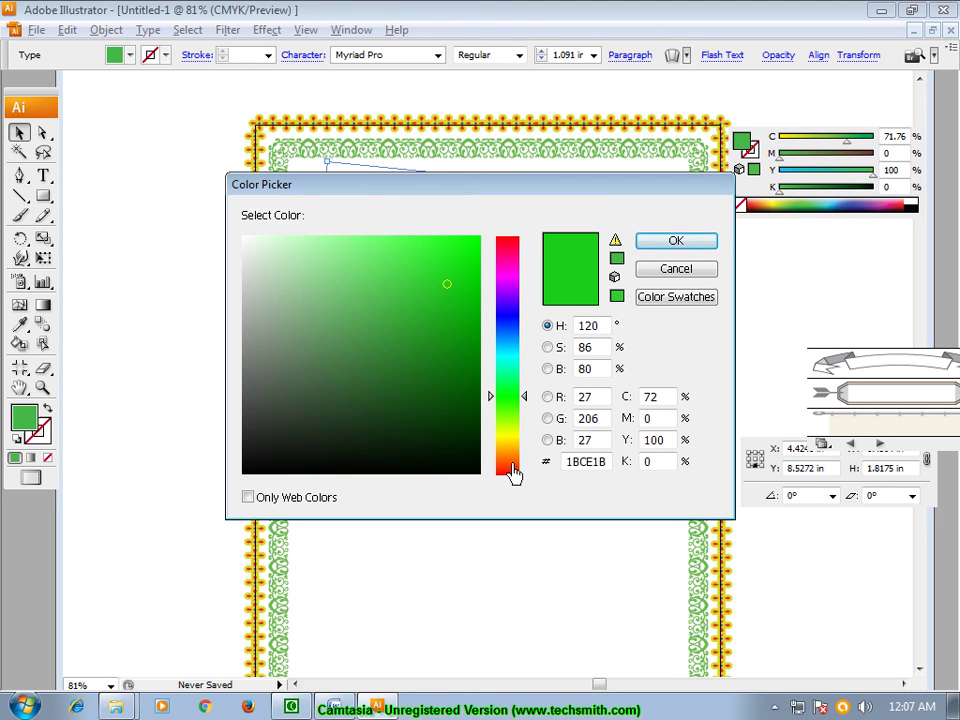
click(511, 467)
click(437, 296)
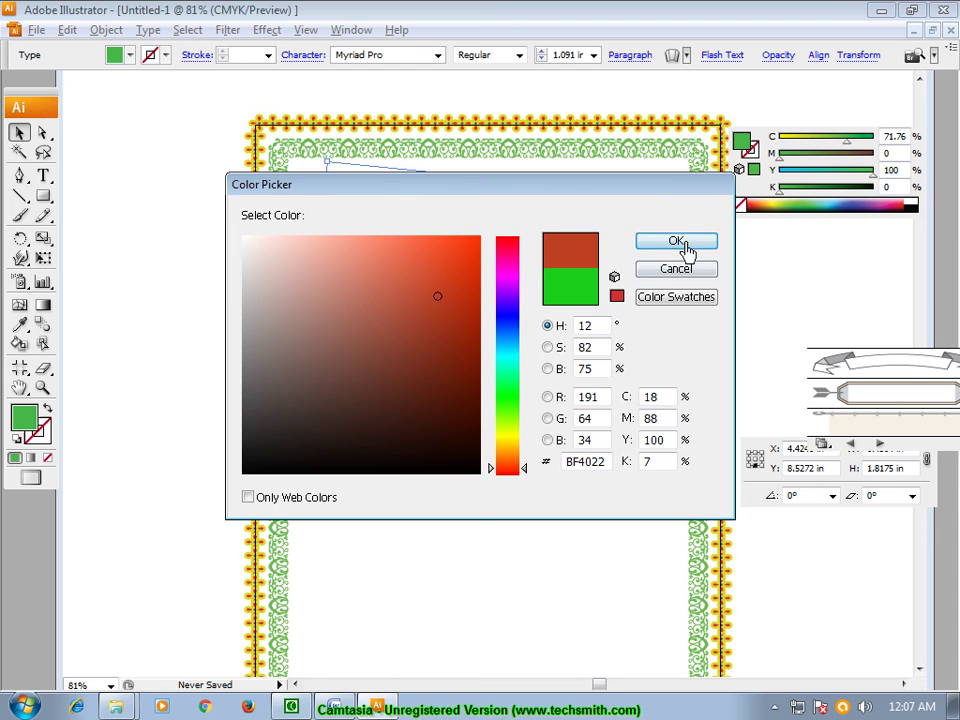
click(683, 246)
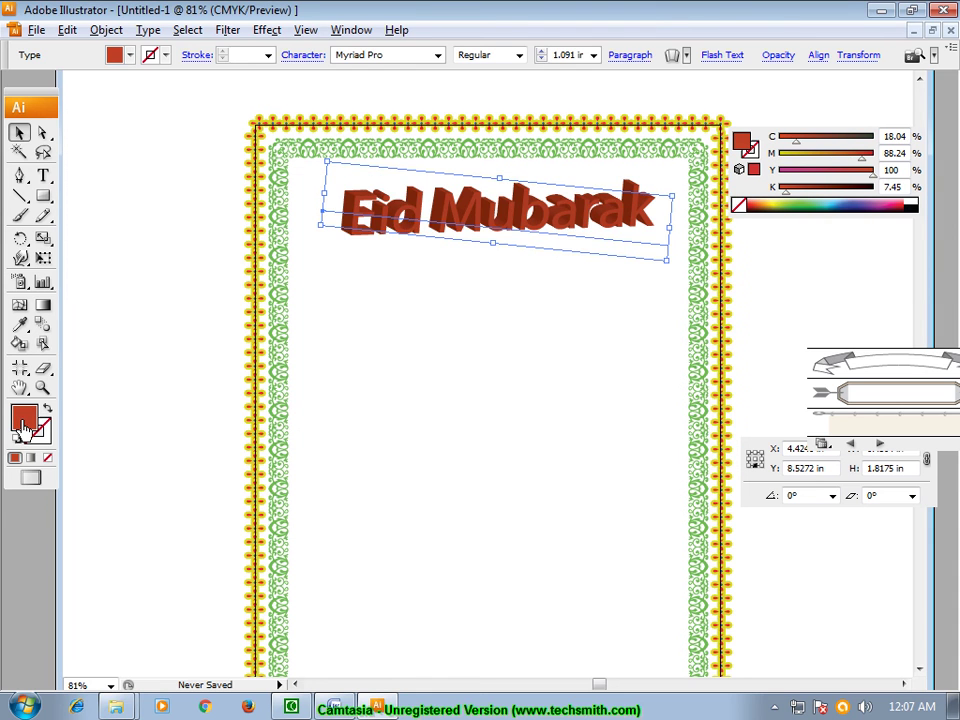
Step: Fill the 3D text deep blue (hex 2B24BC) and deselect it
double_click(24, 422)
click(508, 314)
click(448, 268)
click(700, 244)
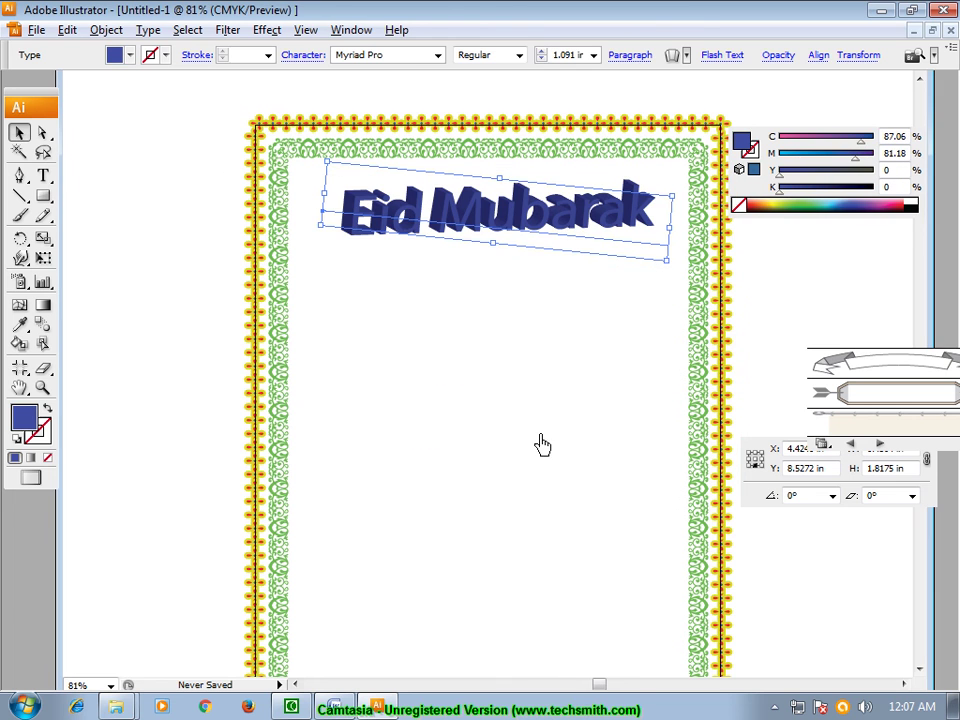
click(360, 460)
Step: Stretch the Eid Mubarak text vertically by dragging its bottom handle down
scroll(516, 390, down, 1)
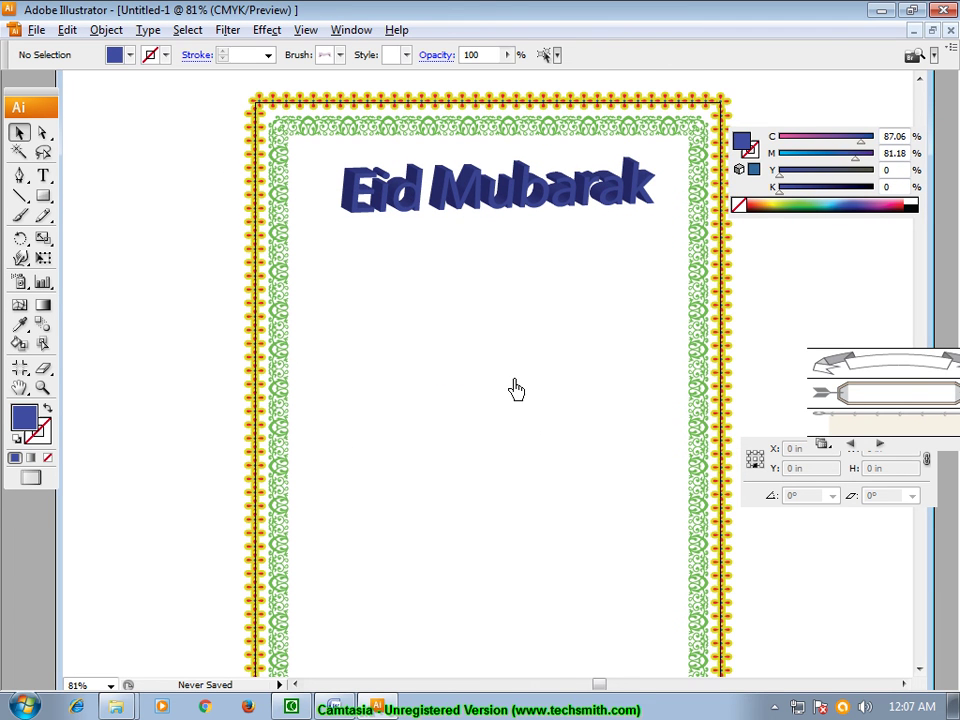
scroll(546, 308, up, 1)
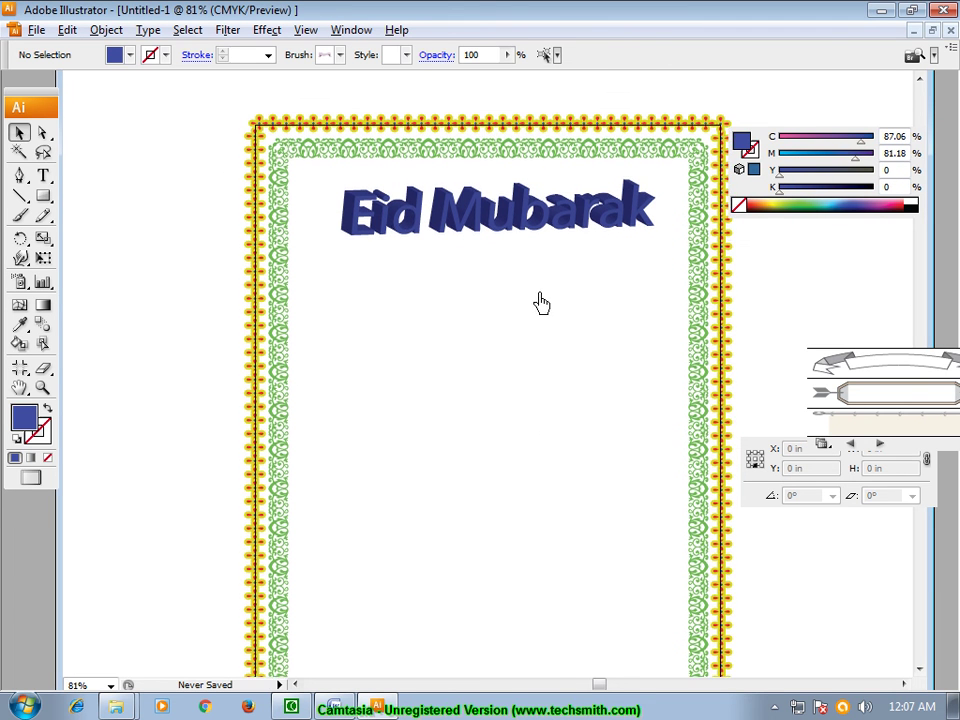
click(495, 240)
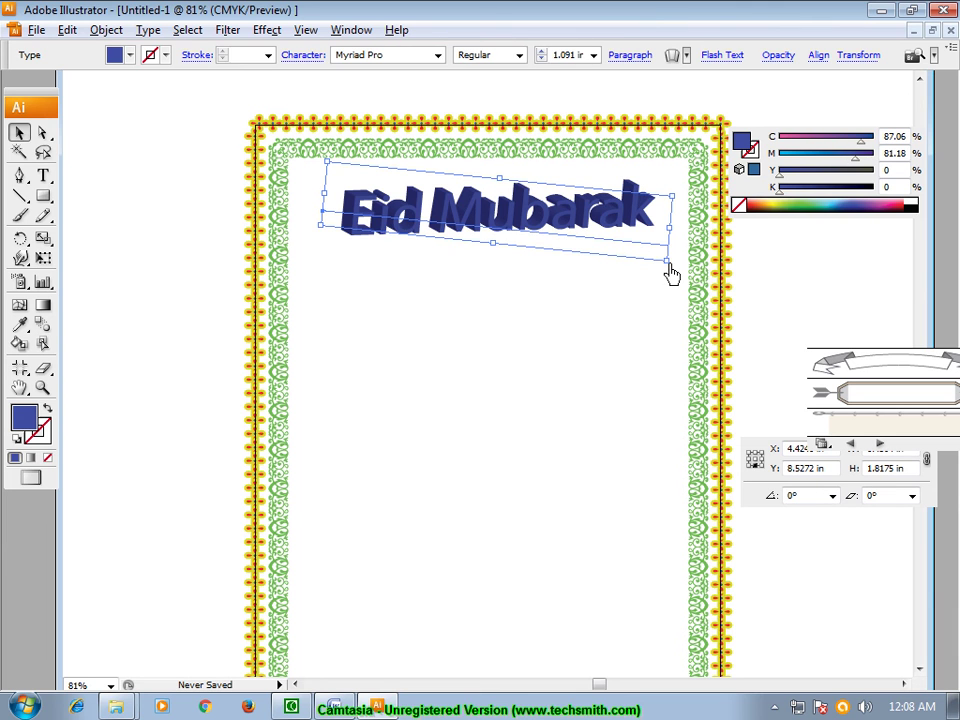
drag(493, 247, 490, 287)
Step: Move the stretched Eid Mubarak text down to the middle of the card
click(510, 377)
drag(508, 212, 508, 435)
click(546, 344)
scroll(632, 388, down, 3)
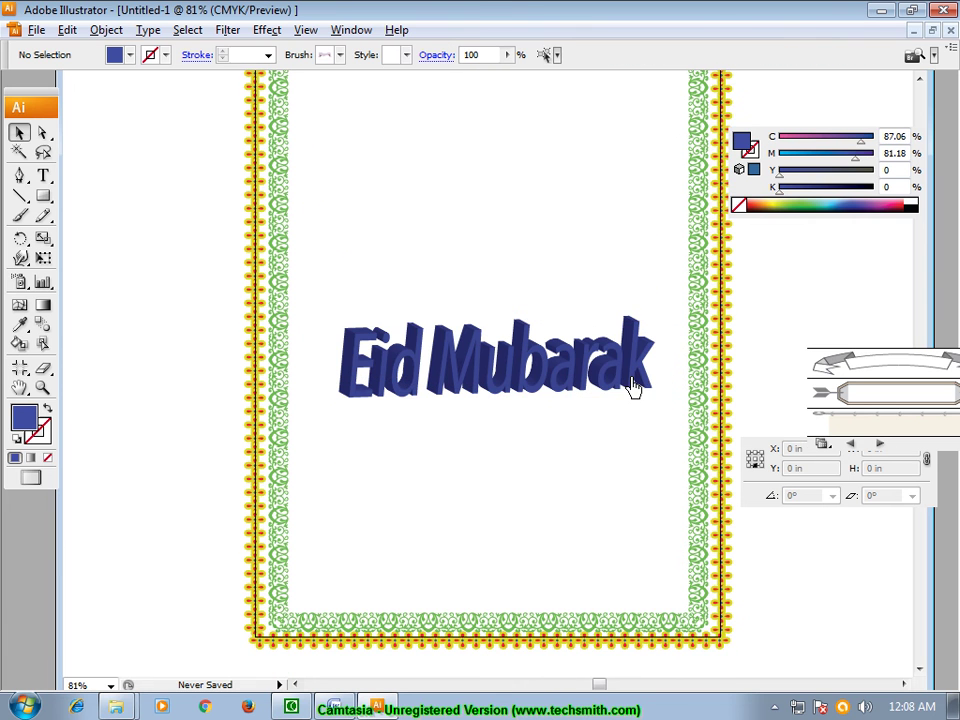
drag(537, 383, 529, 363)
click(669, 315)
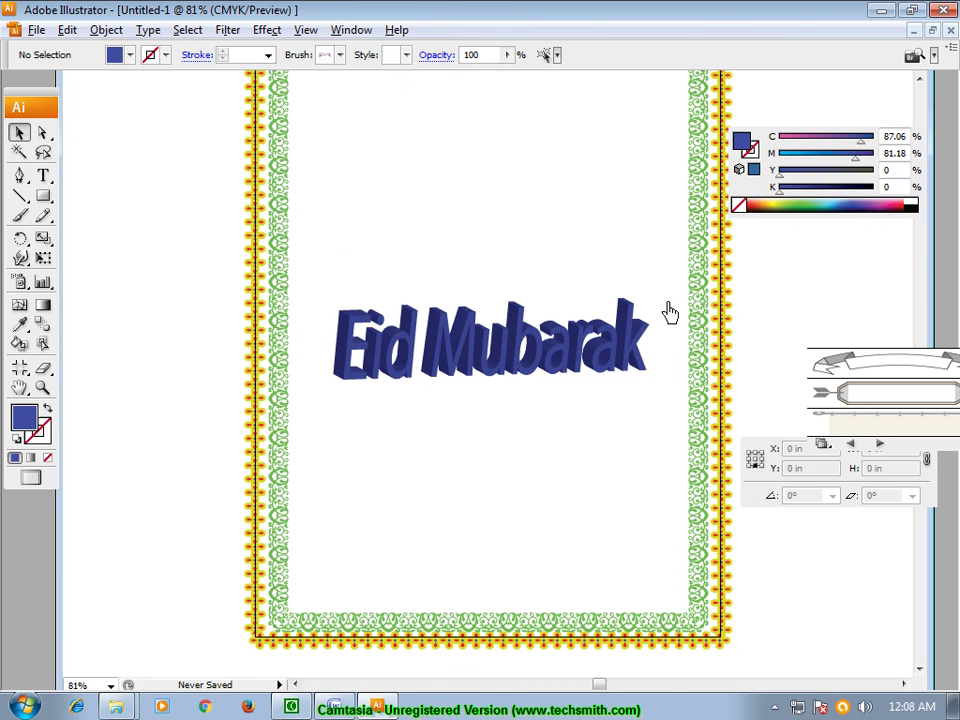
scroll(672, 315, up, 2)
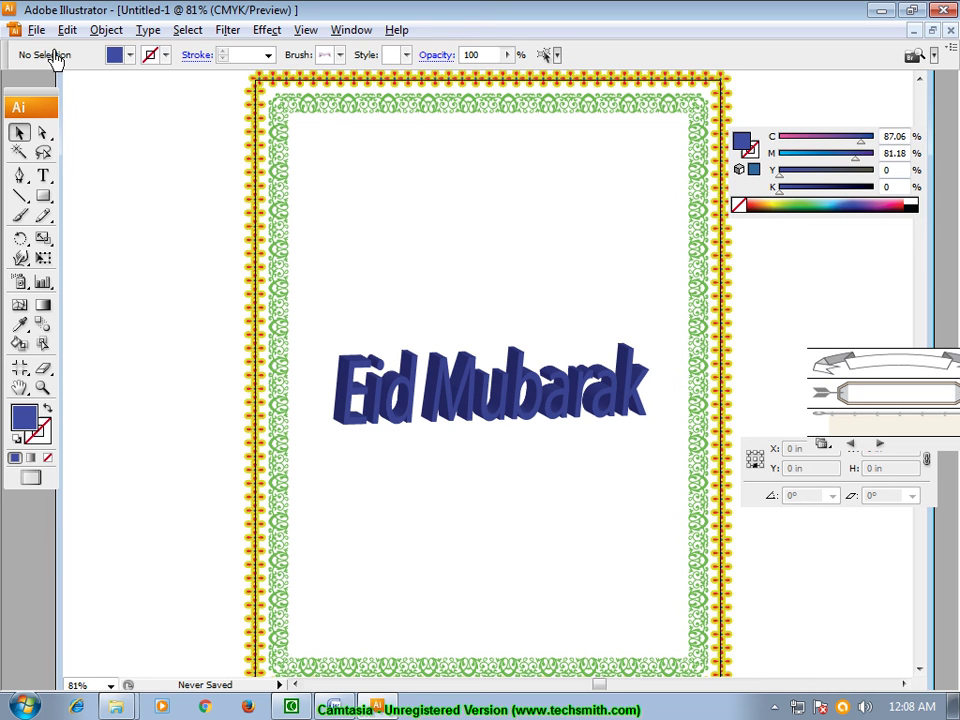
Step: Start placing an image and browse to Local Disk (E:) > Image > Eid
click(38, 36)
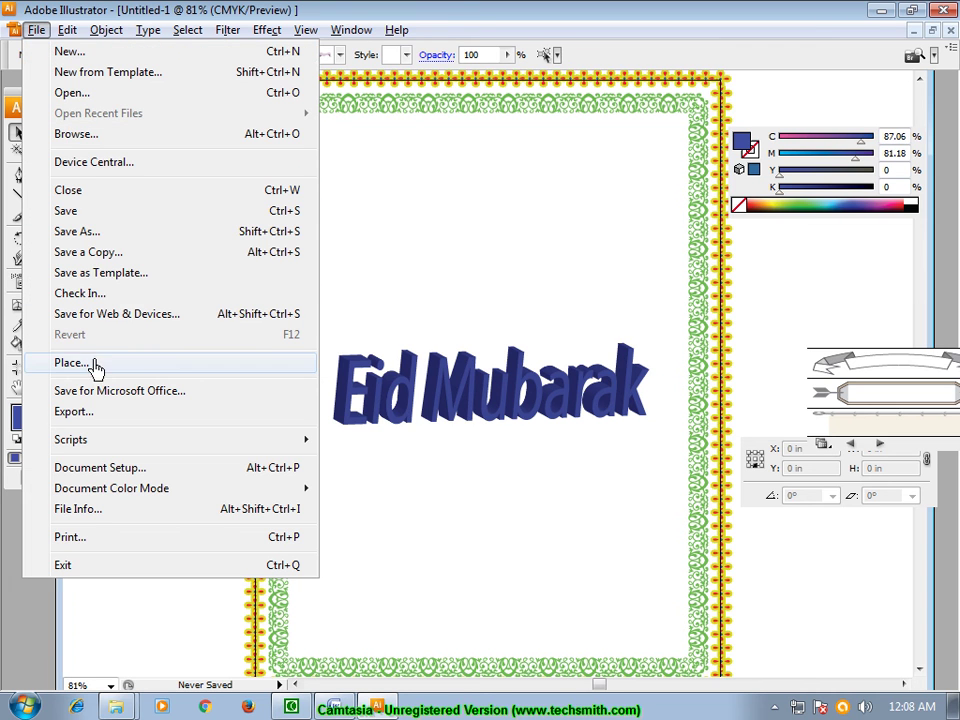
click(90, 364)
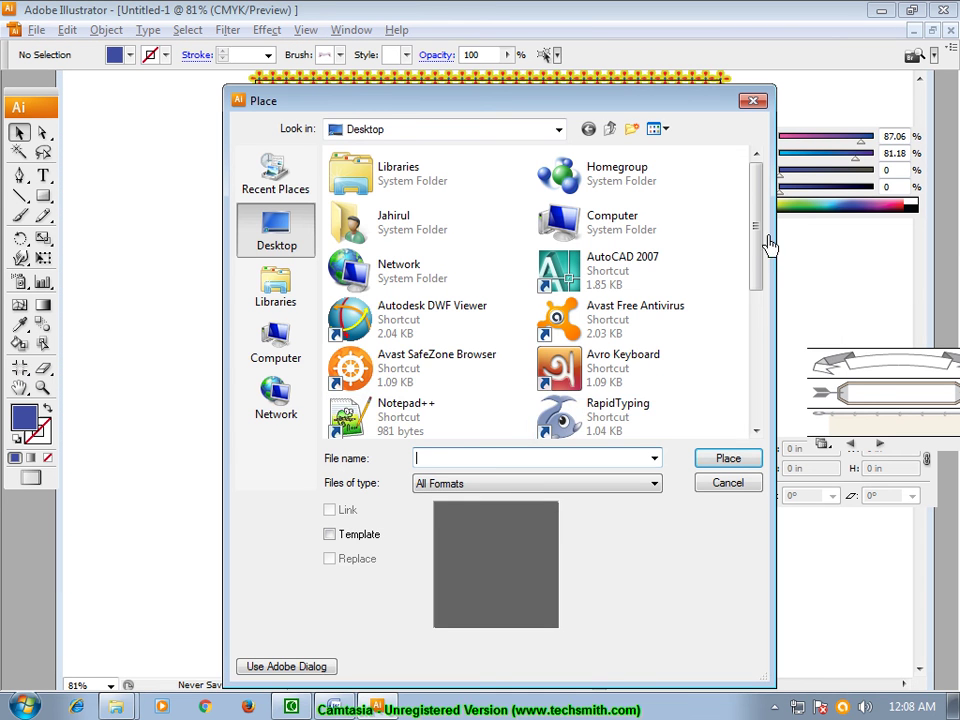
drag(760, 246, 760, 345)
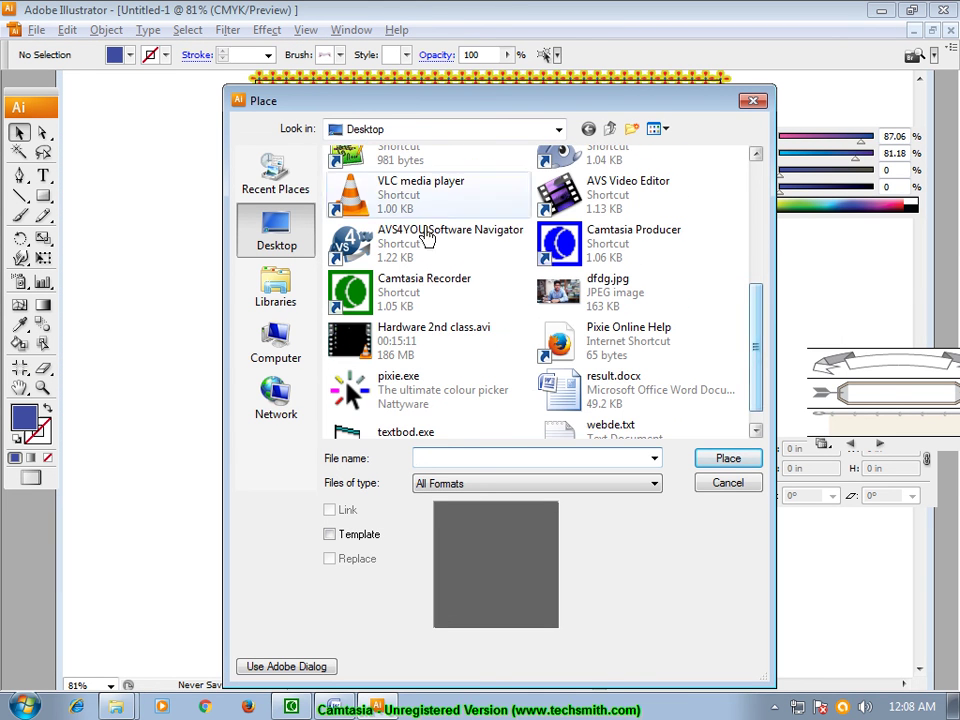
click(557, 130)
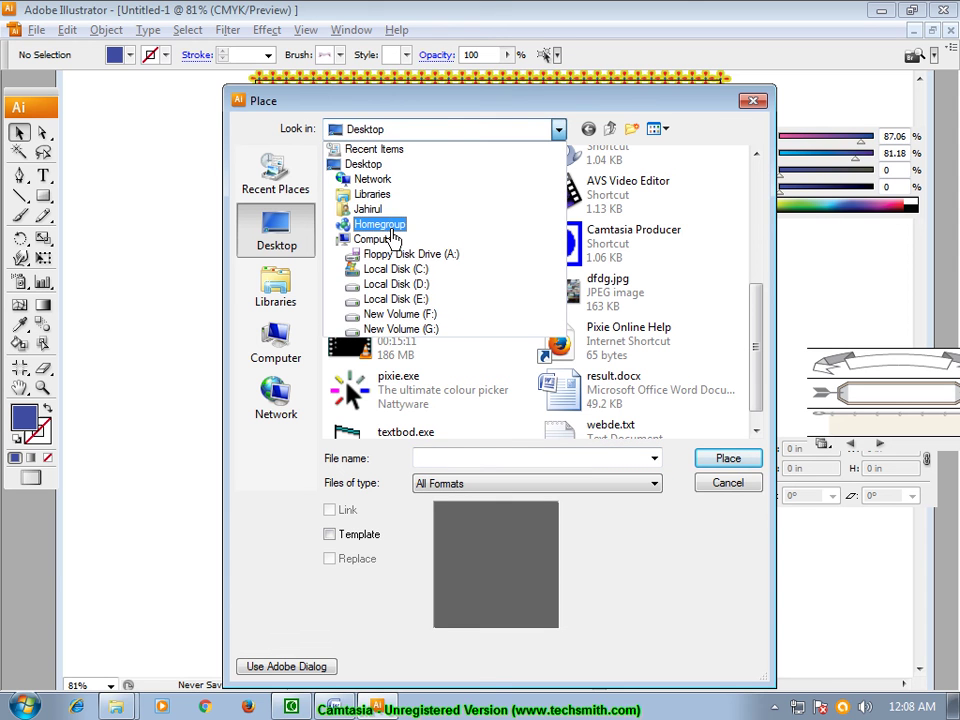
click(428, 285)
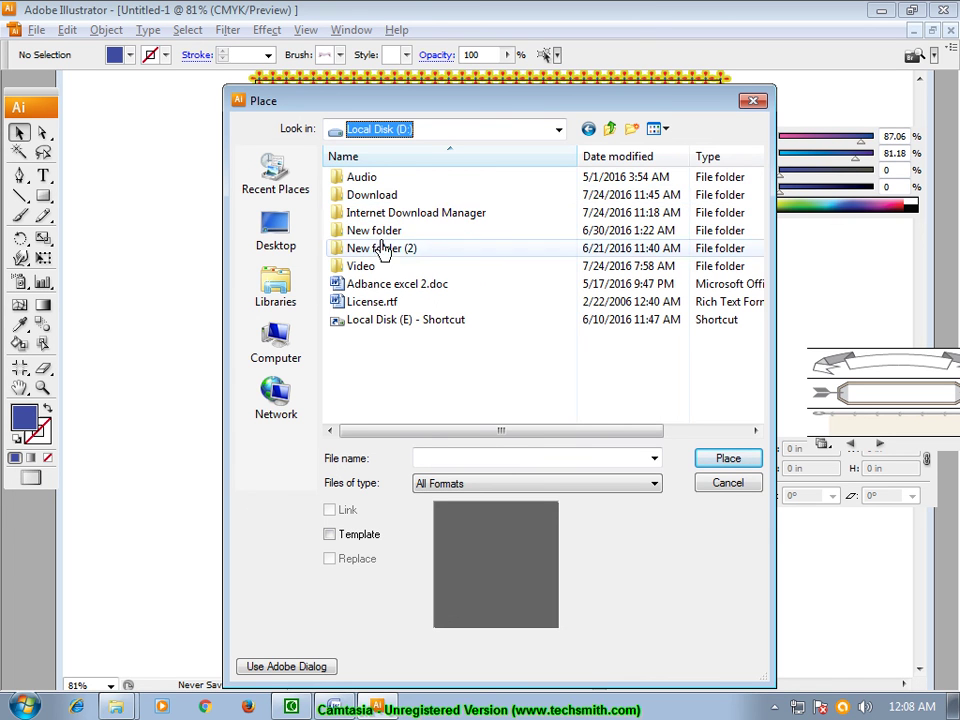
click(559, 130)
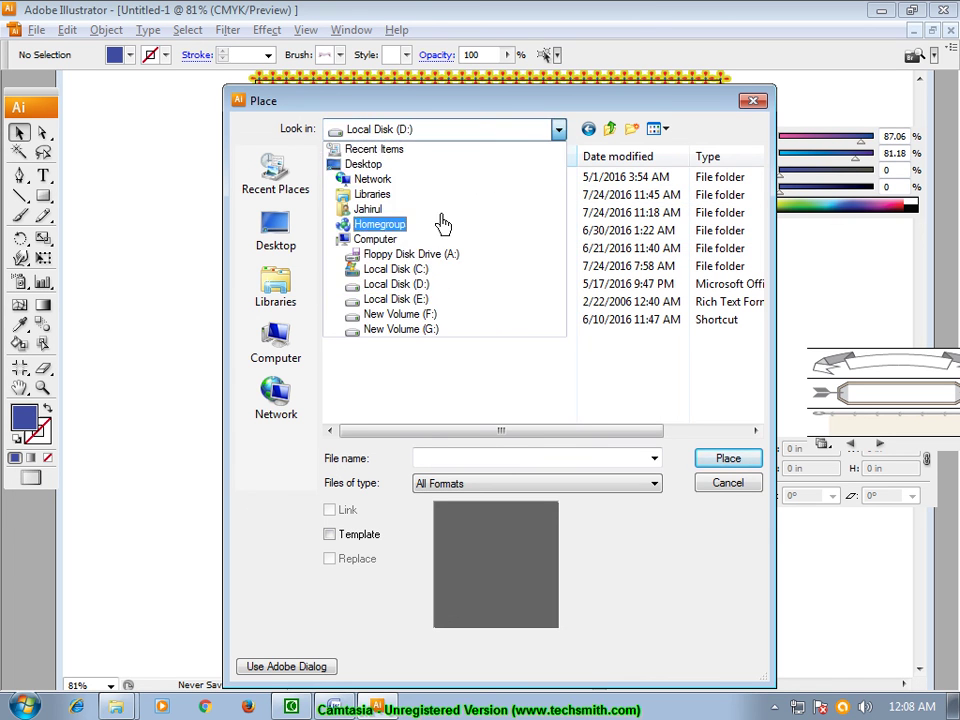
click(390, 299)
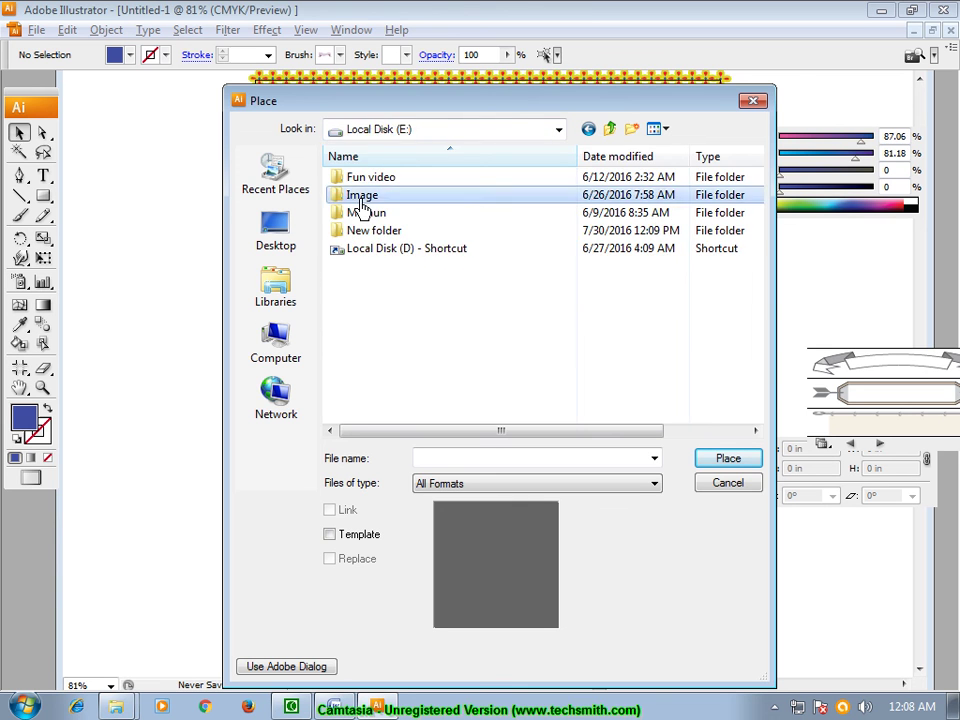
double_click(362, 197)
double_click(368, 232)
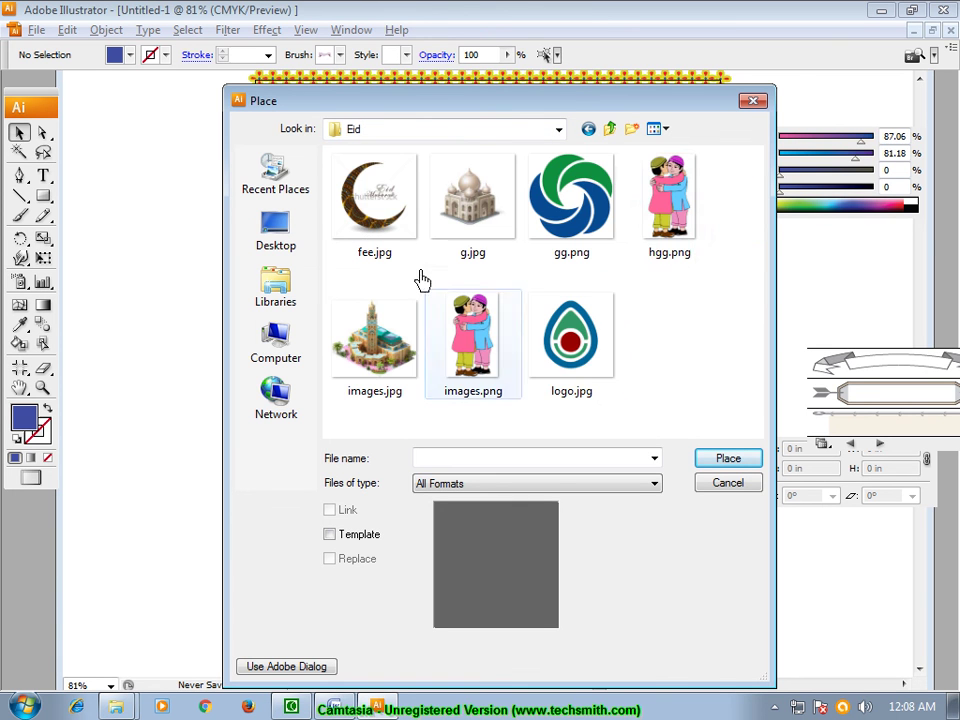
Step: Place hgg.png and drag it below the Eid Mubarak text
click(674, 200)
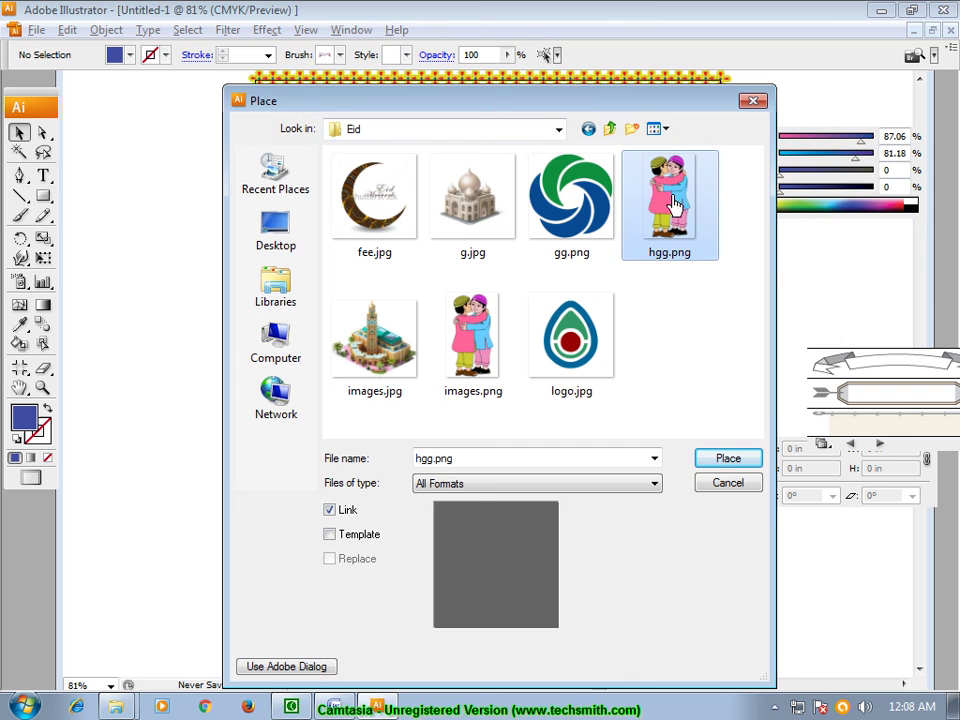
click(716, 462)
mouse_move(512, 397)
mouse_down()
mouse_move(487, 197)
mouse_move(469, 480)
mouse_move(455, 245)
mouse_move(456, 540)
mouse_up()
Step: Raise the Eid Mubarak text, move the hugging boys up beneath it, and enlarge them
click(588, 266)
mouse_move(459, 412)
mouse_down()
mouse_move(460, 342)
mouse_move(494, 282)
mouse_up()
drag(493, 508, 493, 425)
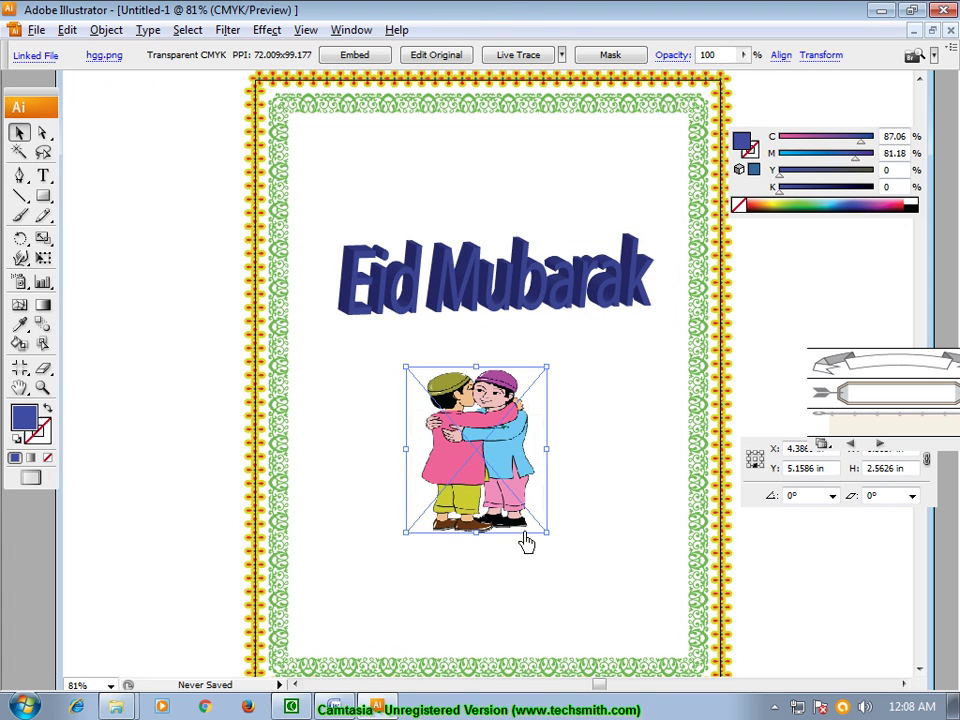
drag(547, 540, 643, 655)
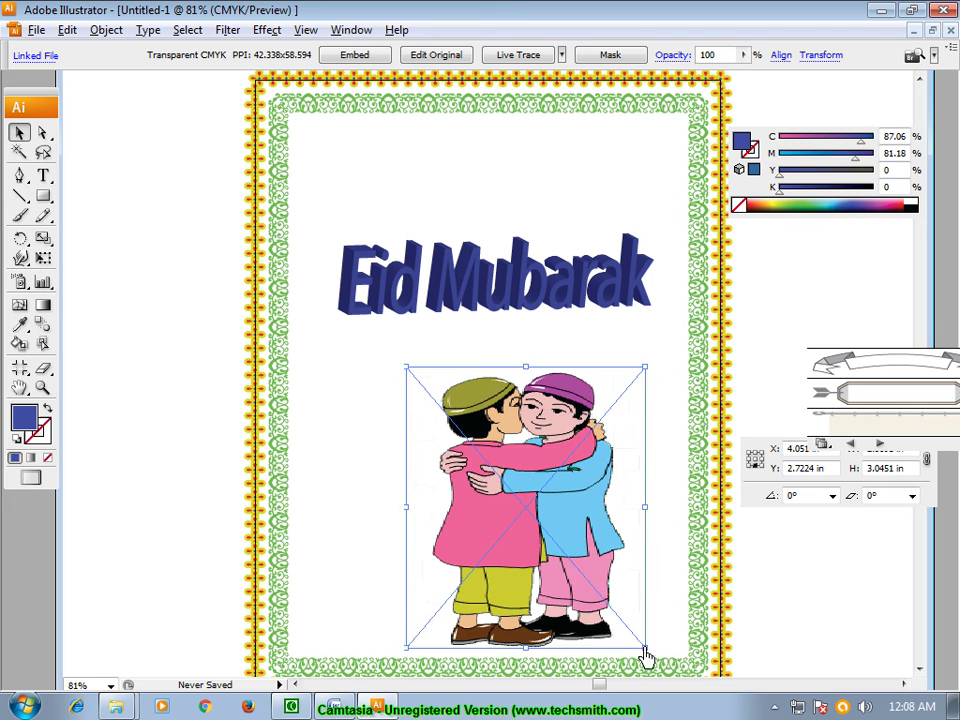
drag(574, 572, 532, 558)
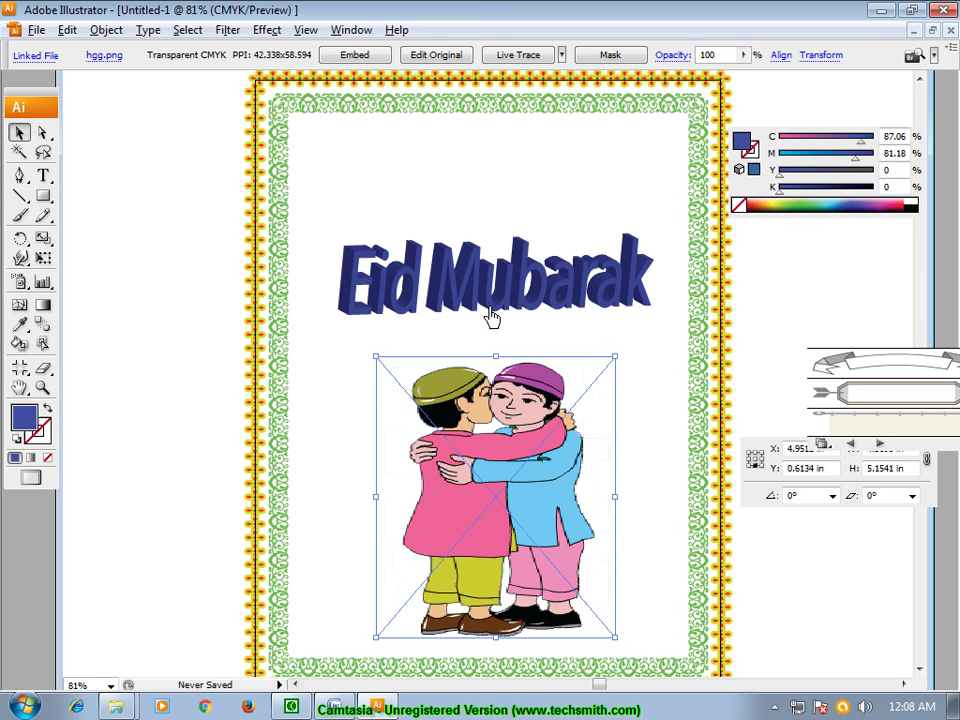
Step: Rotate the Eid Mubarak text level and lower it just above the picture
click(561, 311)
click(665, 383)
click(640, 293)
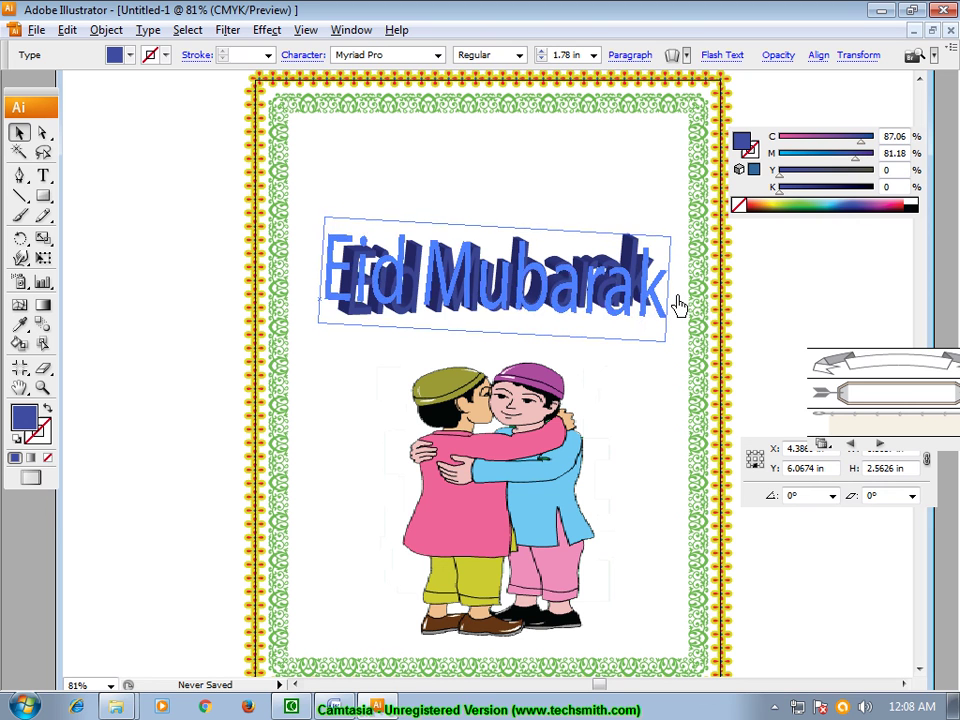
drag(678, 315, 677, 304)
click(642, 375)
drag(605, 280, 606, 316)
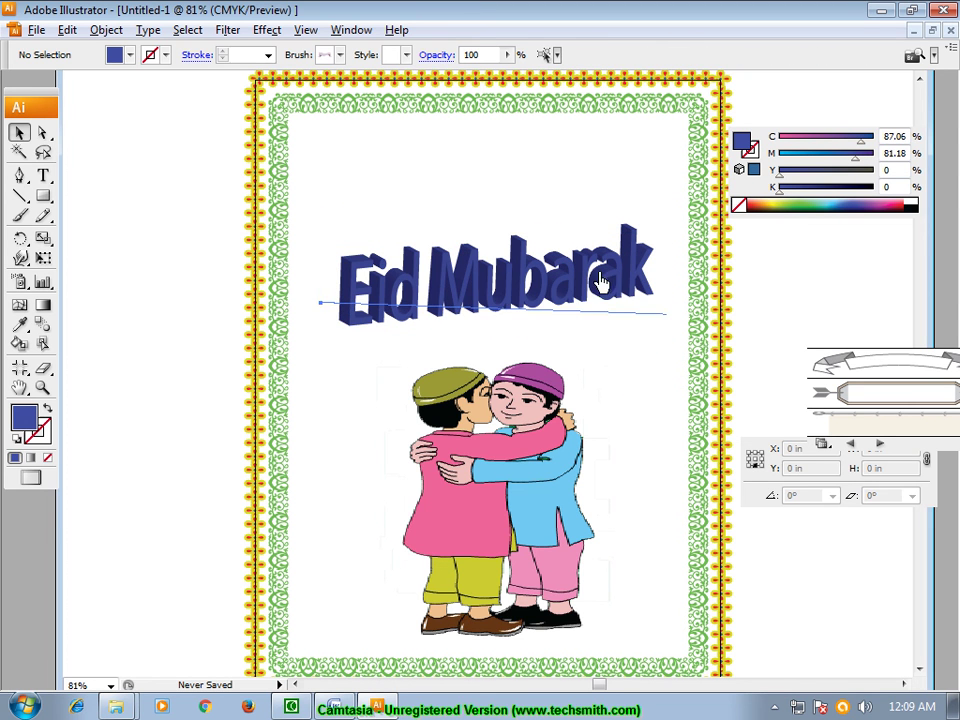
click(612, 405)
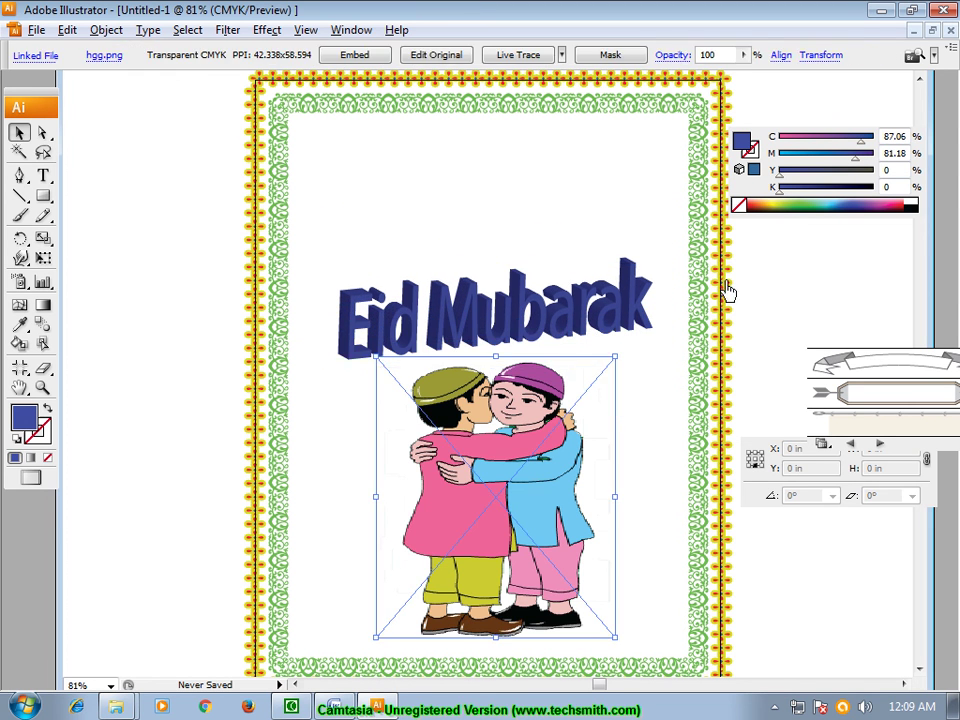
click(559, 193)
click(608, 420)
click(568, 235)
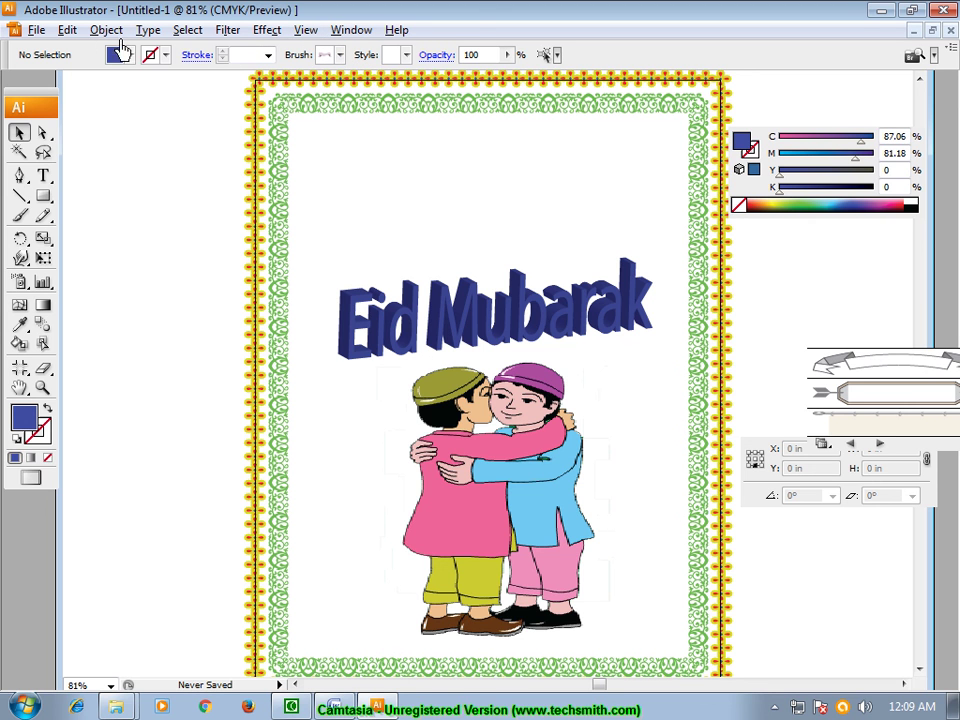
Step: Place the crescent picture fee.jpg, enlarged, in the card's top-right corner
click(36, 30)
click(70, 365)
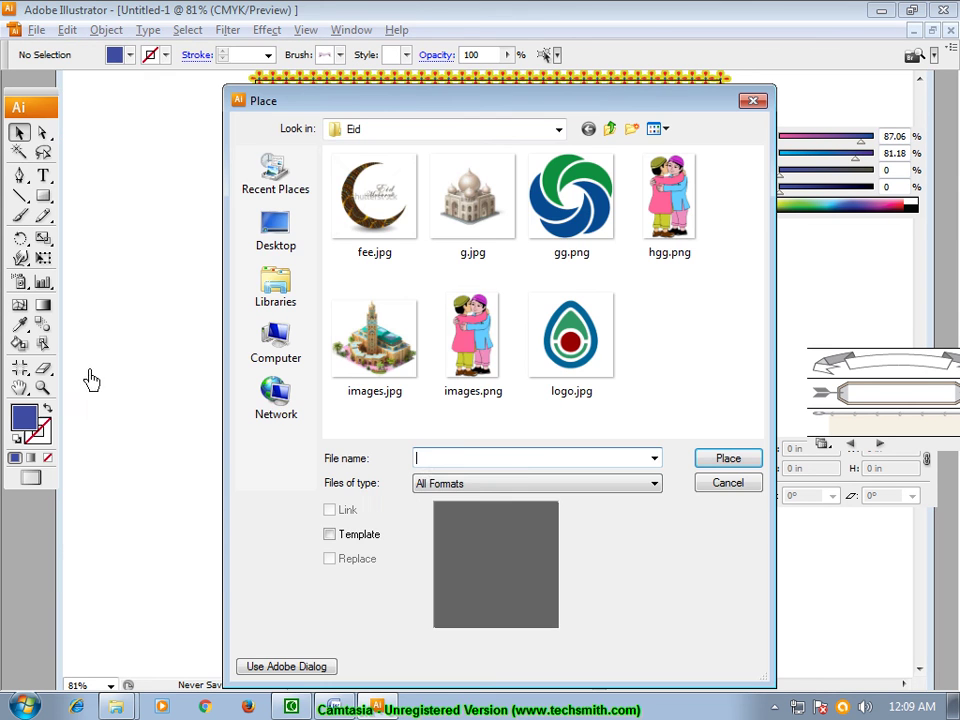
click(375, 218)
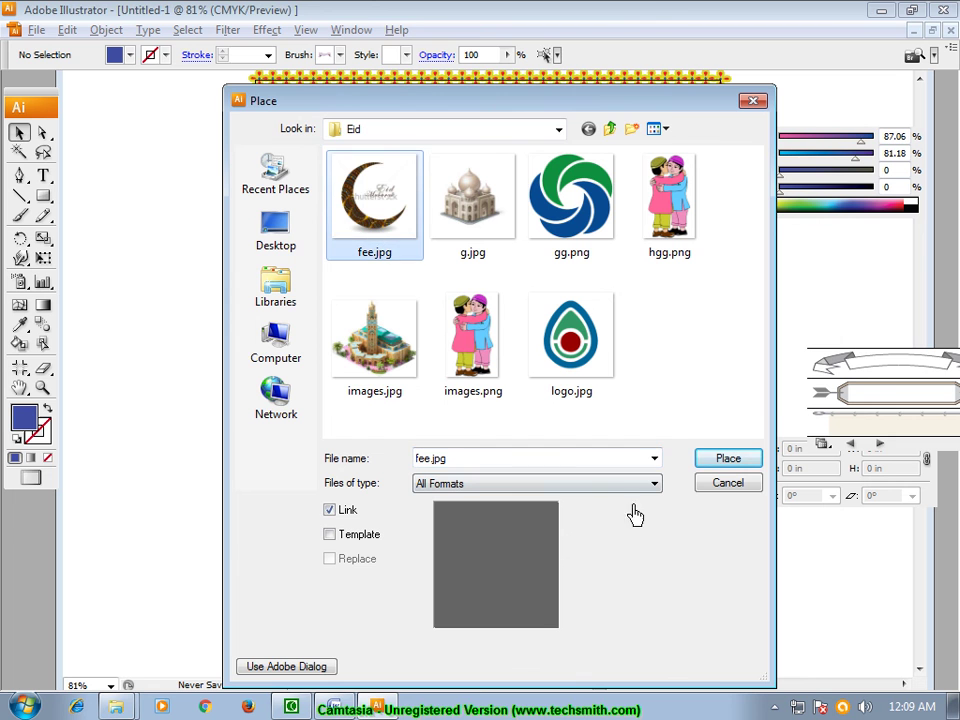
click(720, 458)
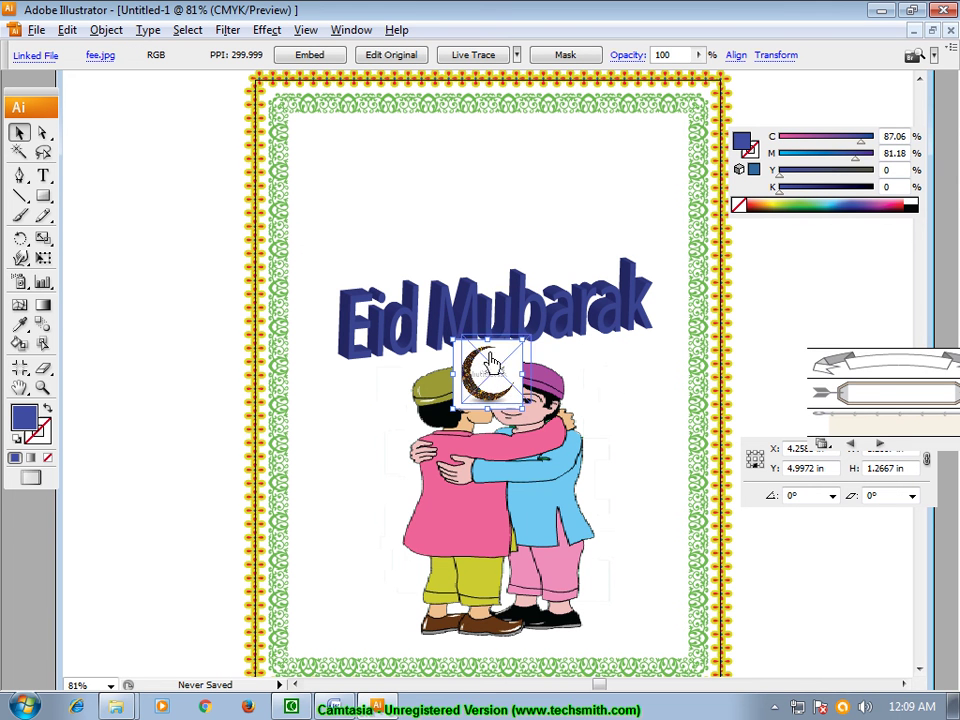
mouse_move(595, 177)
mouse_down()
mouse_move(570, 200)
mouse_move(385, 199)
mouse_up()
click(620, 272)
drag(431, 227, 535, 298)
mouse_move(439, 238)
mouse_down()
mouse_move(454, 212)
mouse_move(590, 228)
mouse_move(613, 206)
mouse_up()
click(601, 226)
drag(718, 253, 681, 253)
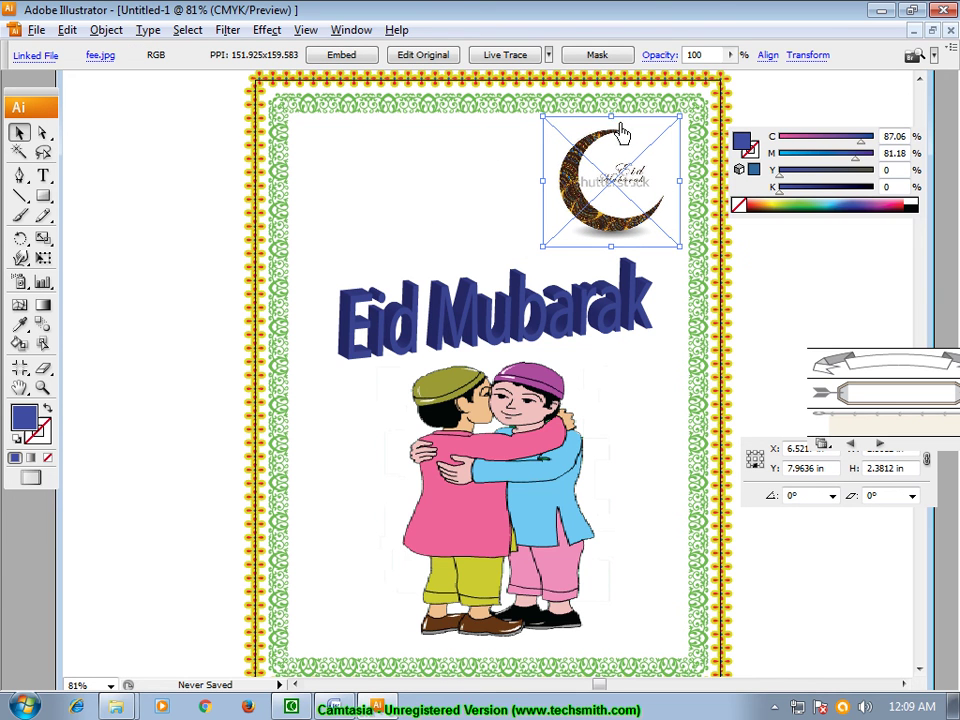
click(643, 395)
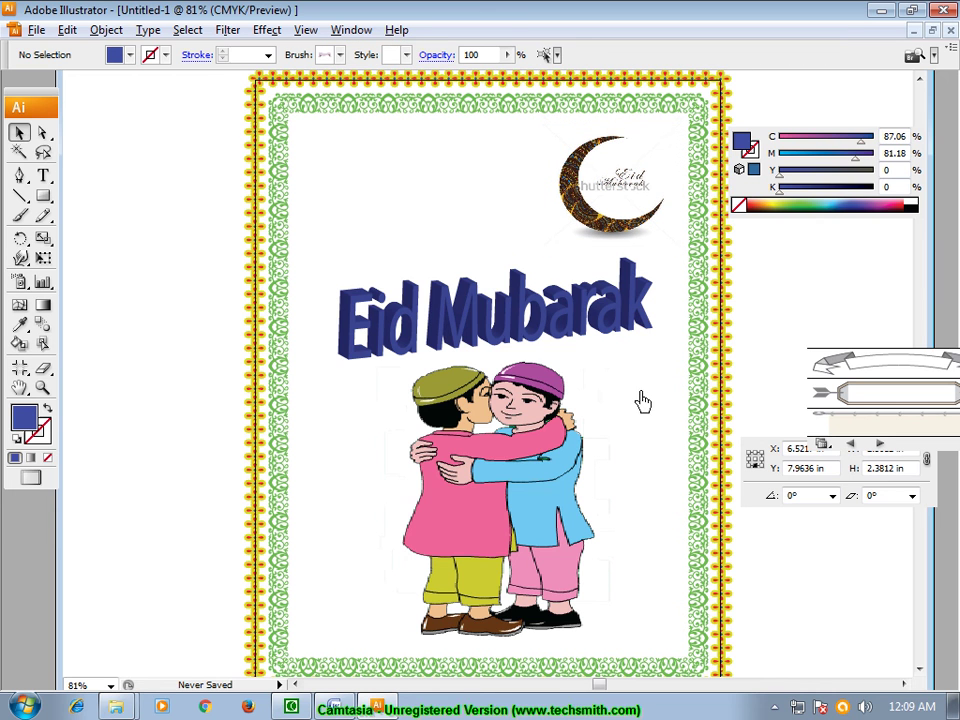
Step: Move the 3D Eid Mubarak title higher and the hugging boys up beneath it
drag(516, 333, 516, 272)
click(621, 446)
click(595, 458)
drag(600, 455, 596, 414)
click(666, 321)
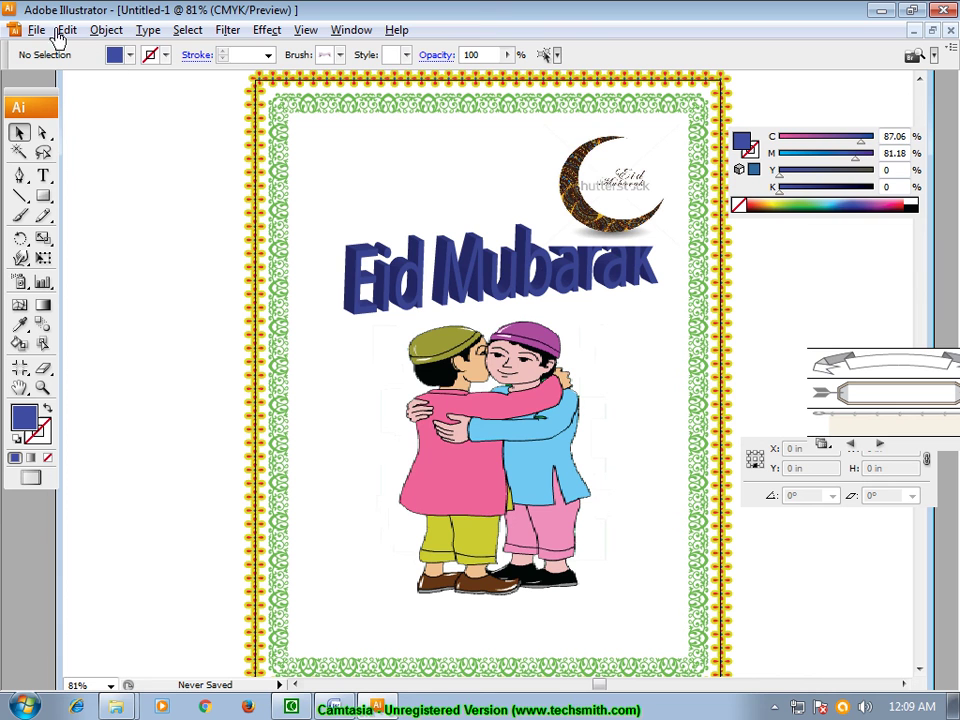
Step: Shift the hugging boys left, narrow them, and start a credit text block to their right
drag(440, 490, 368, 490)
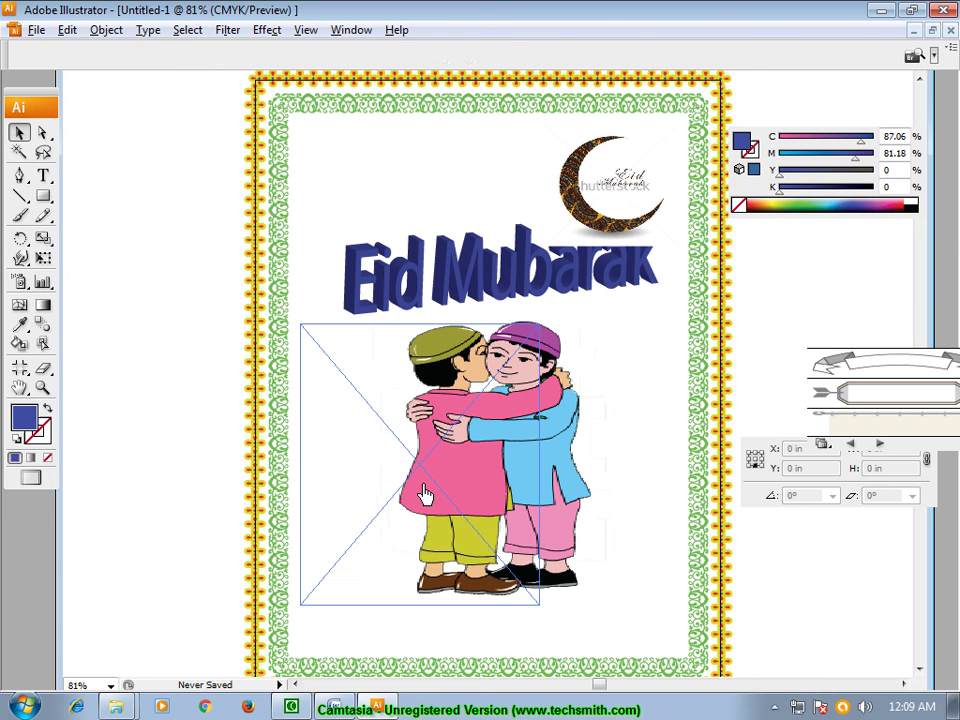
click(610, 484)
click(508, 470)
drag(540, 464, 536, 482)
click(536, 482)
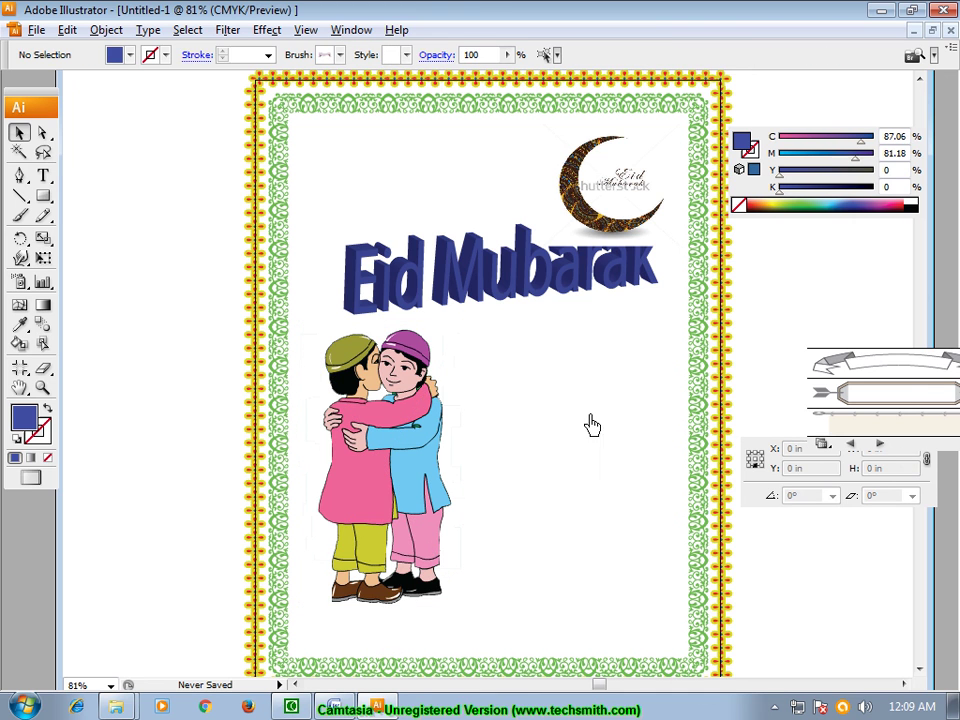
click(43, 175)
click(532, 458)
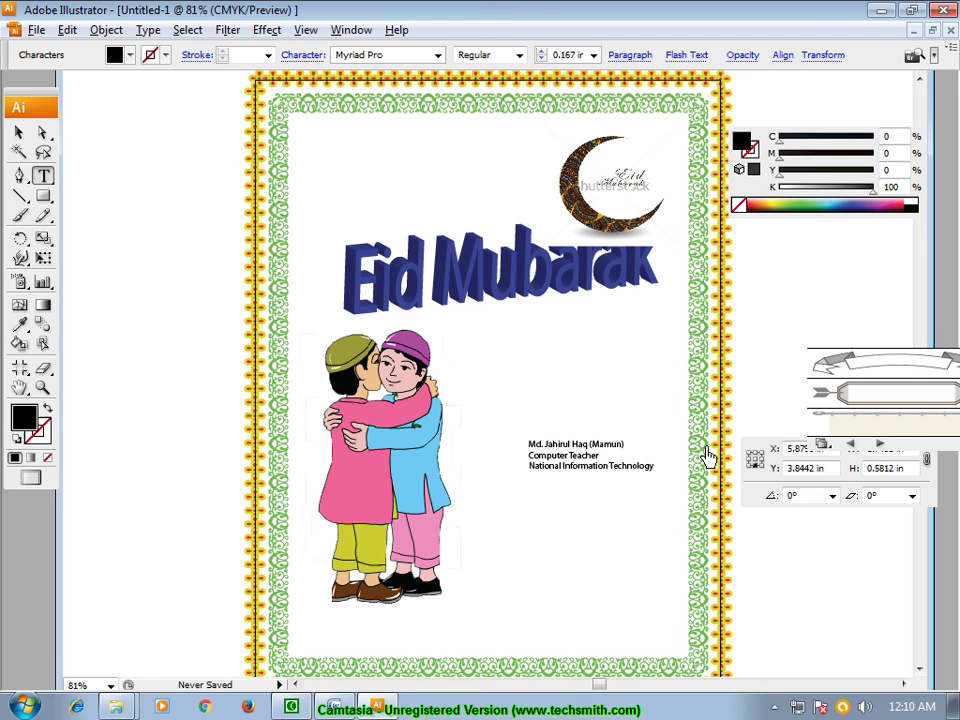
Step: Scale the three-line teacher credit up and move it to the card's lower right
click(18, 132)
click(590, 455)
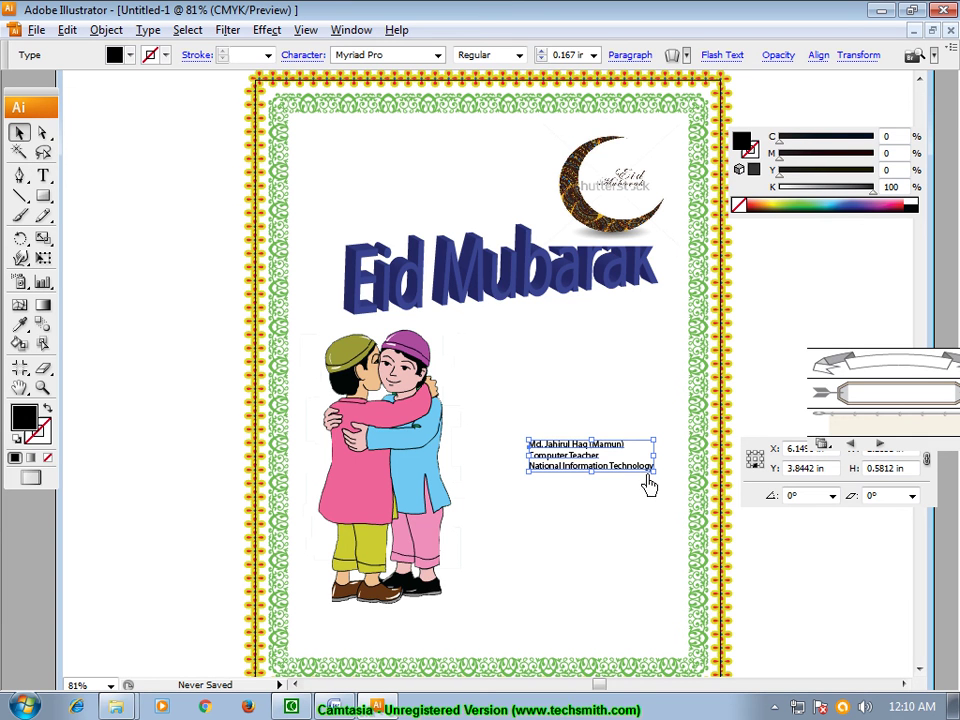
drag(654, 468, 711, 540)
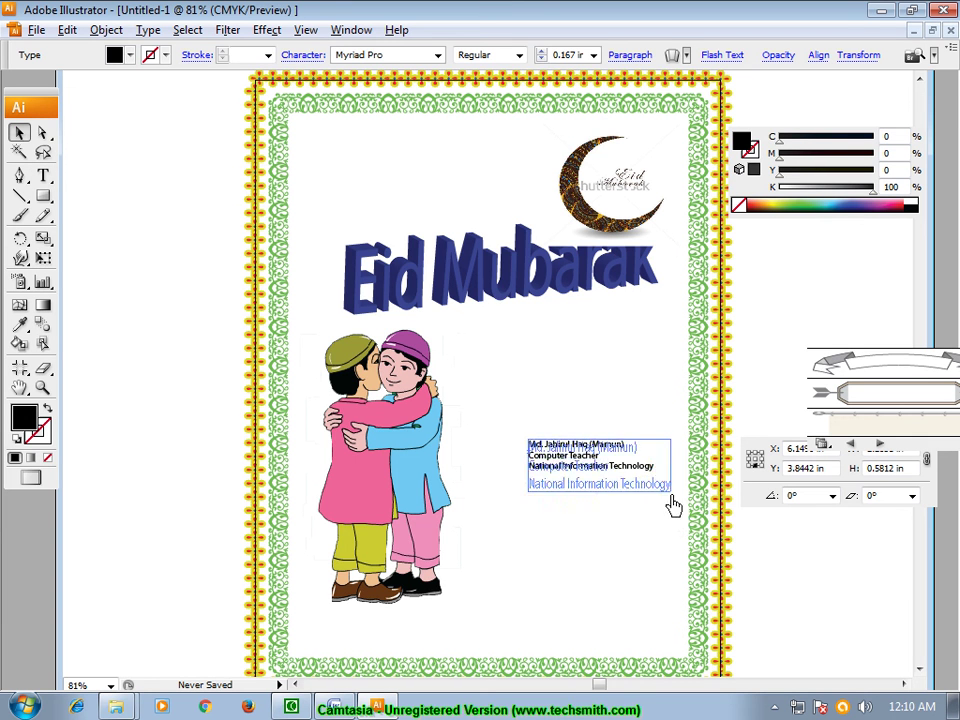
mouse_move(603, 470)
mouse_down()
mouse_move(563, 565)
mouse_move(571, 578)
mouse_up()
click(557, 432)
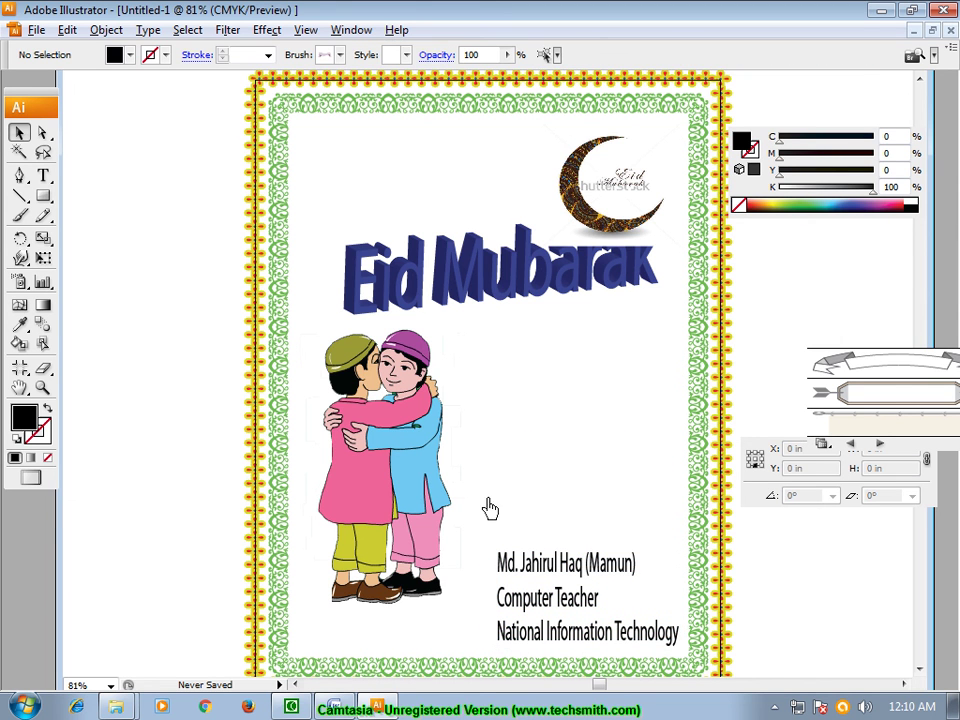
click(34, 29)
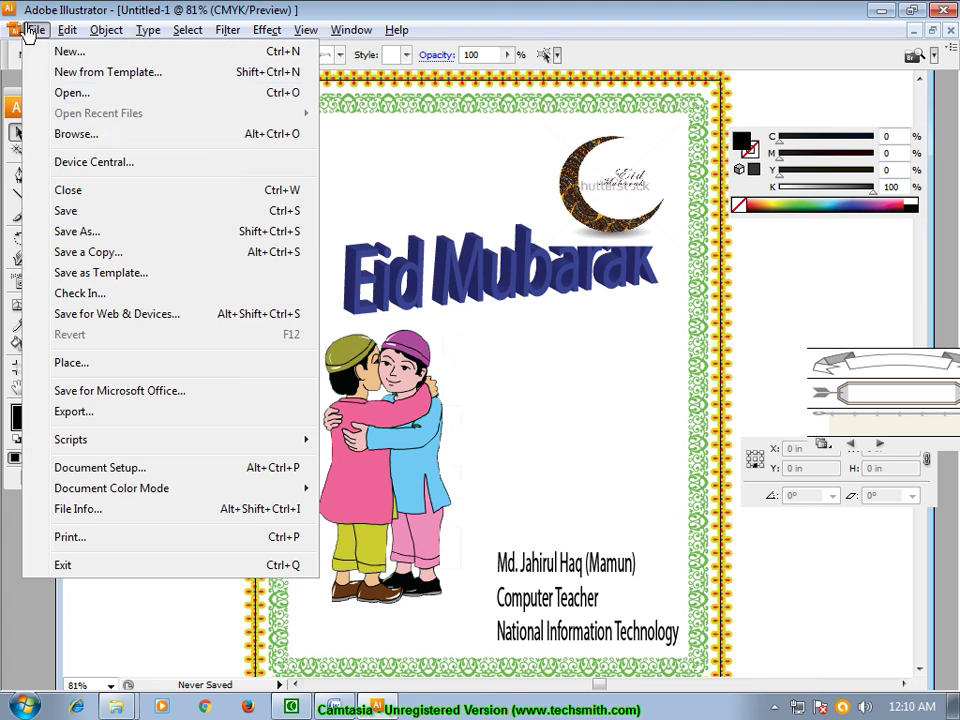
Step: Place the mosque picture images.jpg to the right of the hugging boys
click(62, 362)
click(375, 345)
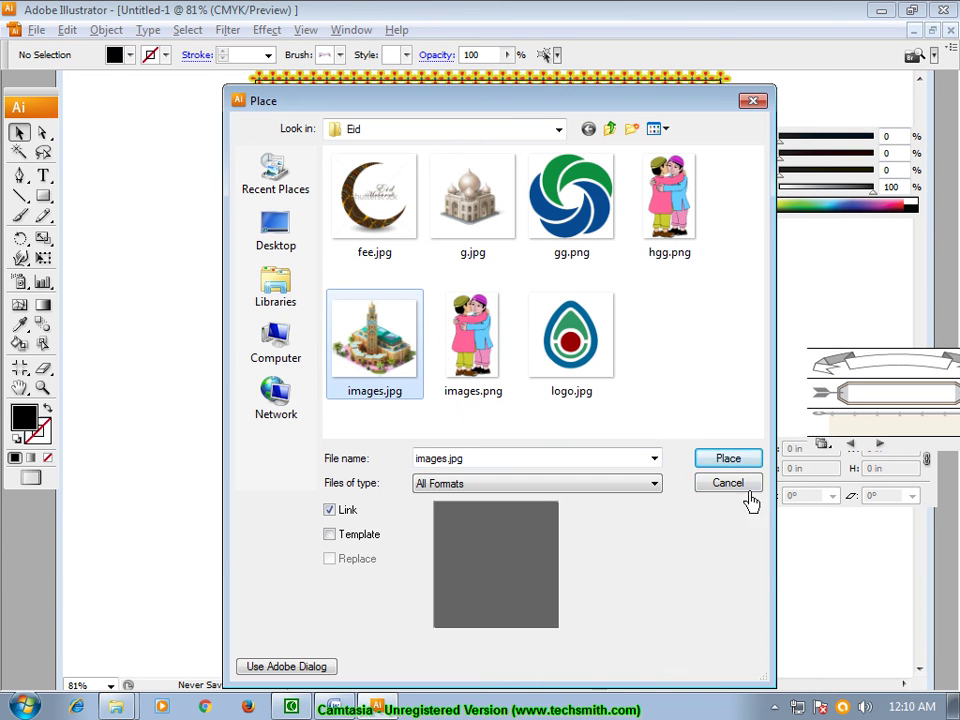
click(721, 461)
drag(512, 375, 578, 430)
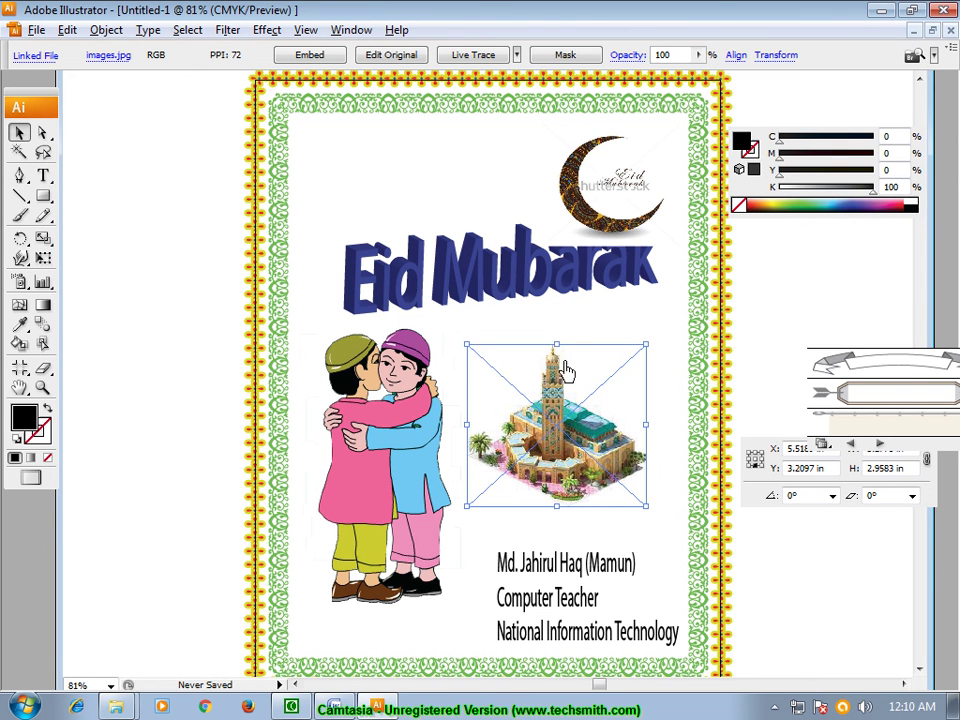
Step: Enlarge the mosque picture upward, rightward and down to just above the credits
drag(556, 344, 558, 323)
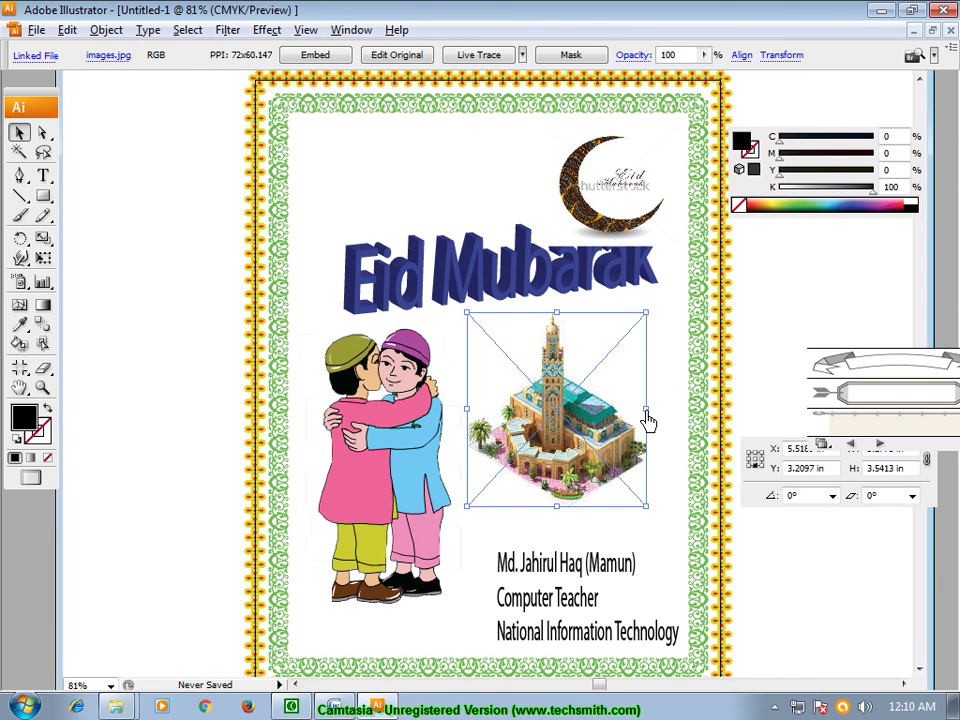
drag(647, 418, 679, 420)
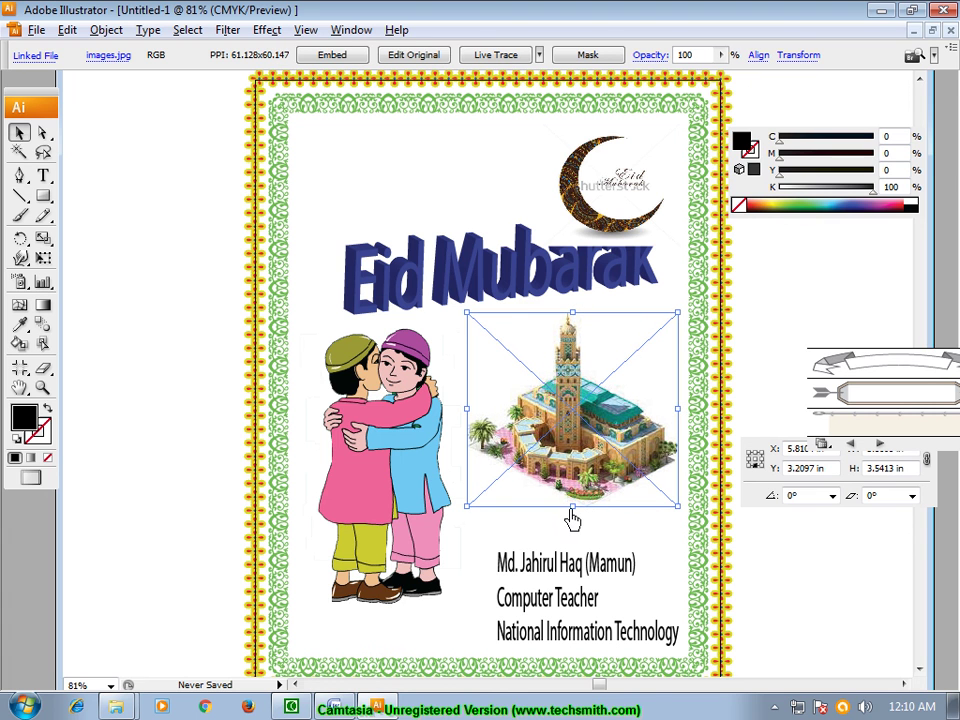
drag(573, 507, 574, 541)
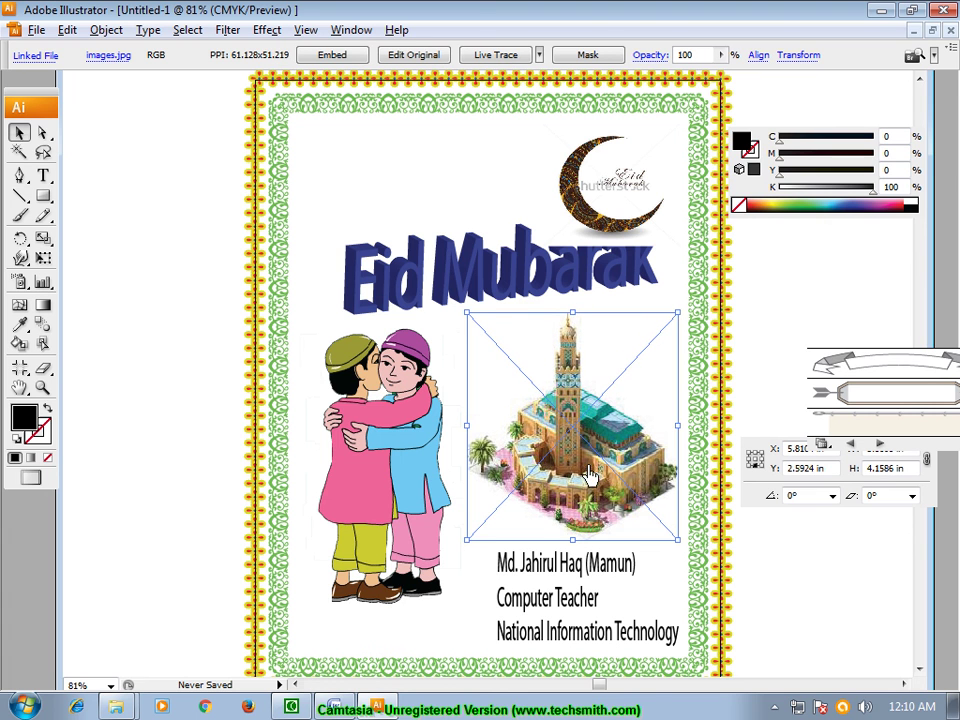
click(838, 574)
scroll(845, 578, up, 1)
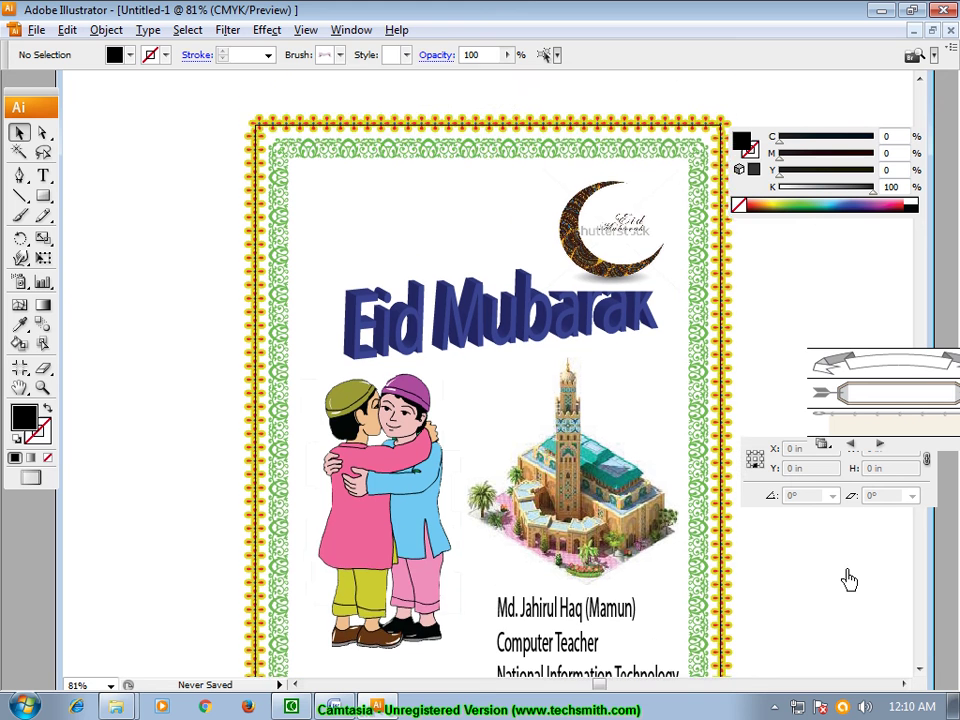
scroll(850, 585, down, 3)
scroll(850, 585, up, 1)
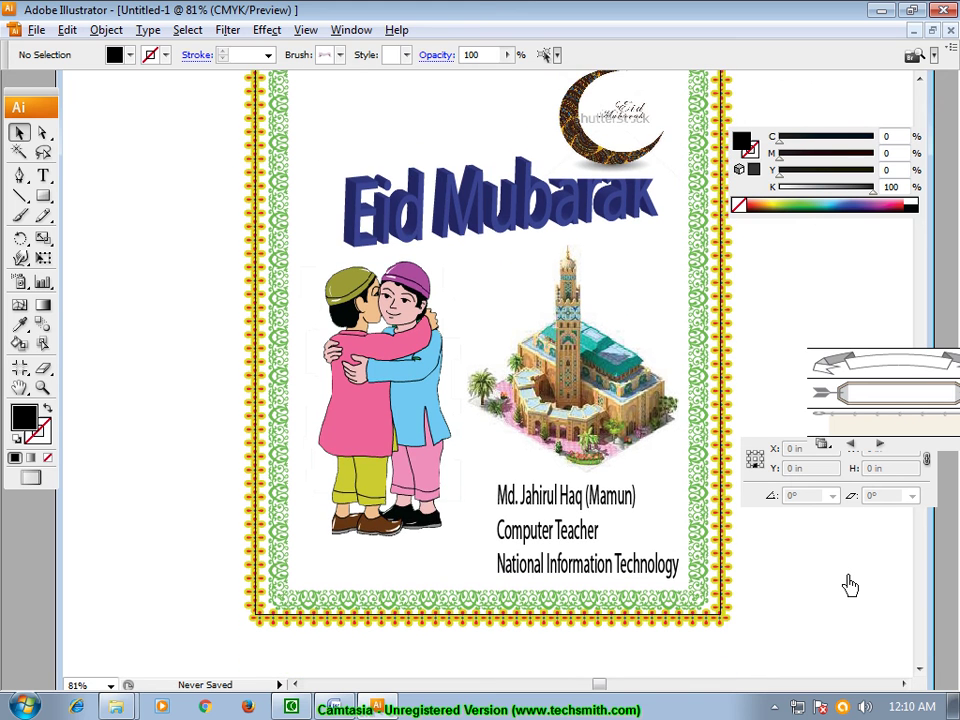
scroll(850, 585, up, 1)
scroll(850, 585, up, 4)
Step: Start a File > Export of the card as JPEG, naming it Eid Card
click(36, 30)
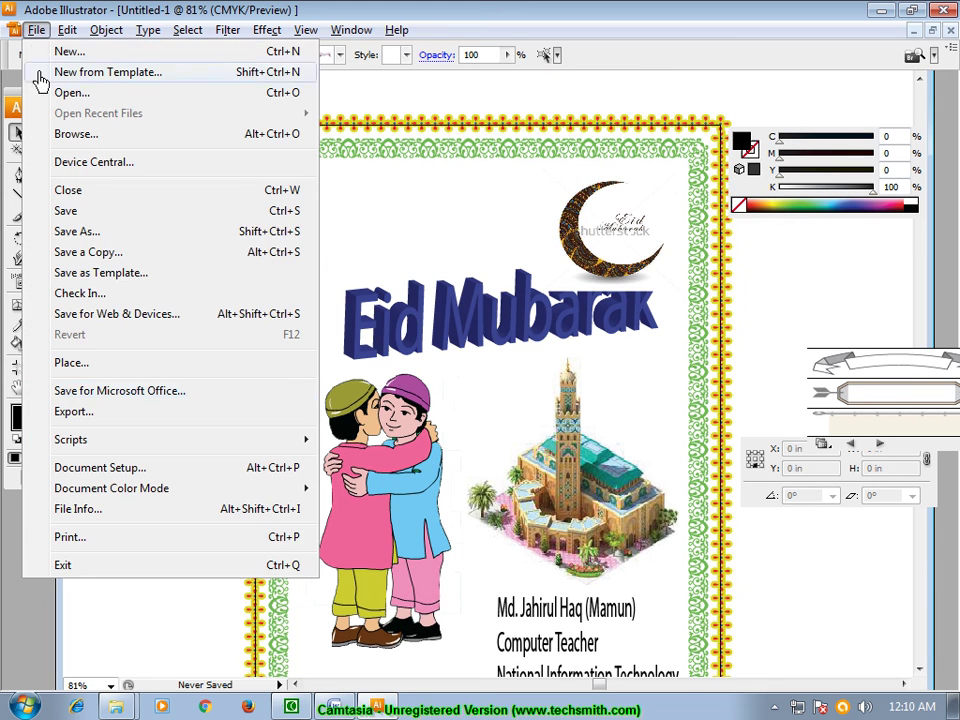
click(64, 411)
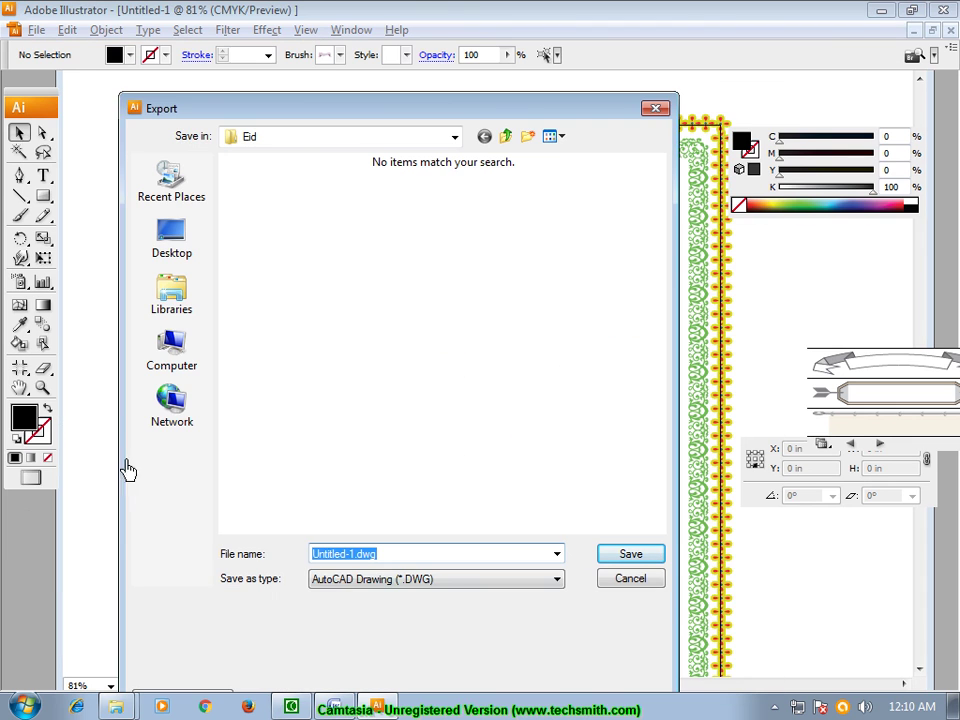
click(556, 580)
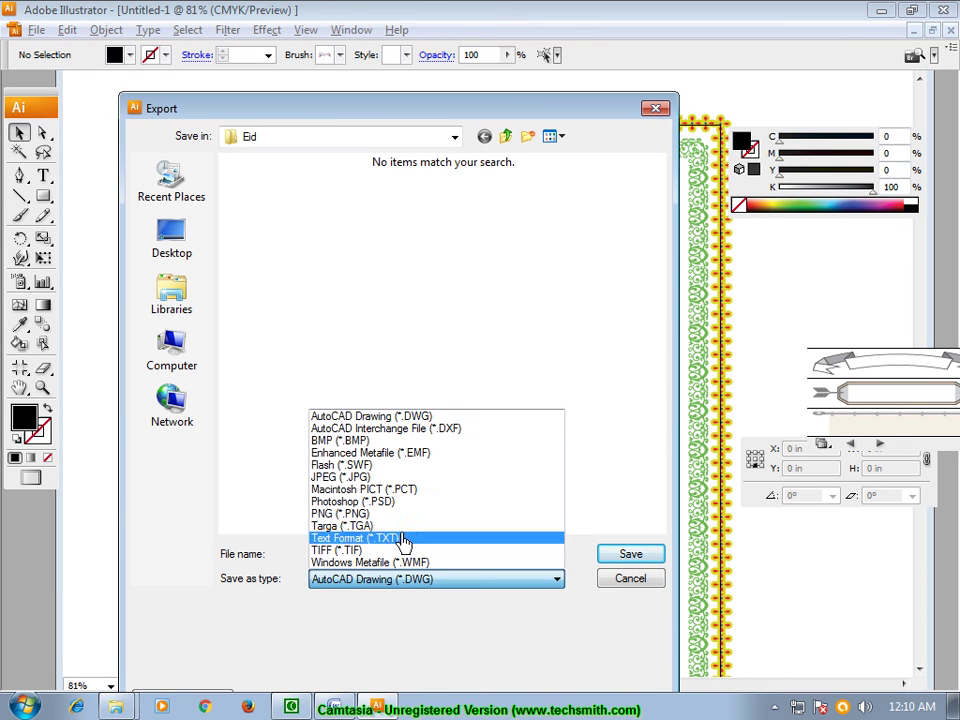
click(330, 477)
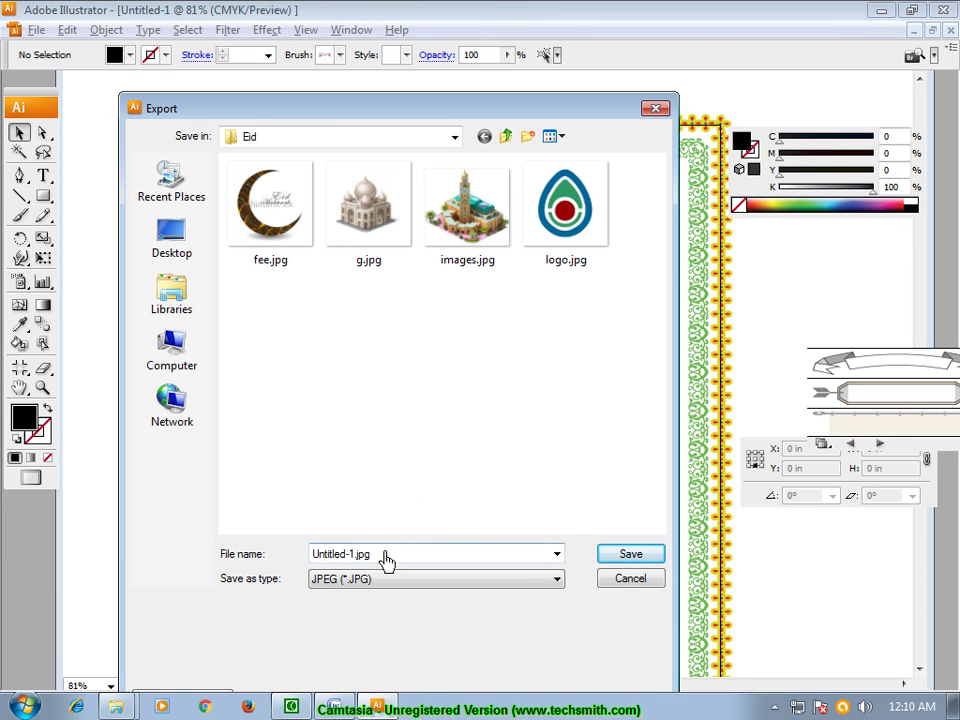
drag(386, 554, 245, 556)
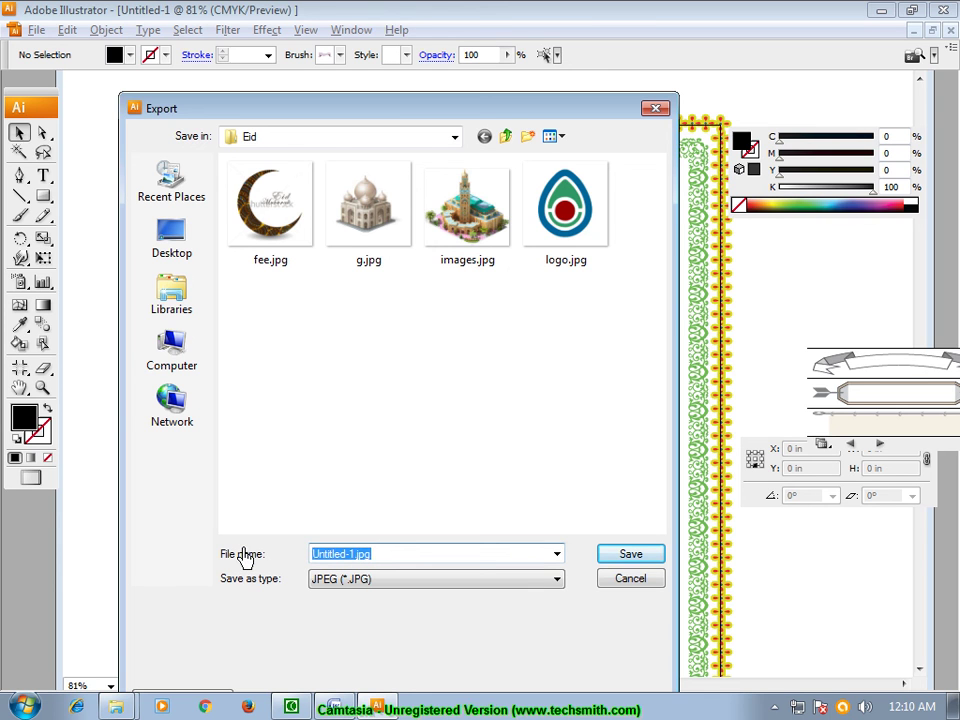
text(Eid Card)
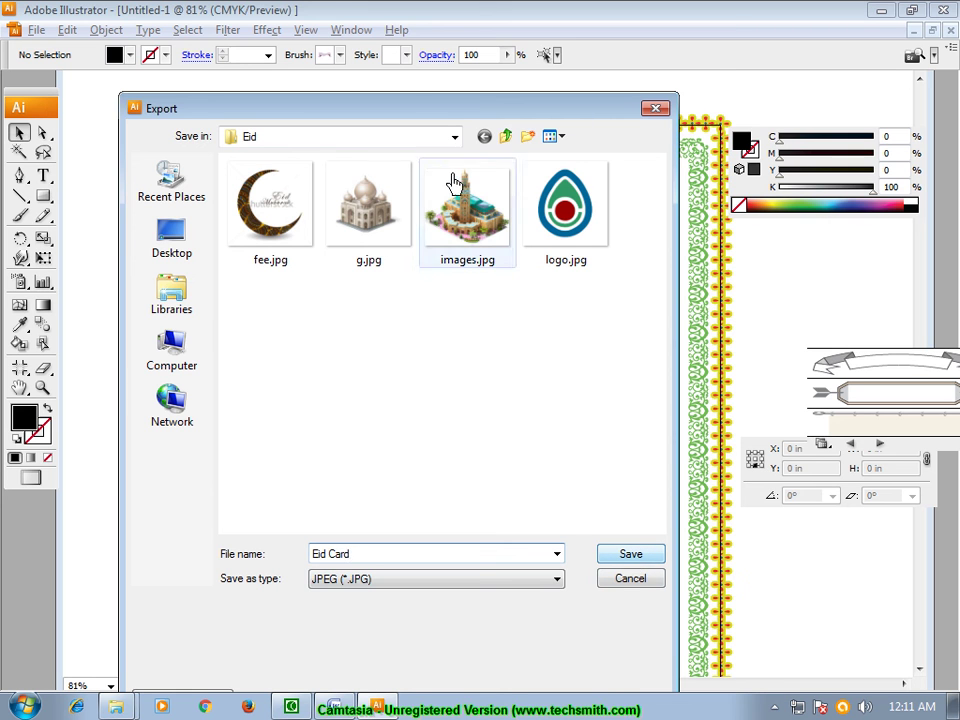
Step: Save Eid Card.jpg to the Desktop with default JPEG options, then minimize Illustrator
click(454, 137)
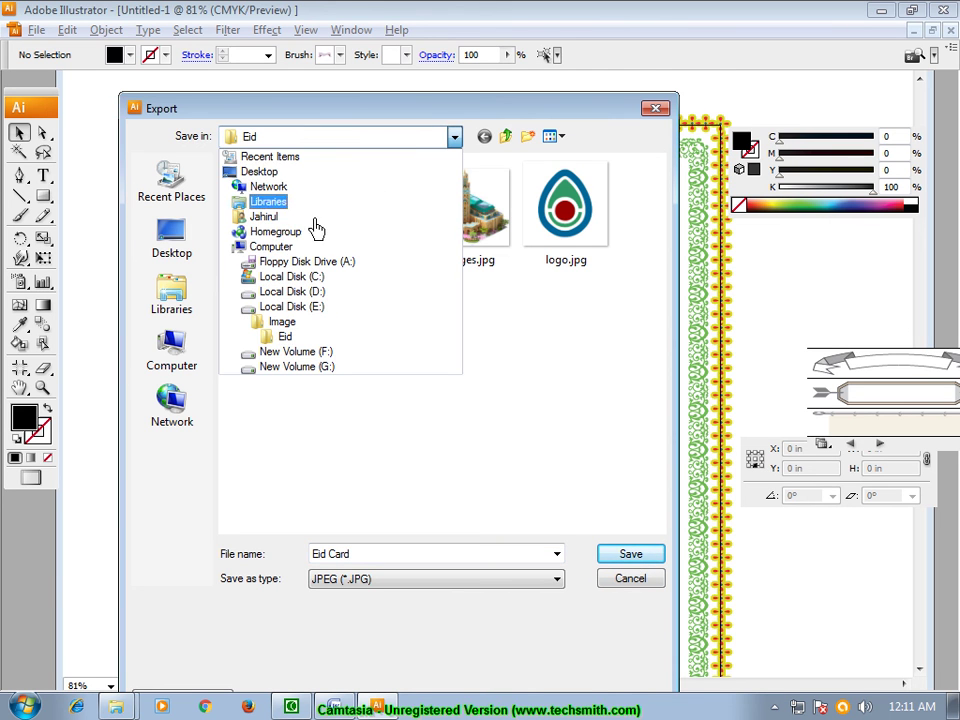
click(262, 172)
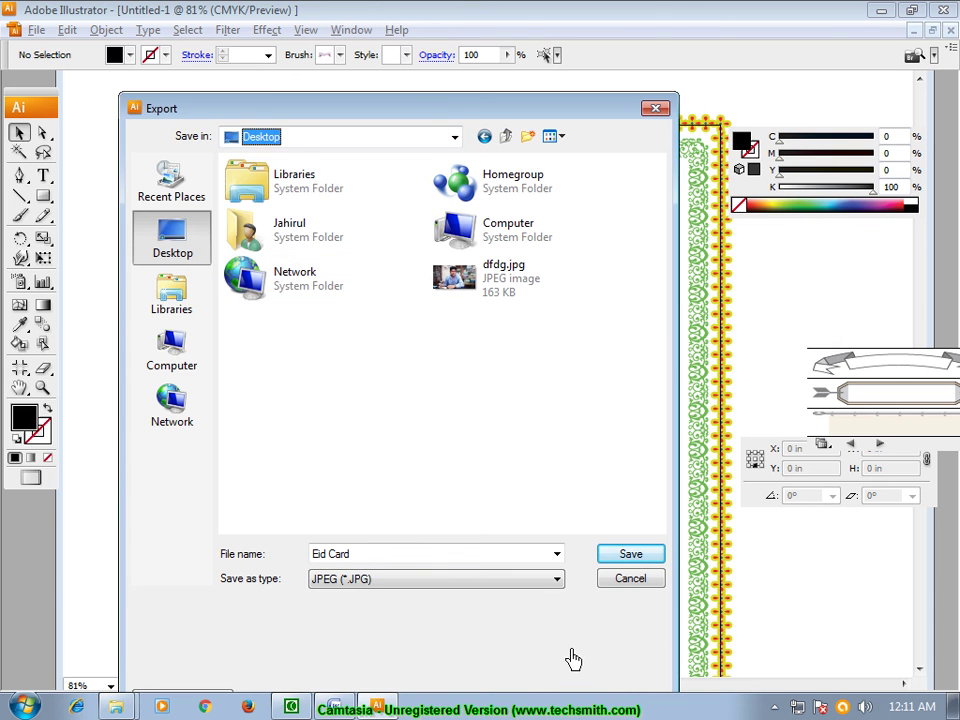
click(618, 562)
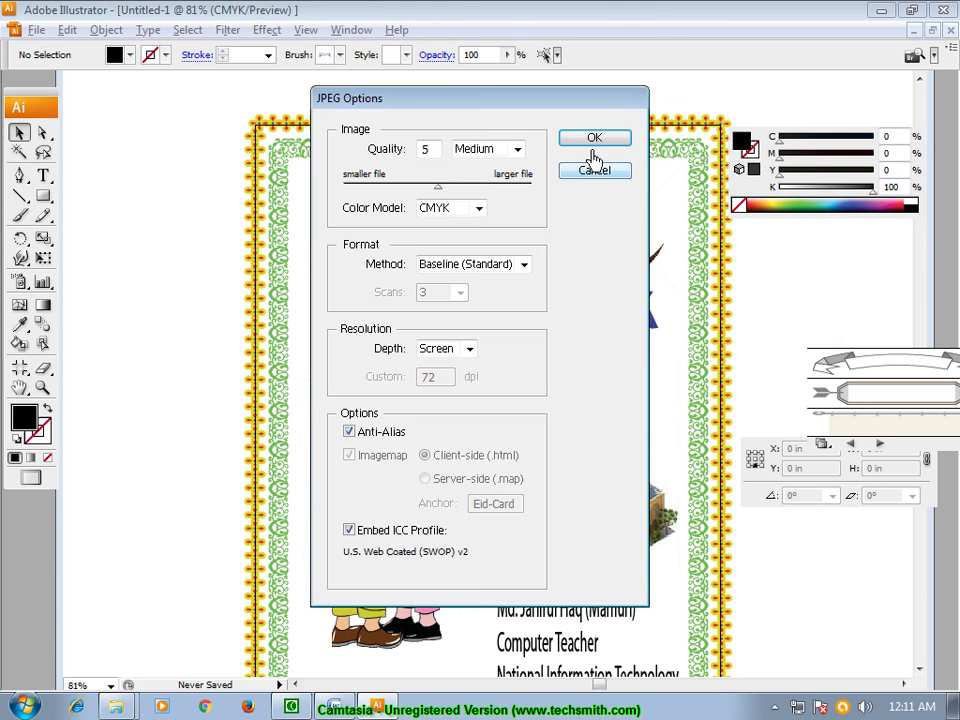
click(594, 140)
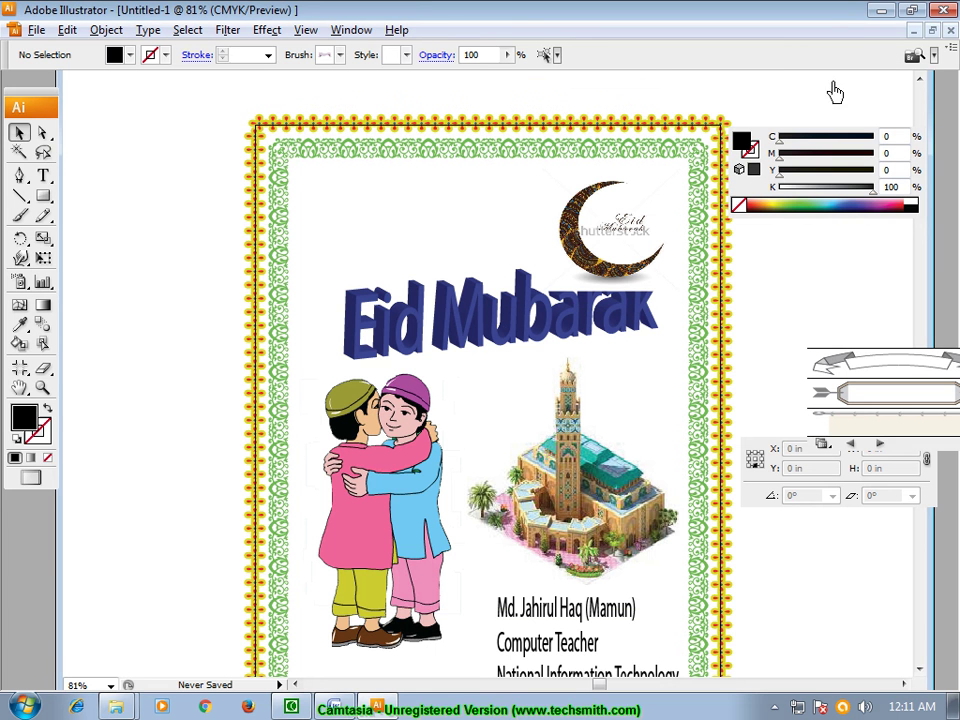
click(881, 10)
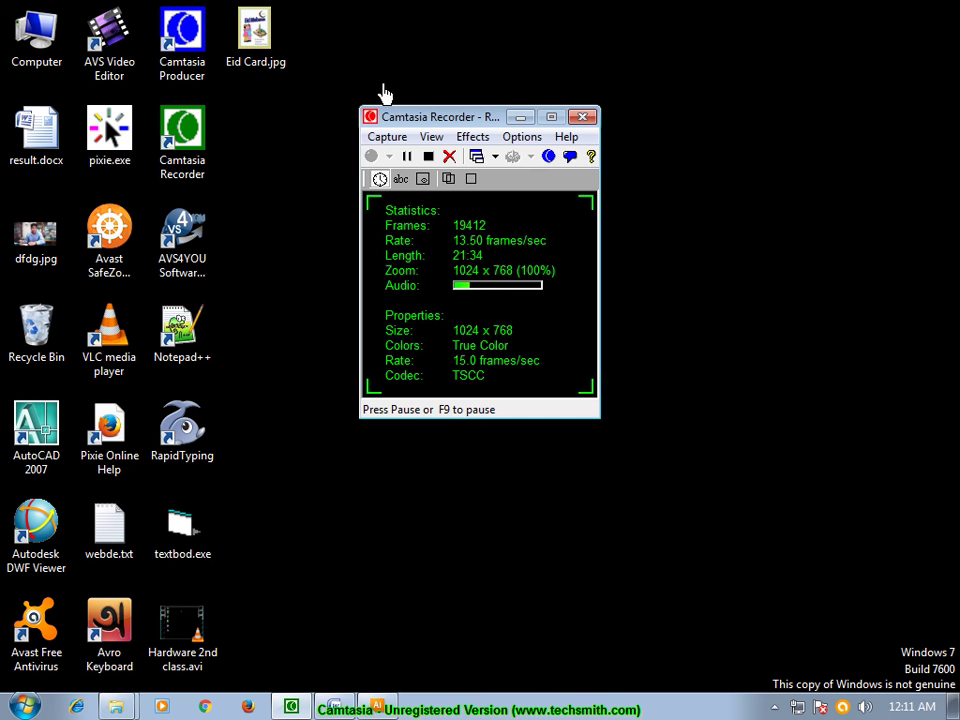
Step: Move the Eid Card.jpg icon to the third desktop column and open it in Photo Viewer
drag(383, 90, 680, 103)
drag(240, 40, 268, 225)
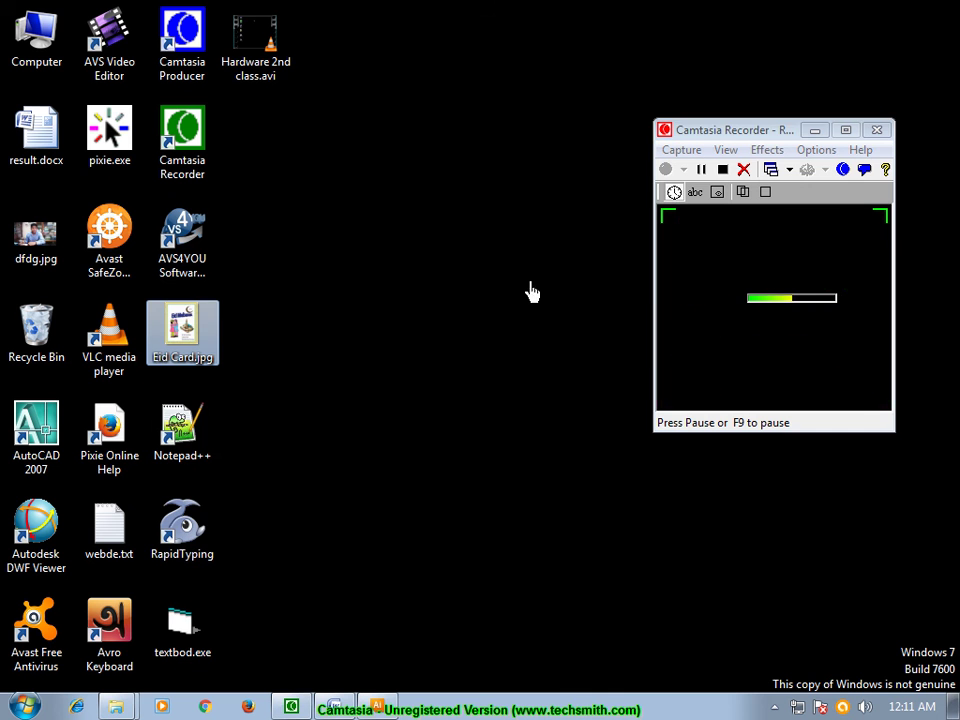
double_click(195, 333)
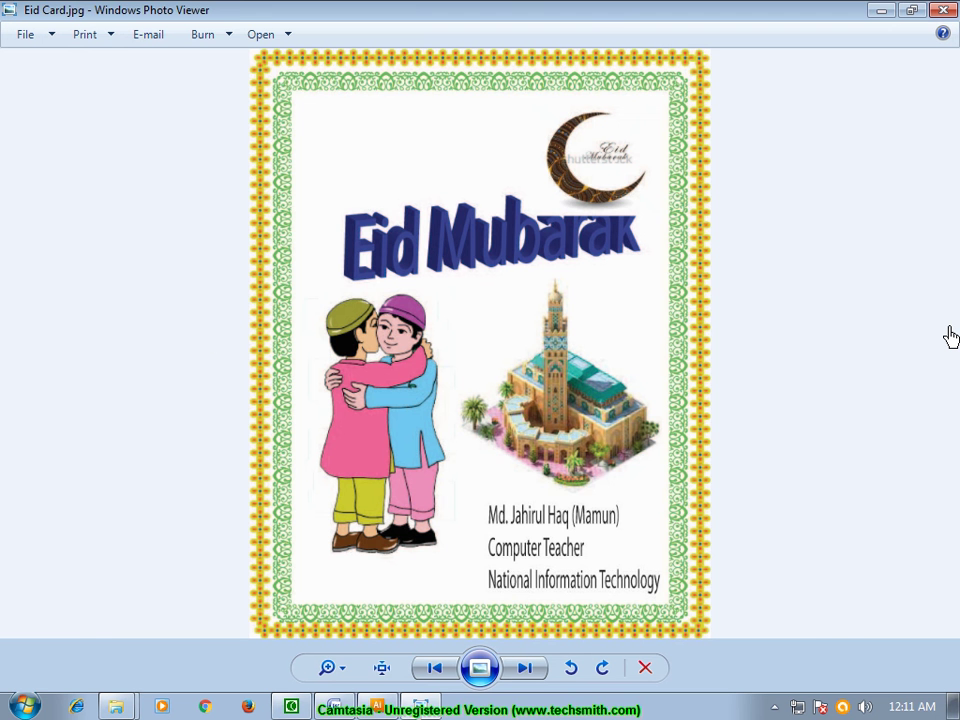
scroll(950, 338, up, 2)
scroll(950, 338, down, 2)
scroll(726, 399, up, 1)
scroll(726, 399, down, 1)
Step: Set the Eid Card image as the desktop background and close Photo Viewer
right_click(365, 214)
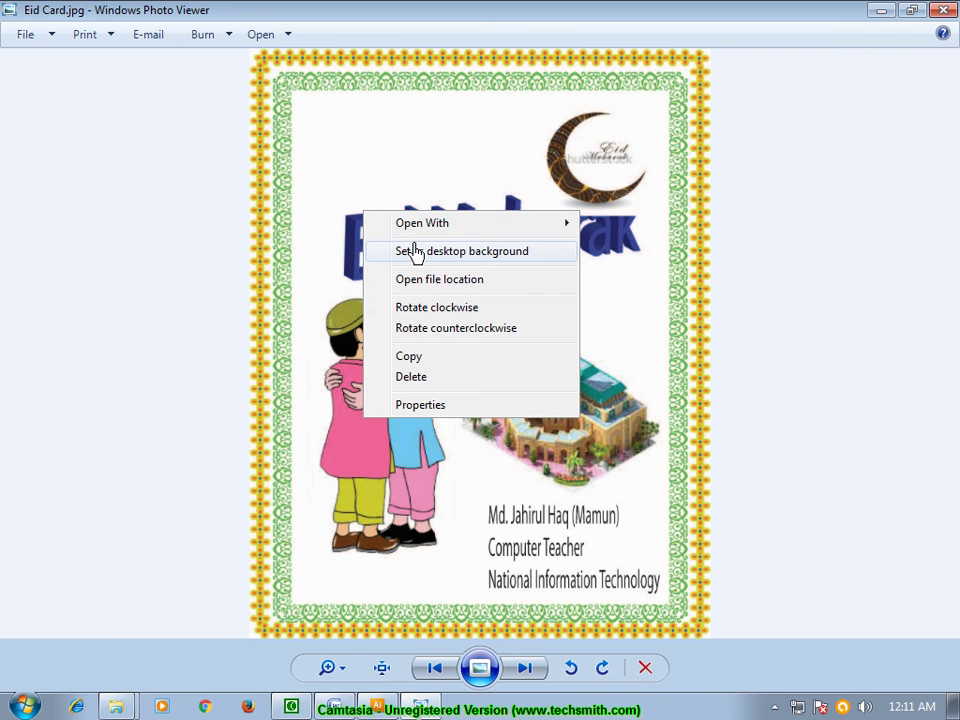
click(390, 252)
click(943, 10)
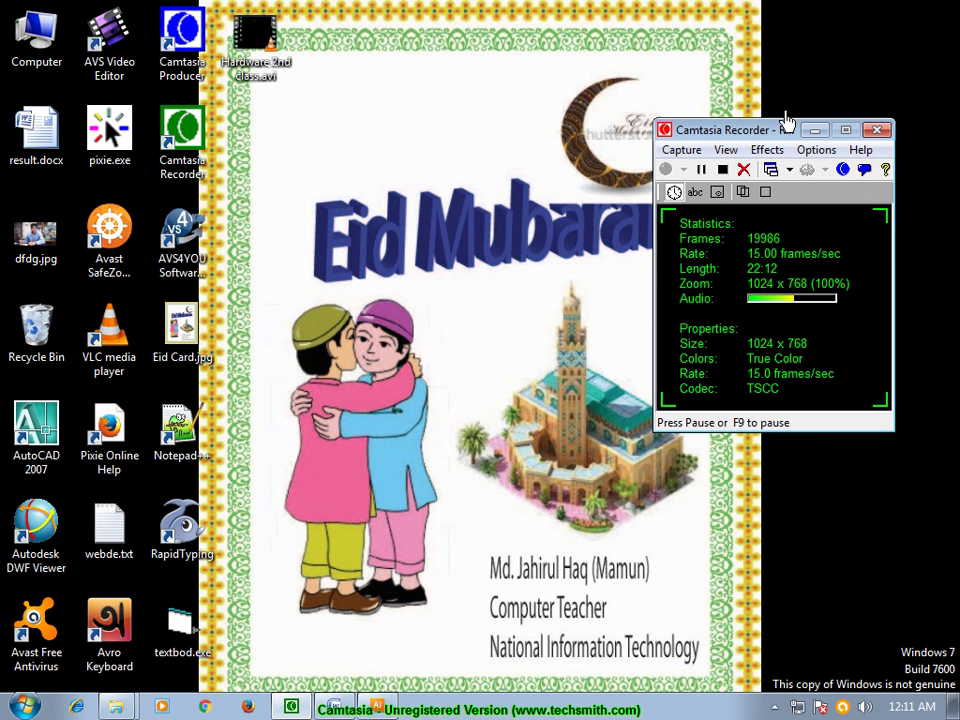
click(956, 164)
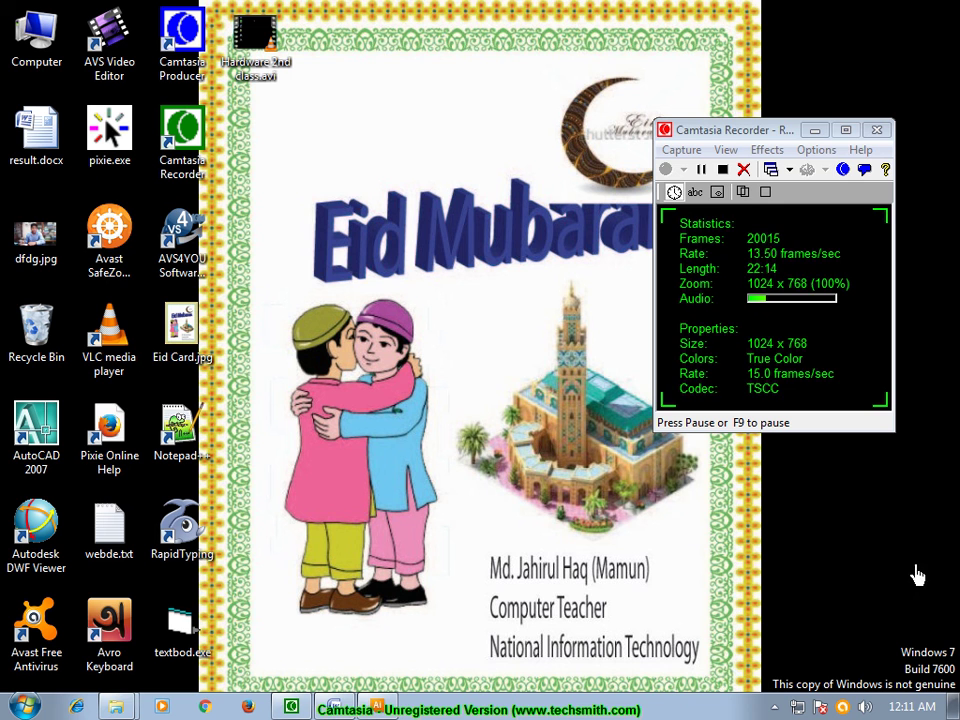